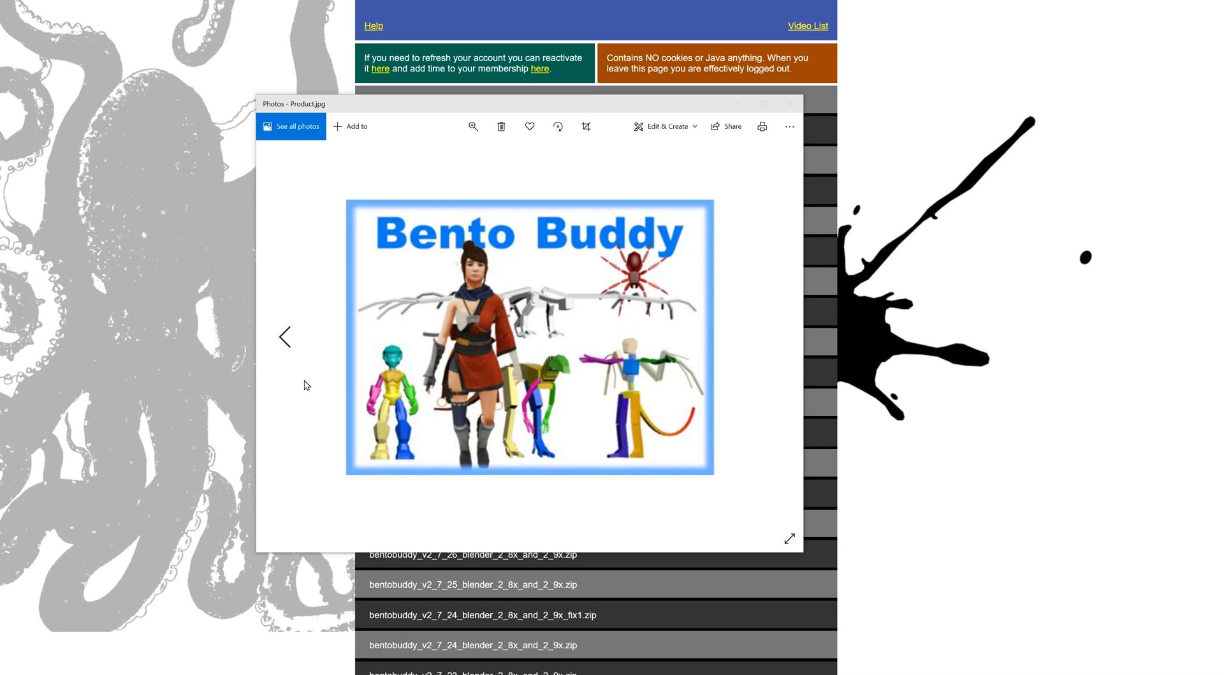
Step: Move the Product.jpg image window out of the way and minimize it
left_click_drag(574, 105, 245, 280)
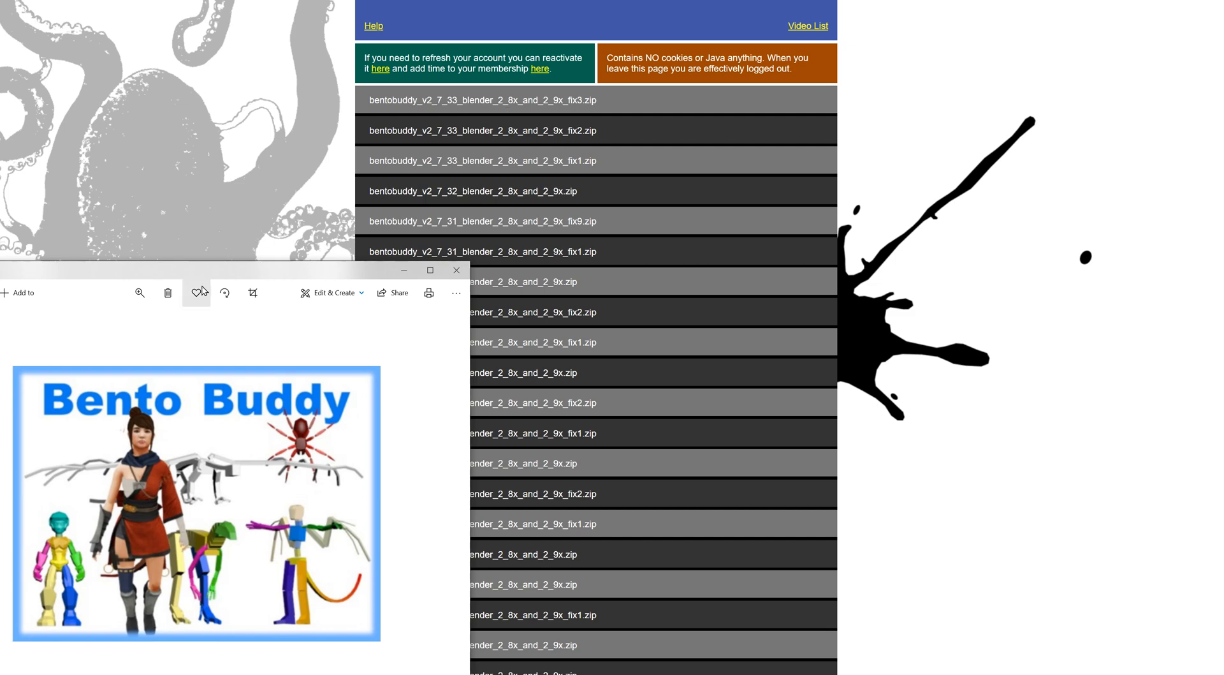
left_click_drag(205, 268, 534, 100)
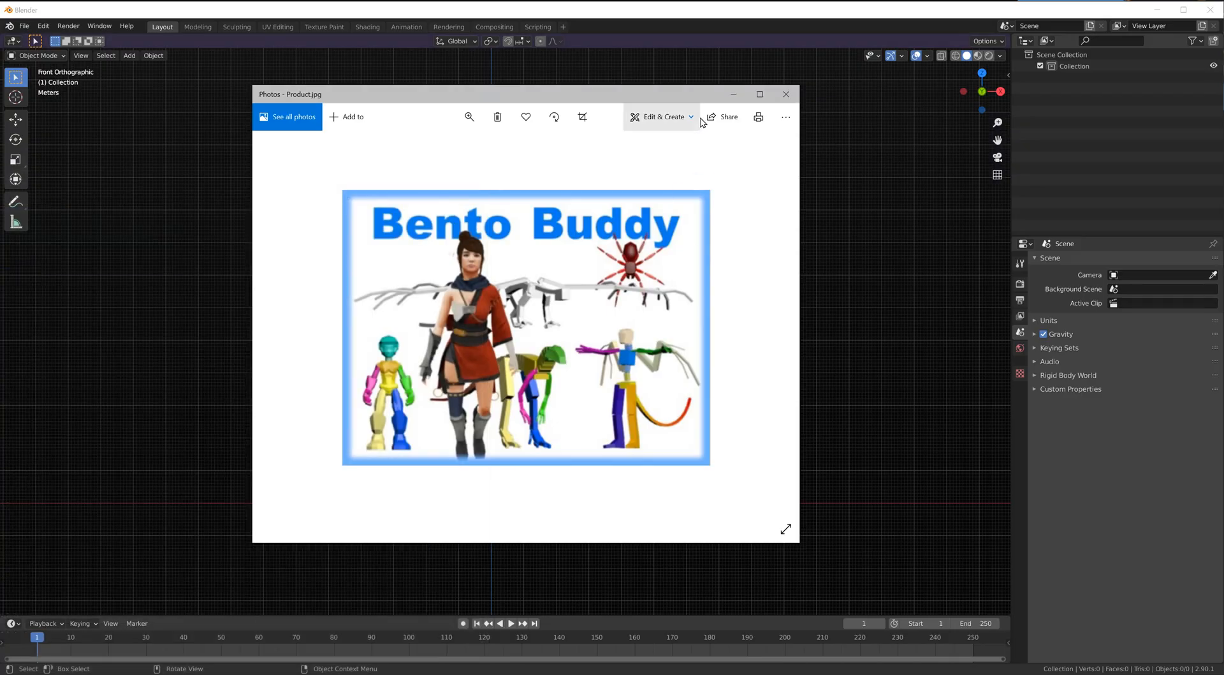
left_click(733, 97)
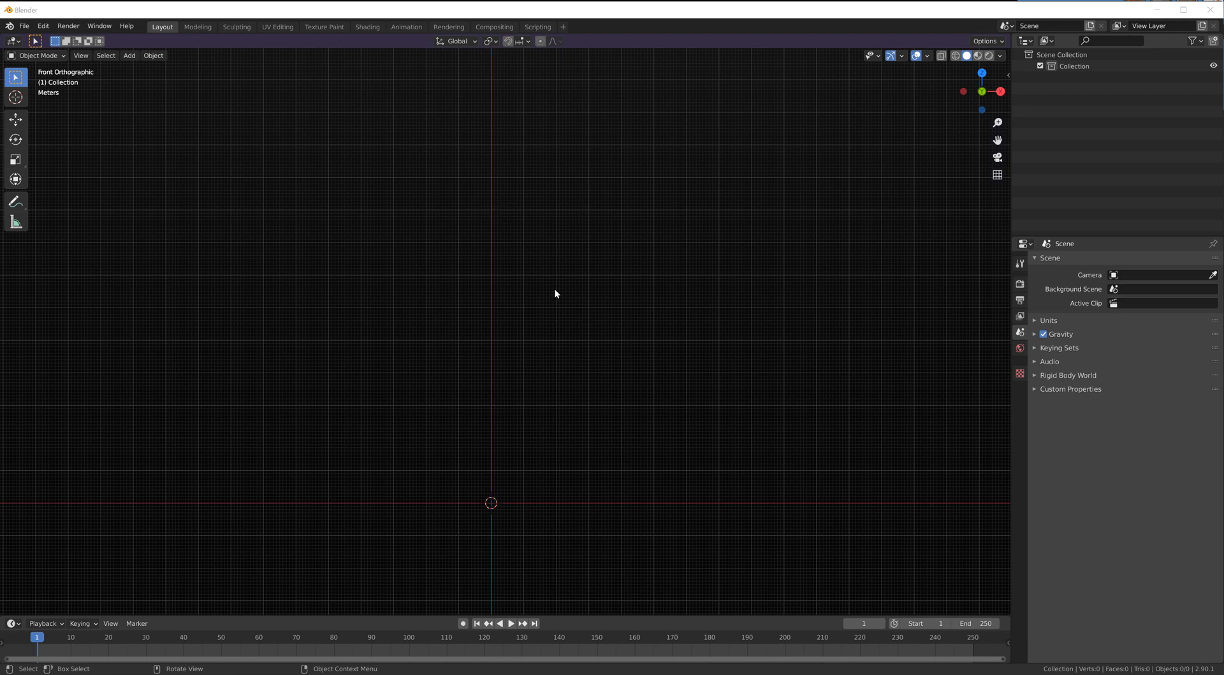
Step: Check the Bento Buddy add-on's entry in the Blender add-on preferences, and close the preferences
left_click(24, 26)
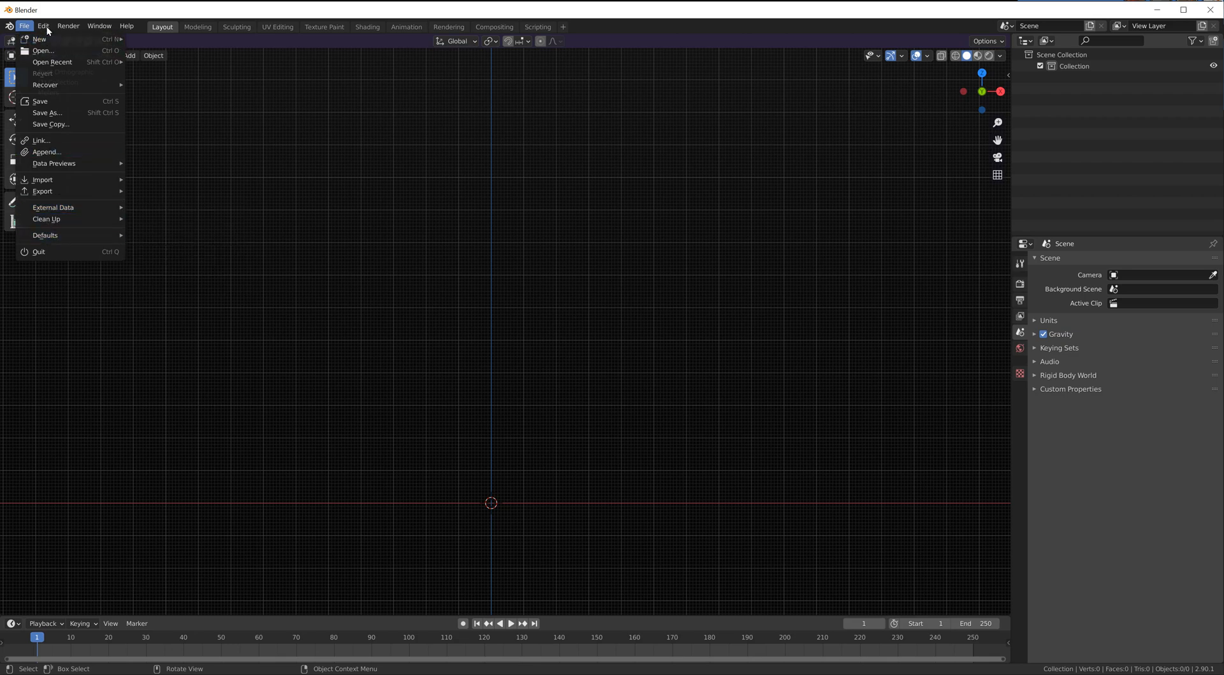
mouse_move(45, 25)
left_click(66, 188)
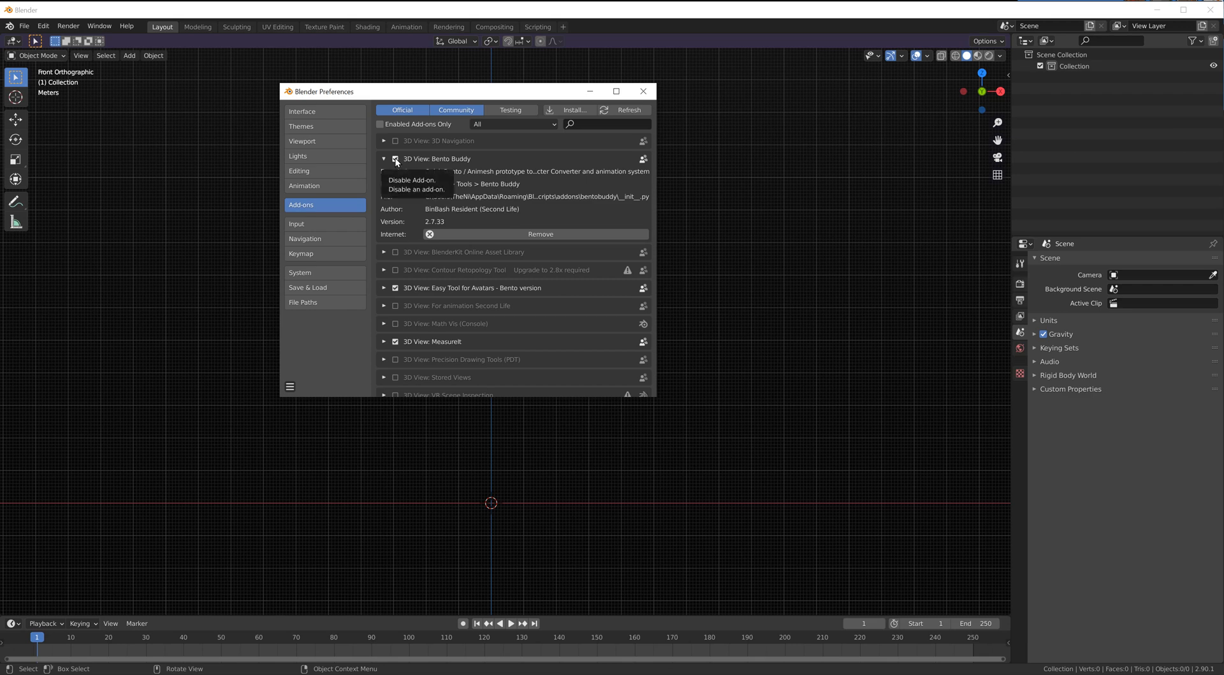
left_click(644, 92)
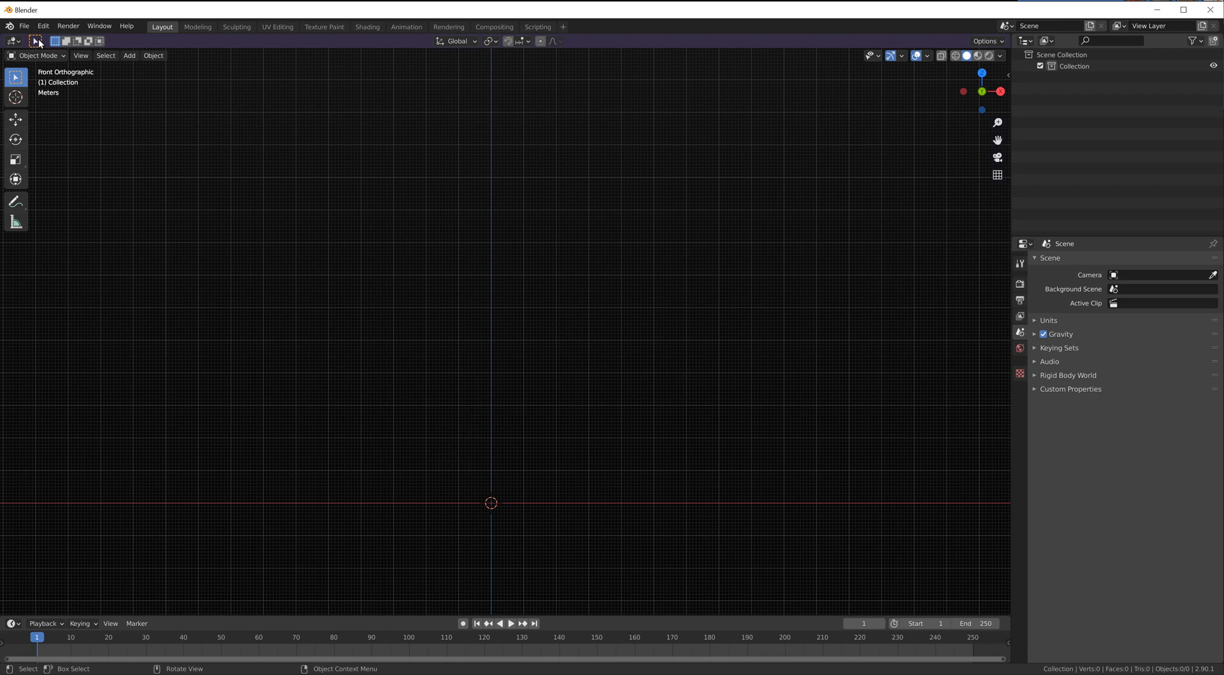
Step: Open the file Maitreya_DevKit_2020.blend from the Bento Buddy folder
left_click(24, 26)
mouse_move(44, 26)
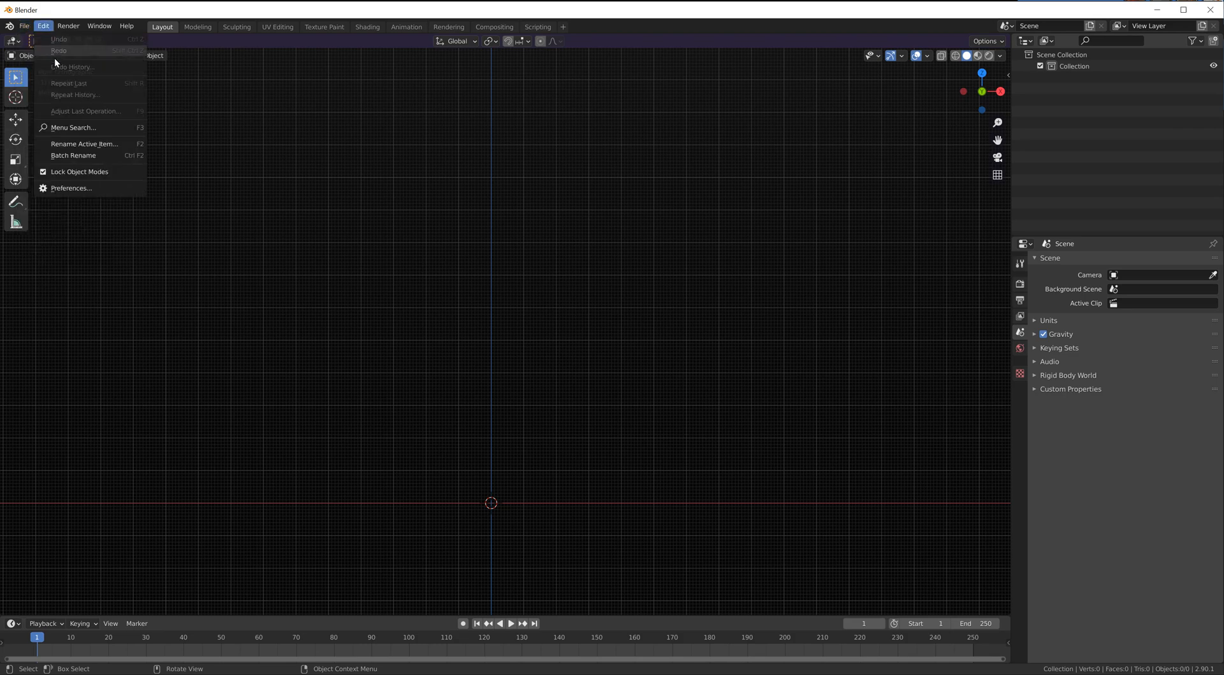
left_click(24, 25)
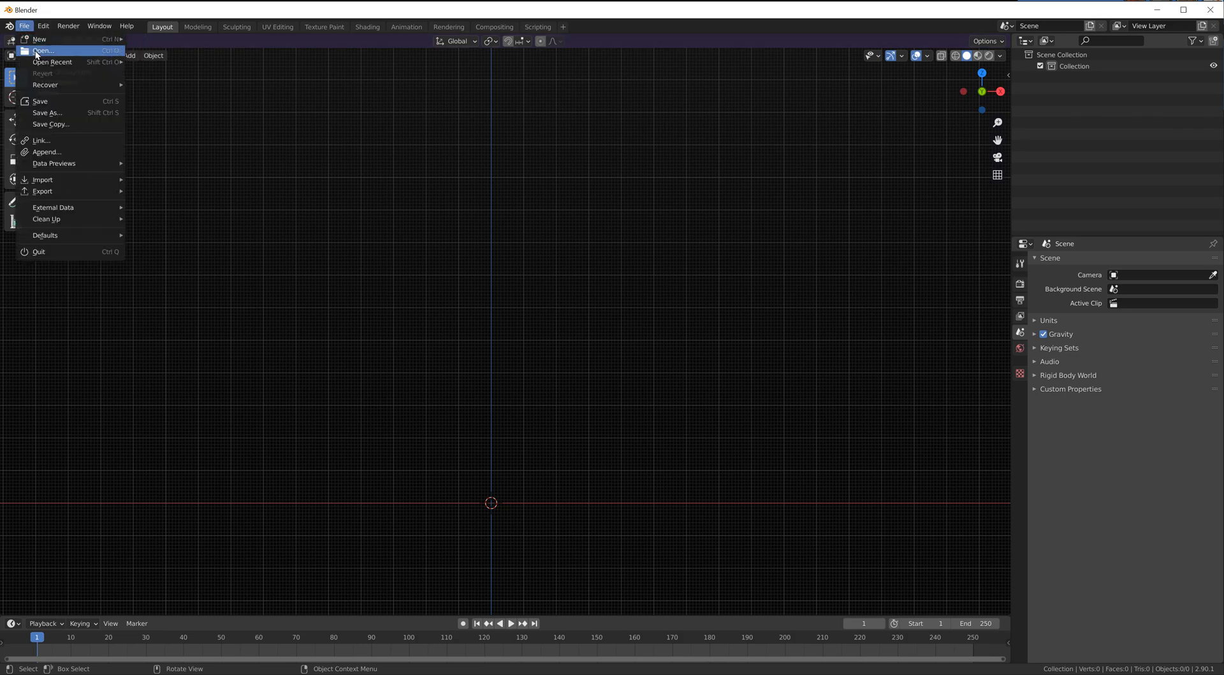
left_click(36, 51)
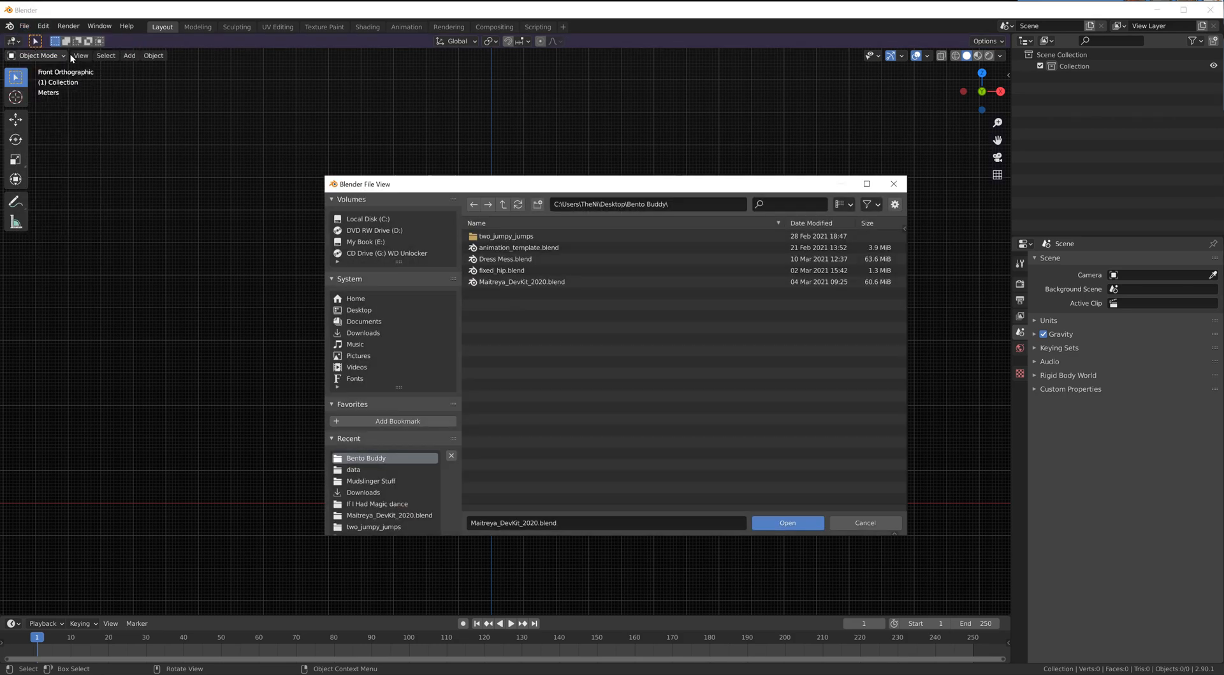
double_click(503, 279)
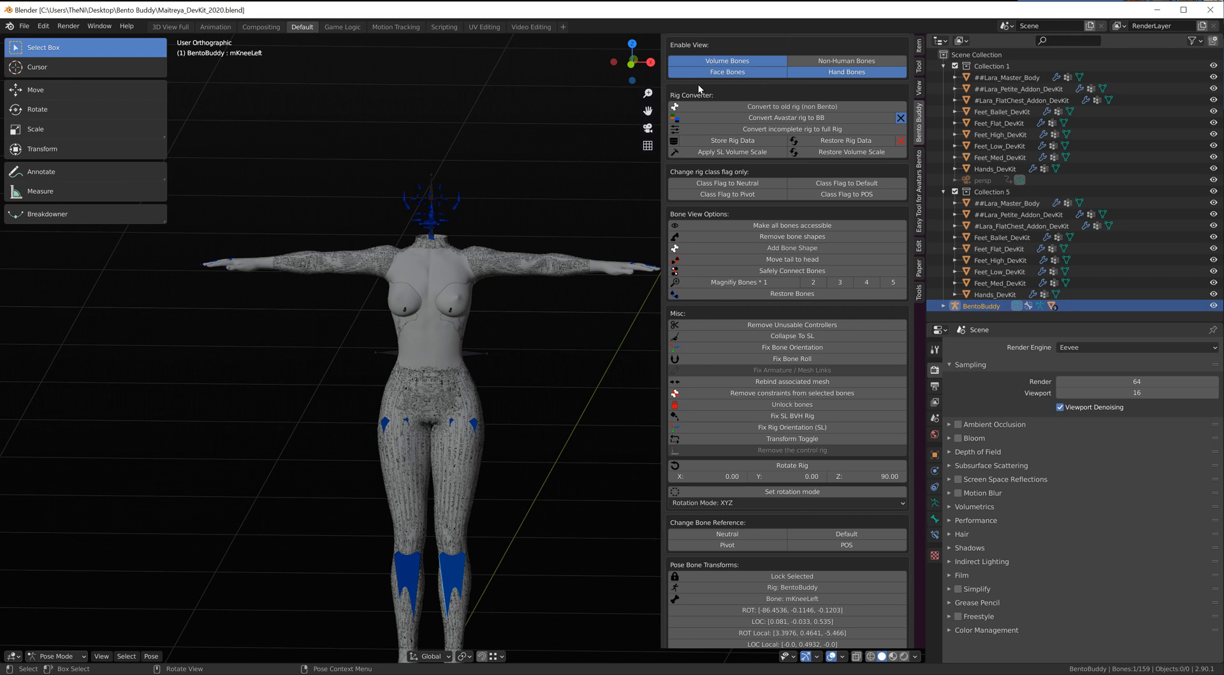
Step: Collapse the Character Converter and Rig Tools sections of Bento Buddy and narrow the sidebar
scroll(770, 160, "up", 3)
scroll(770, 160, "up", 10)
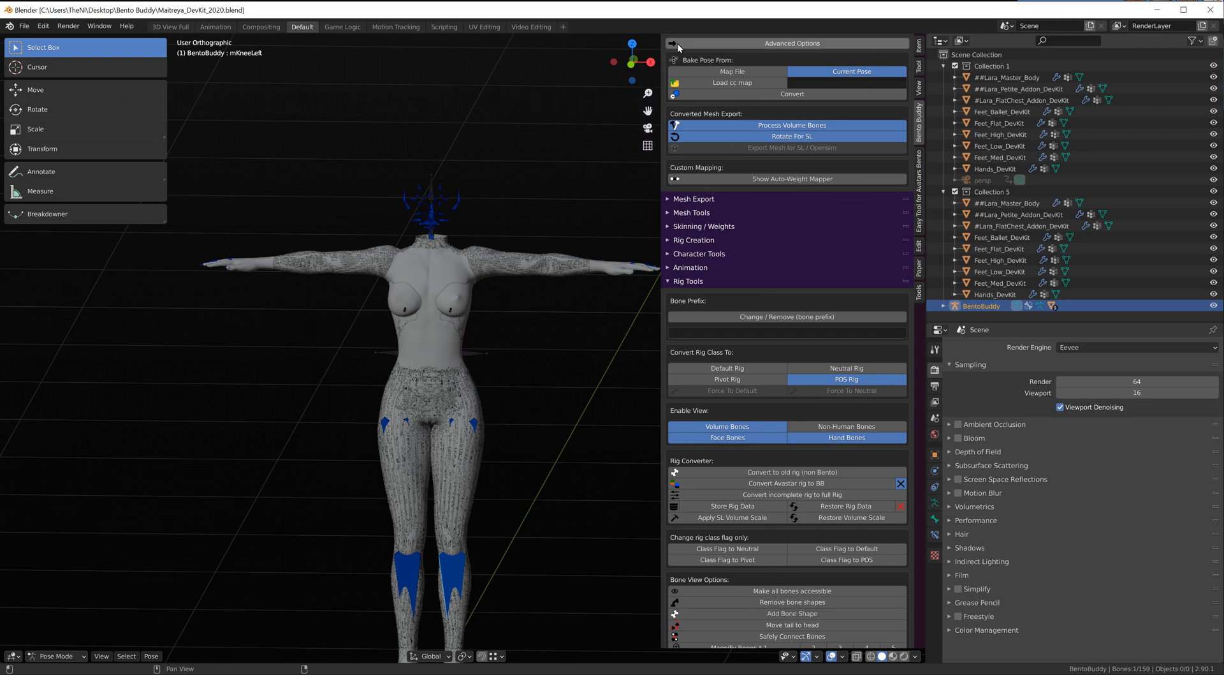
left_click(673, 45)
left_click(671, 44)
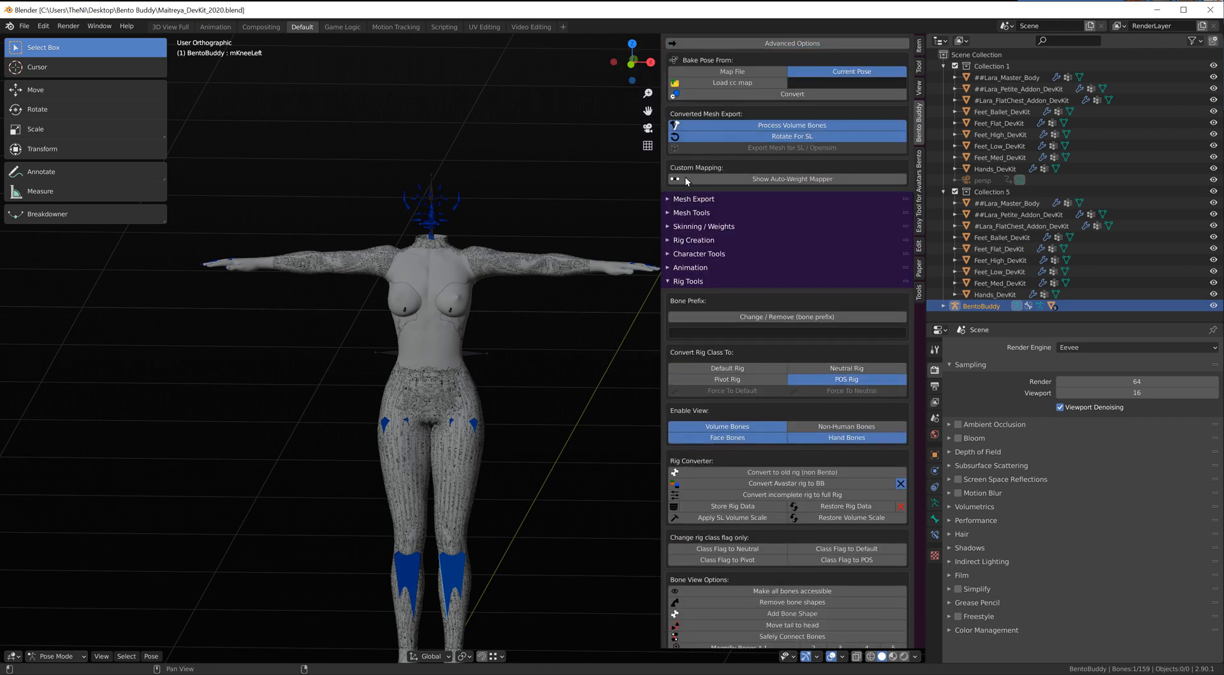
scroll(672, 160, "up", 1)
left_click(669, 39)
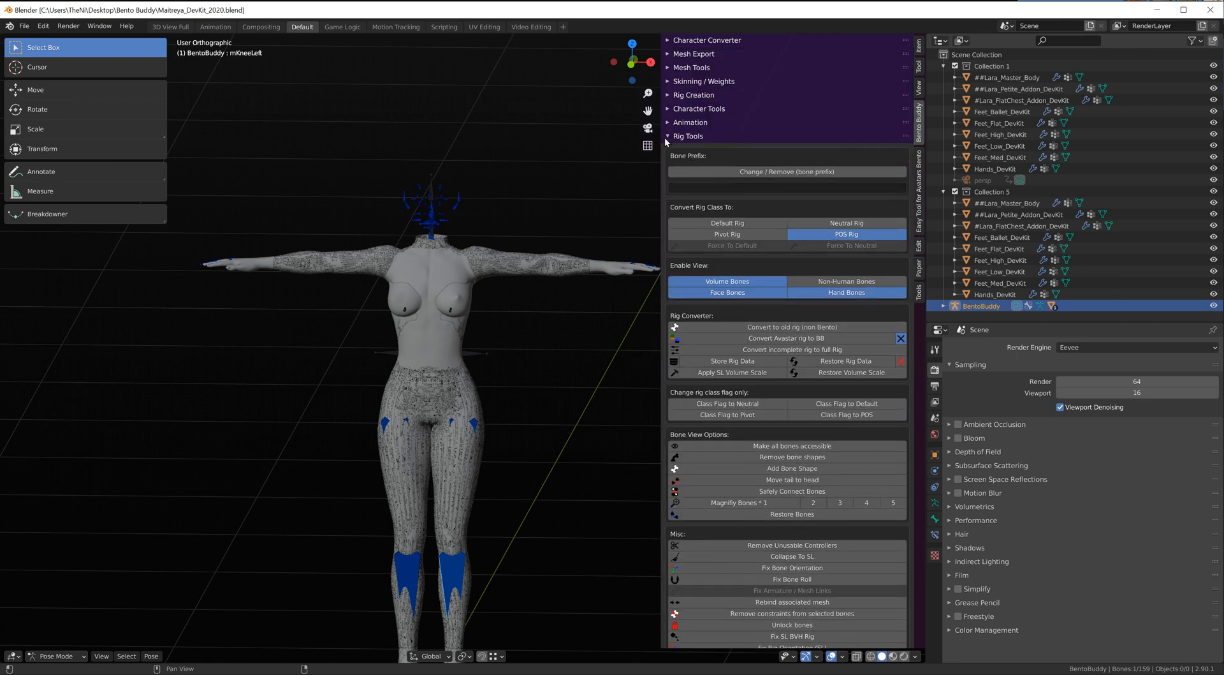
left_click(666, 137)
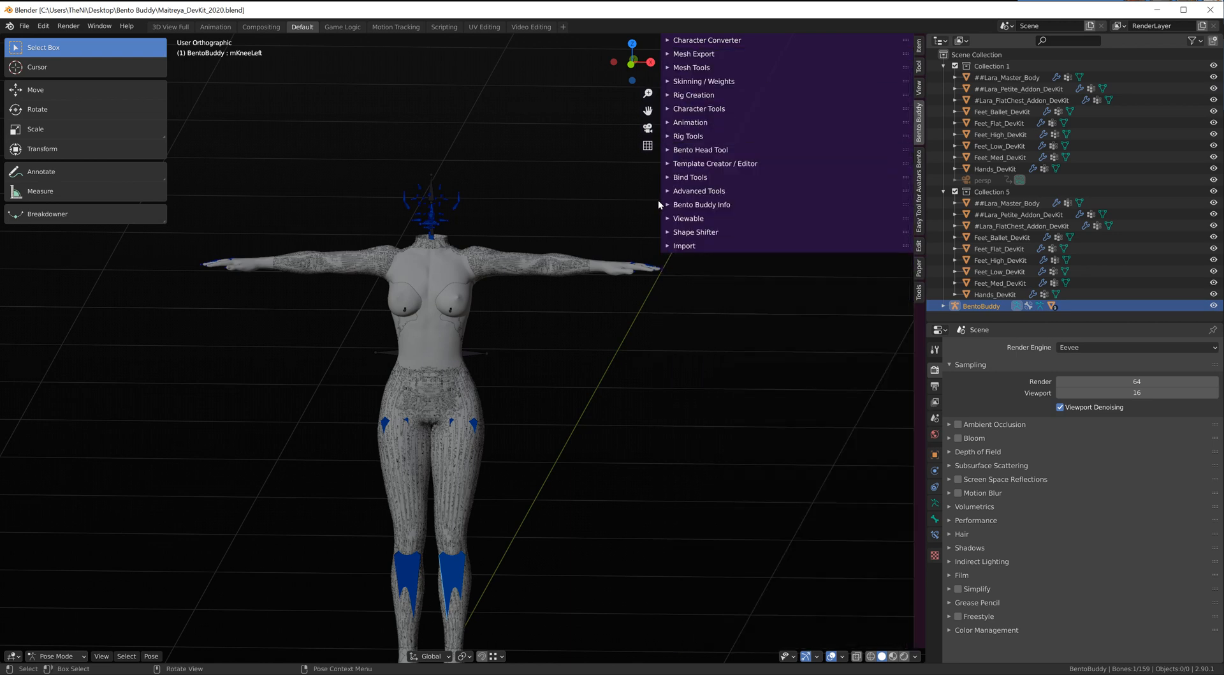
left_click_drag(661, 199, 790, 198)
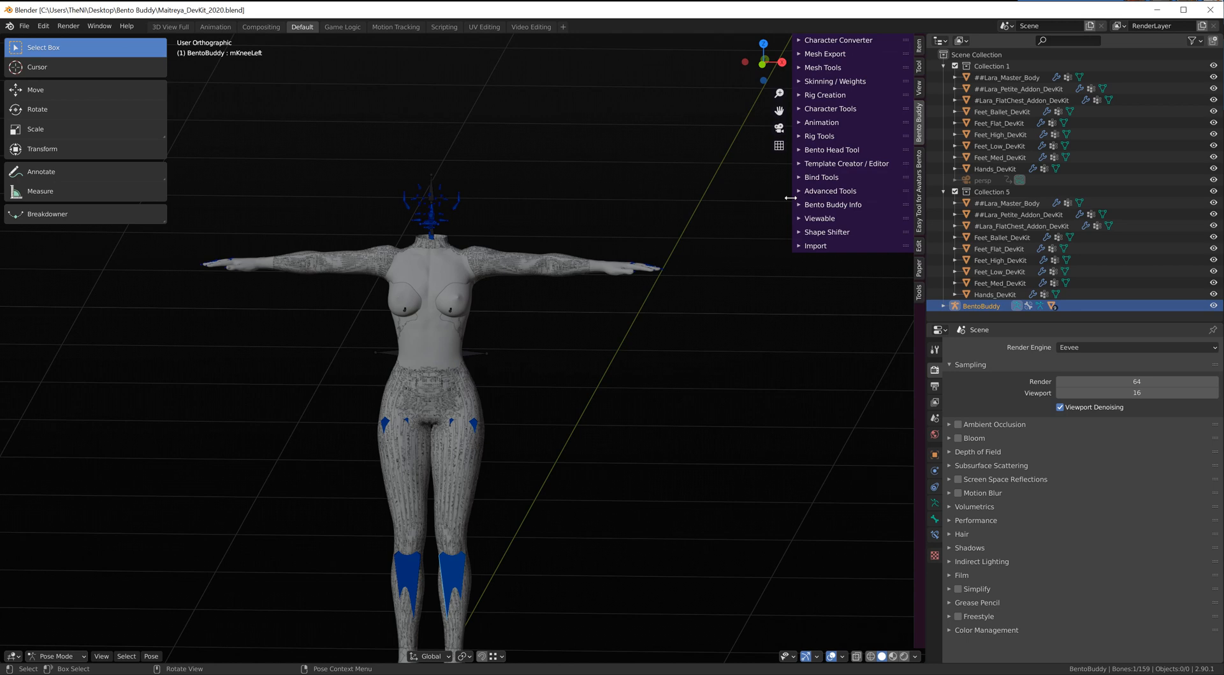
Step: Switch the BentoBuddy armature from Pose Mode to Object Mode
scroll(732, 326, "down", 2)
middle_click_drag(732, 326, 708, 331)
scroll(621, 449, "up", 1)
middle_click_drag(621, 449, 626, 404)
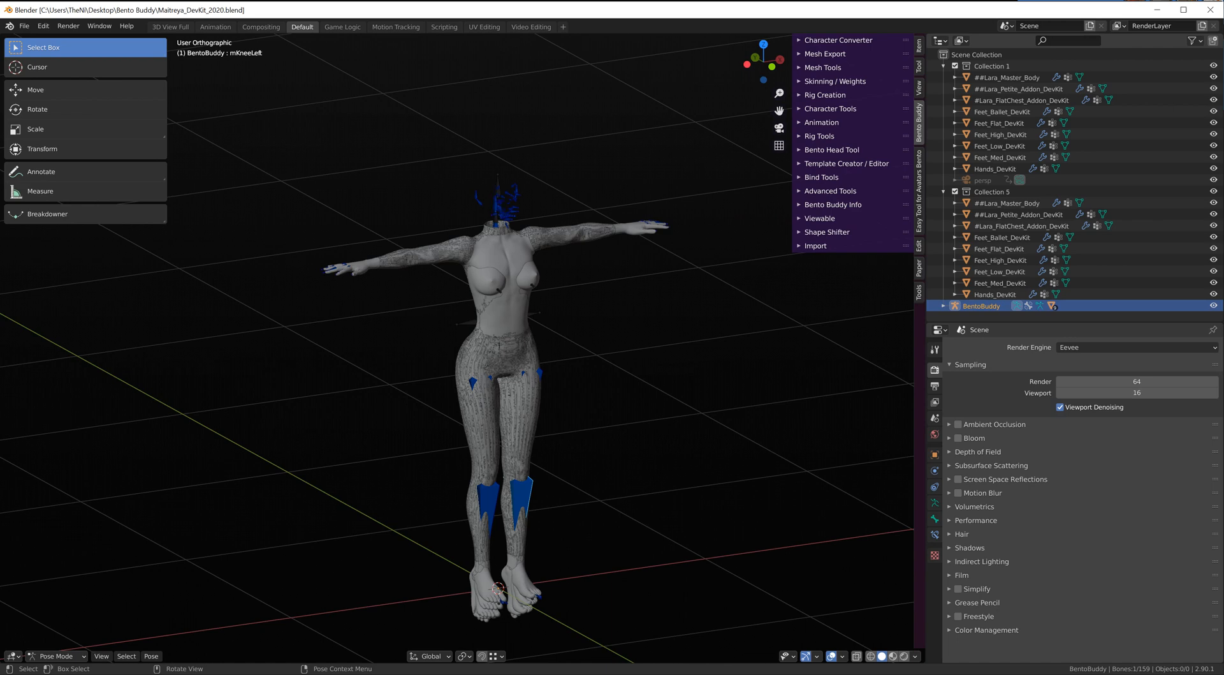
left_click(71, 657)
left_click(48, 641)
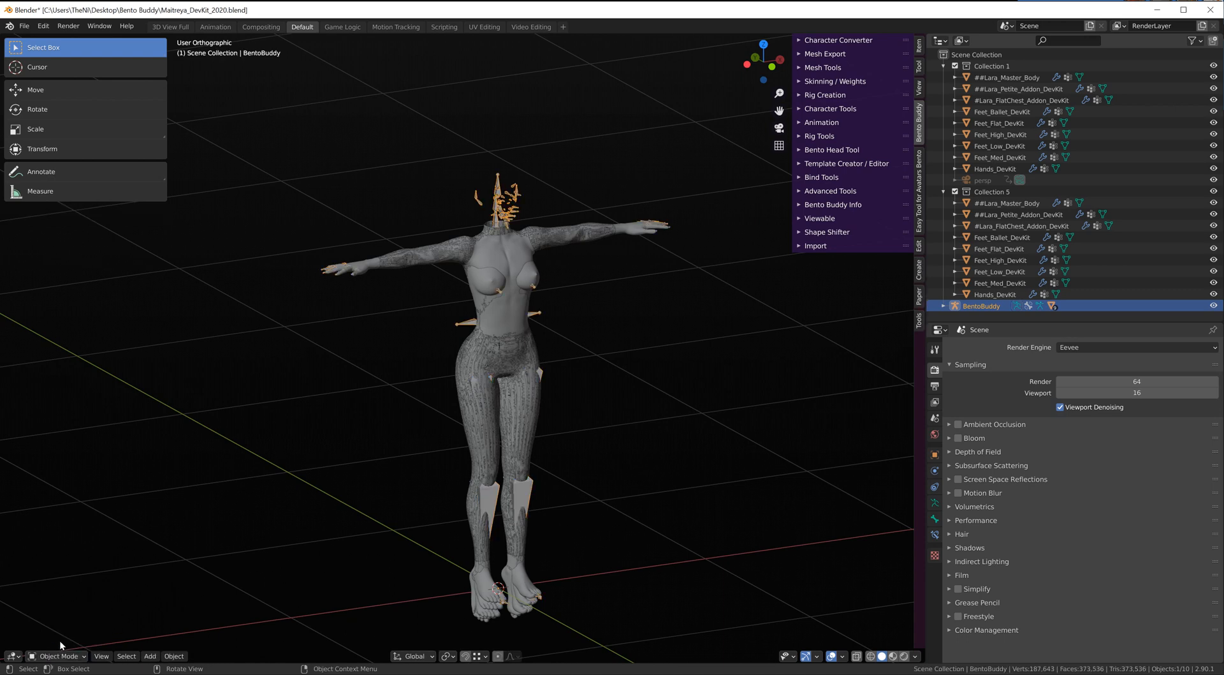
Step: Hide the volume, face and hand bones of the BentoBuddy rig using the Rig Tools view options
scroll(490, 299, "up", 2)
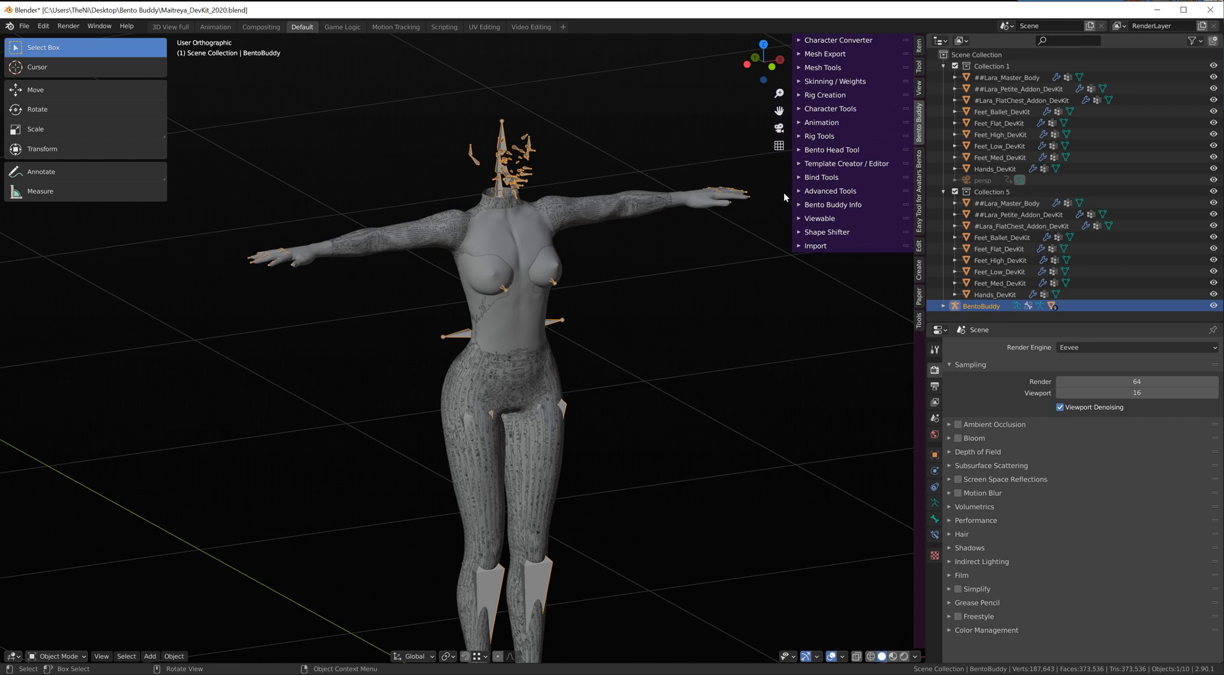
left_click(798, 136)
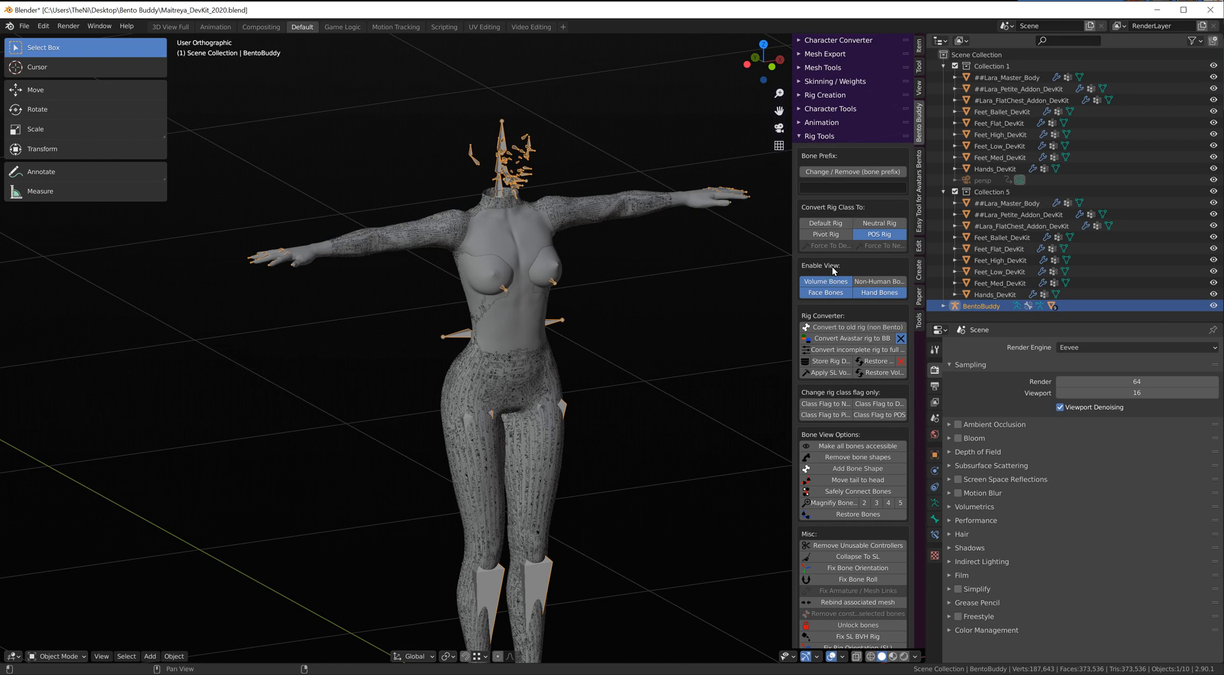
left_click(820, 284)
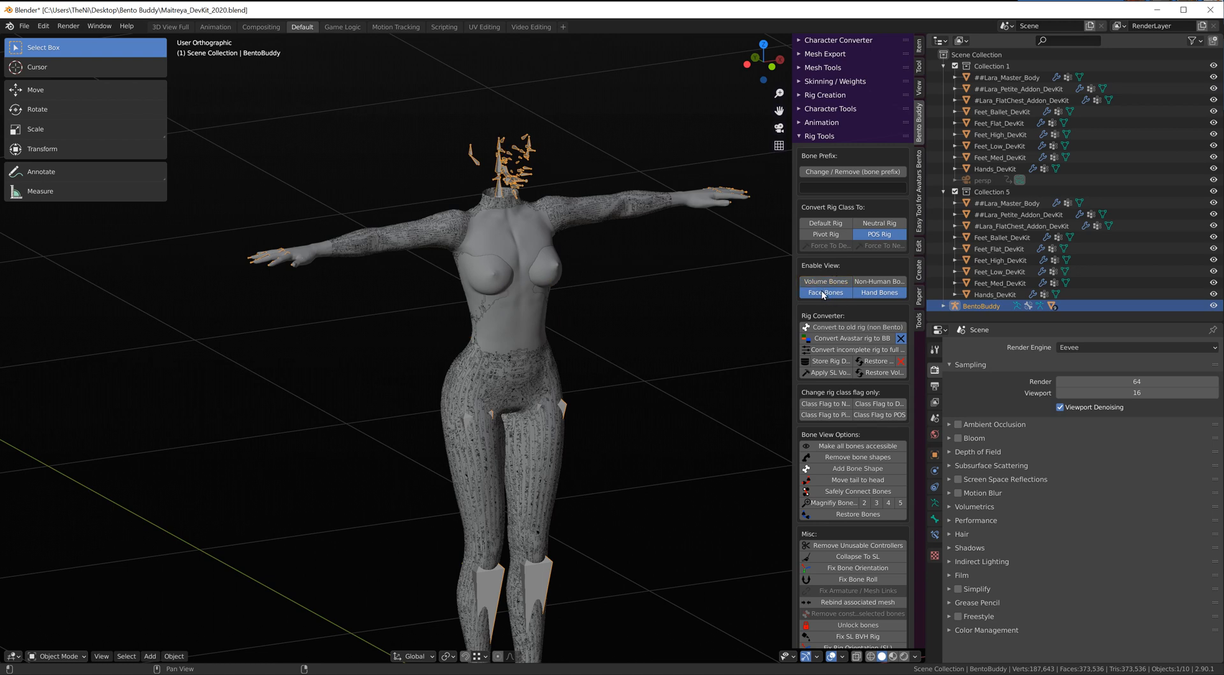
left_click(823, 292)
left_click(886, 293)
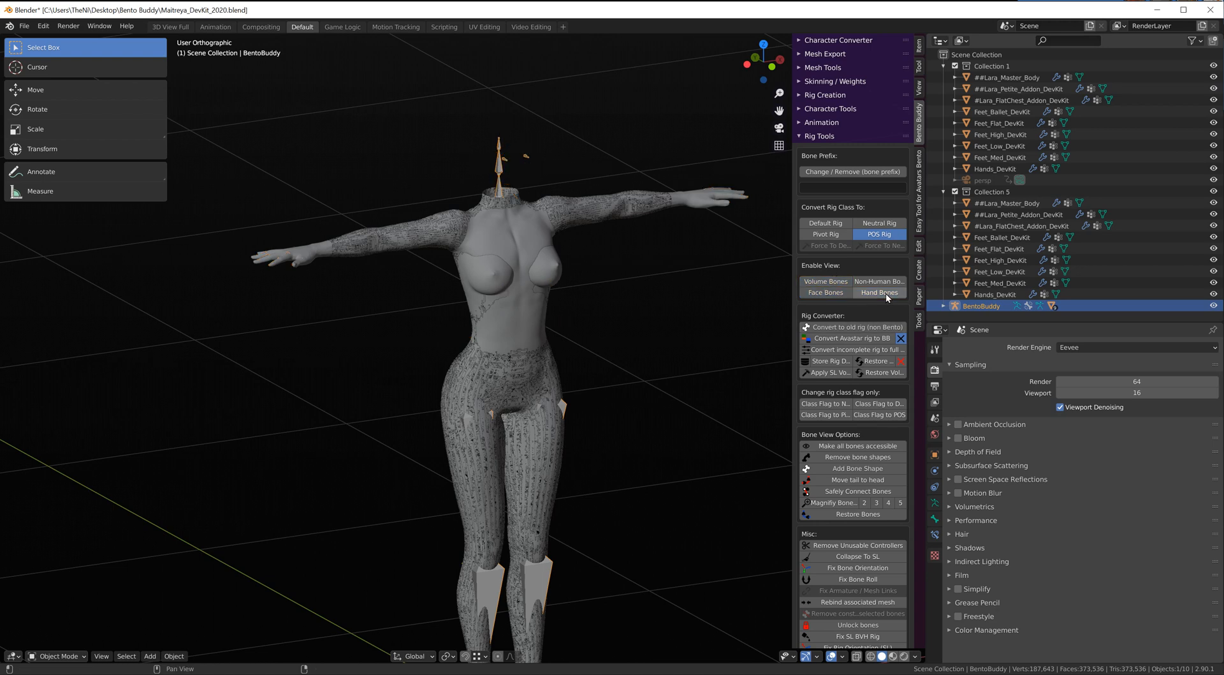
Step: Turn on the rig's non-human bones to view them around the avatar, and hide them again
middle_click_drag(588, 250, 626, 313)
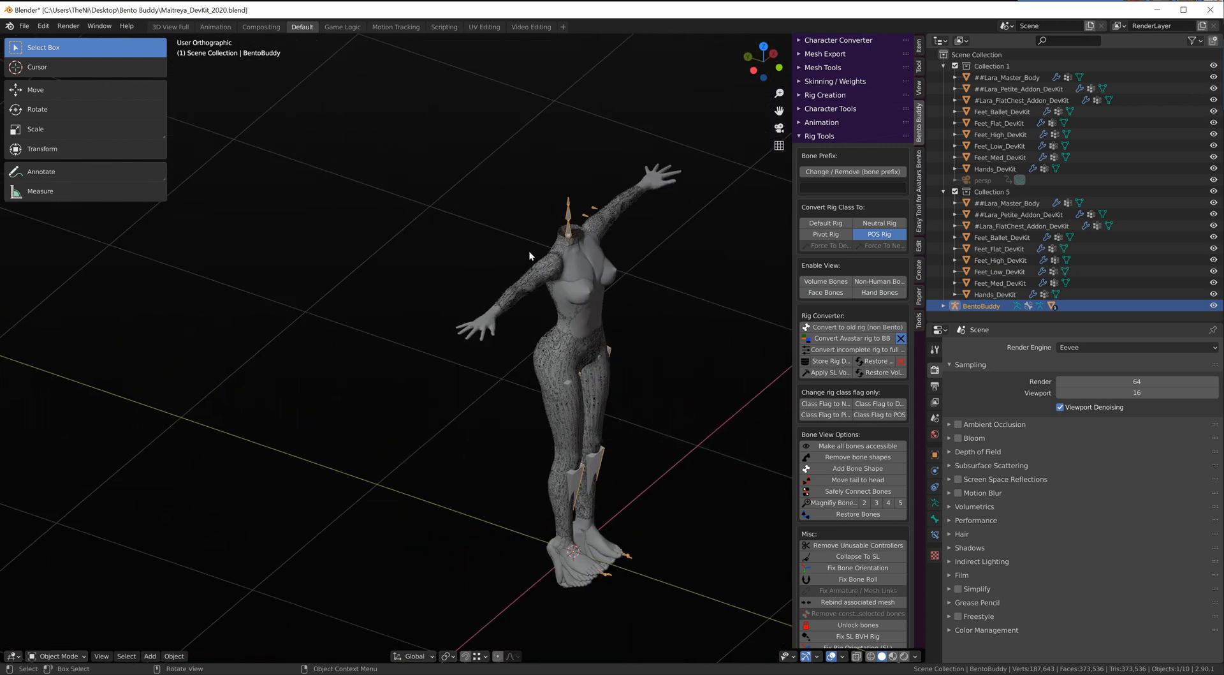
scroll(644, 266, "up", 6)
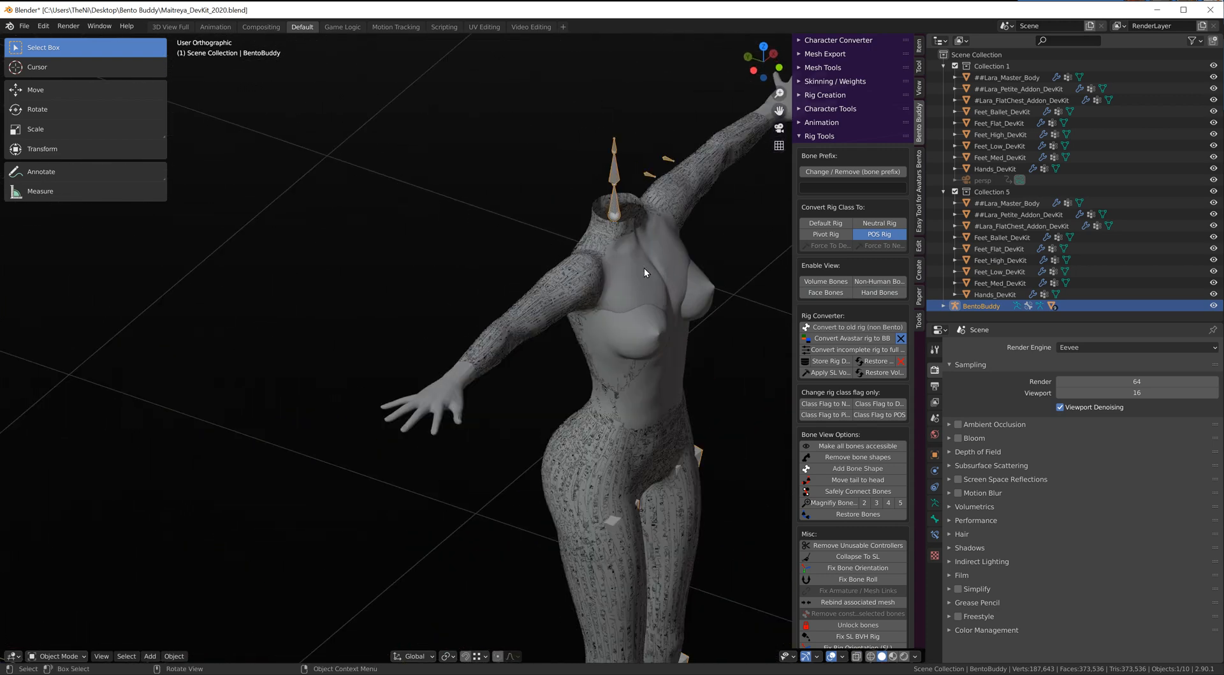
left_click(872, 285)
scroll(526, 286, "down", 5)
middle_click_drag(526, 284, 649, 255)
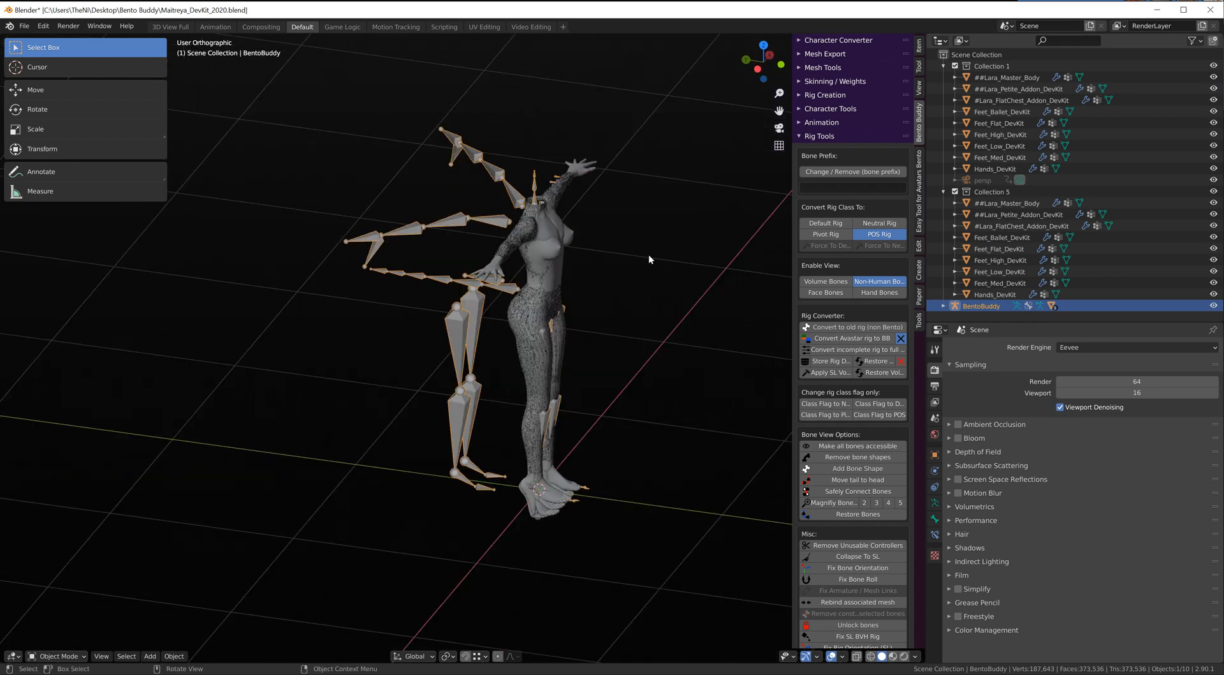
left_click(877, 285)
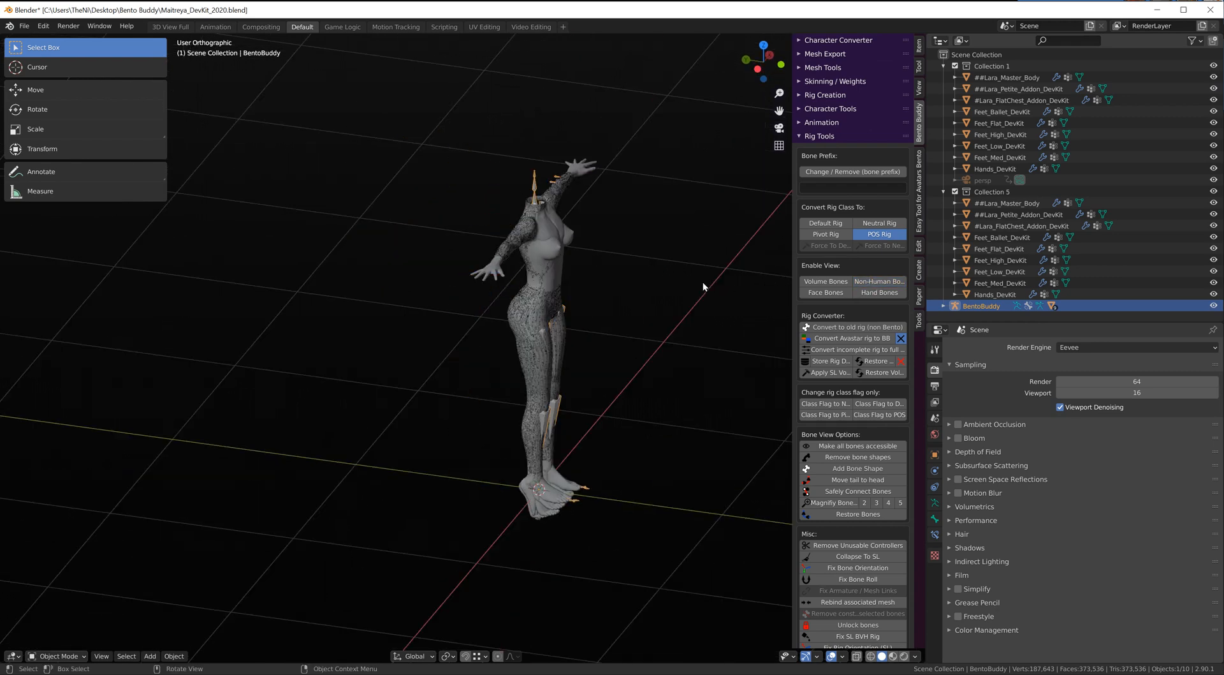
Step: Collapse Rig Tools and hide both the sidebar and the toolbar to clear the 3D viewport
left_click(799, 134)
key("n")
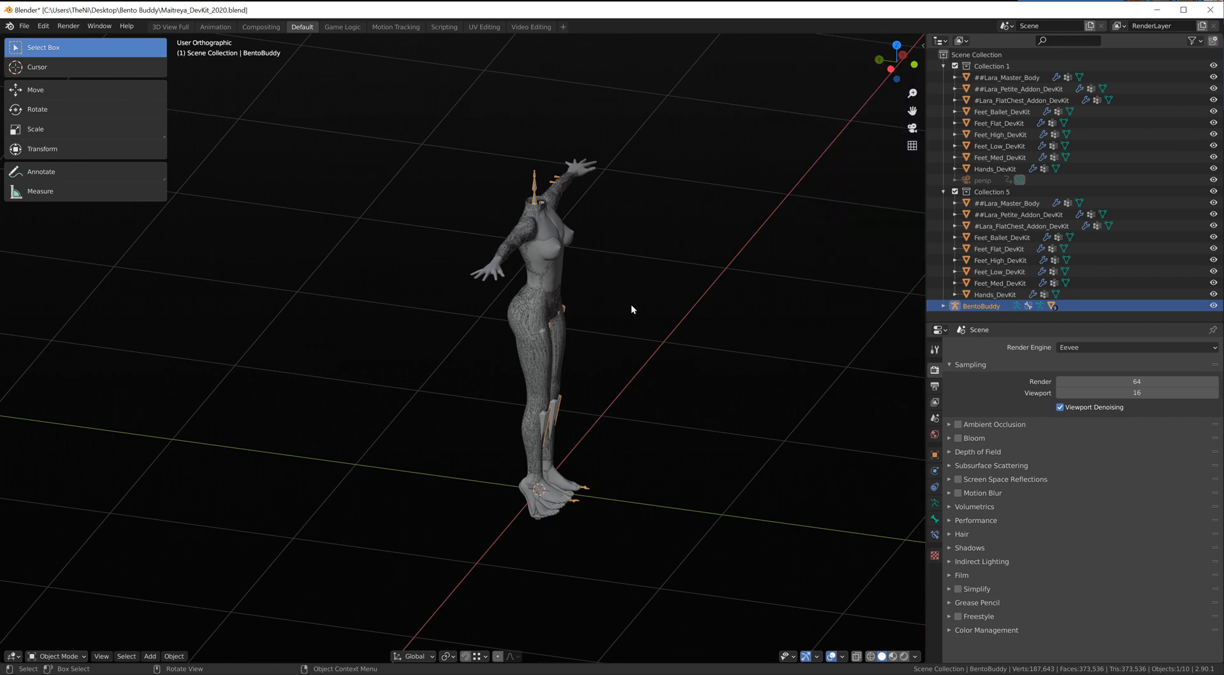
key("t")
middle_click_drag(582, 362, 498, 328)
scroll(496, 255, "up", 2)
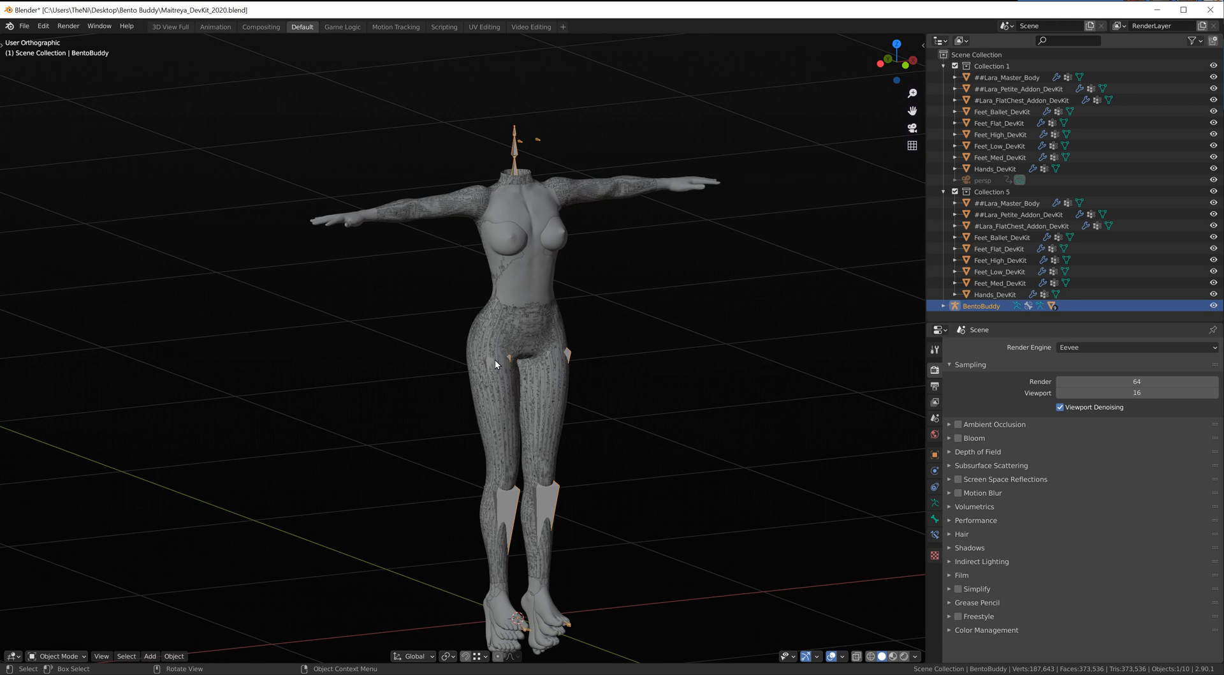
Step: Move #Lara_FlatChest_Addon_DevKit to the right of the main body and ##Lara_Petite_Addon_DevKit to its left
left_click(511, 331)
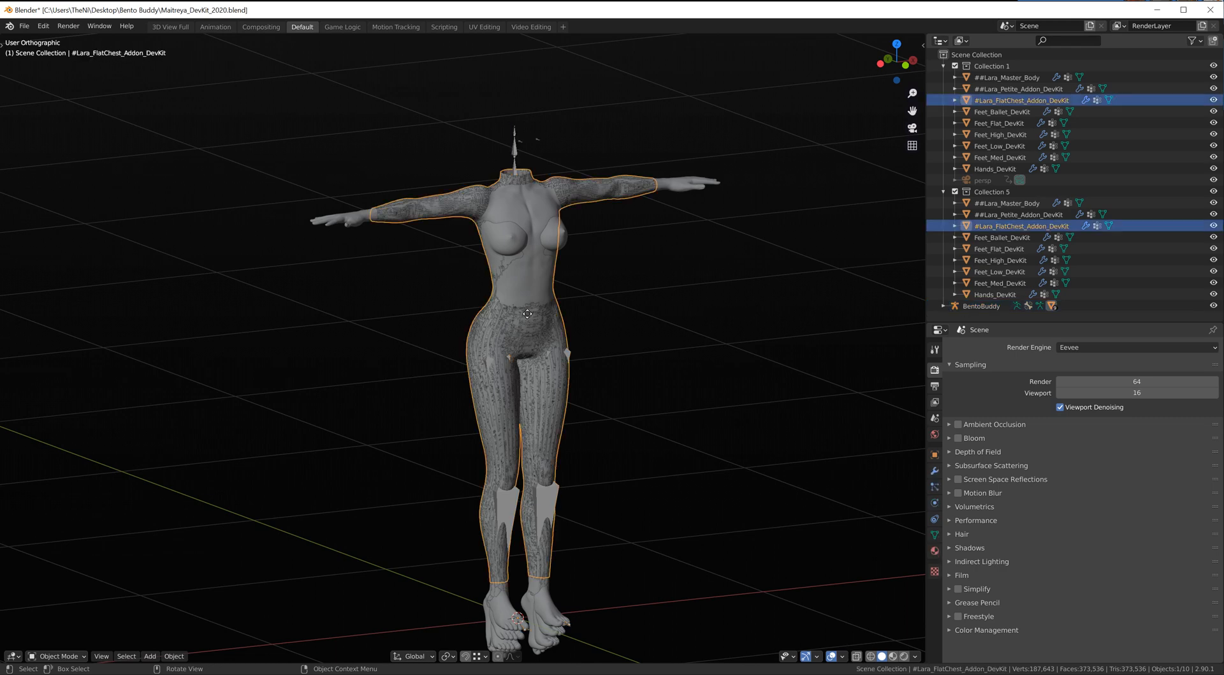
key("g")
left_click(590, 331)
left_click(545, 325)
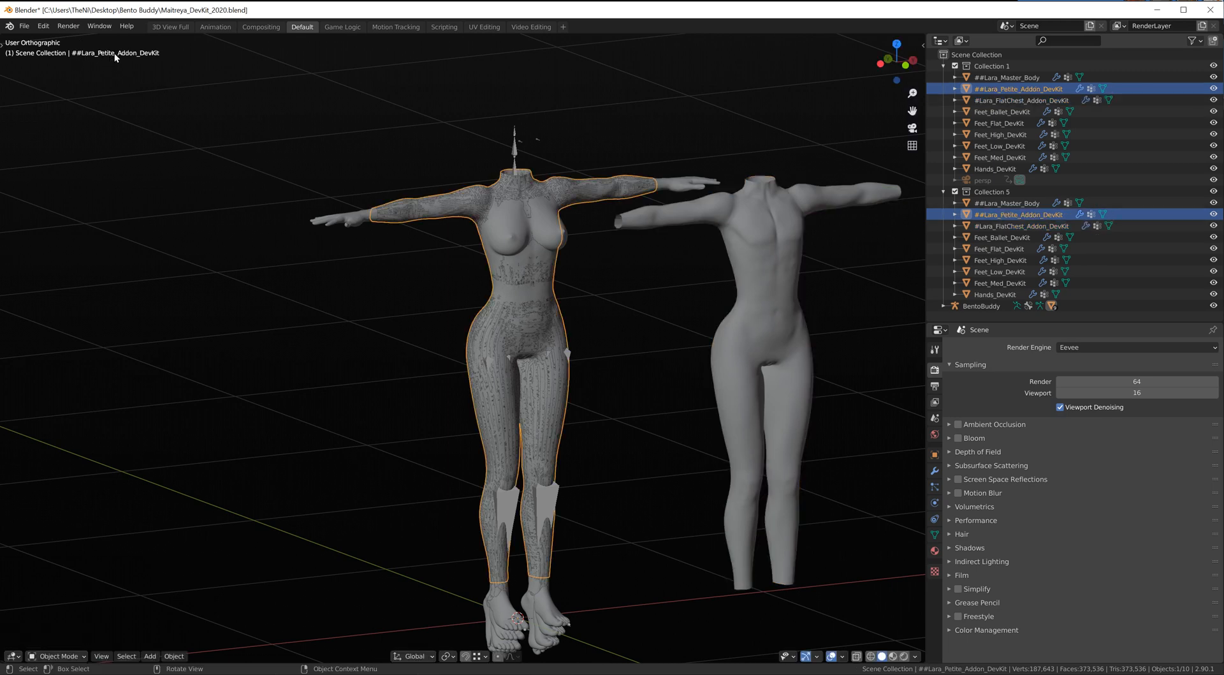
key("g")
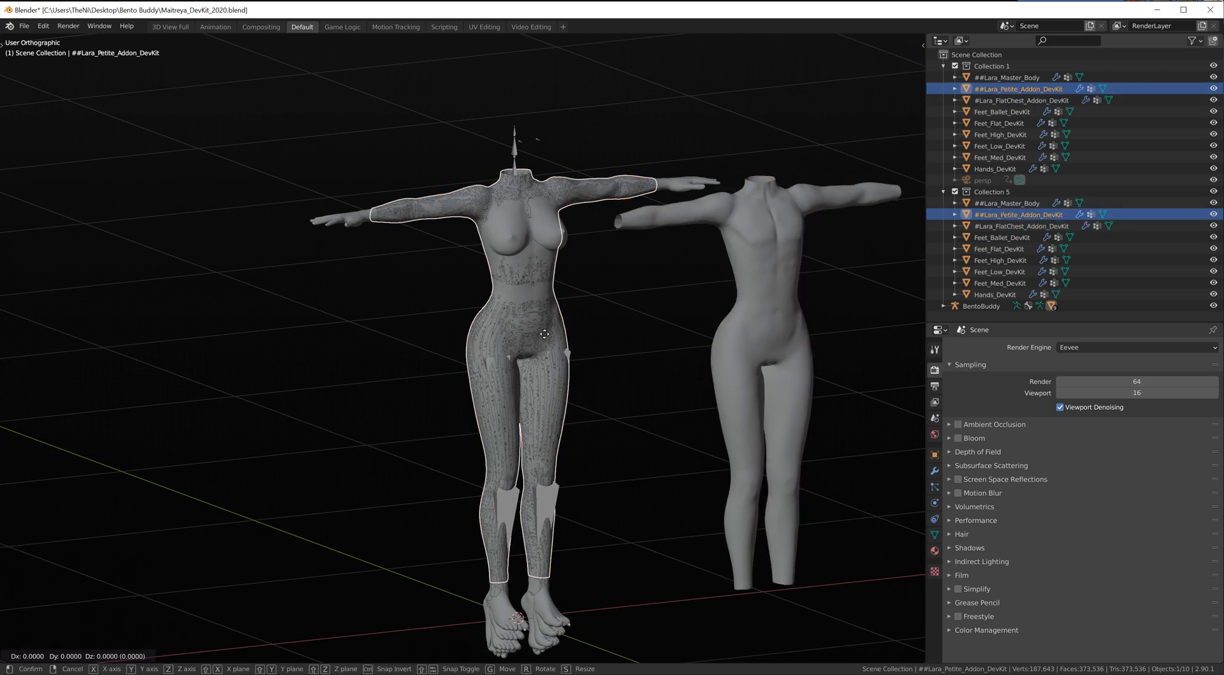
left_click(237, 345)
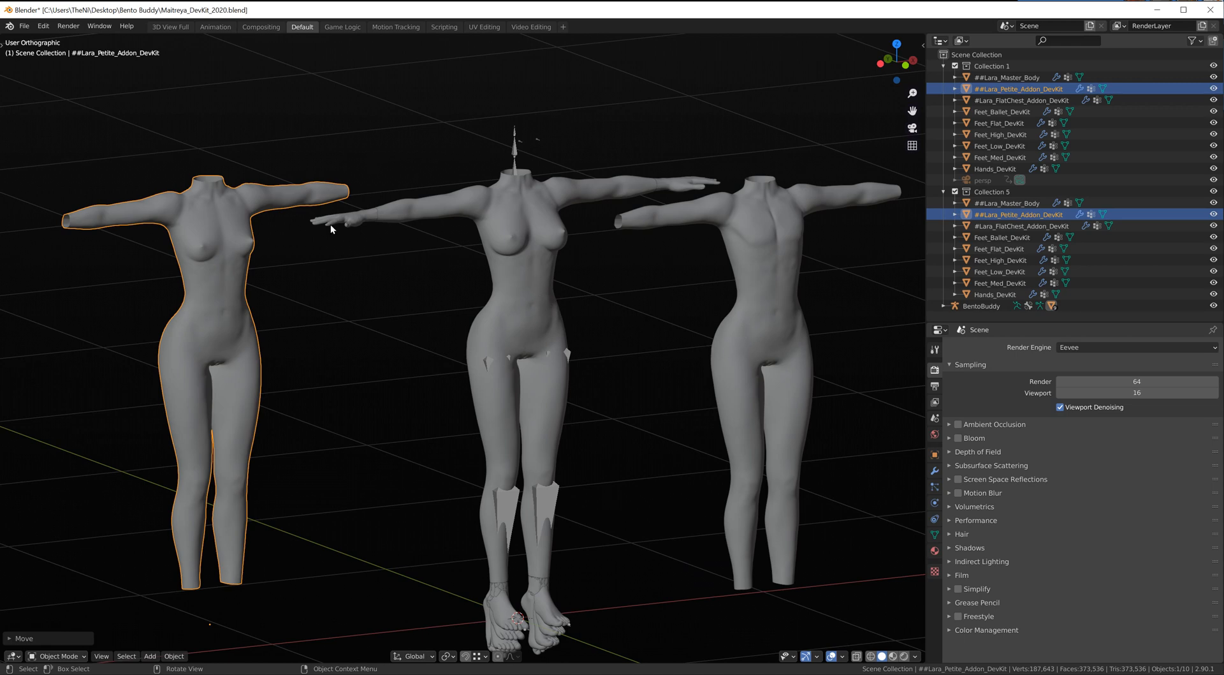
Step: Delete the ##Lara_Petite_Addon_DevKit and #Lara_FlatChest_Addon_DevKit meshes beside the main body
scroll(536, 332, "down", 2)
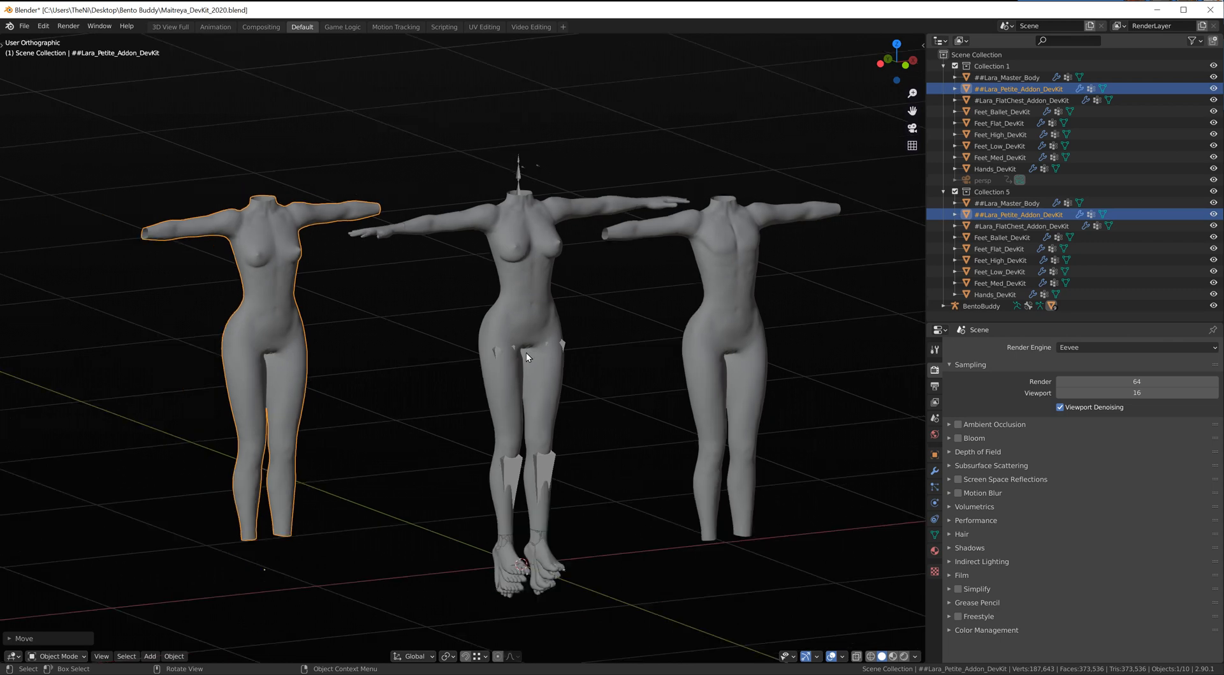
scroll(524, 354, "up", 2)
scroll(523, 338, "down", 3)
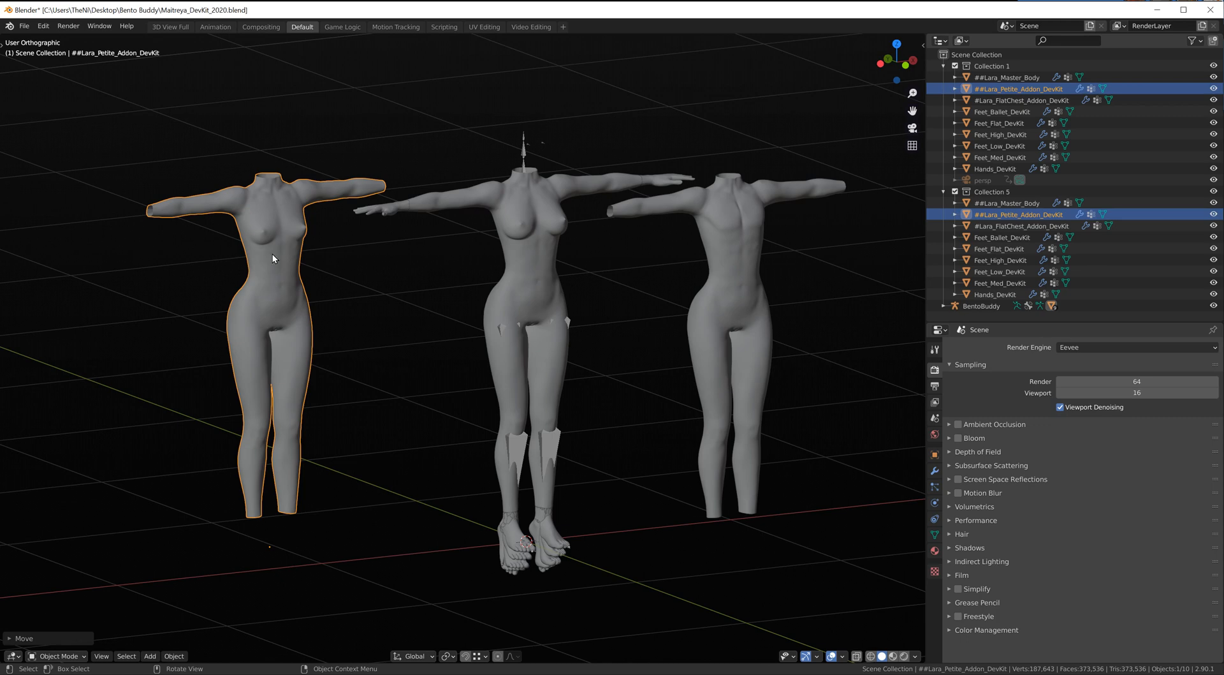
key("Delete")
left_click(720, 268)
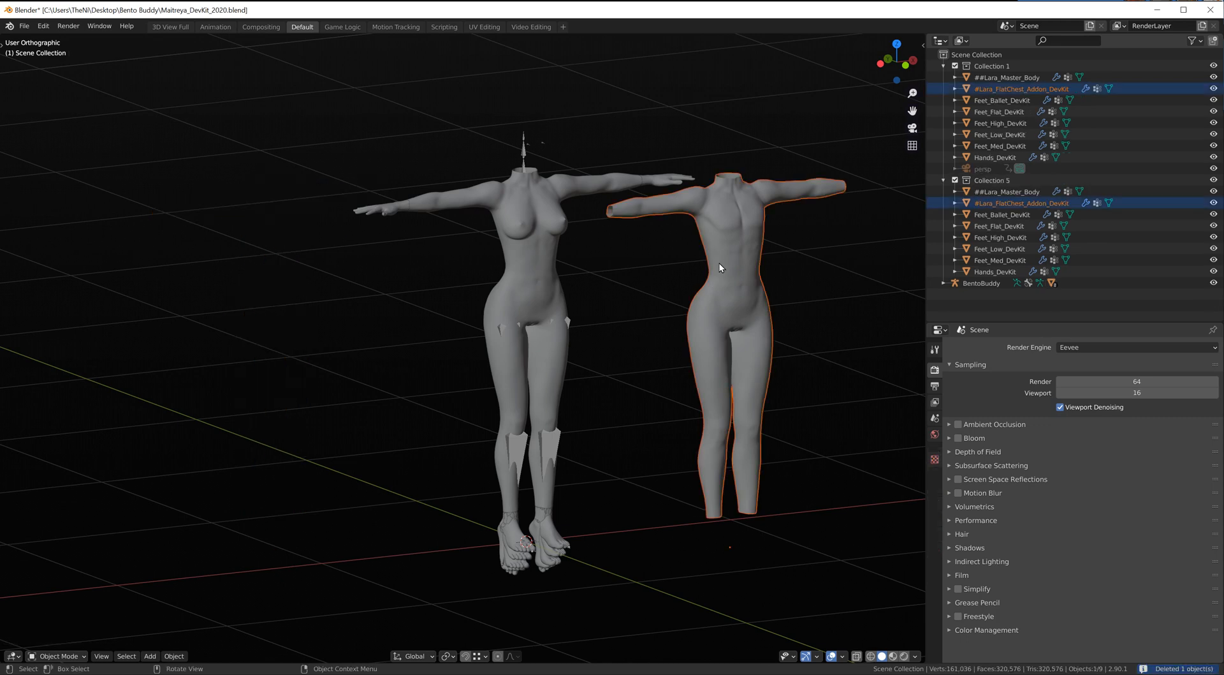
key("Delete")
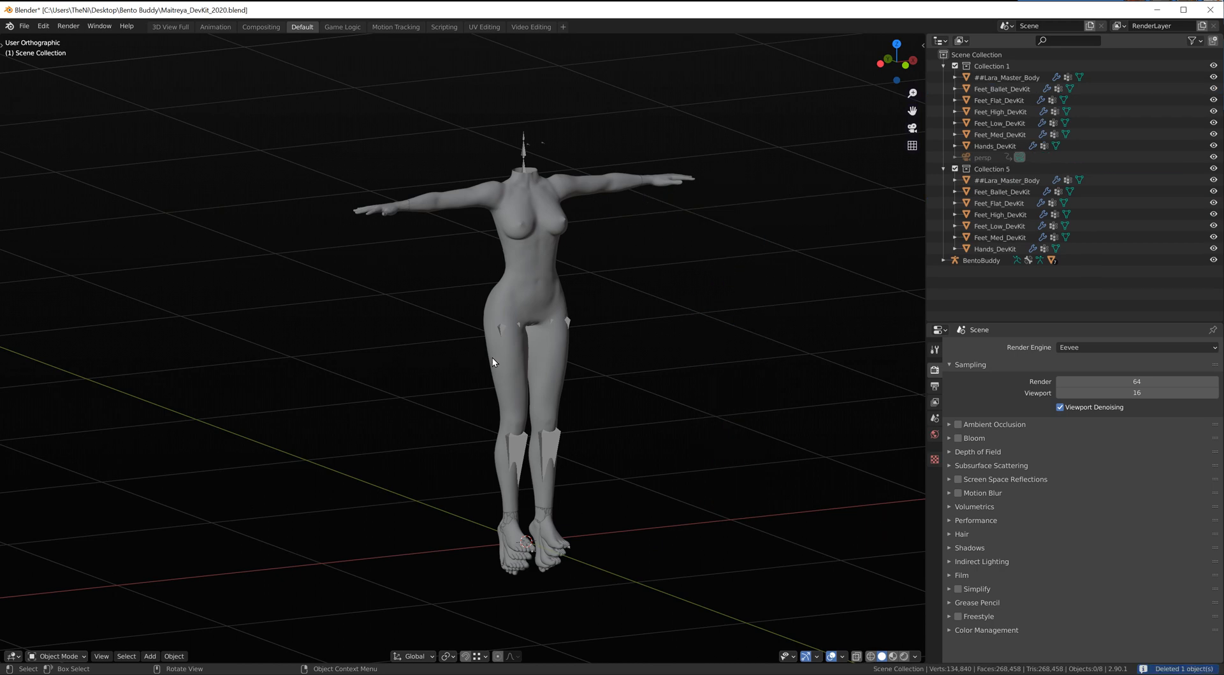
Step: Examine the overlapping feet meshes below the ankles, highlighting Feet_Flat_DevKit and Feet_High_DevKit to tell them apart
scroll(539, 462, "down", 2)
scroll(541, 456, "up", 5)
scroll(511, 455, "down", 2)
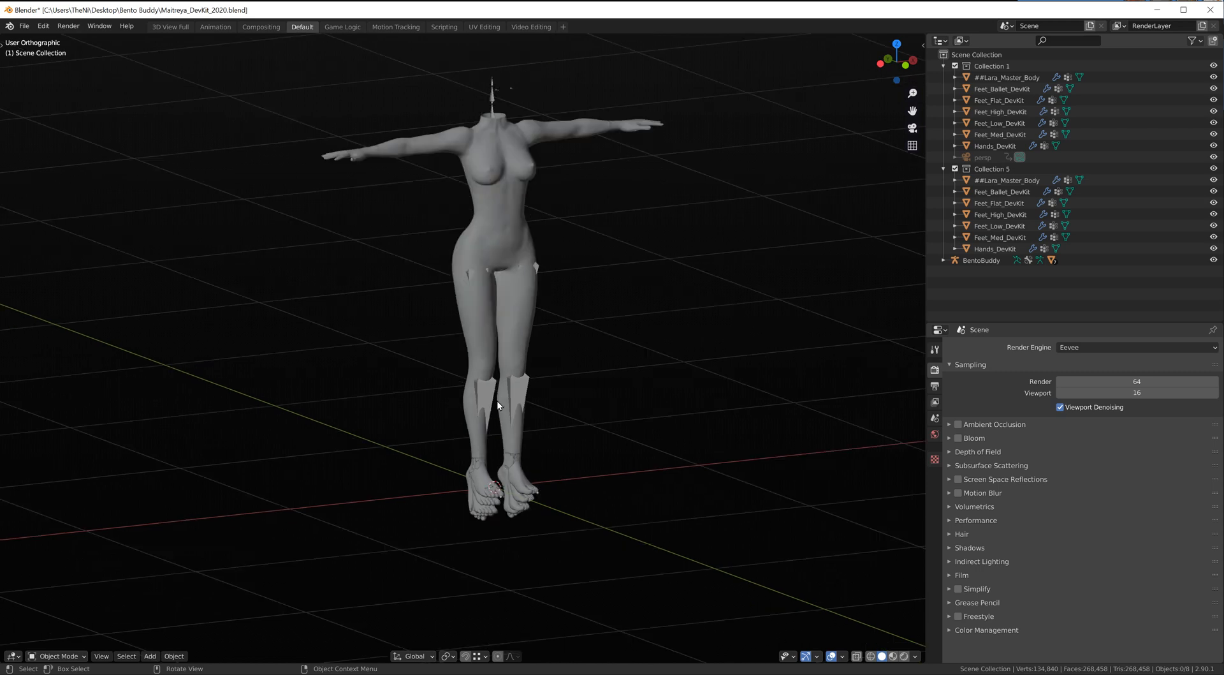
middle_click_drag(539, 451, 554, 478)
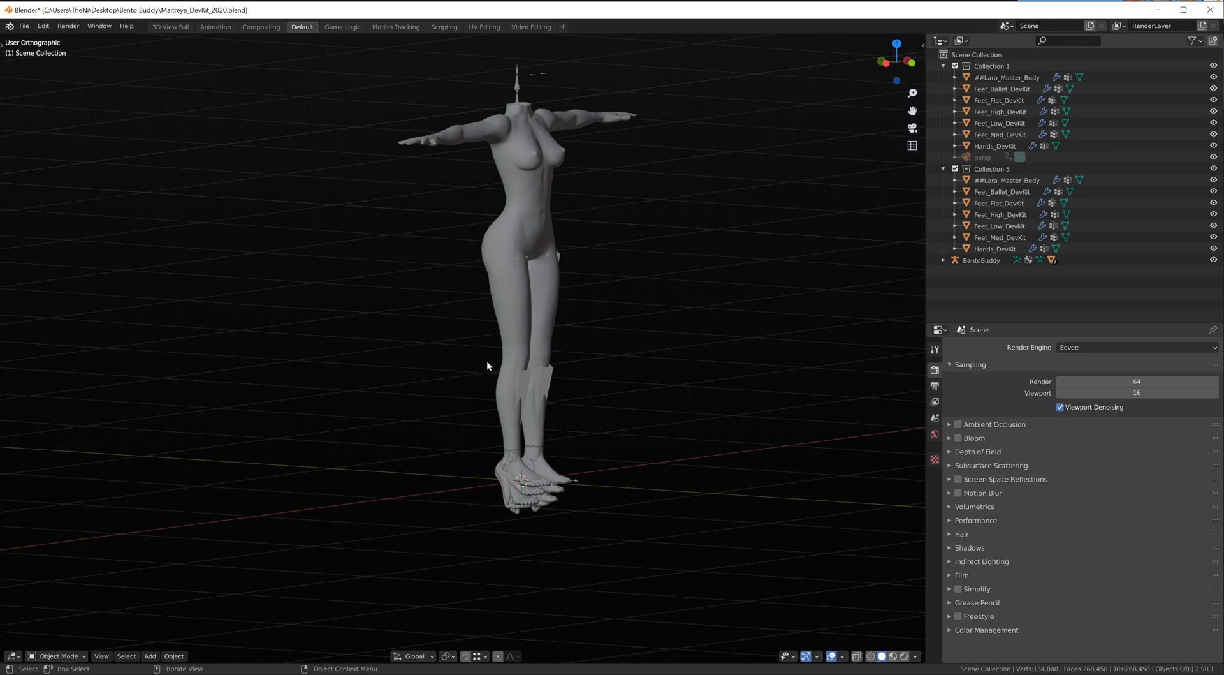
scroll(523, 259, "up", 1)
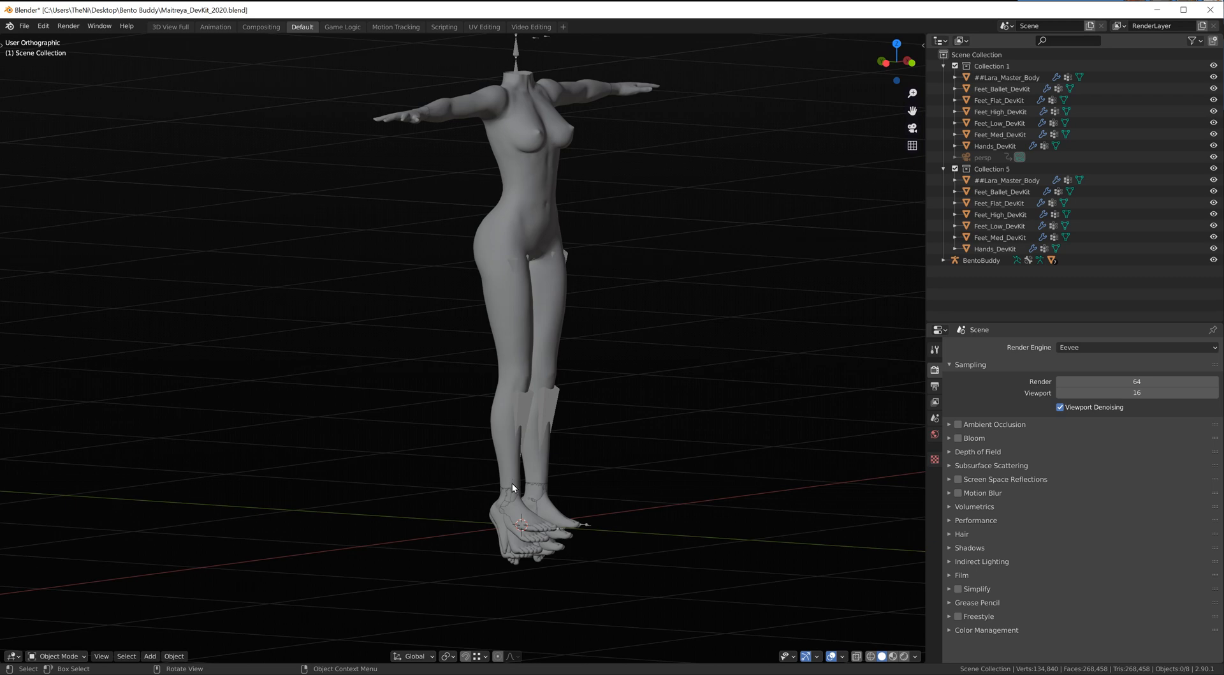
scroll(514, 508, "up", 3)
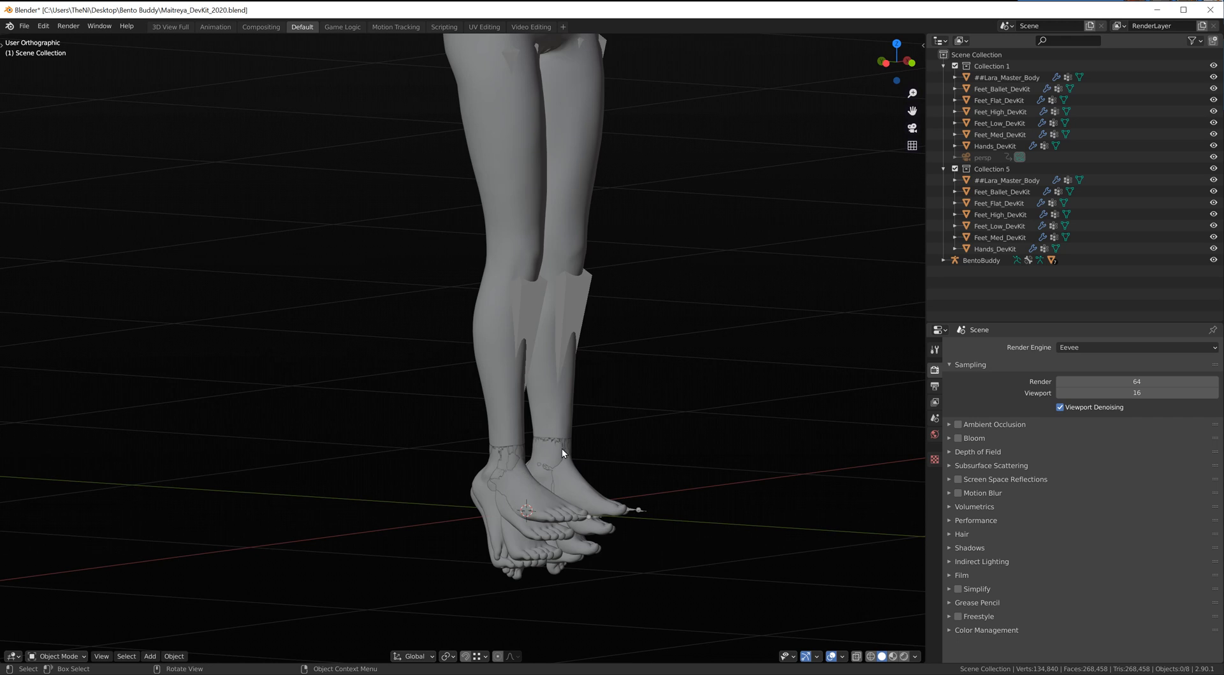
left_click(542, 503)
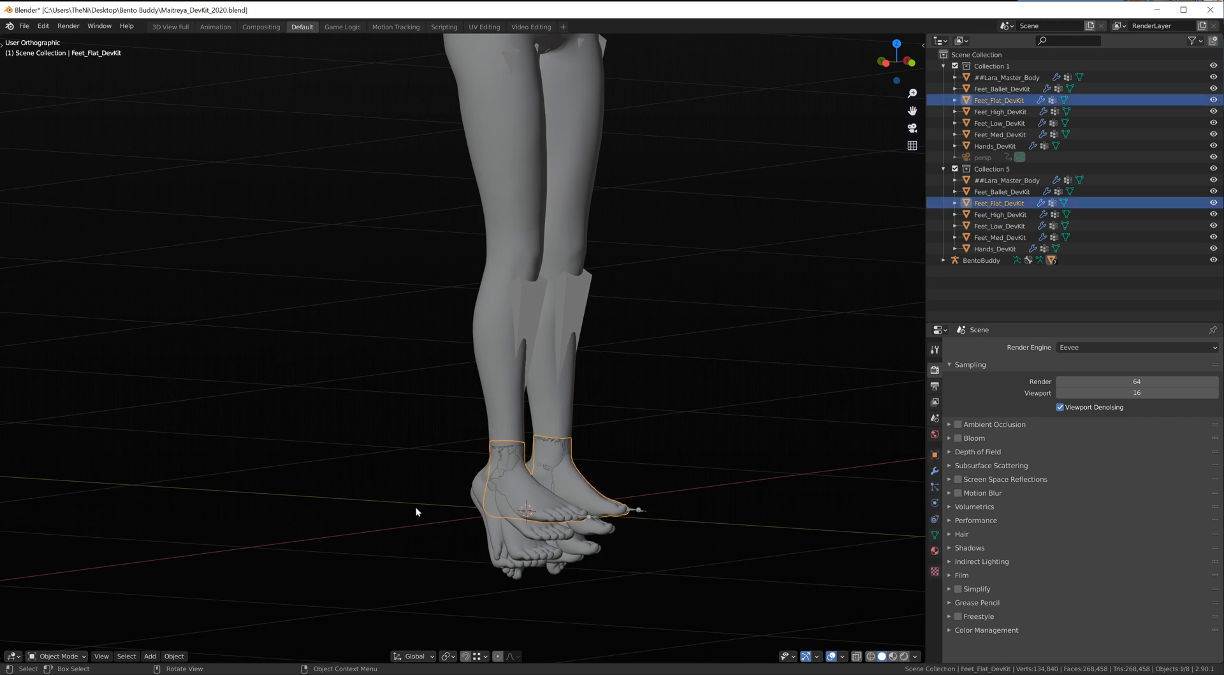
left_click(500, 561)
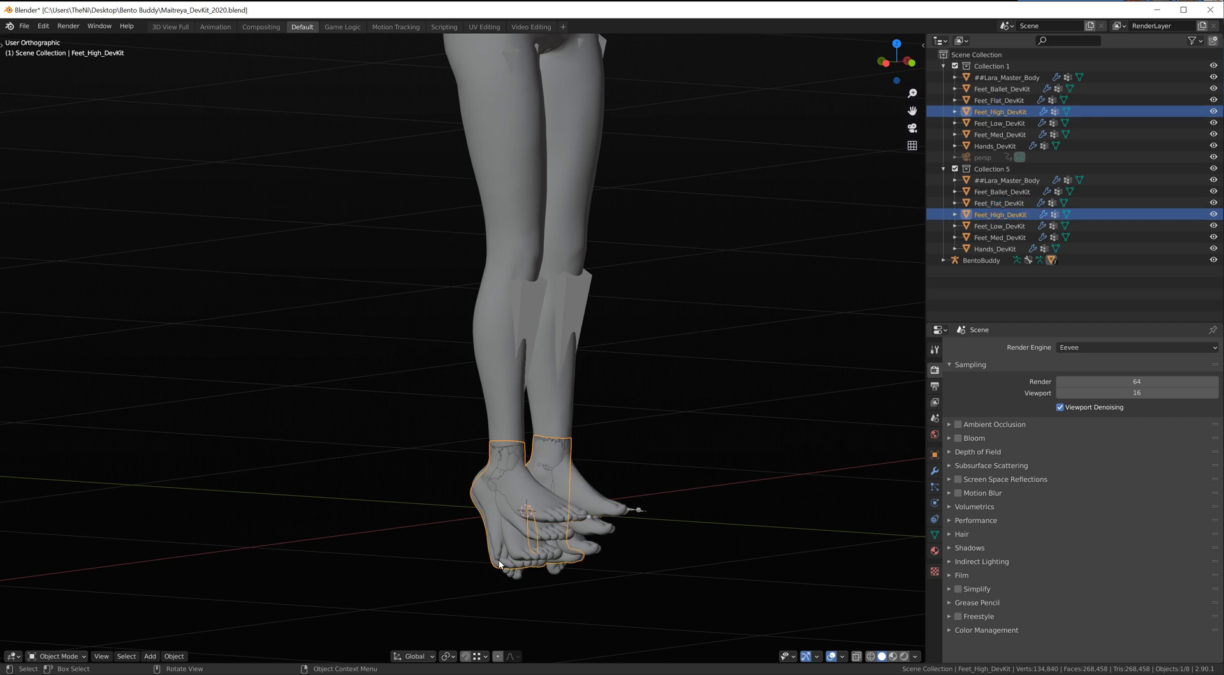
Step: Delete the Feet_Flat_DevKit, Feet_Low_DevKit, Feet_Med_DevKit and Feet_Ballet_DevKit meshes
left_click(588, 499)
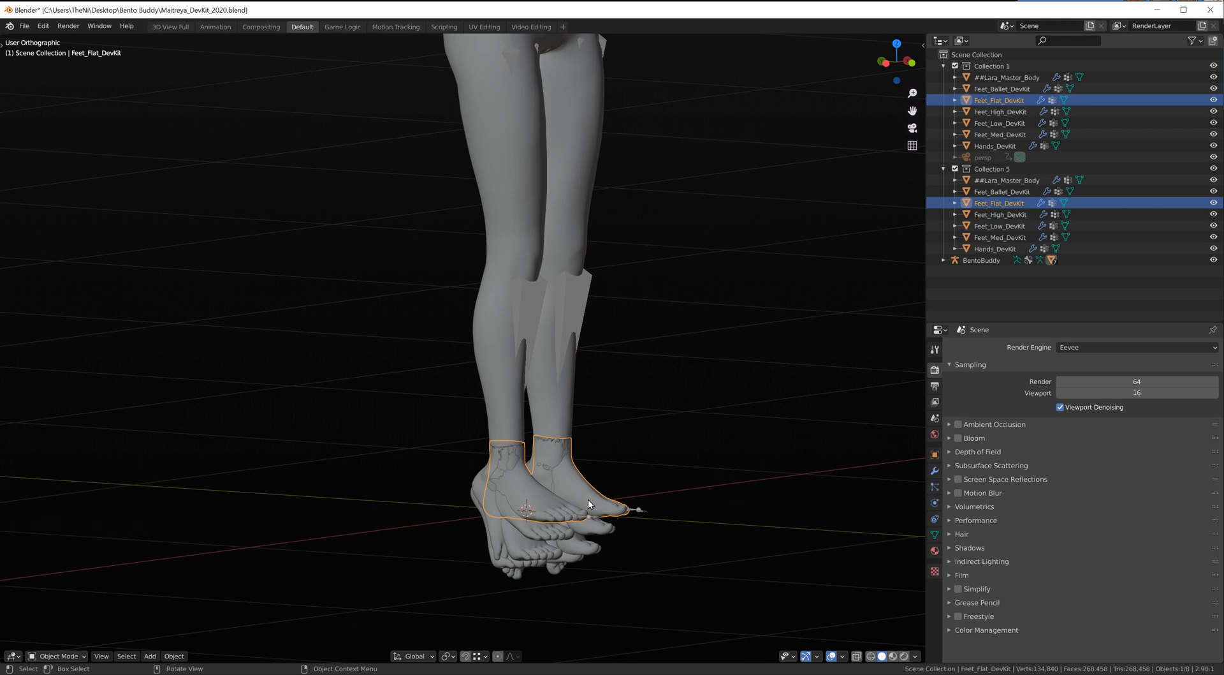
key("Delete")
left_click(588, 519)
left_click(597, 534)
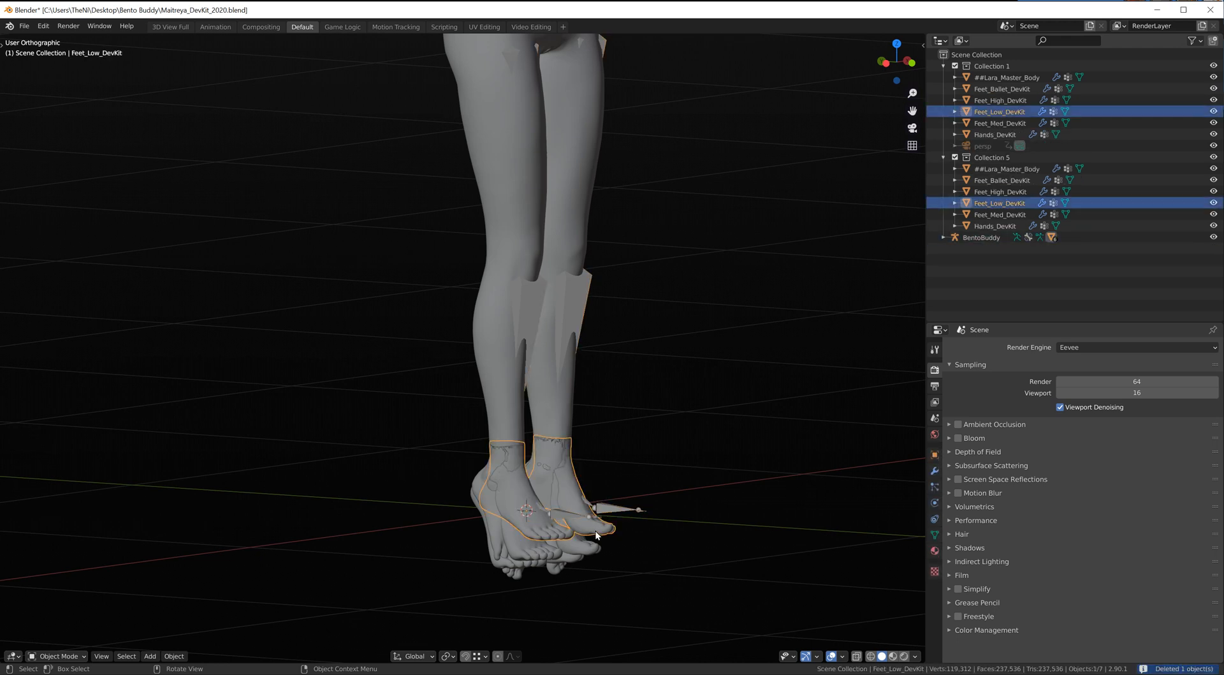
key("Delete")
left_click(587, 545)
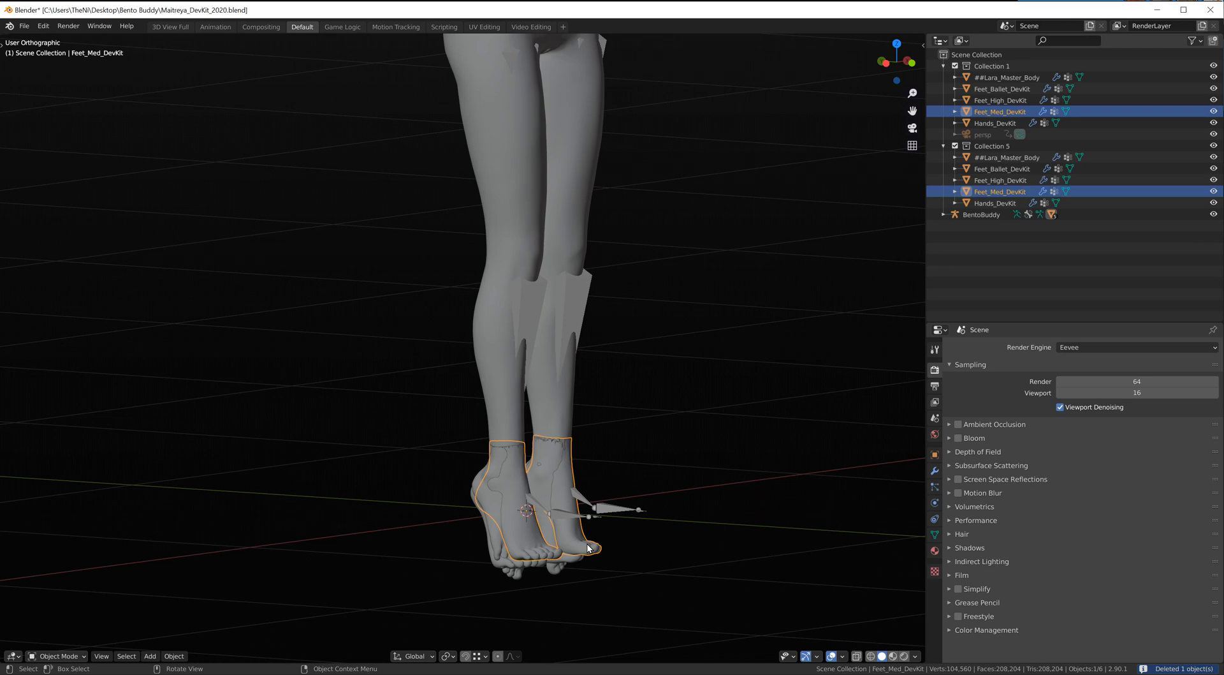
key("Delete")
left_click(515, 576)
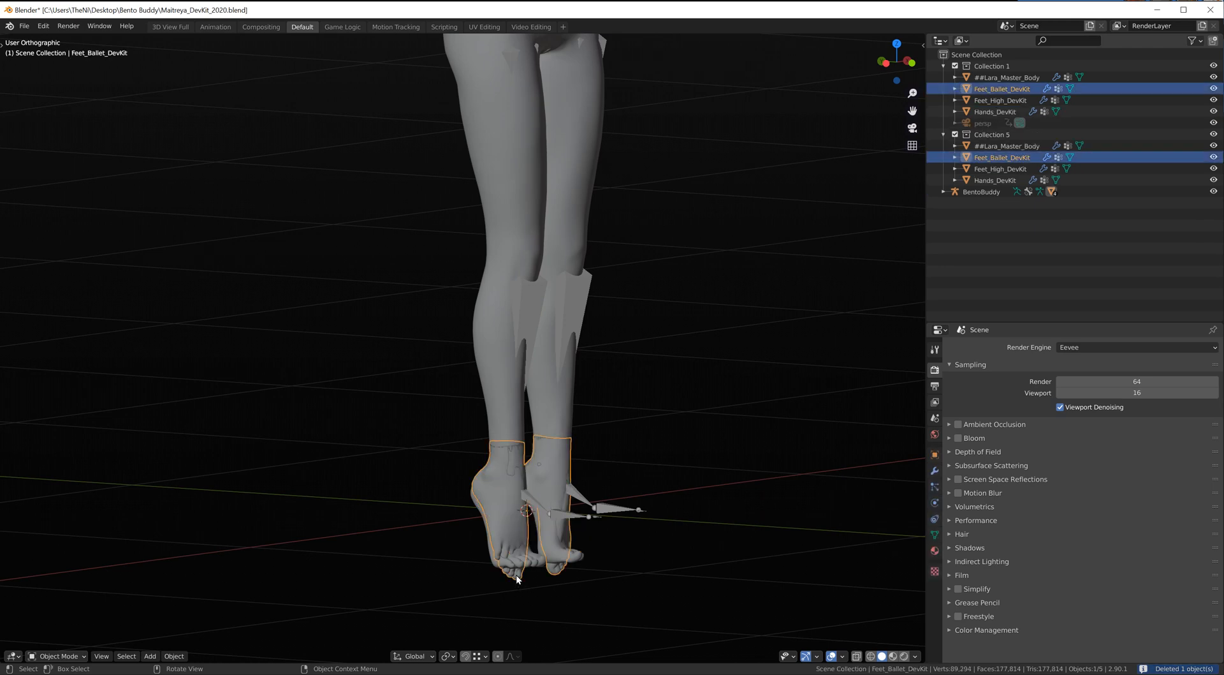
key("Delete")
Step: Select the hands, ##Lara_Master_Body and Feet_High_DevKit meshes and export a Wavefront OBJ named "Maitreya reg Body.obj" to the Bento Buddy folder
scroll(519, 555, "down", 5)
scroll(503, 408, "up", 3)
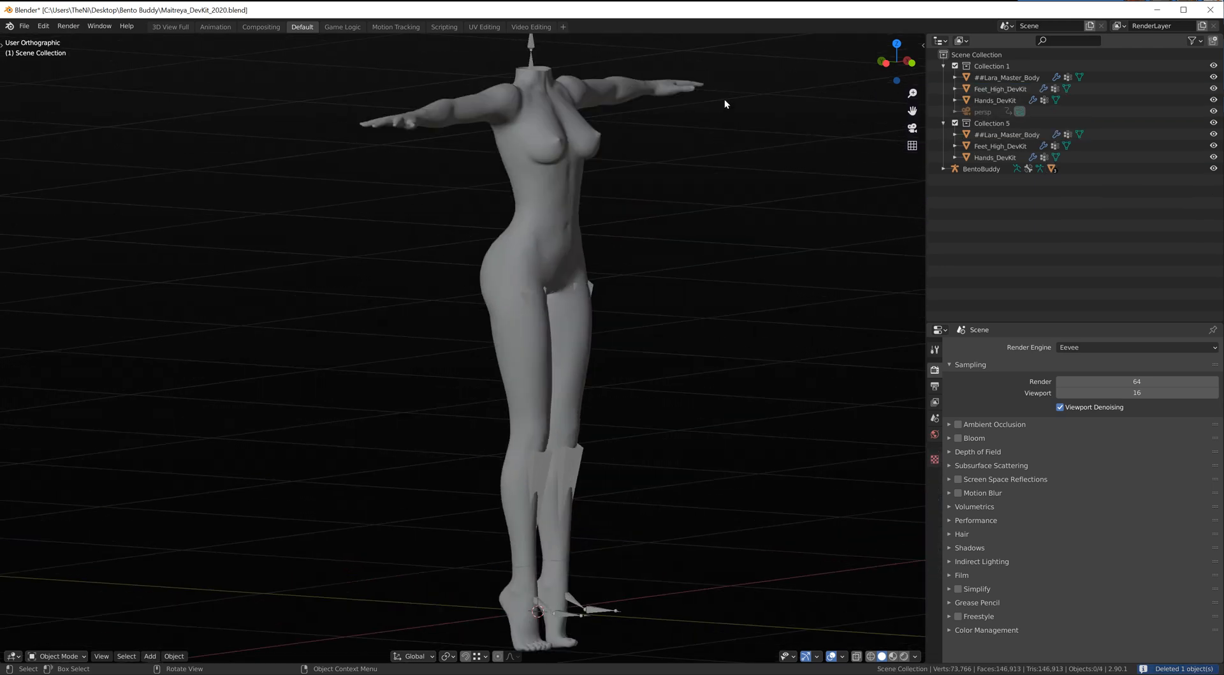
left_click(679, 90)
left_click(547, 363, "shift")
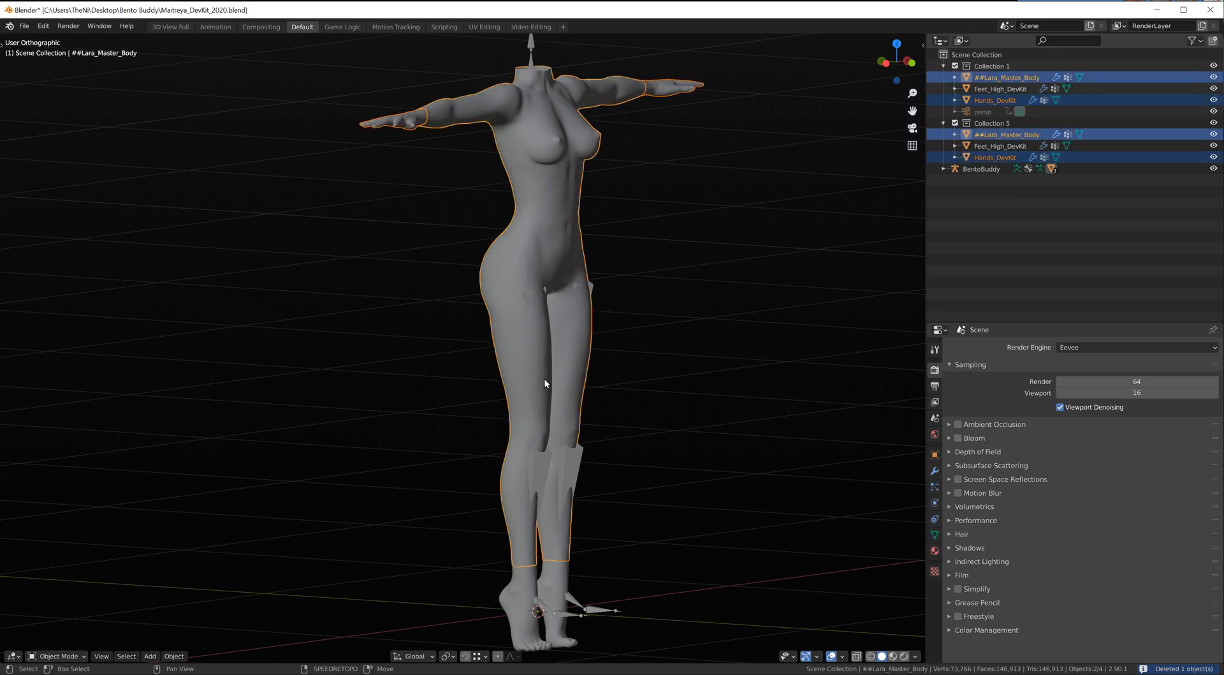
left_click(527, 582, "shift")
scroll(609, 328, "down", 4)
middle_click_drag(599, 331, 186, 115)
left_click(24, 25)
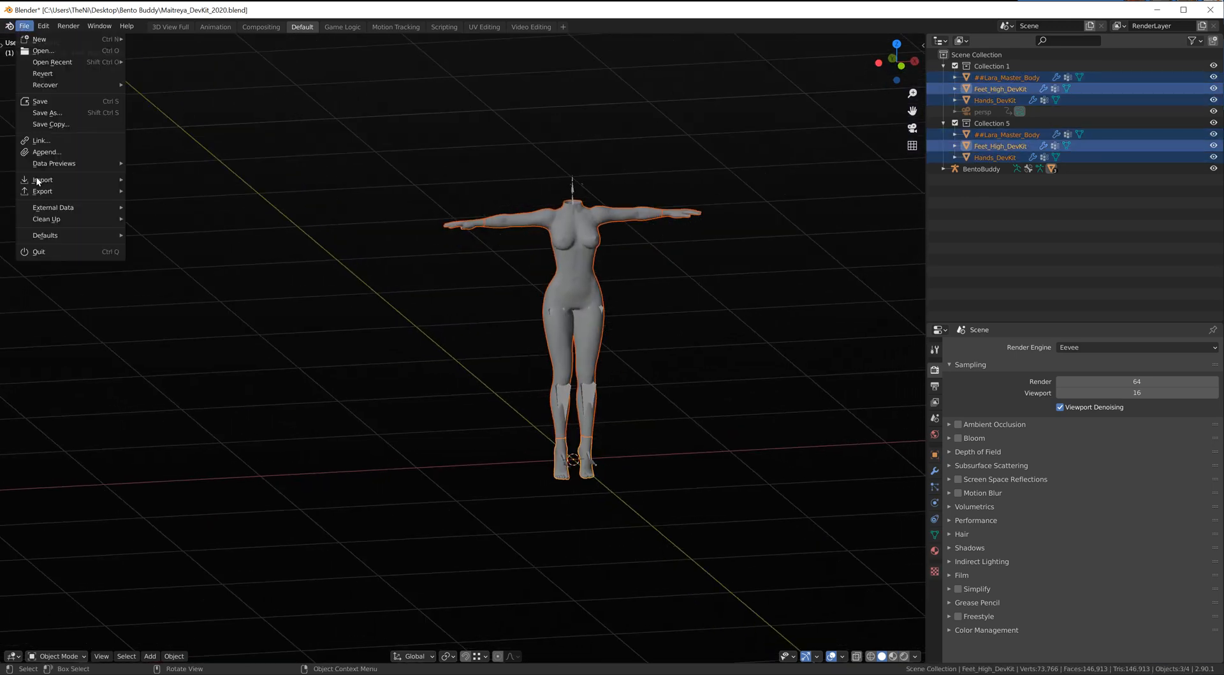
mouse_move(44, 190)
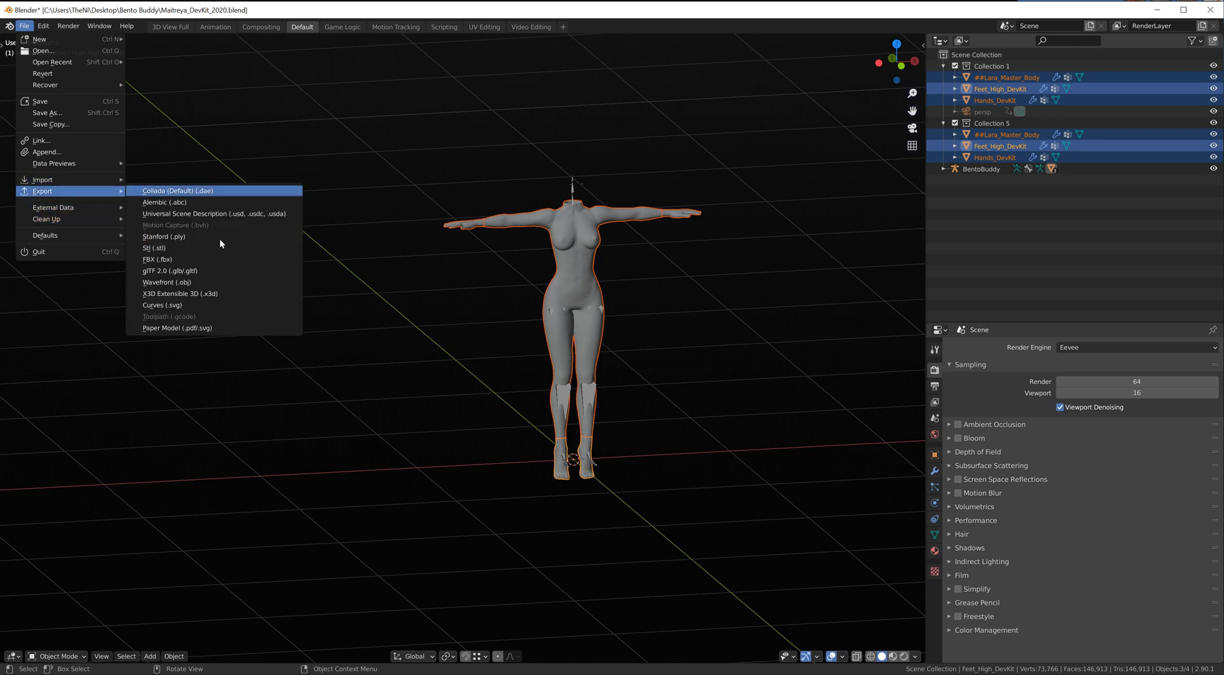
left_click(166, 283)
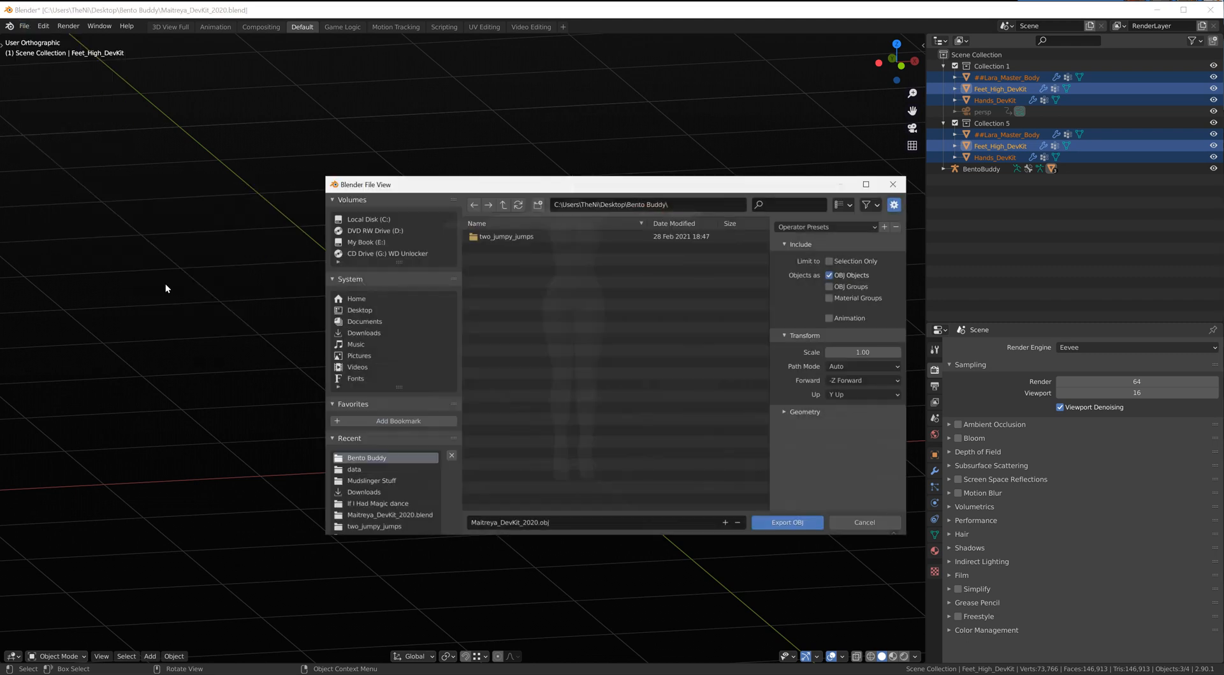
left_click(538, 522)
left_click(539, 522)
left_click_drag(539, 522, 498, 522)
type("reg_Body.")
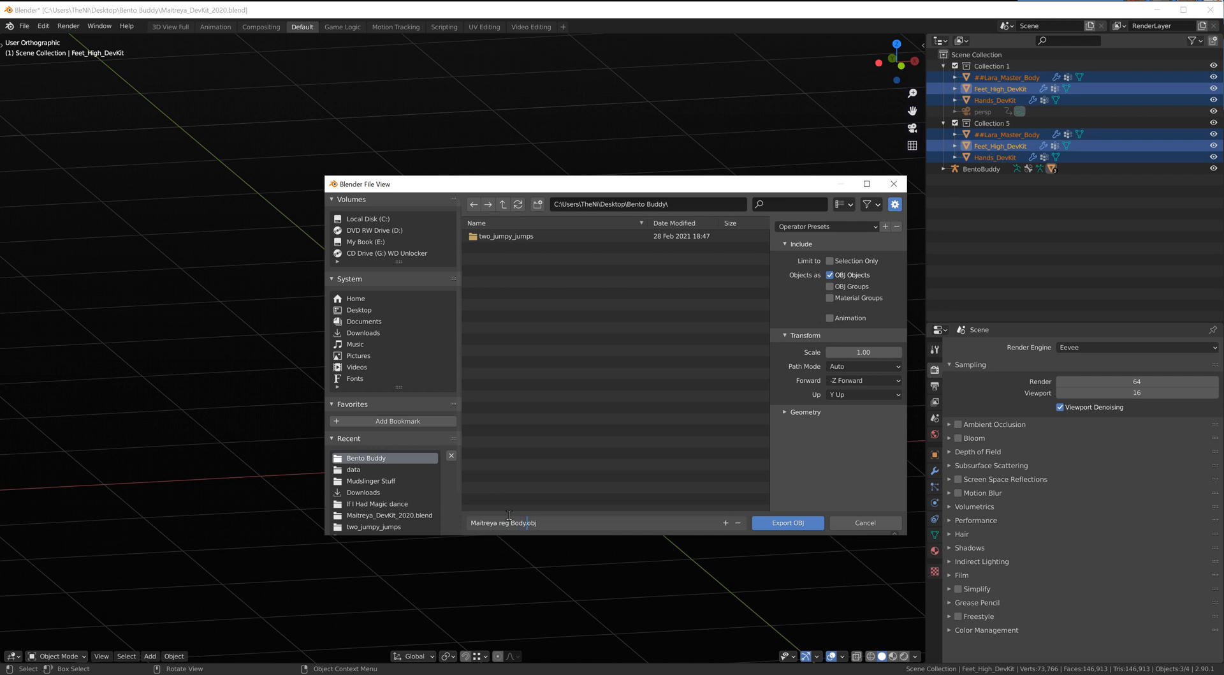
left_click(783, 523)
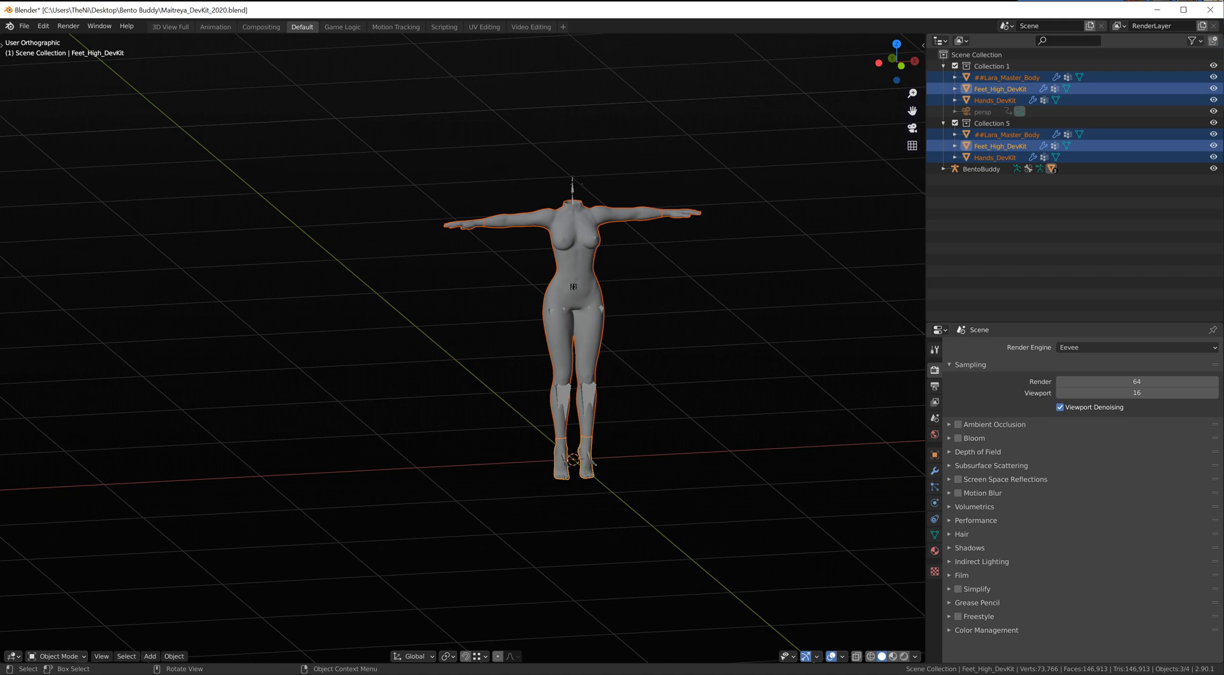
scroll(573, 286, "up", 3)
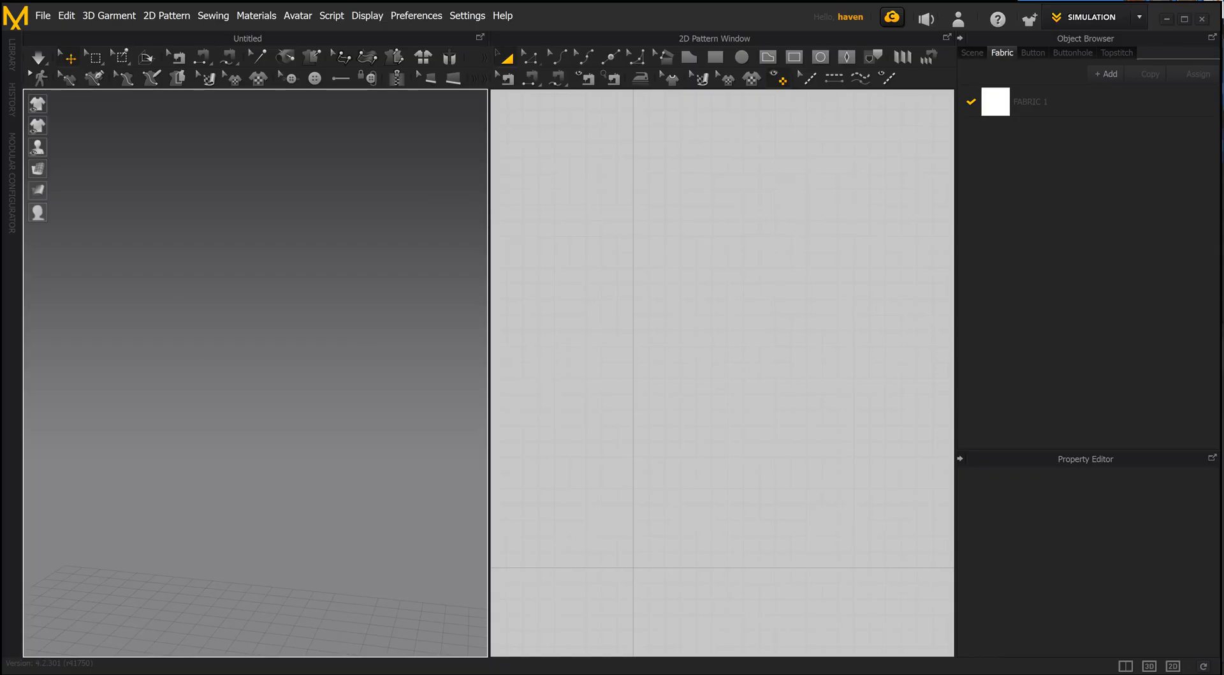
Step: Switch to Marvelous Designer and add "Maitreya reg Body.obj" as an avatar, using the Add load type and metre scale
left_click(42, 16)
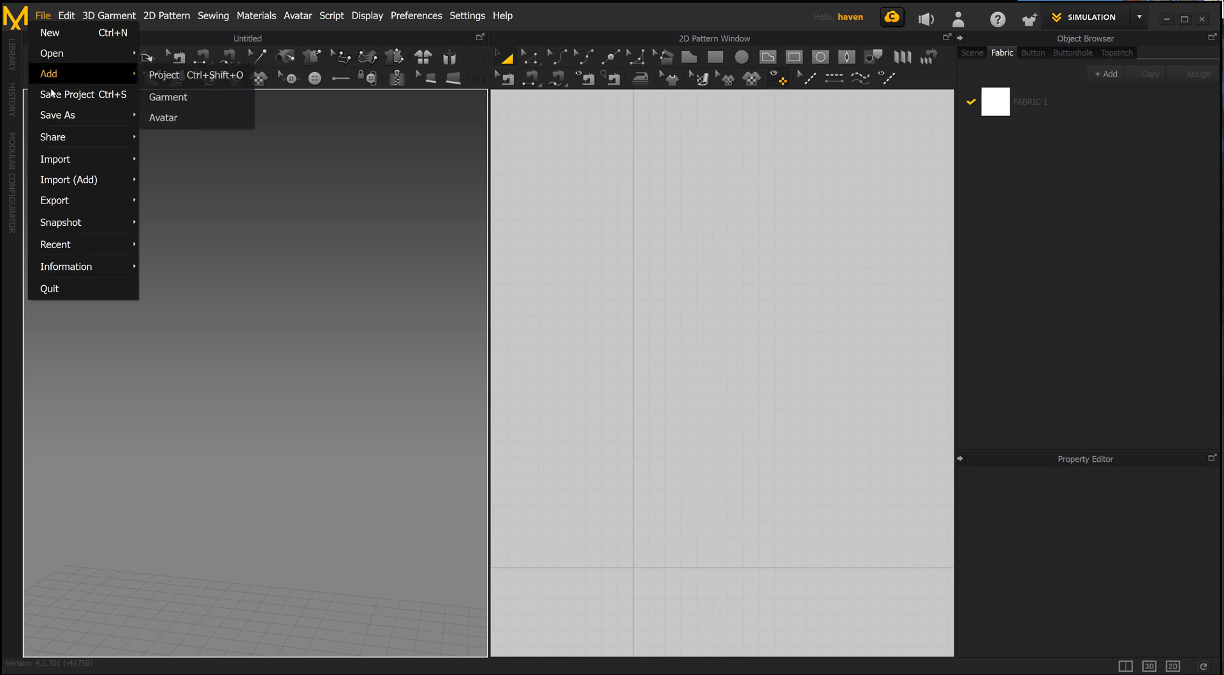
mouse_move(49, 74)
left_click(167, 118)
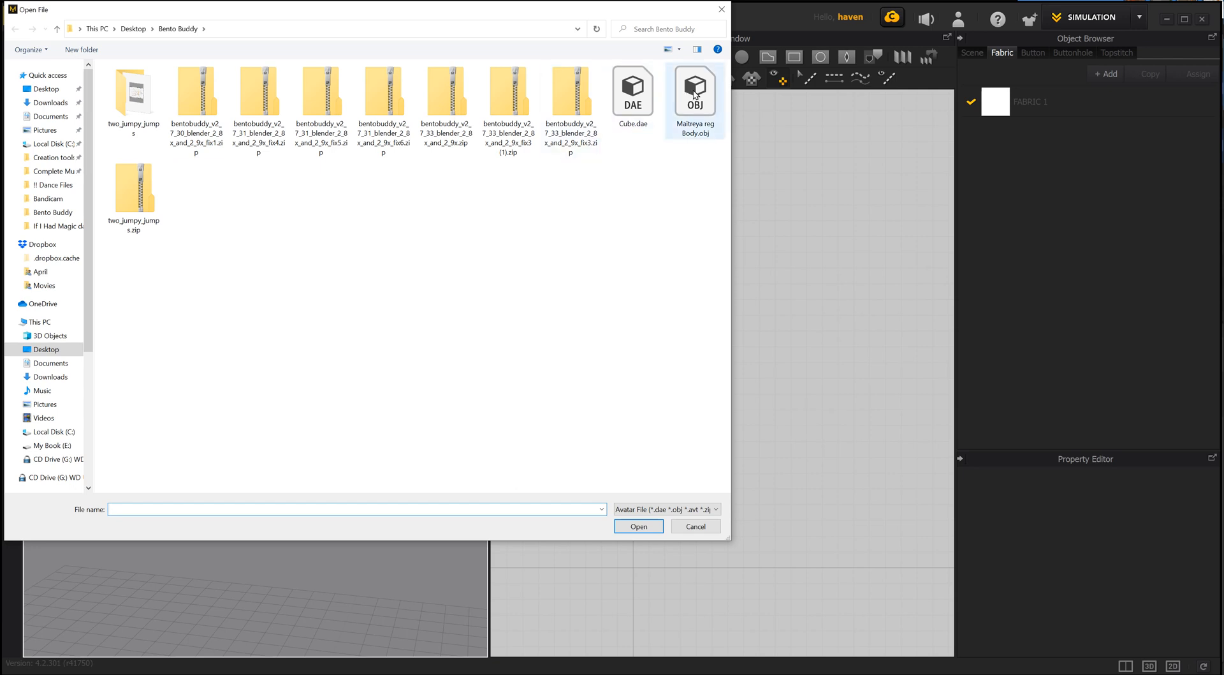
double_click(695, 94)
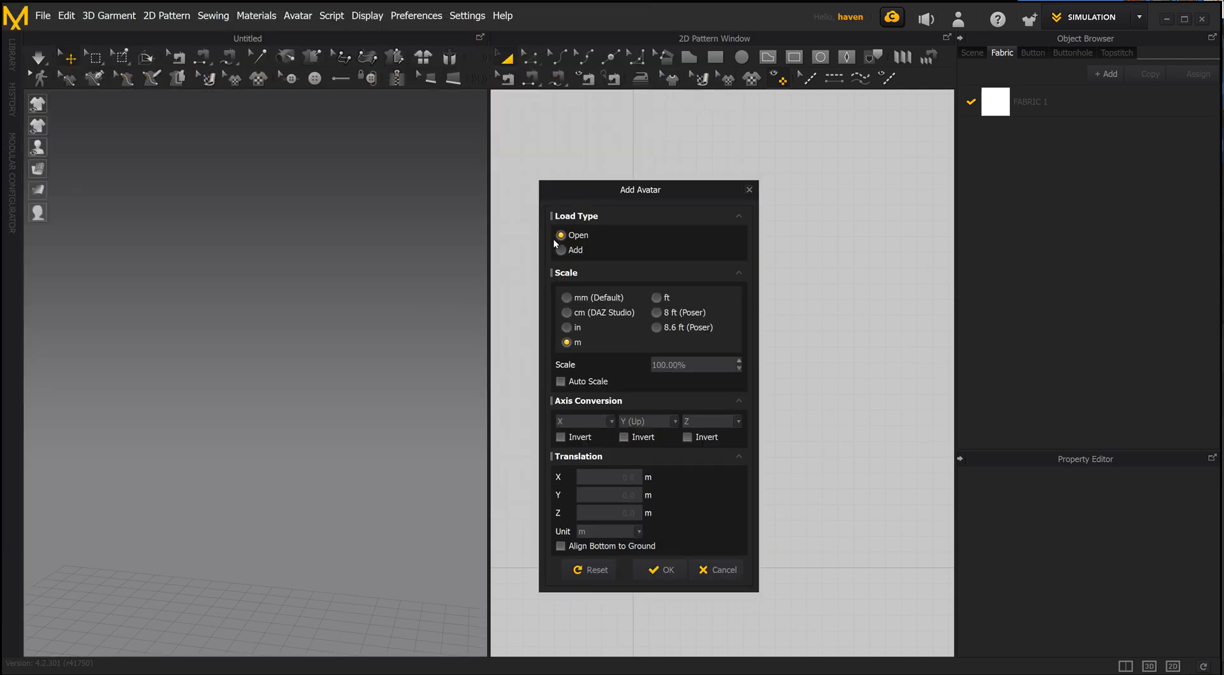
left_click(561, 250)
left_click(663, 570)
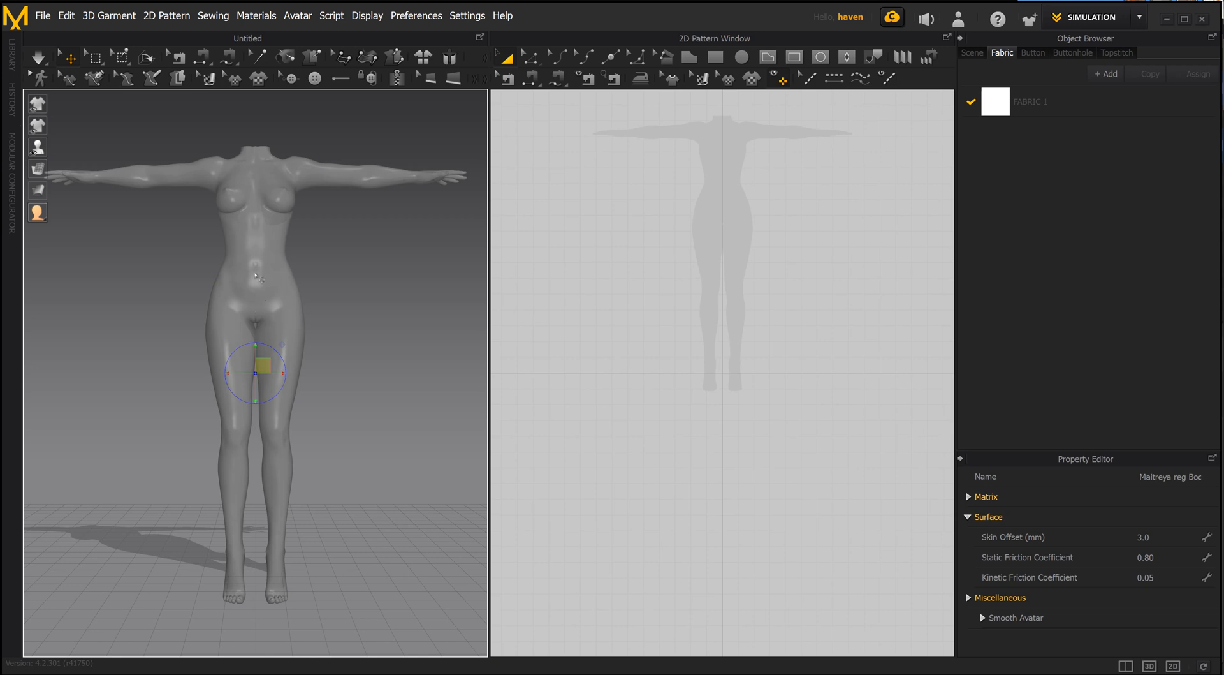
Step: Start a polygon pattern over the avatar silhouette with a horizontal edge about 32 mm long above one shoulder
scroll(725, 336, "down", 4)
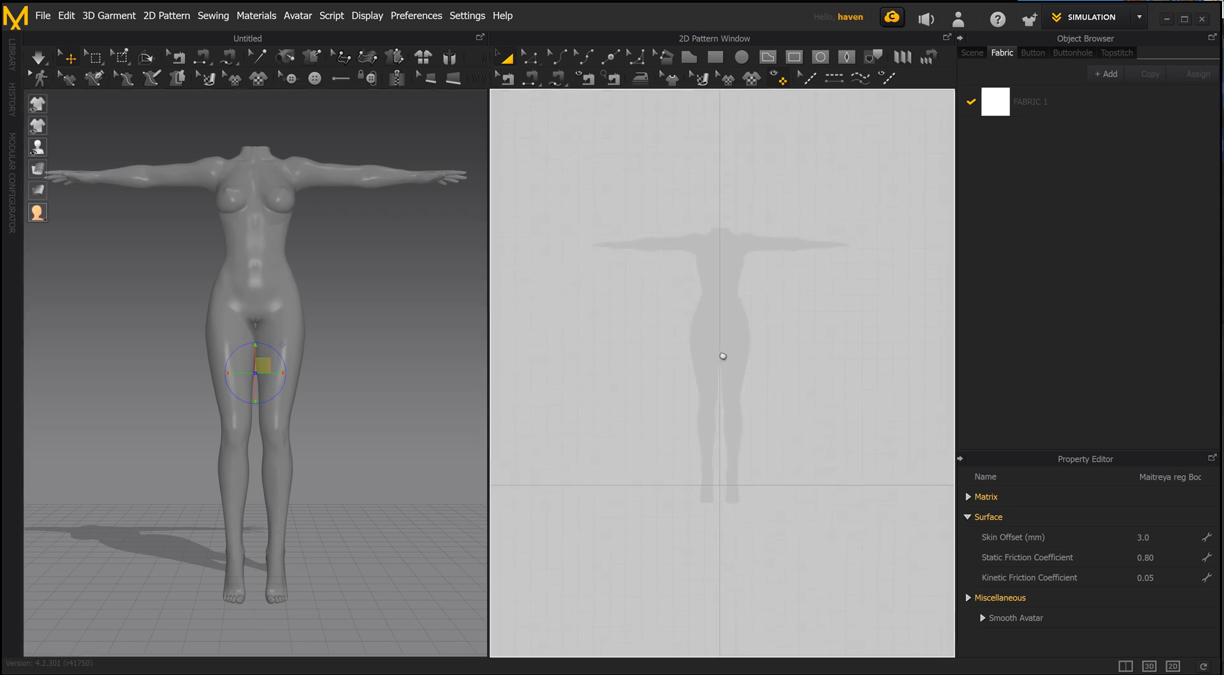
scroll(727, 322, "up", 5)
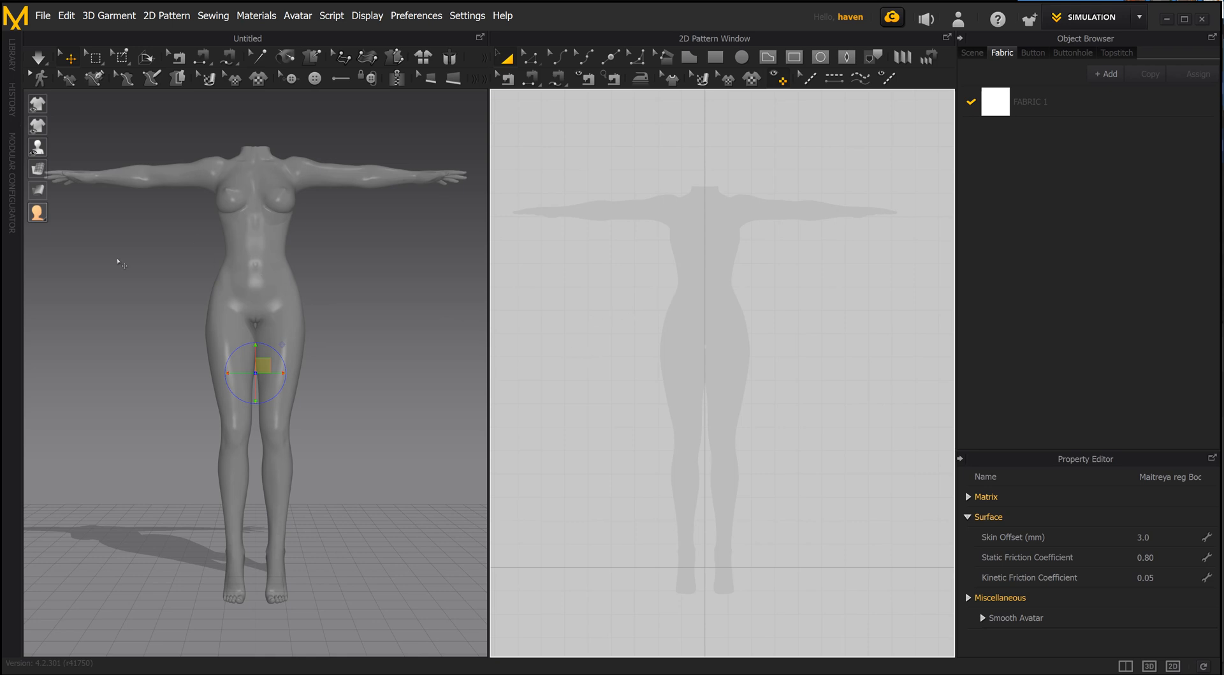
scroll(334, 299, "up", 3)
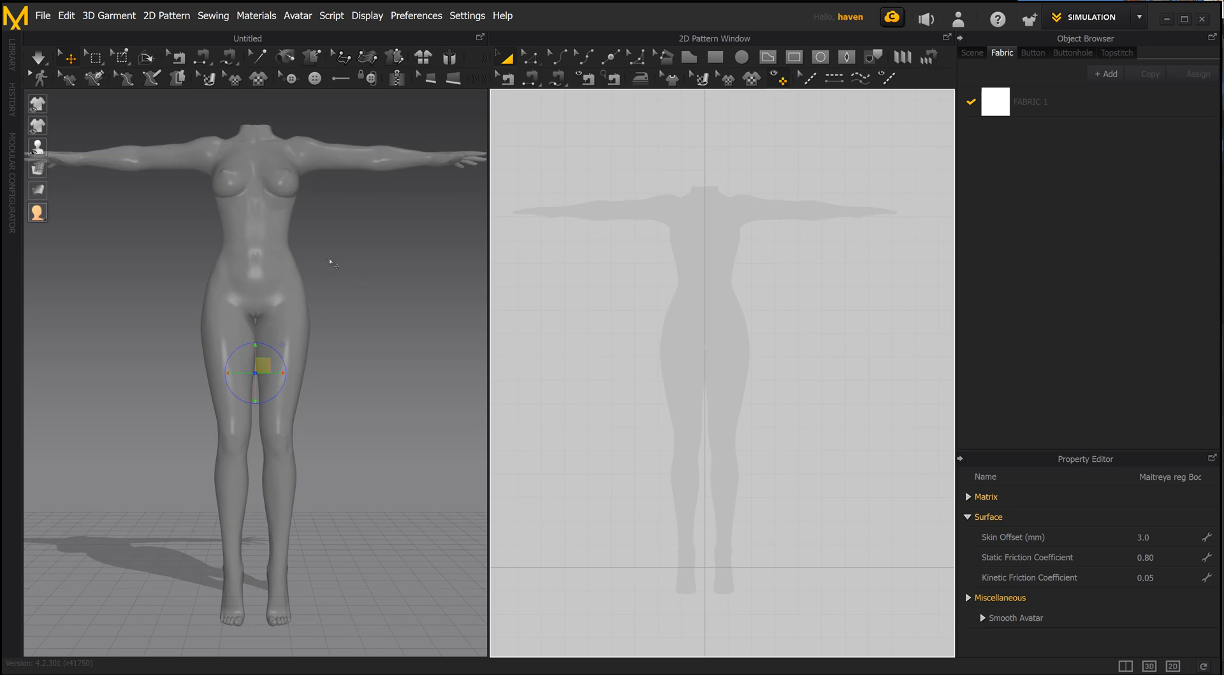
middle_click_drag(333, 299, 336, 351)
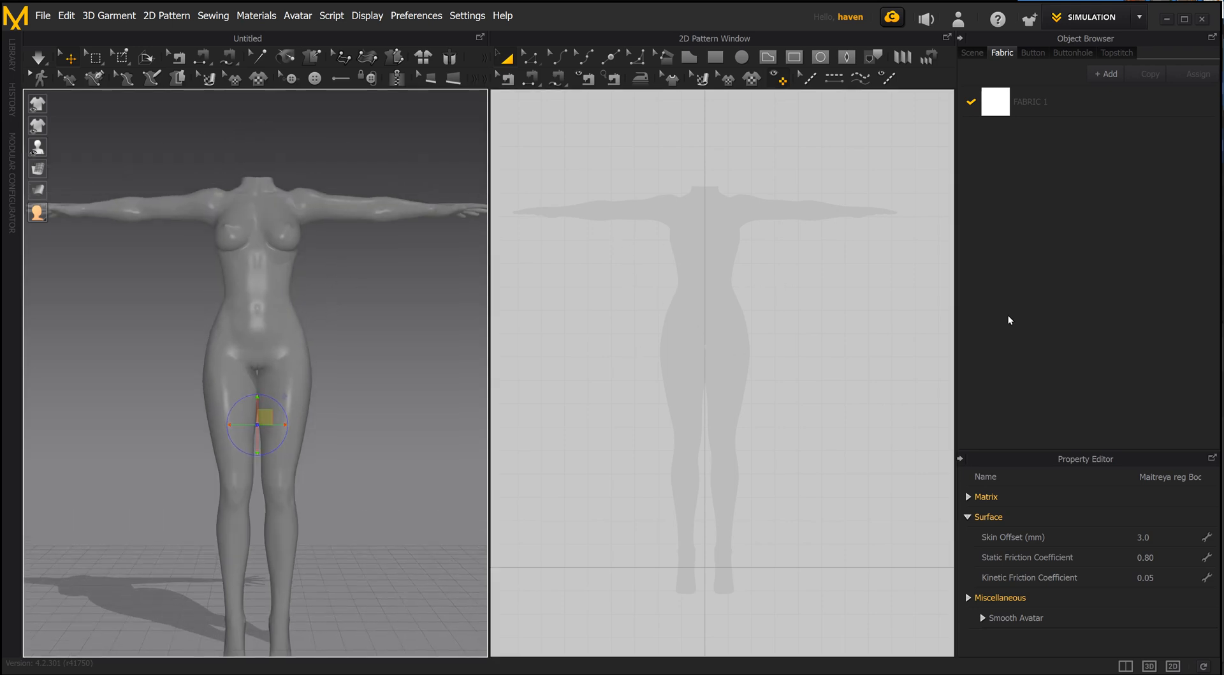
scroll(723, 263, "up", 5)
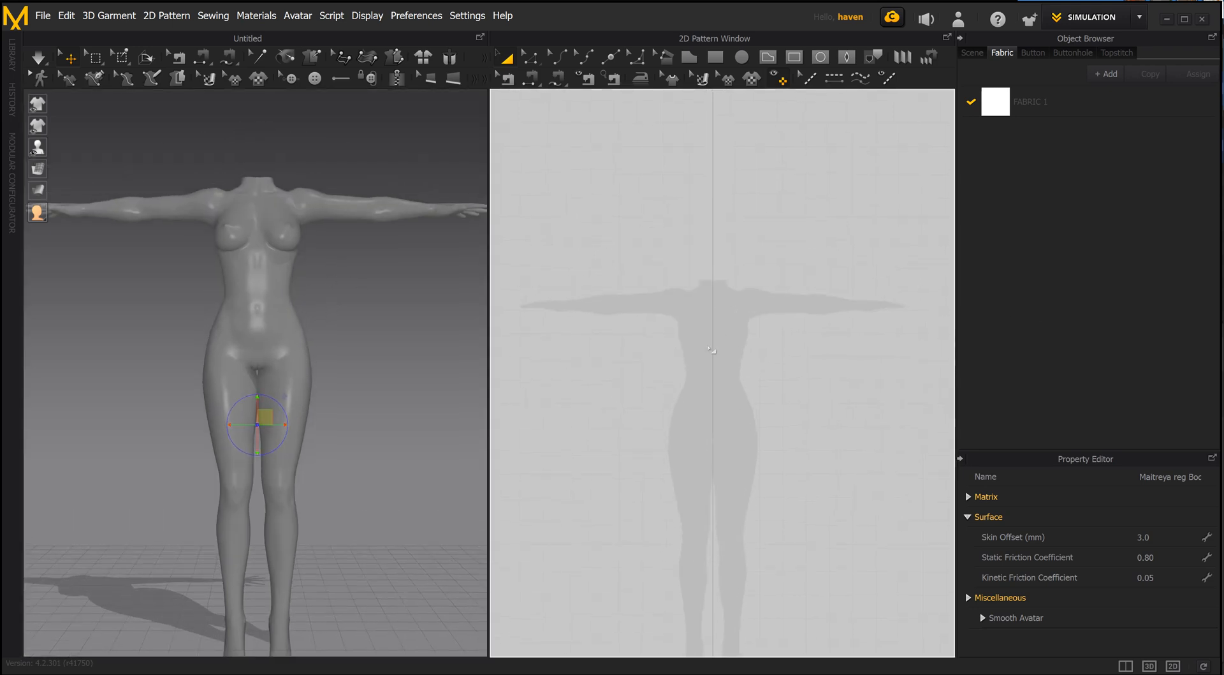
scroll(711, 291, "up", 2)
middle_click_drag(694, 324, 679, 422)
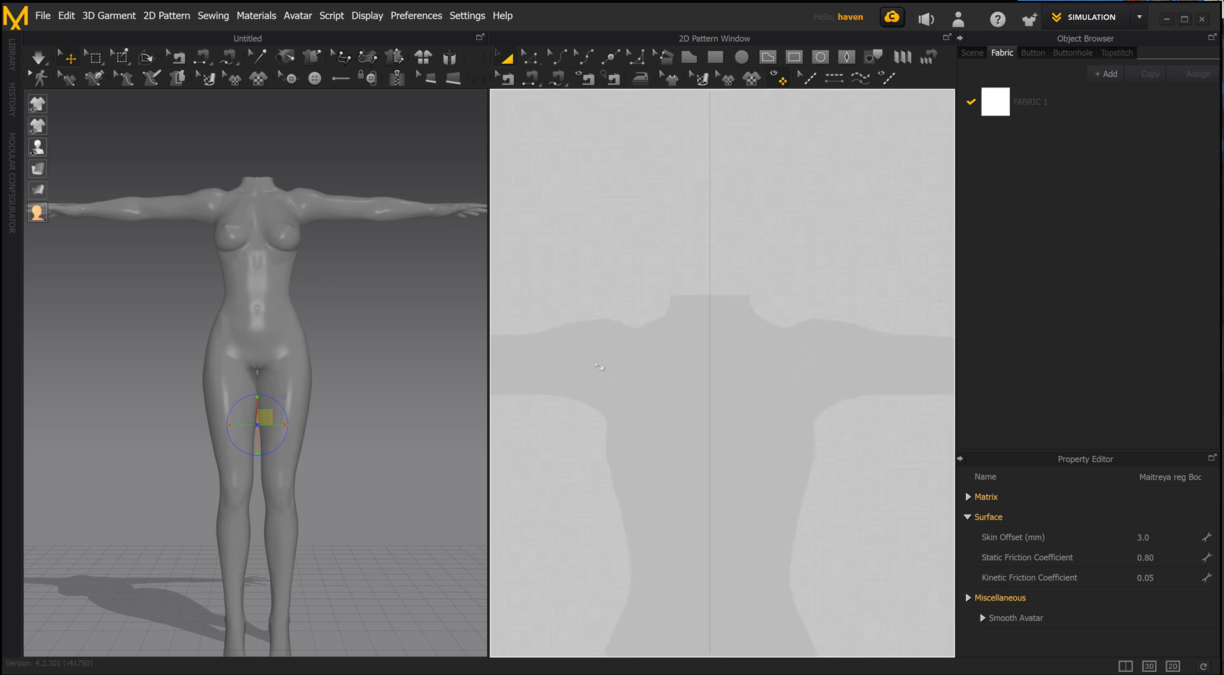
left_click(690, 58)
scroll(630, 320, "down", 3)
scroll(637, 317, "up", 4)
middle_click_drag(733, 336, 691, 344)
scroll(692, 343, "up", 2)
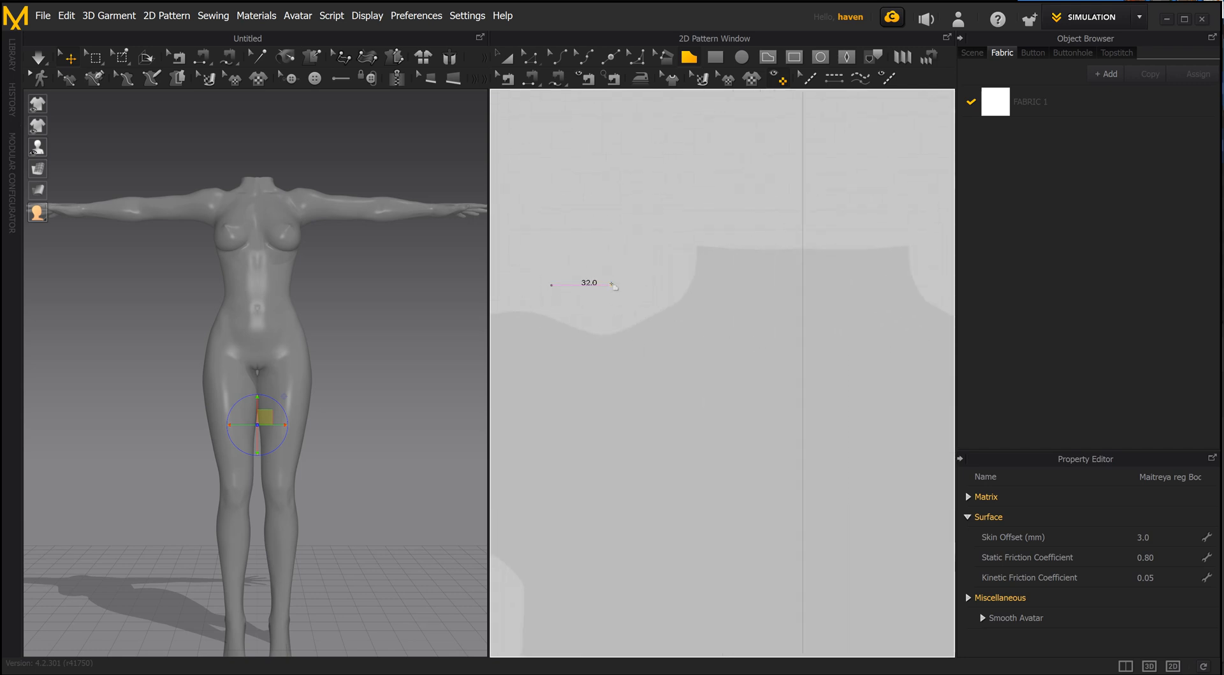
left_click(611, 285)
Step: Continue the polygon about 186 mm straight across the neck and add a matching 32 mm edge above the other shoulder
middle_click_drag(810, 328, 617, 344)
left_click(663, 335)
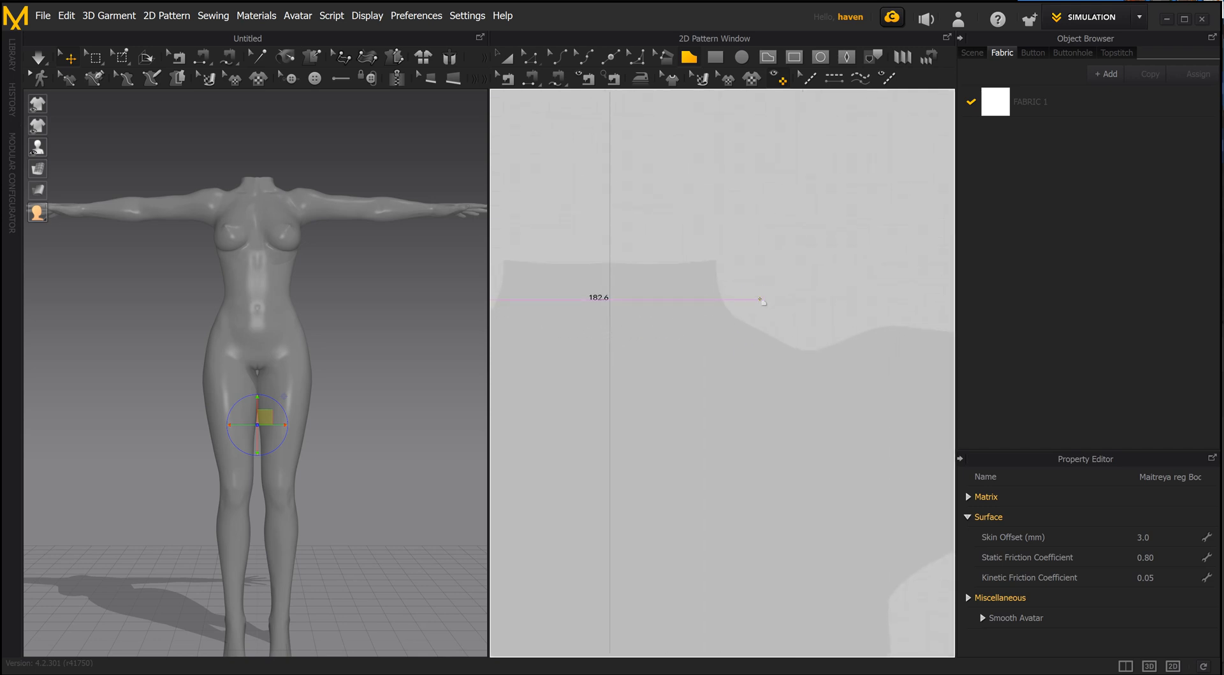
middle_click_drag(782, 311, 708, 316)
middle_click_drag(448, 296, 530, 317)
middle_click_drag(782, 346, 670, 327)
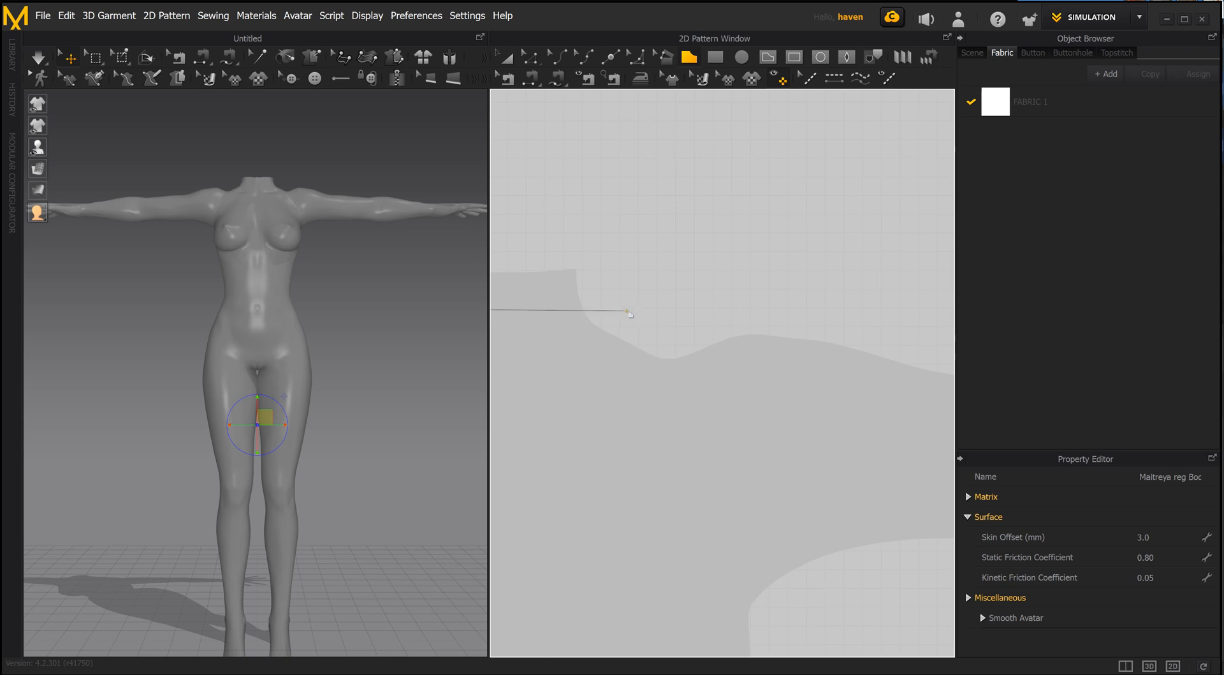
left_click(628, 308)
left_click(686, 308)
Step: Add a slanted armhole edge about 161 mm long to the polygon, running from the shoulder to the armpit
scroll(654, 330, "up", 5)
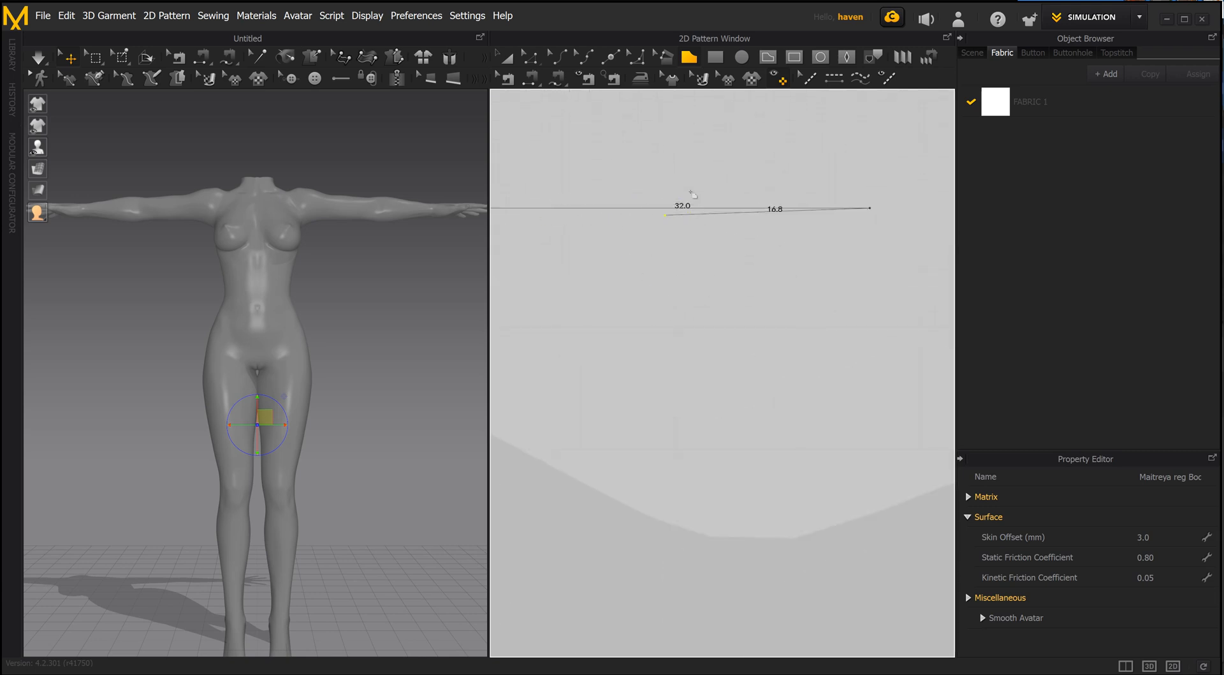
scroll(670, 290, "down", 4)
scroll(682, 318, "down", 8)
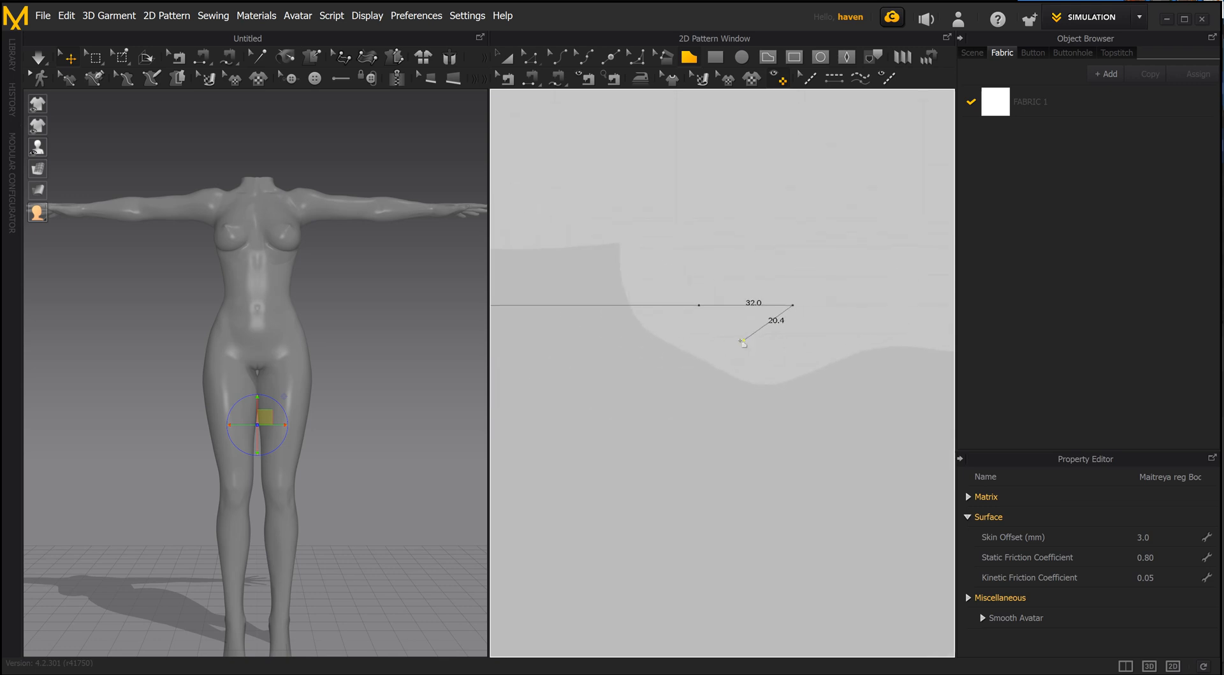
scroll(644, 354, "down", 3)
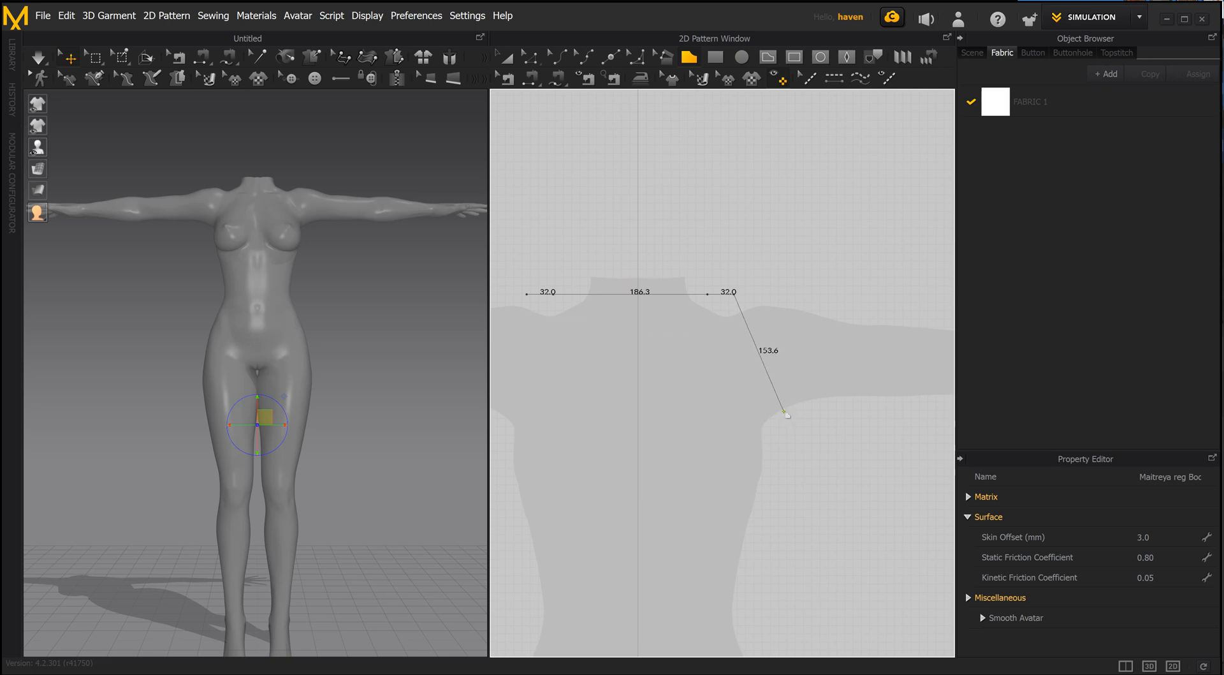
middle_click_drag(652, 487, 650, 269)
left_click(735, 361)
Step: Add a vertical side edge about 271 mm long below the armpit and an outward-slanting edge about 433 mm long to thigh level
scroll(661, 443, "up", 2)
middle_click_drag(660, 443, 667, 366)
scroll(667, 367, "up", 7)
scroll(667, 366, "down", 10)
scroll(670, 371, "down", 4)
middle_click_drag(689, 438, 701, 380)
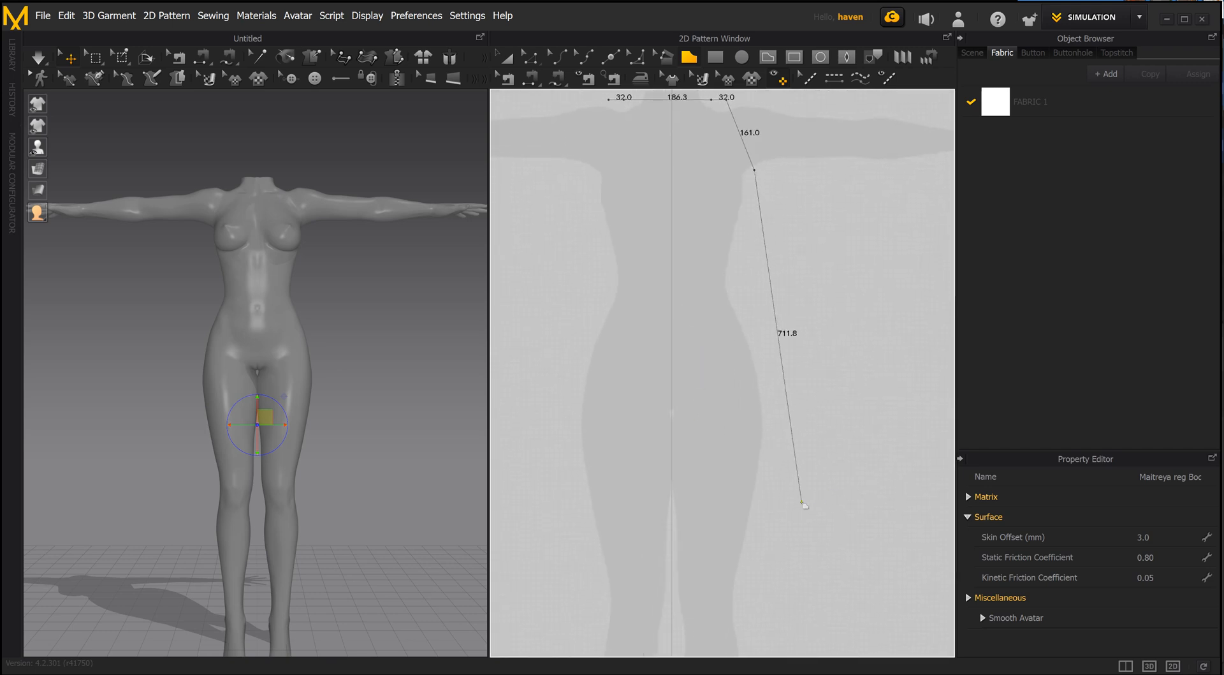
left_click(754, 297)
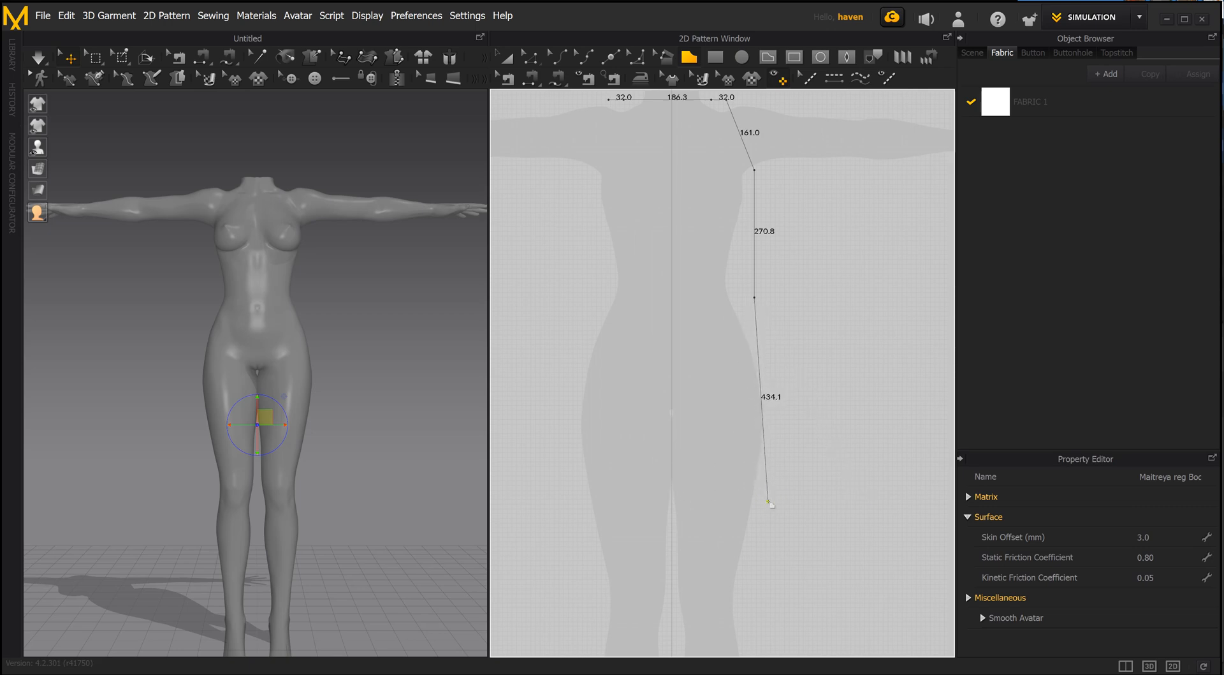
left_click(769, 501)
Step: Add a hem about 422 mm wide and close the polygon with opposite side edges about 427, 271 and 154 mm long
left_click(570, 496)
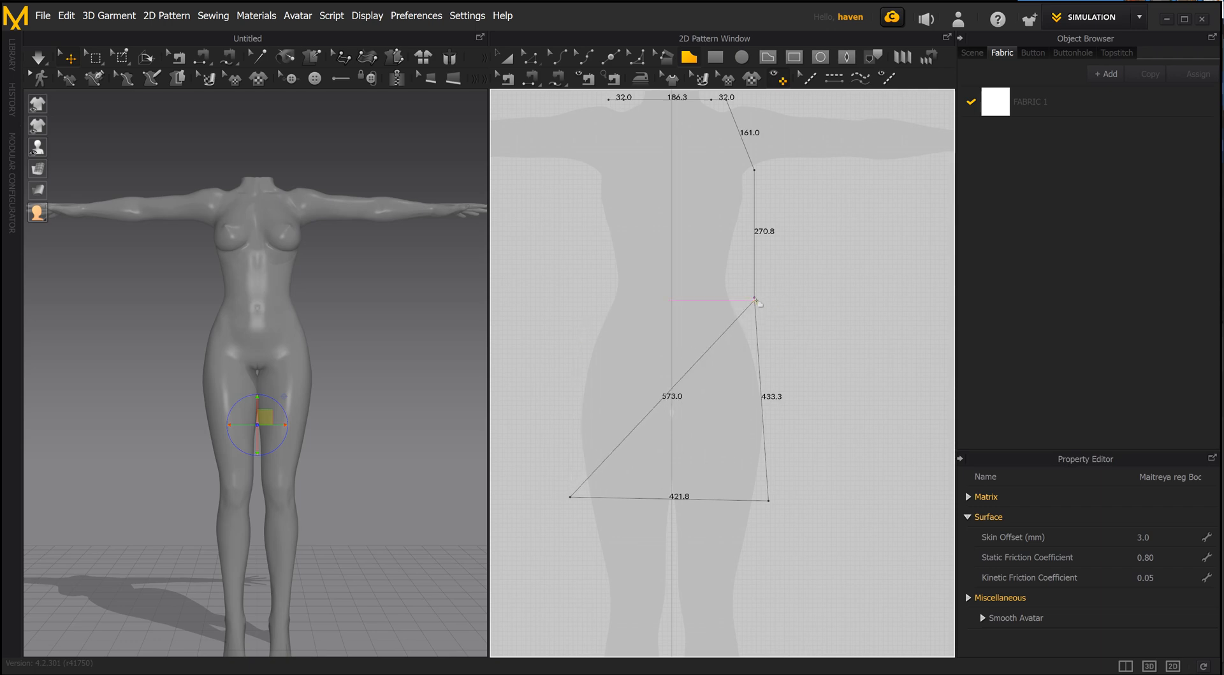
left_click(593, 297)
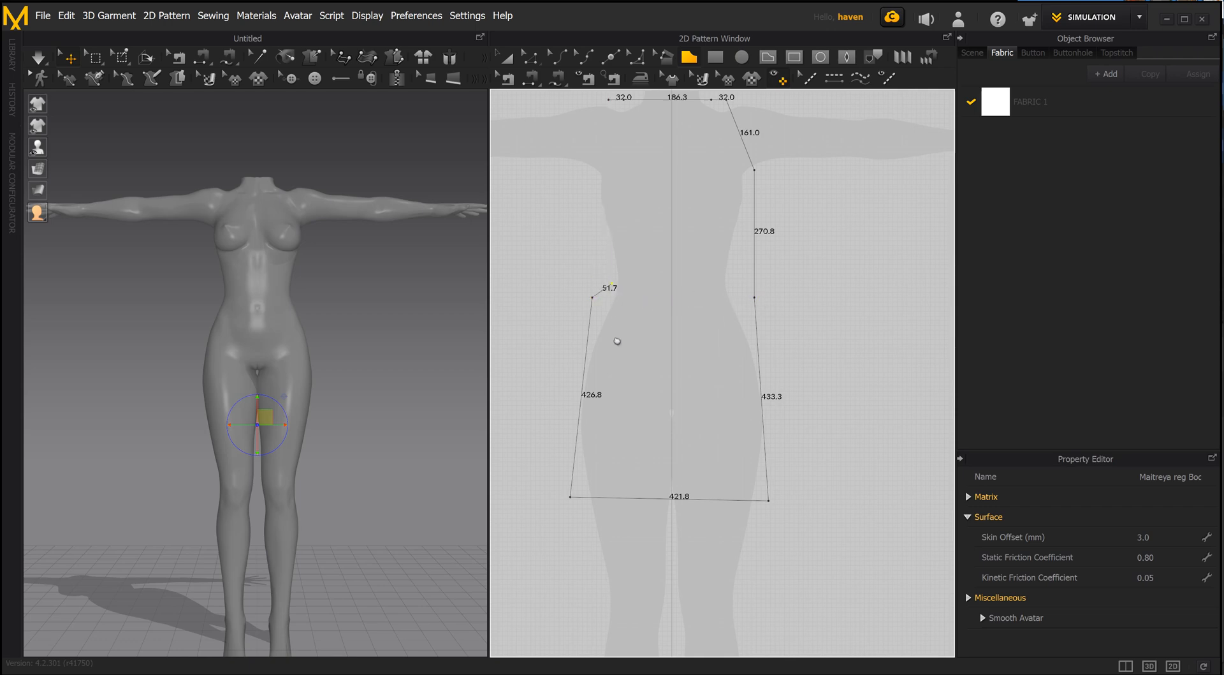
middle_click_drag(616, 324, 606, 461)
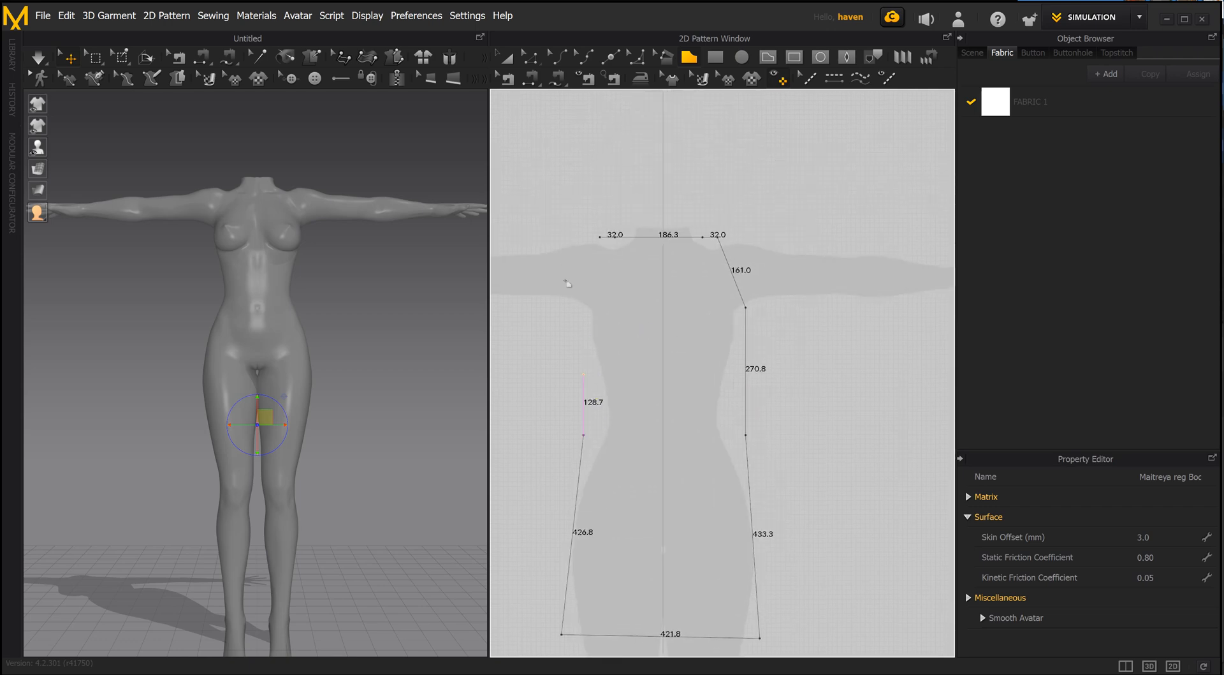
left_click(584, 309)
left_click(600, 237)
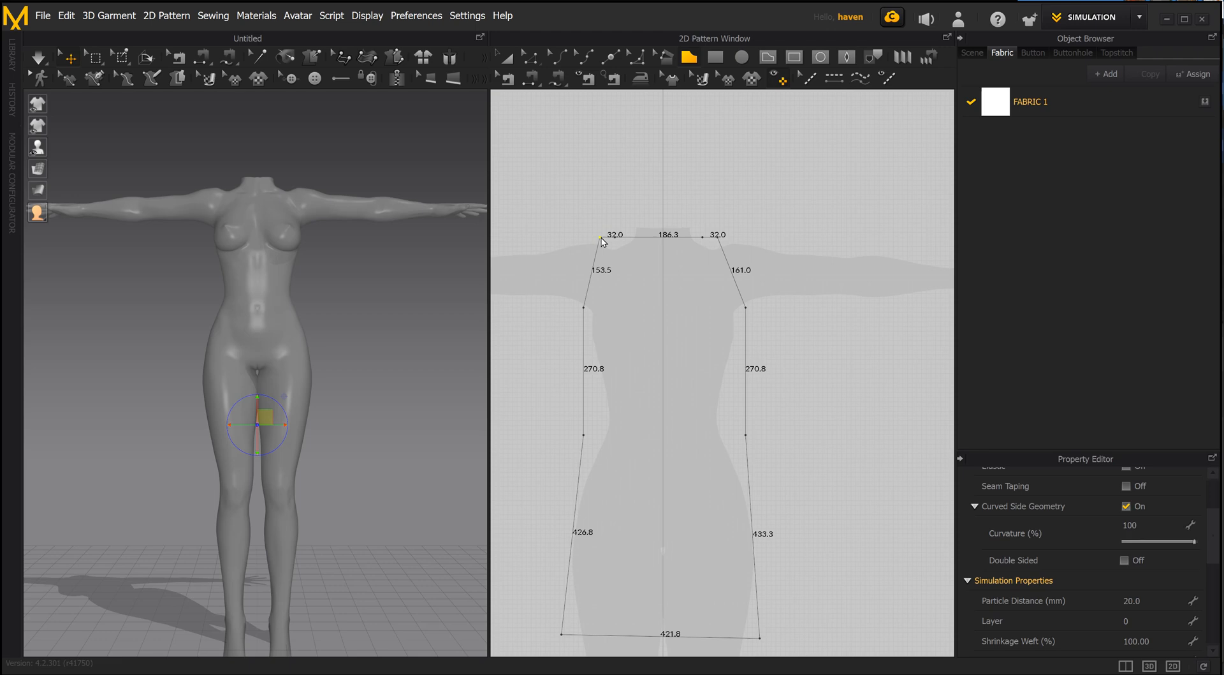
Step: Curve the neckline downward to about 261 mm long and both armholes inward to about 176 and 163 mm
right_click_drag(634, 338, 670, 284)
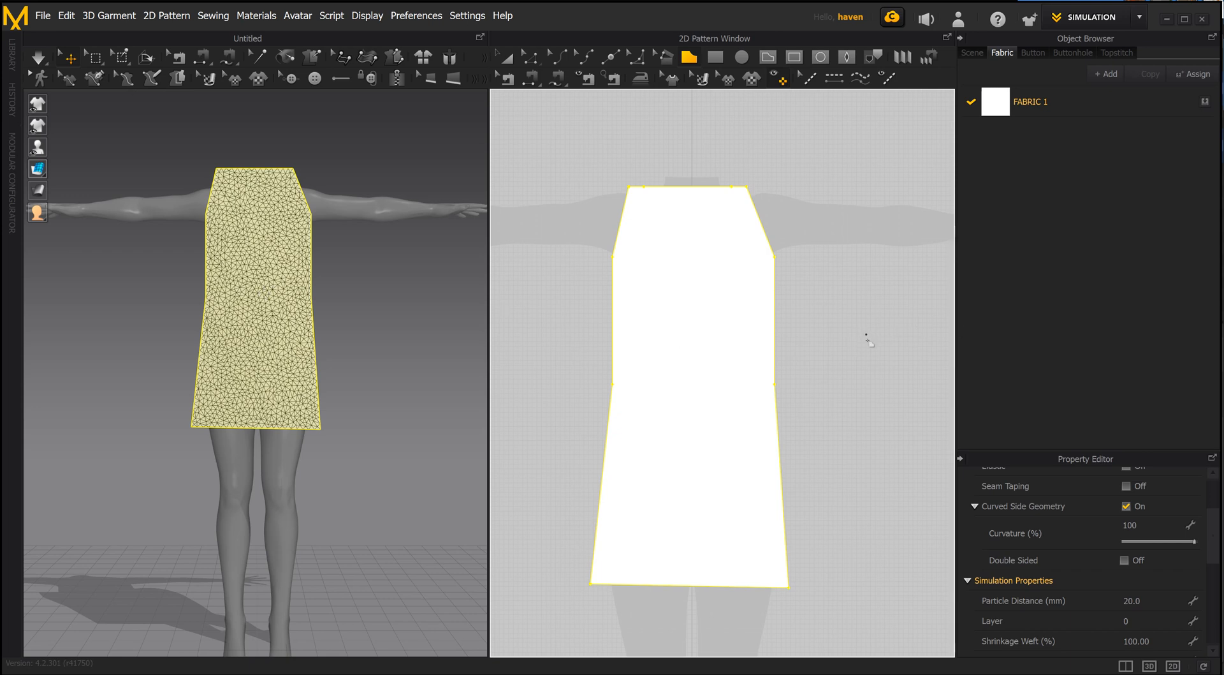
left_click(558, 57)
left_click_drag(694, 189, 697, 227)
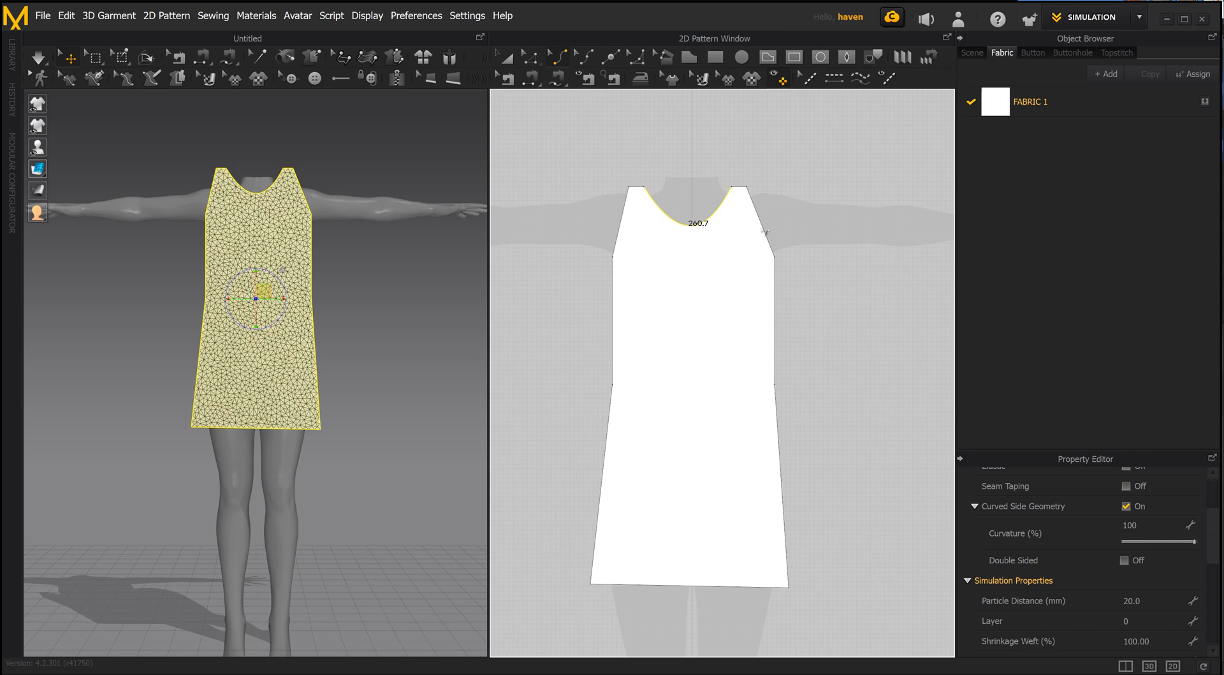
left_click_drag(759, 239, 755, 241)
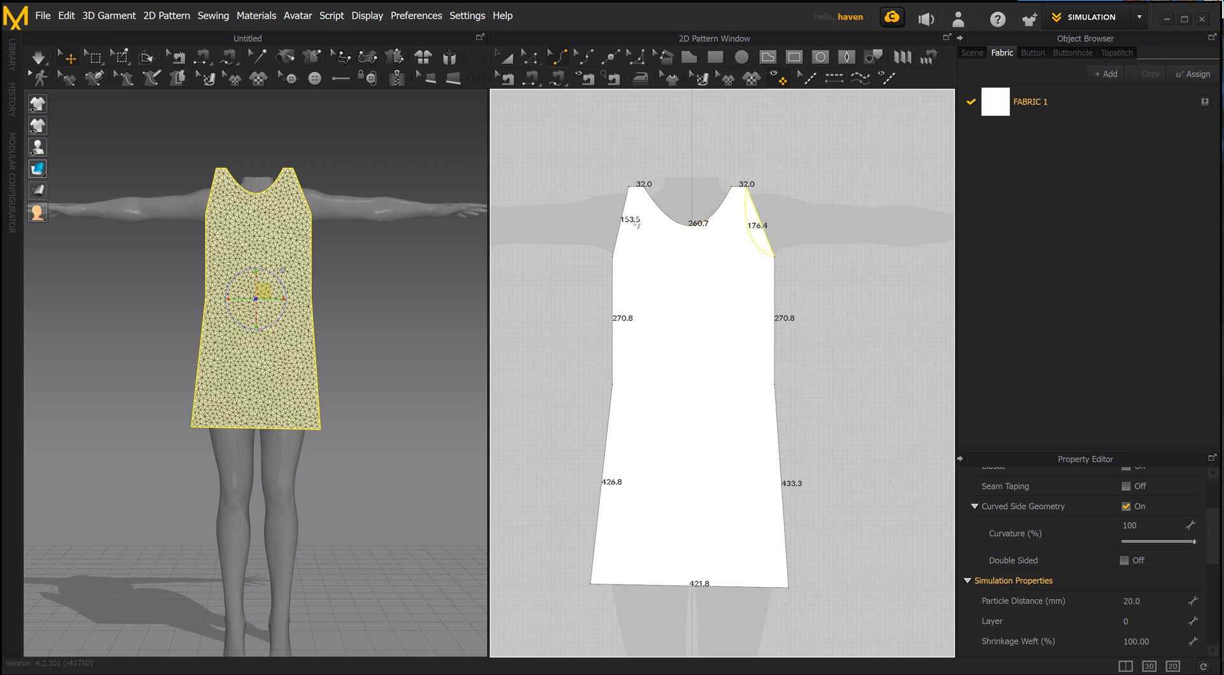
left_click_drag(632, 231, 639, 236)
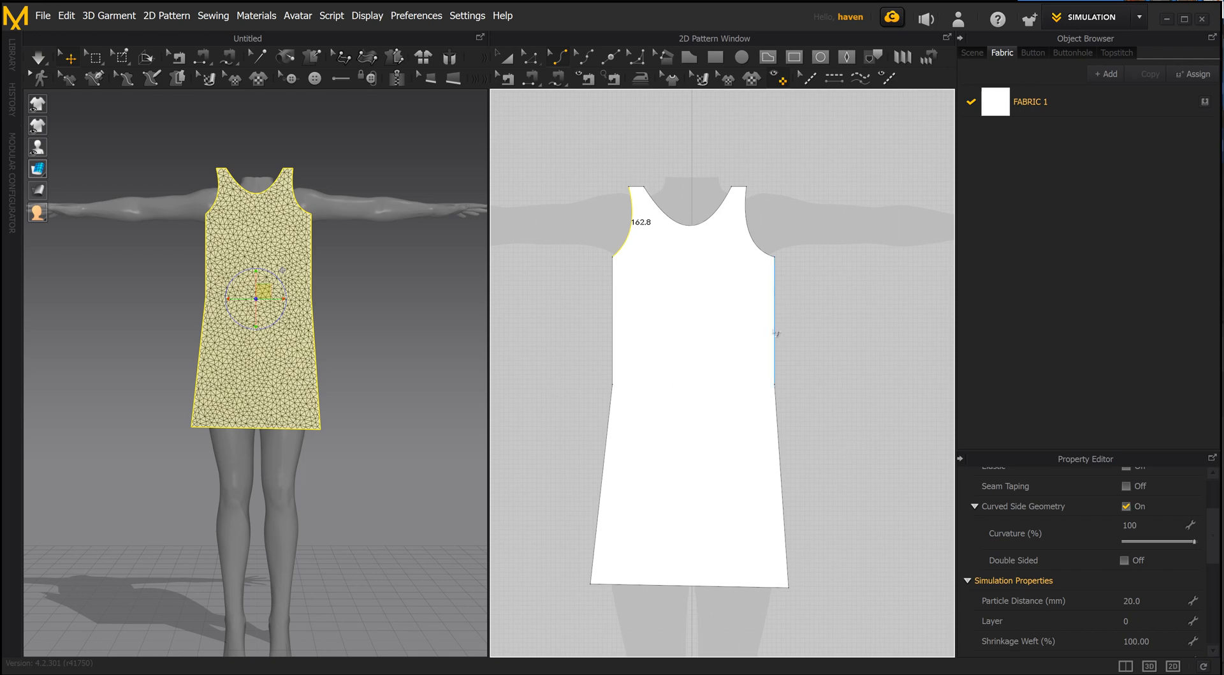
Step: Curve both waist edges inward to about 279 and 278 mm long and both skirt side edges outward to about 436 and 429 mm
left_click_drag(766, 331, 763, 332)
left_click_drag(762, 330, 761, 330)
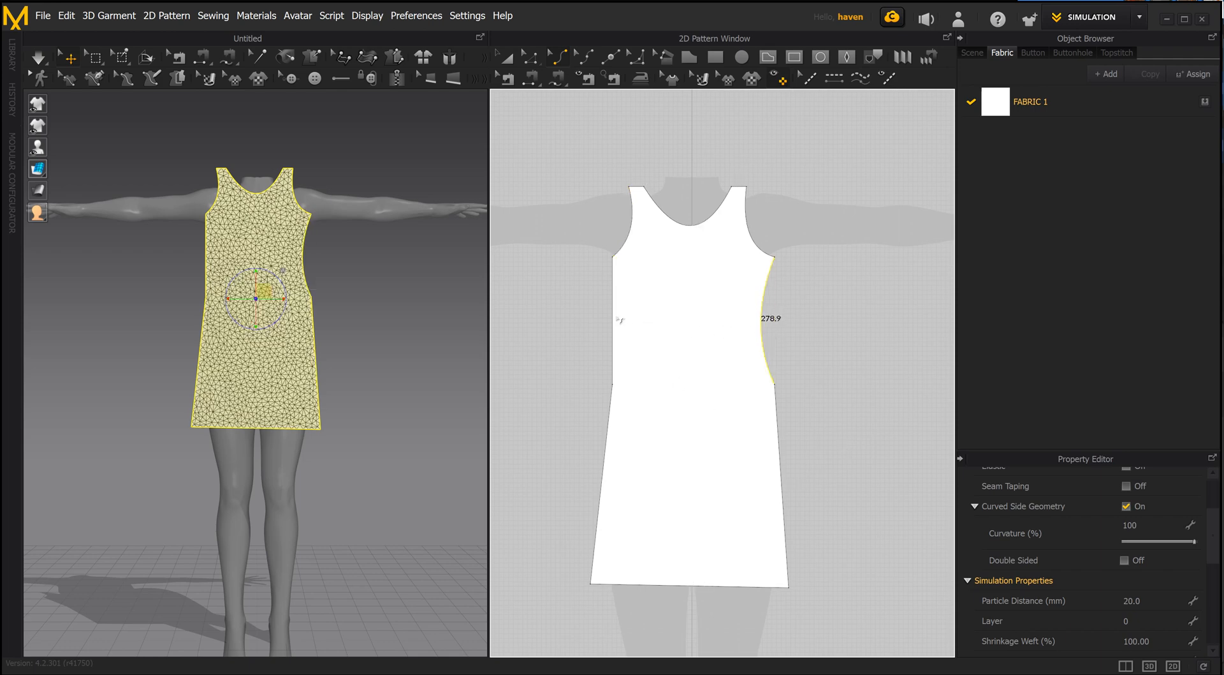
left_click_drag(616, 327, 627, 326)
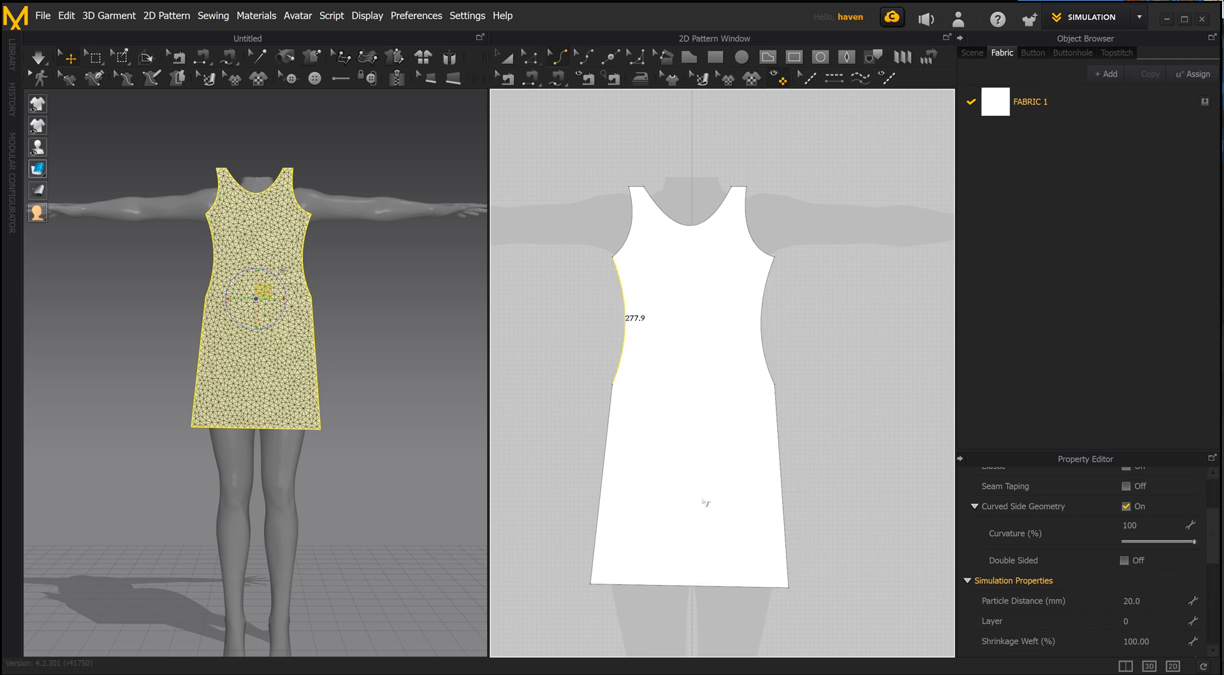
left_click_drag(790, 472, 792, 473)
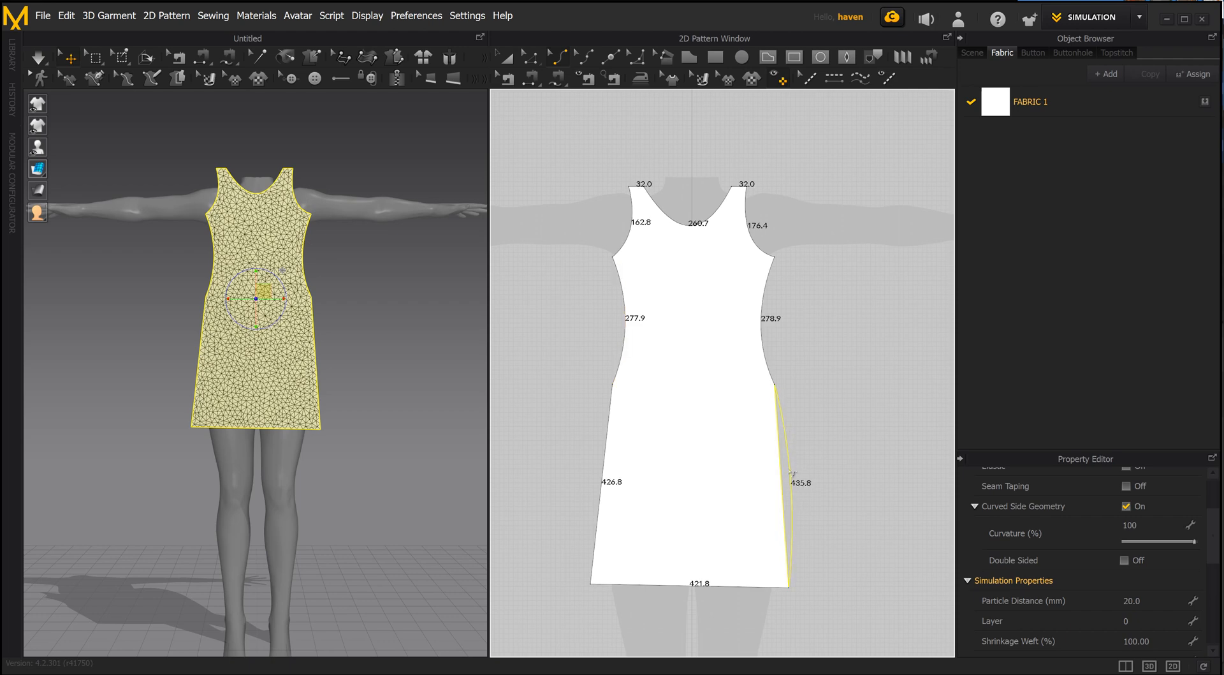
left_click(602, 469)
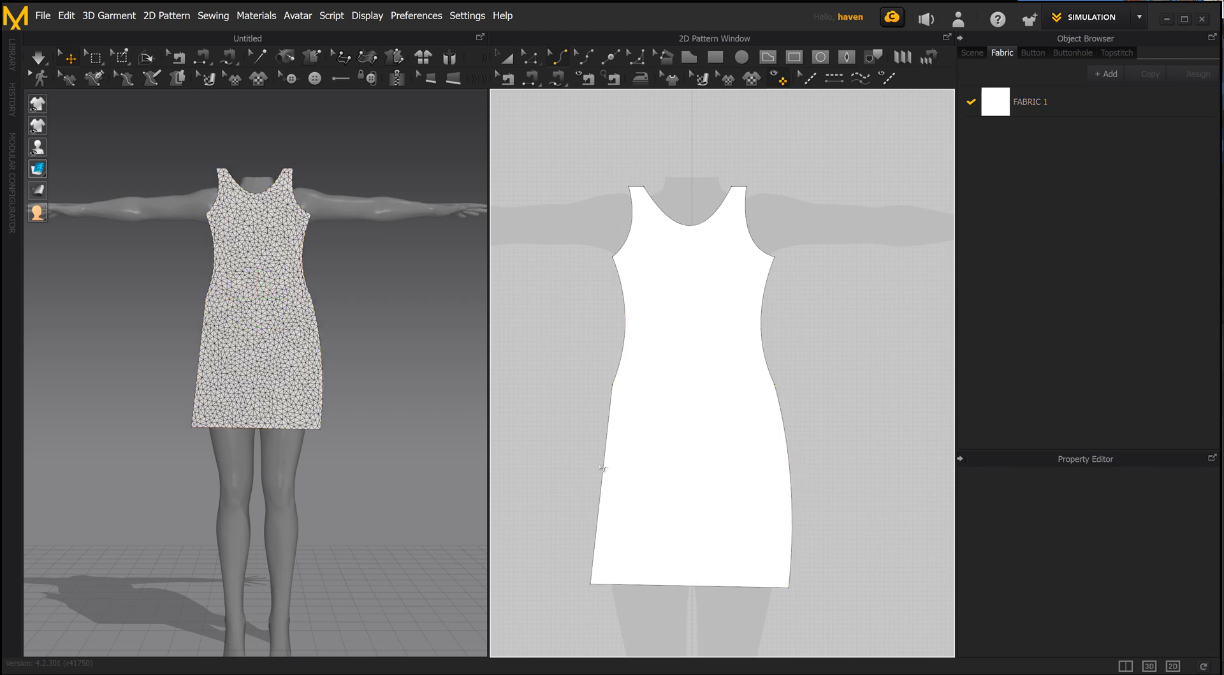
left_click_drag(607, 471, 600, 483)
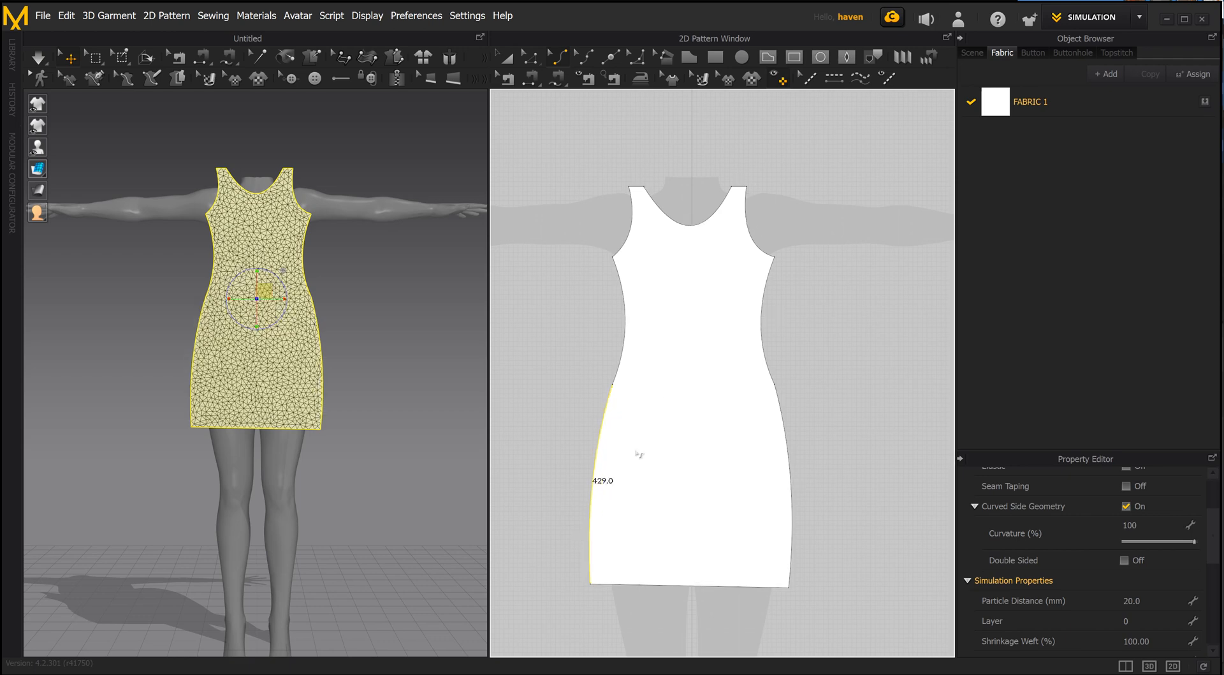
Step: Duplicate the dress pattern and place the copy beside the original in the 2D pattern layout
scroll(713, 490, "down", 2)
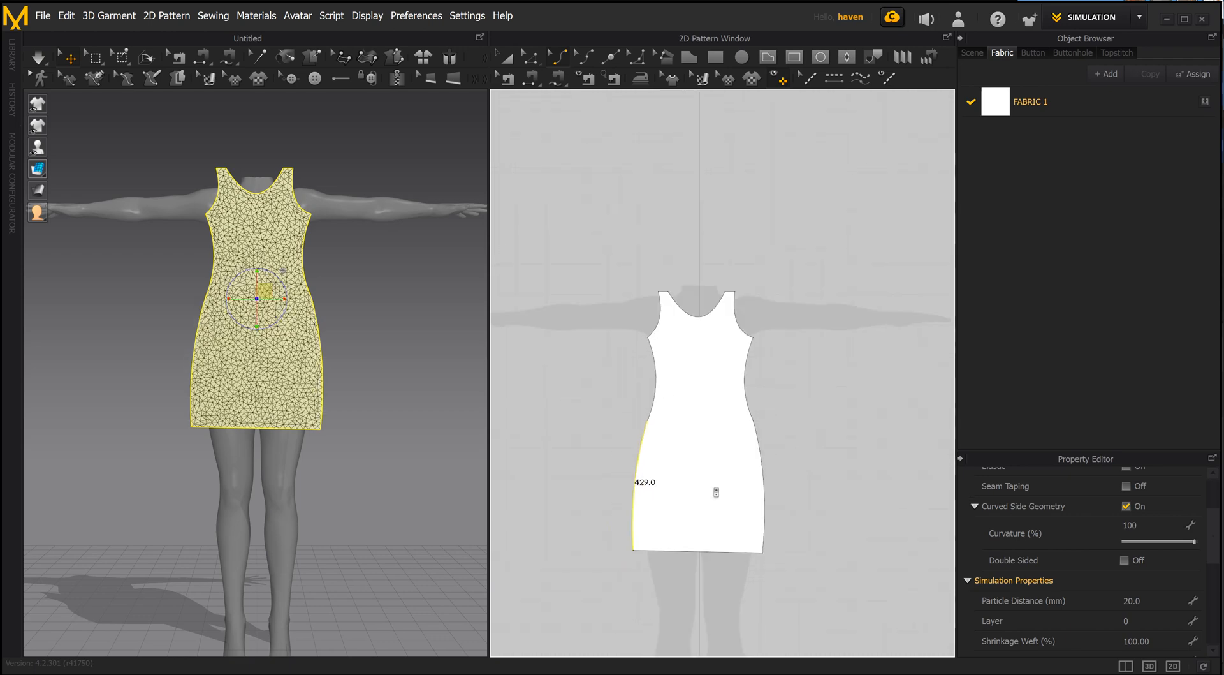
left_click(506, 58)
left_click(684, 421)
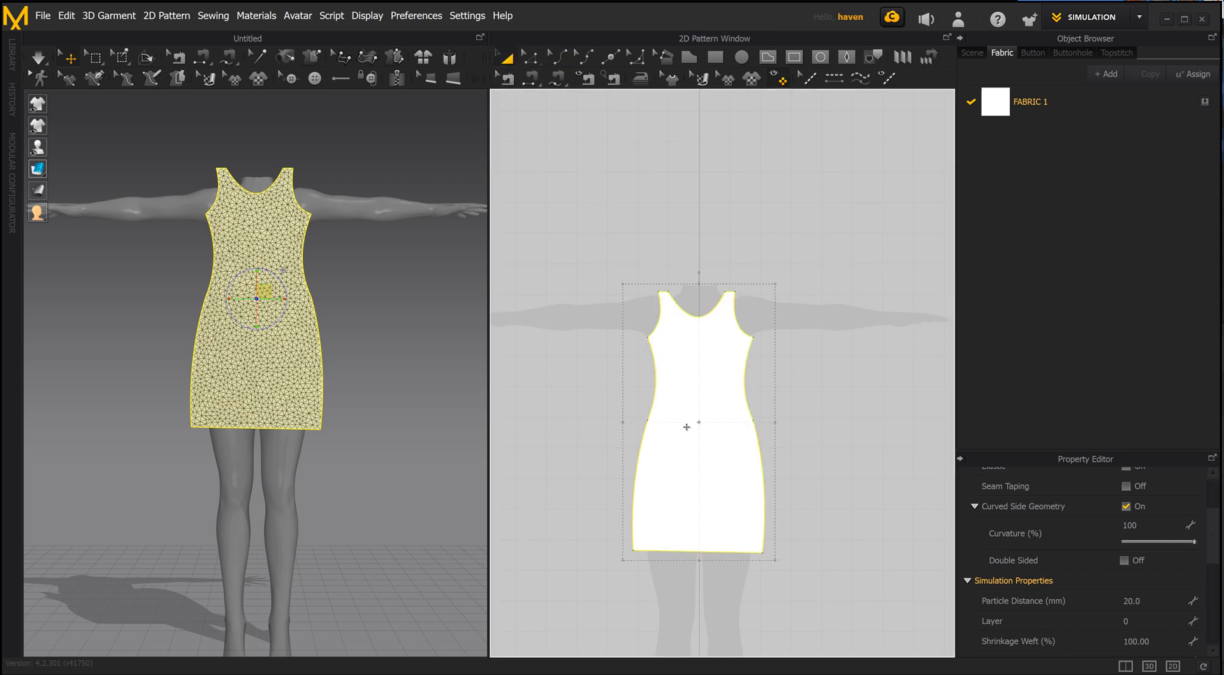
key("ctrl+c")
key("ctrl+v")
left_click(832, 424)
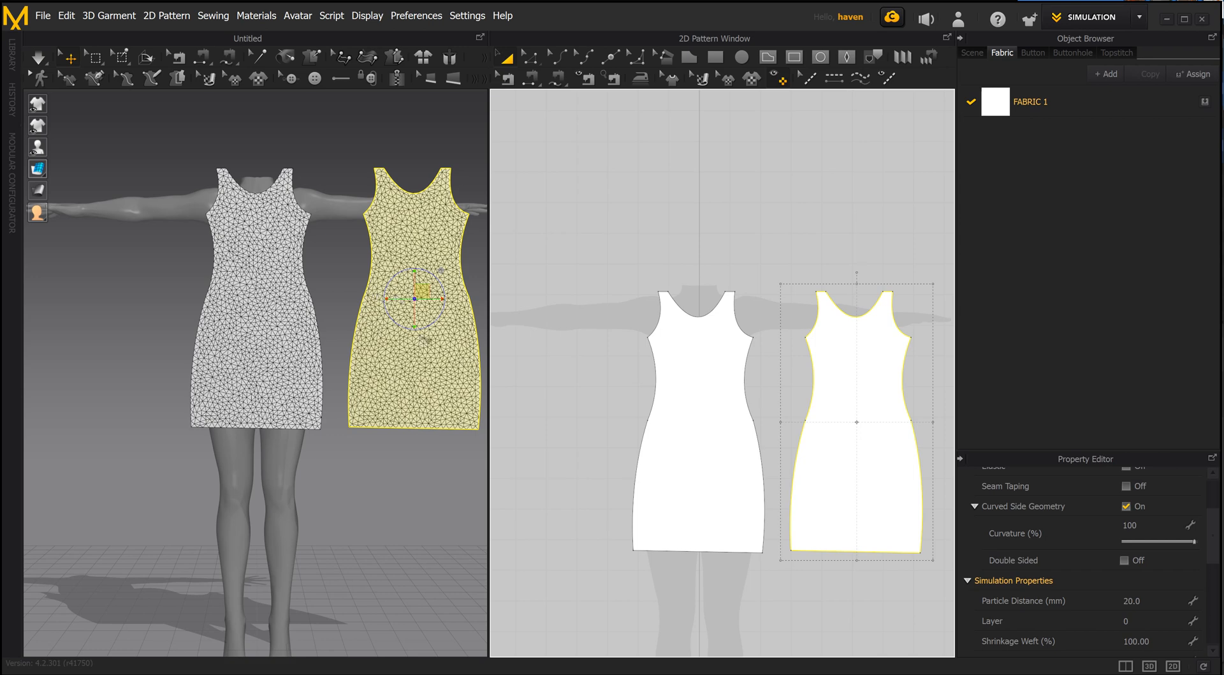
Step: Move the duplicated dress piece behind the avatar in 3D, opposite the front piece
scroll(395, 440, "up", 2)
scroll(362, 444, "down", 4)
scroll(362, 446, "down", 3)
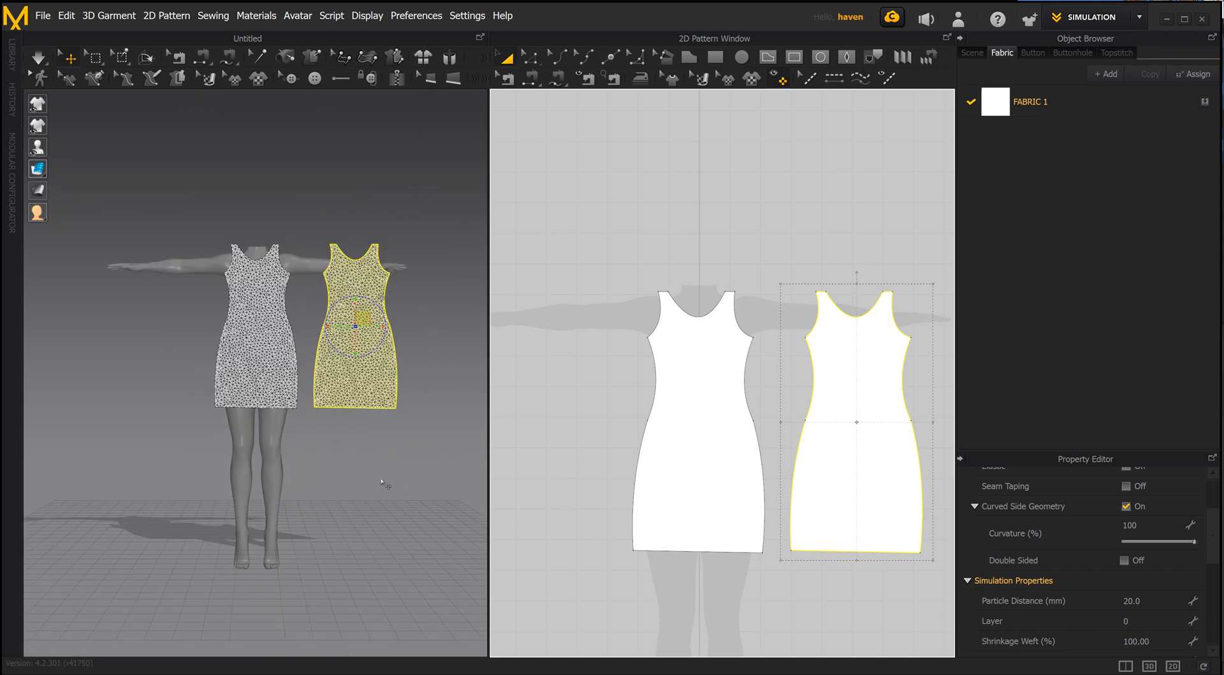
right_click_drag(452, 534, 229, 574)
left_click_drag(207, 569, 325, 558)
key("ctrl+z")
left_click(230, 558)
left_click_drag(213, 565, 357, 475)
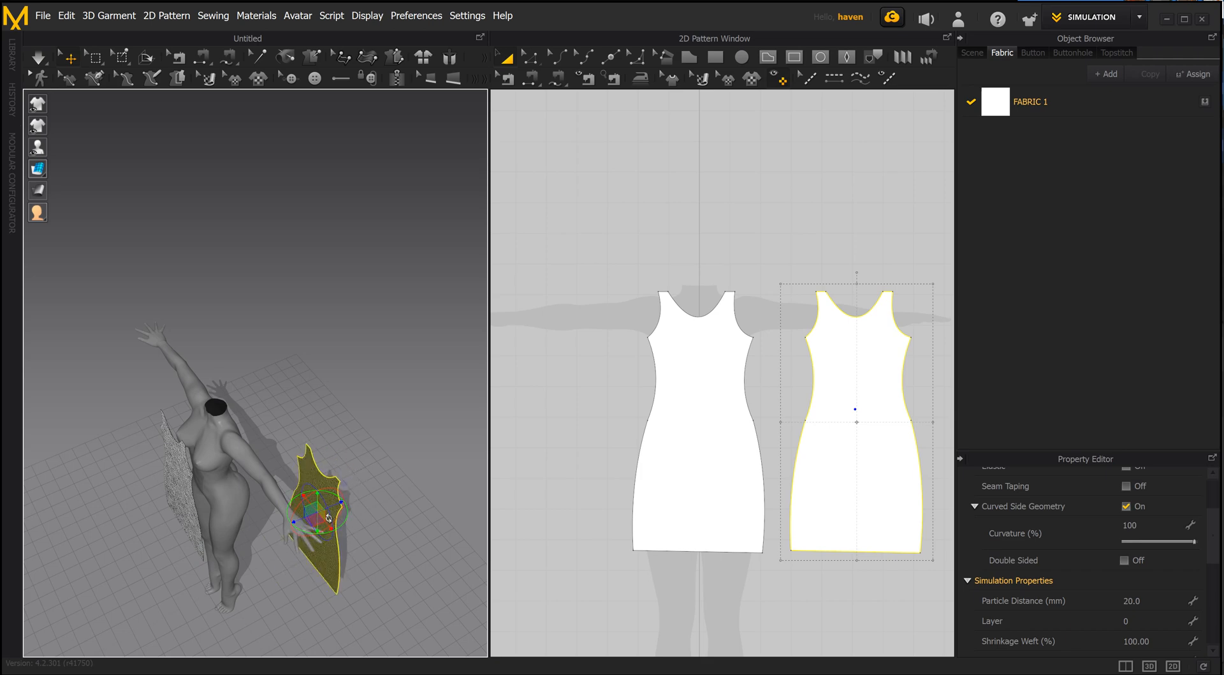
left_click_drag(332, 523, 265, 444)
right_click_drag(208, 517, 230, 494)
scroll(274, 478, "up", 1)
scroll(259, 437, "down", 1)
scroll(259, 437, "down", 3)
right_click_drag(423, 515, 492, 532)
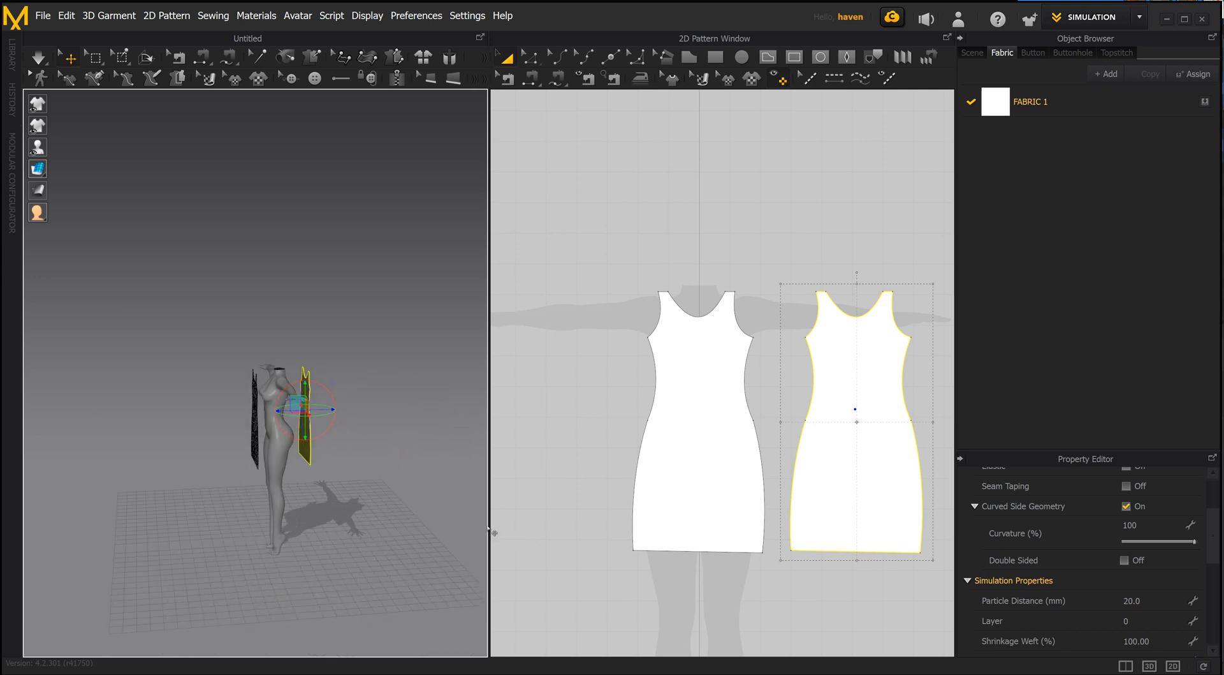
scroll(296, 389, "up", 5)
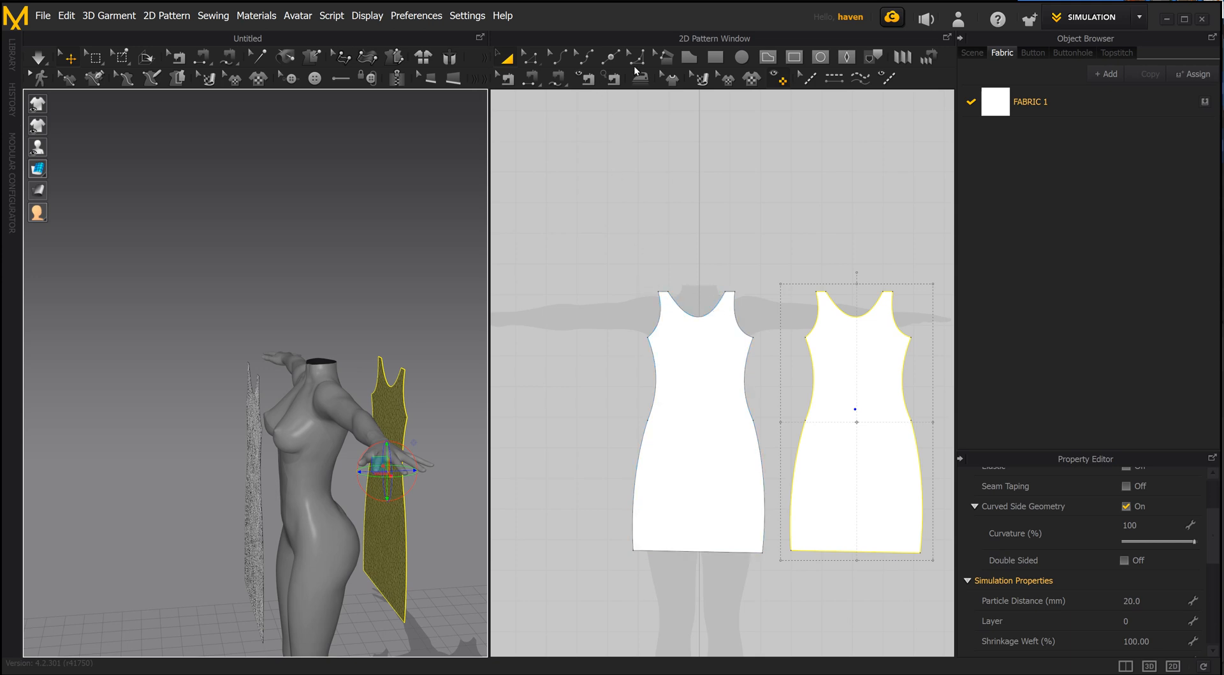
Step: Try lengthening the front pattern's straps by raising both shoulder edges together in small increments
left_click(529, 57)
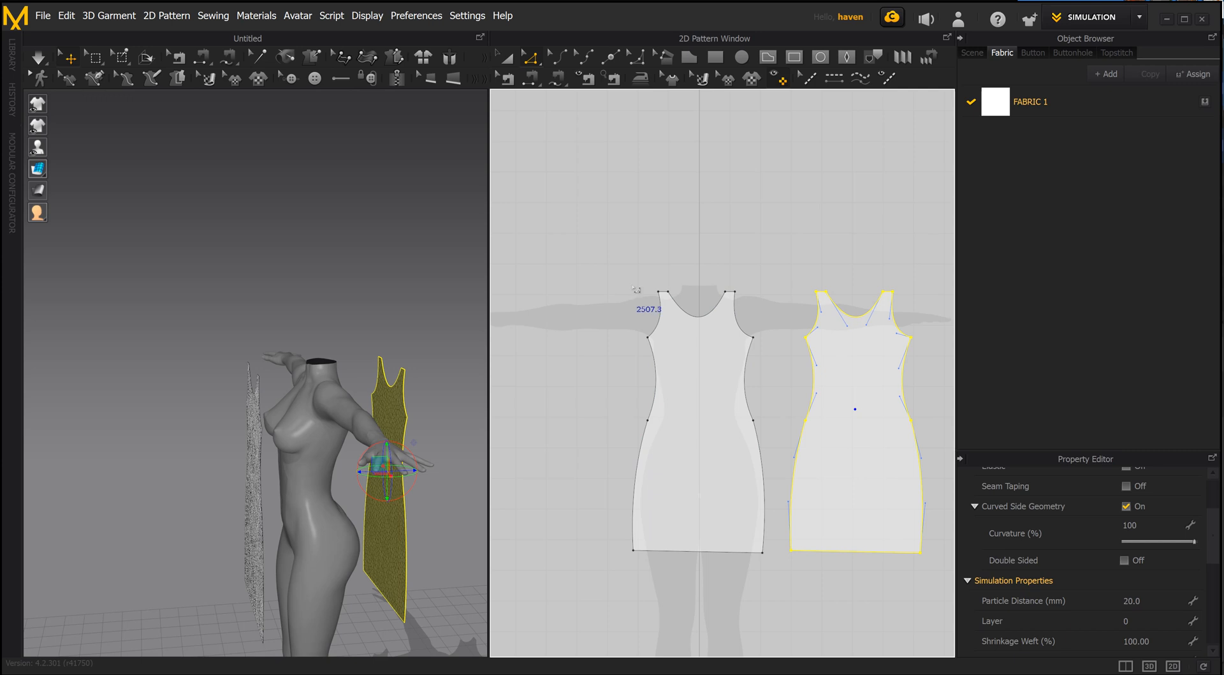
left_click_drag(623, 265, 740, 303)
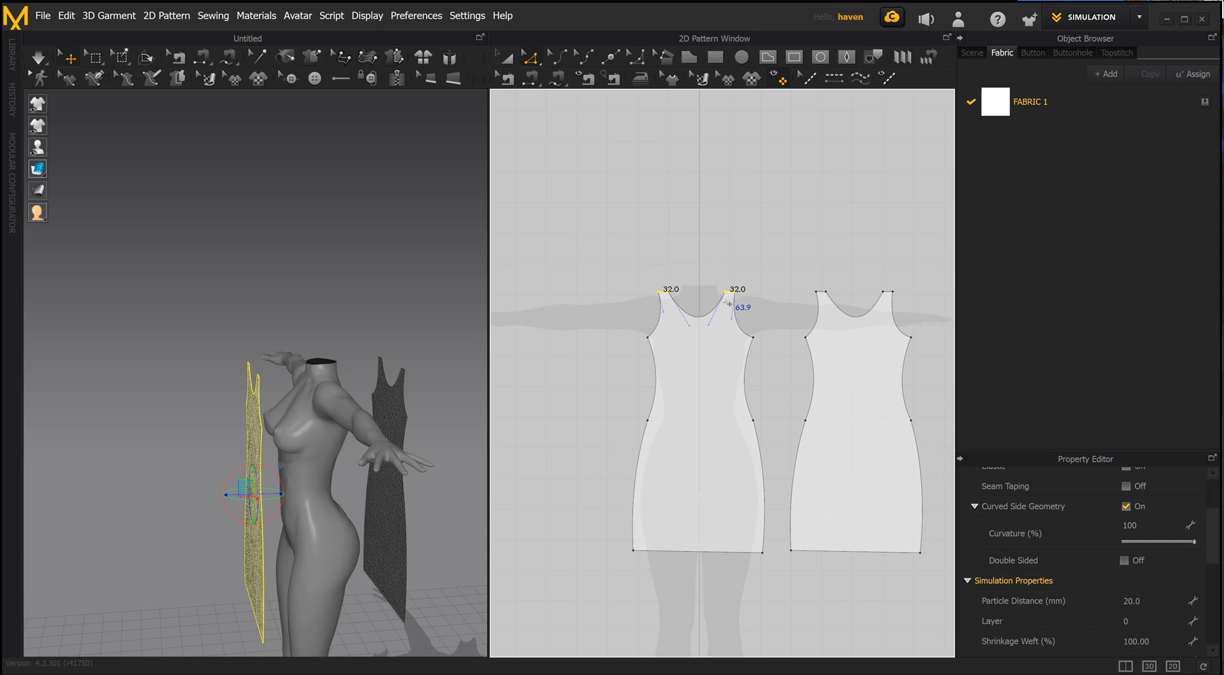
key("Up")
key("Up")
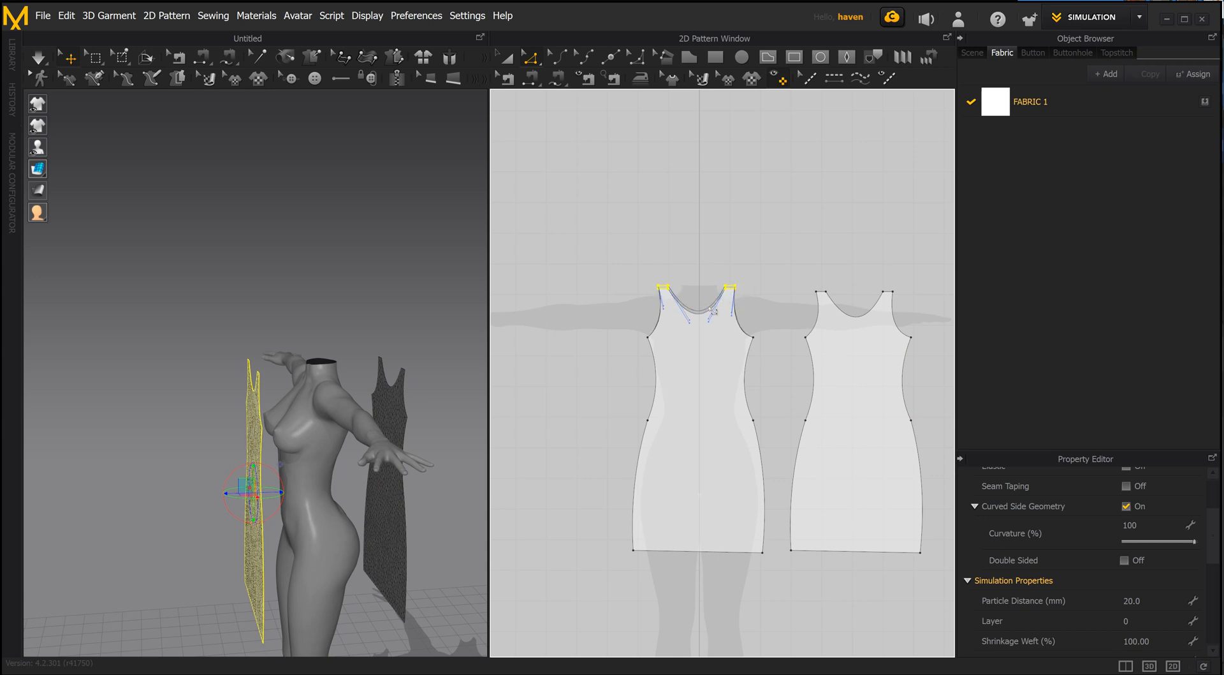
key("Up")
key("Up")
key("Up")
key("Up")
key("Up")
key("Up")
key("Up")
left_click(740, 261)
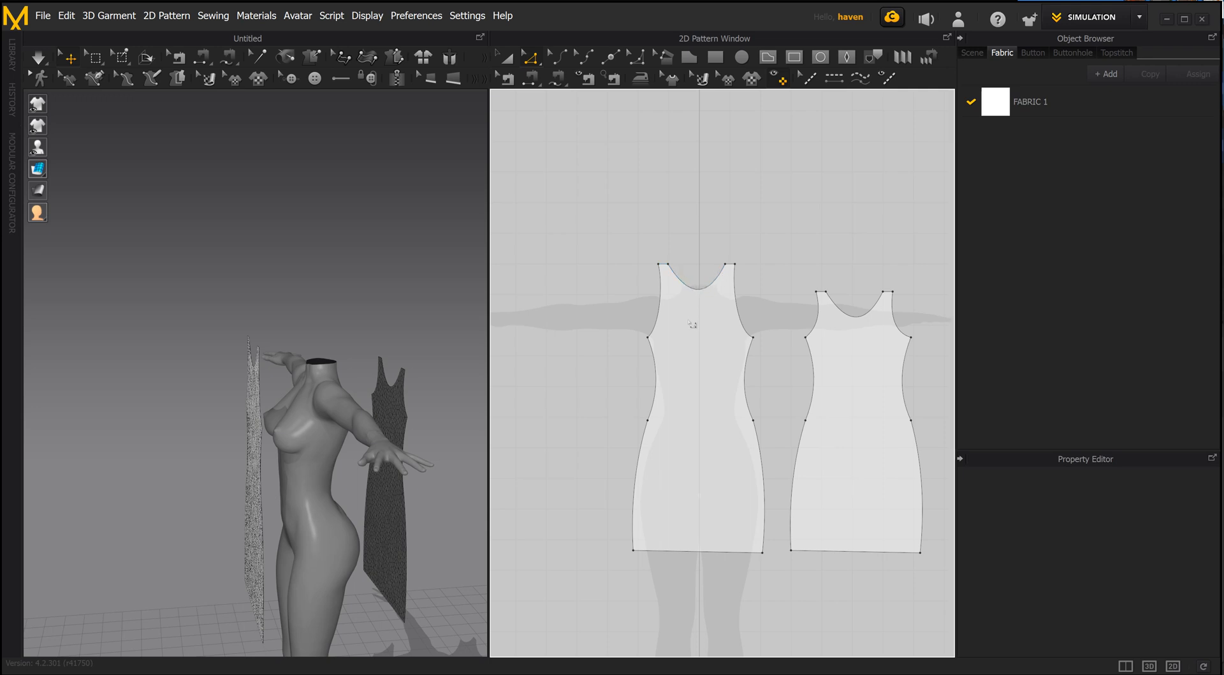
Step: Lower the front pattern's two shoulder edges back to the height of the back pattern's shoulders
left_click(724, 309)
key("Down")
key("Down")
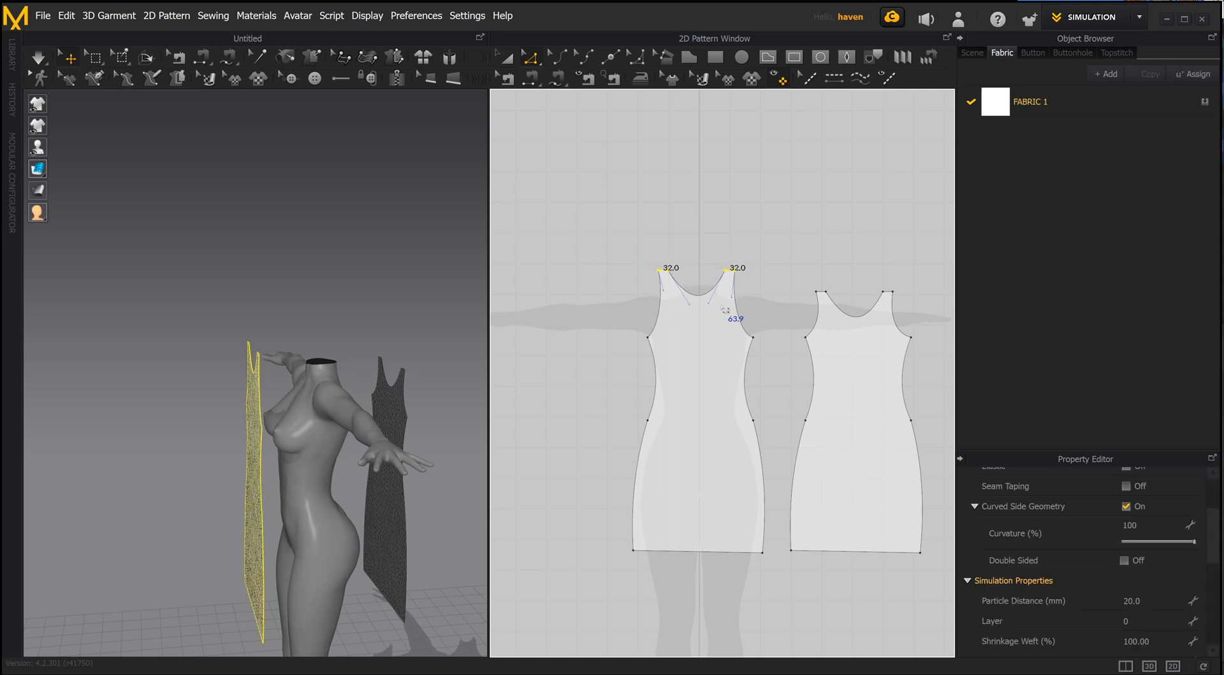
key("Down")
key("Down")
key("Down")
key("Down")
key("Down")
key("Down")
key("Down")
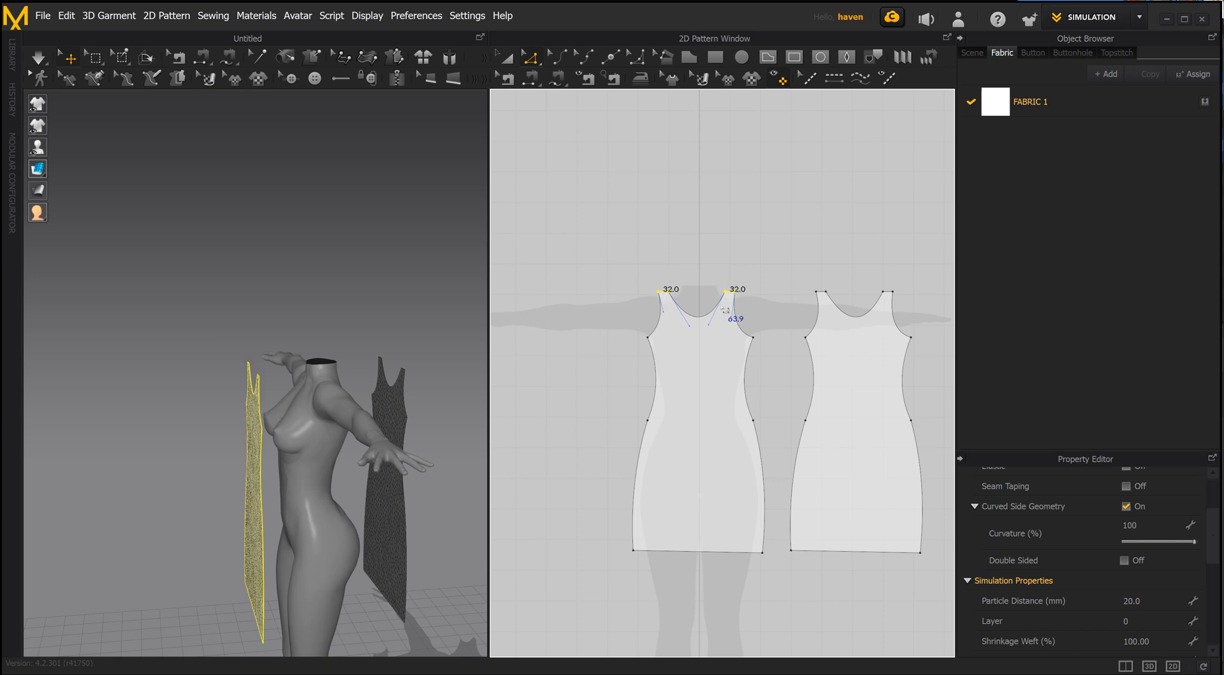
Step: Draw a separate rectangular strap pattern about 32 by 45 mm just above one of the front piece's shoulder edges
scroll(689, 336, "up", 1)
scroll(685, 342, "up", 1)
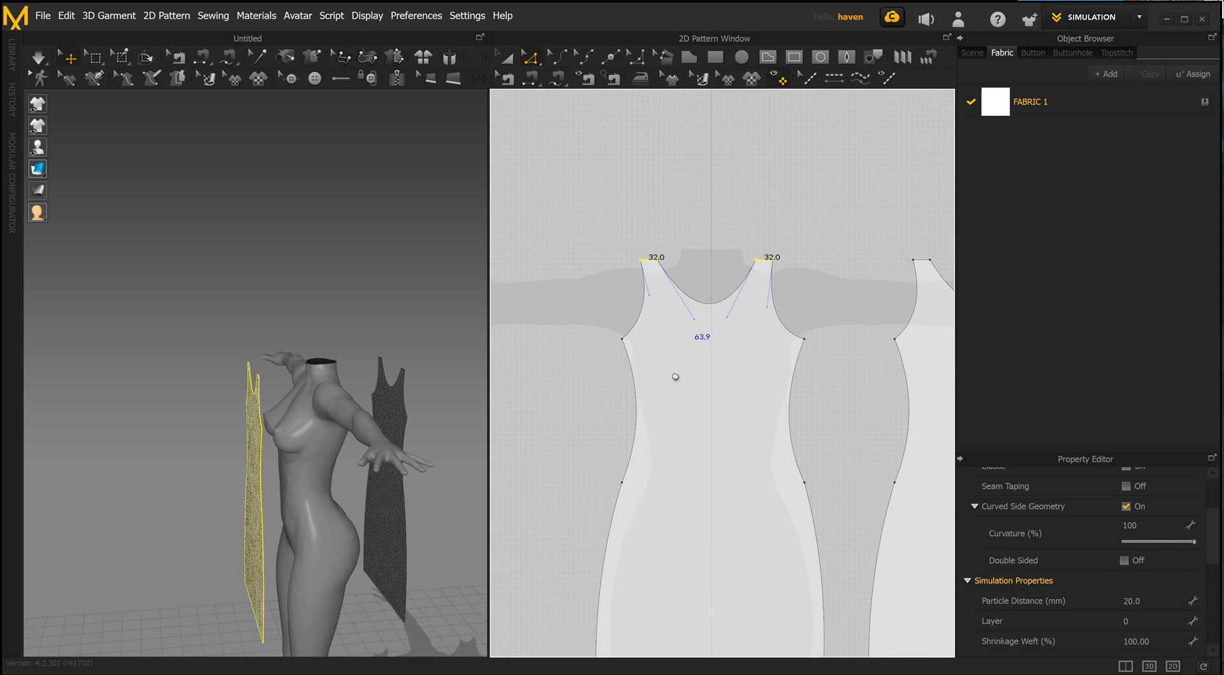
middle_click_drag(677, 377, 667, 486)
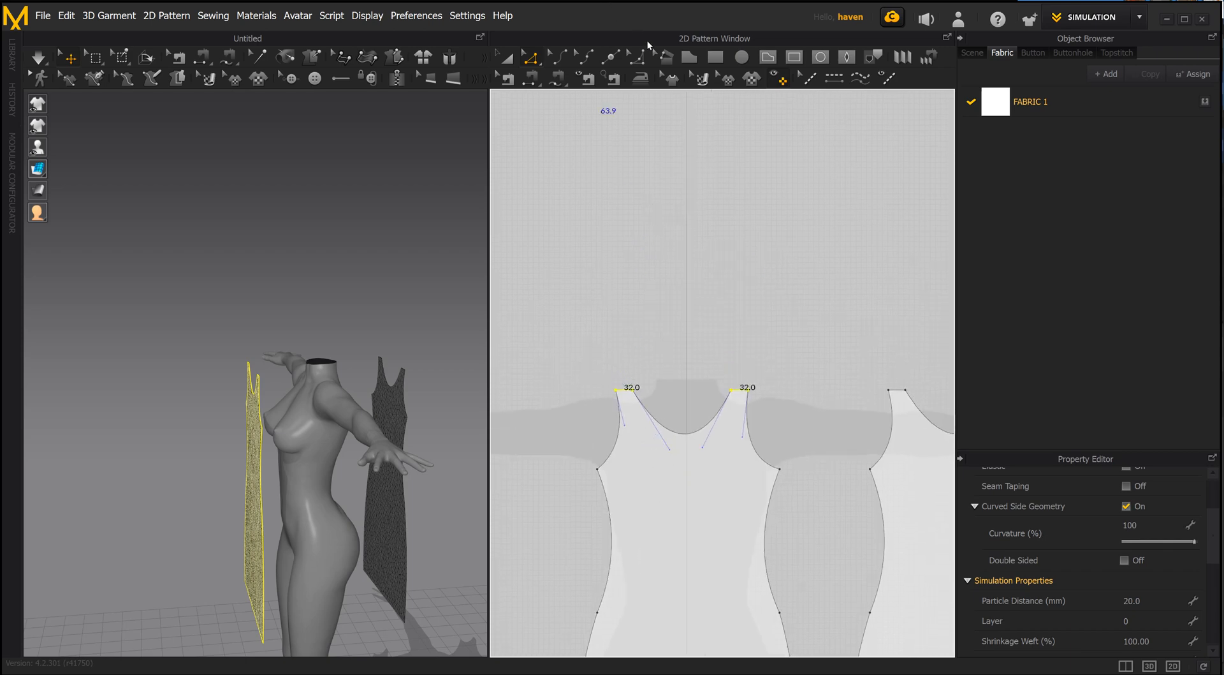
left_click(689, 57)
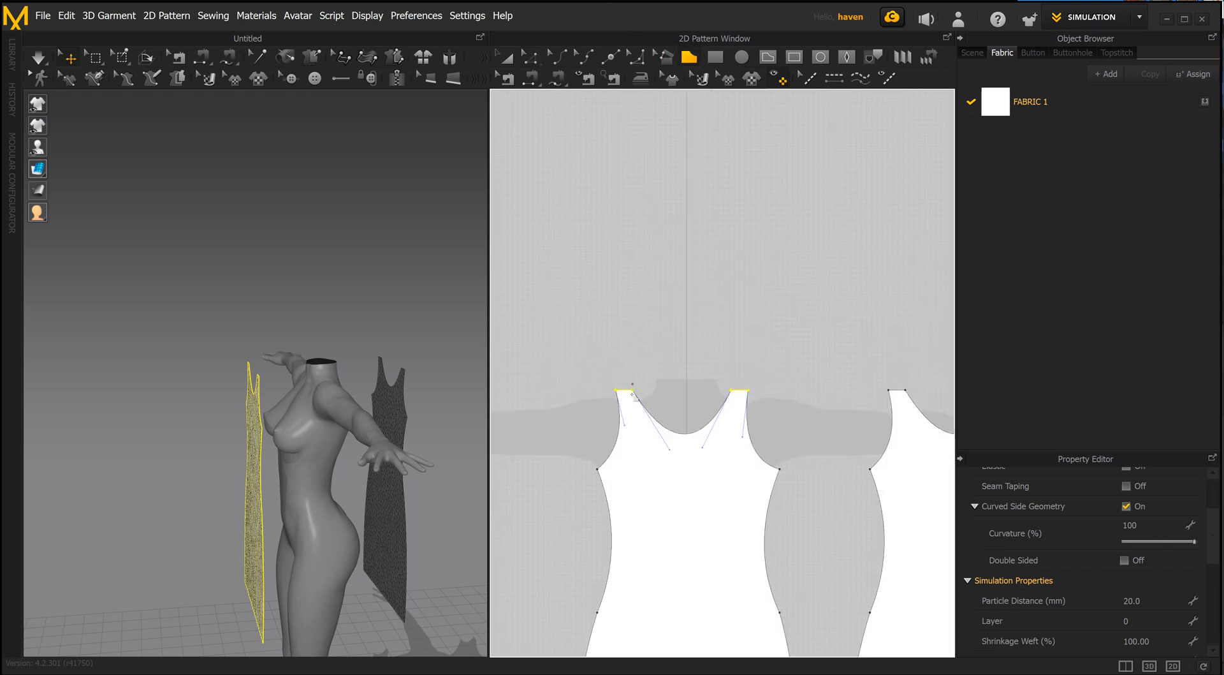
scroll(628, 395, "up", 2)
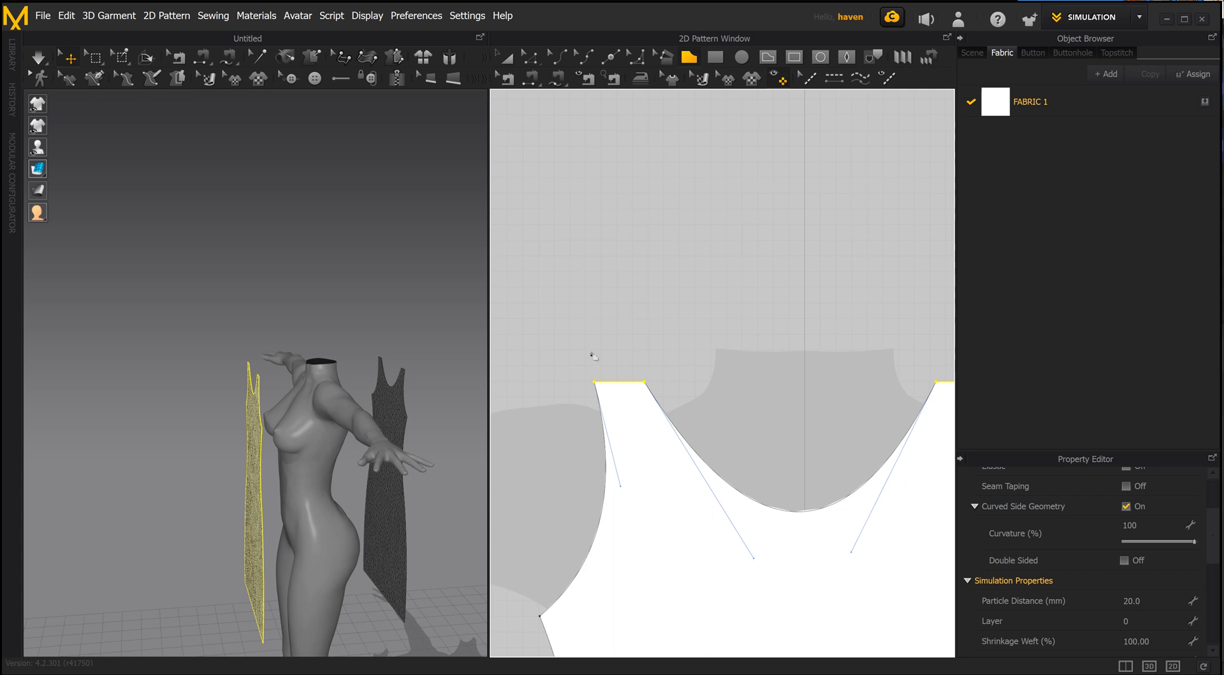
left_click(595, 361)
left_click(644, 361)
left_click(644, 291)
left_click(594, 360)
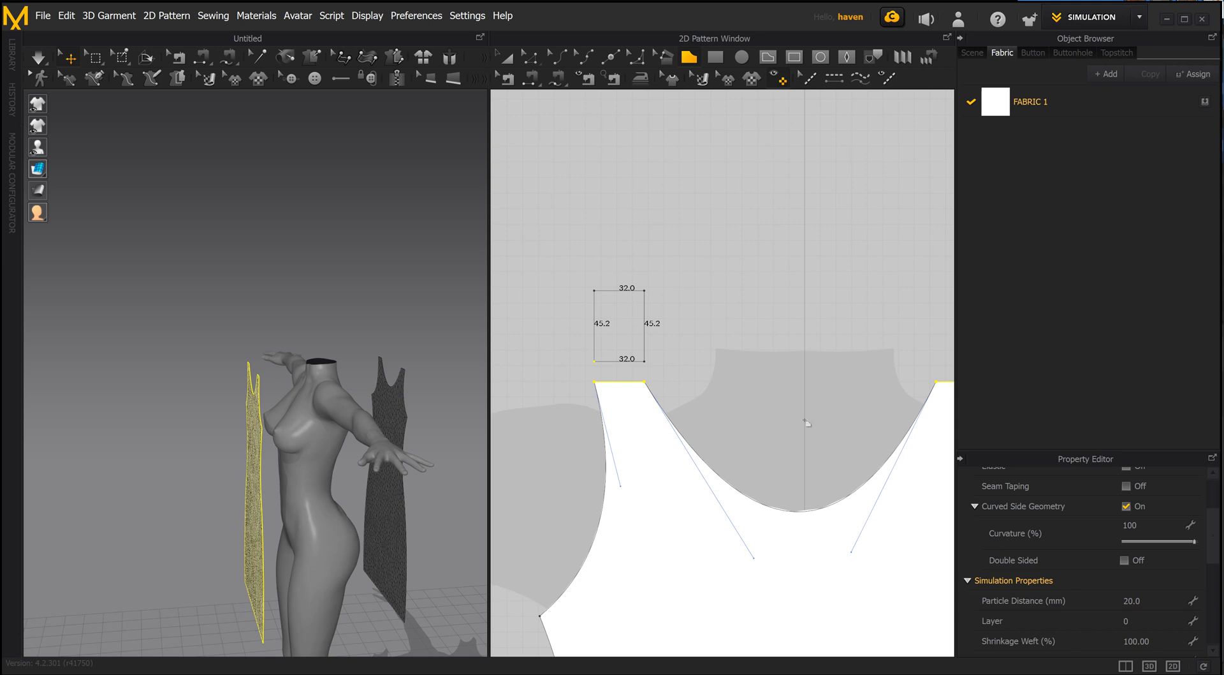
Step: Draw a second four-sided strap pattern about 34 by 45 mm just above the front piece's other shoulder edge
middle_click_drag(806, 421, 707, 413)
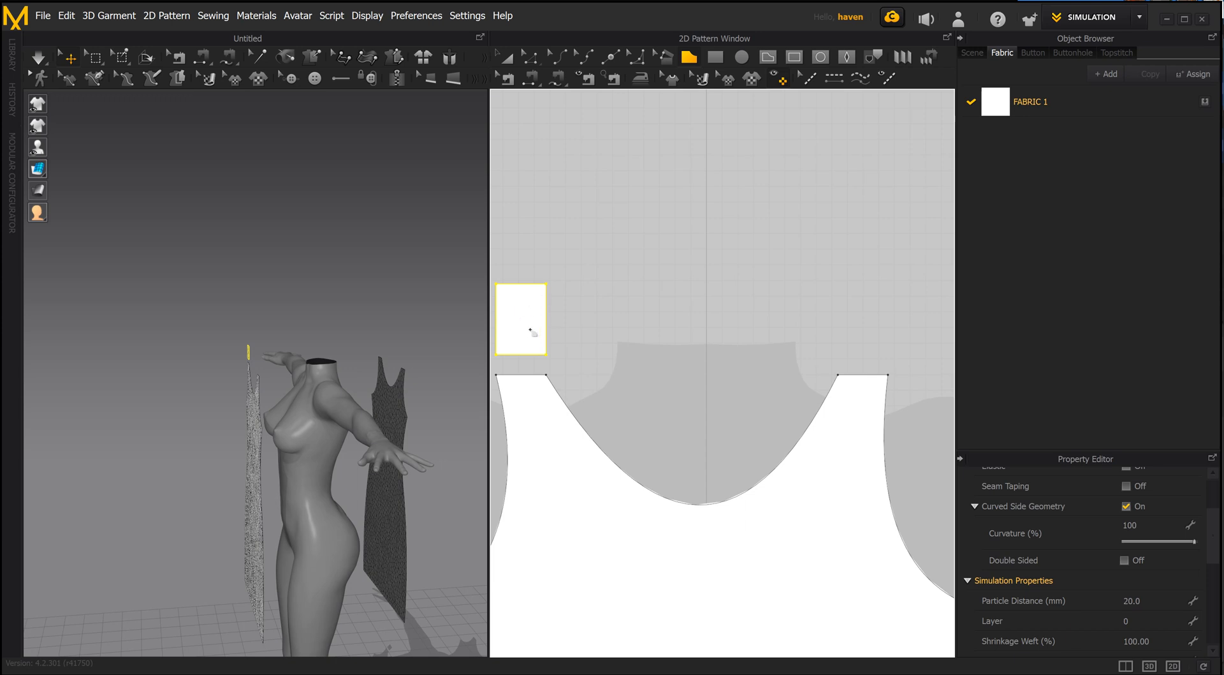
left_click(838, 354)
left_click(835, 283)
left_click(889, 284)
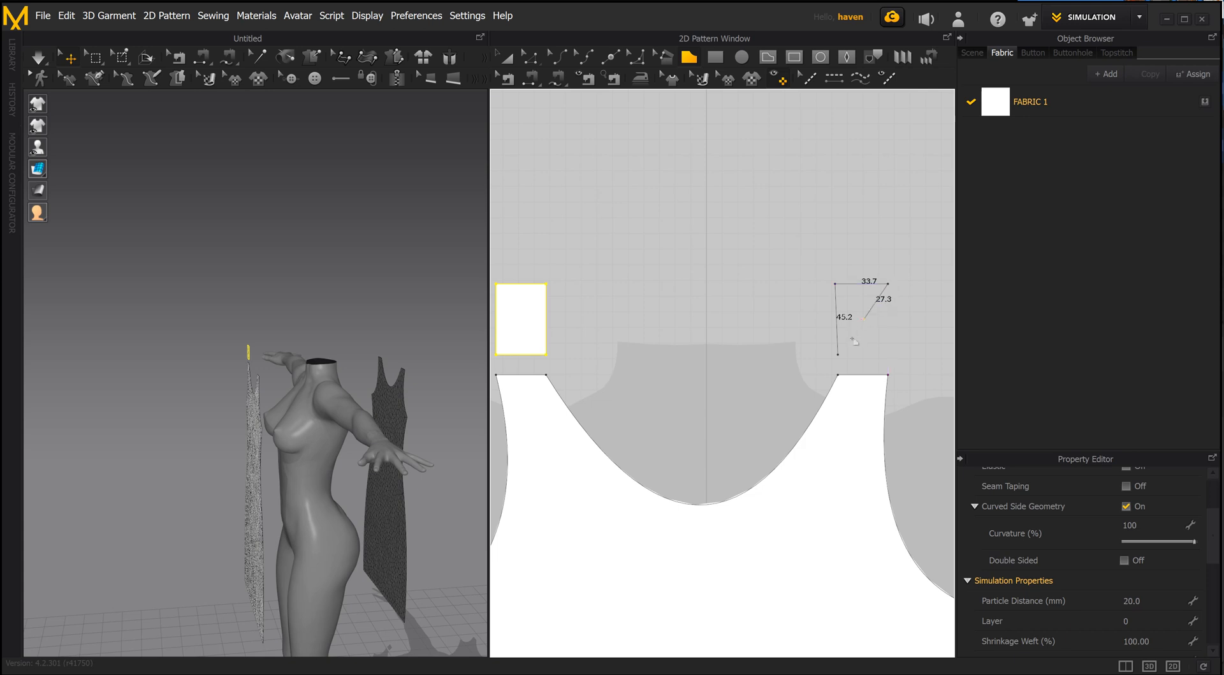
left_click(887, 354)
left_click(838, 355)
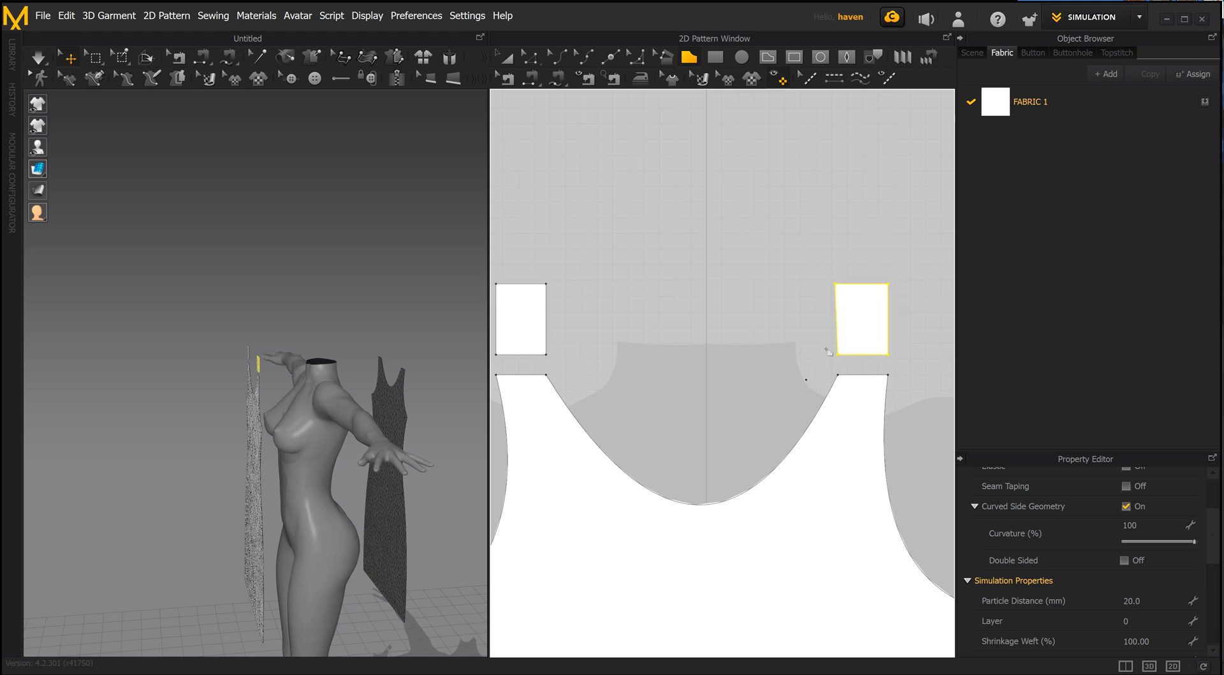
scroll(708, 399, "up", 4)
scroll(708, 399, "down", 6)
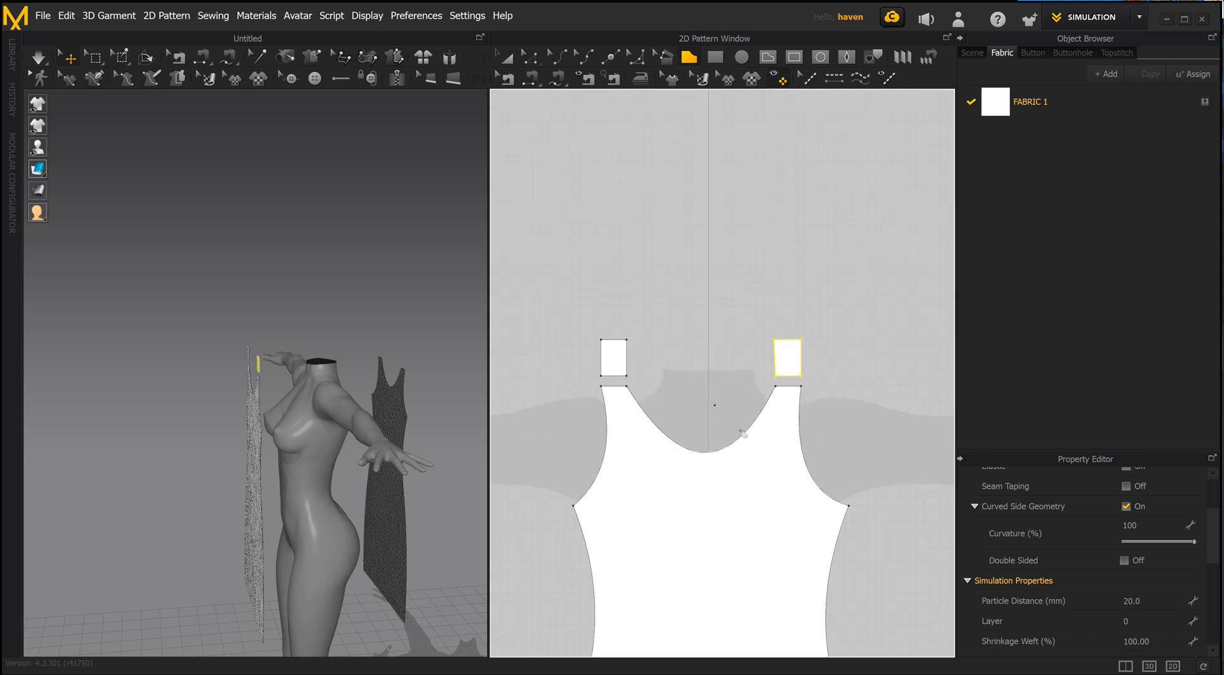
scroll(753, 382, "up", 1)
middle_click_drag(751, 379, 754, 360)
Step: Lay both strap pieces flat over the avatar's shoulders in 3D and move the front dress piece closer to the body
right_click_drag(367, 510, 181, 361)
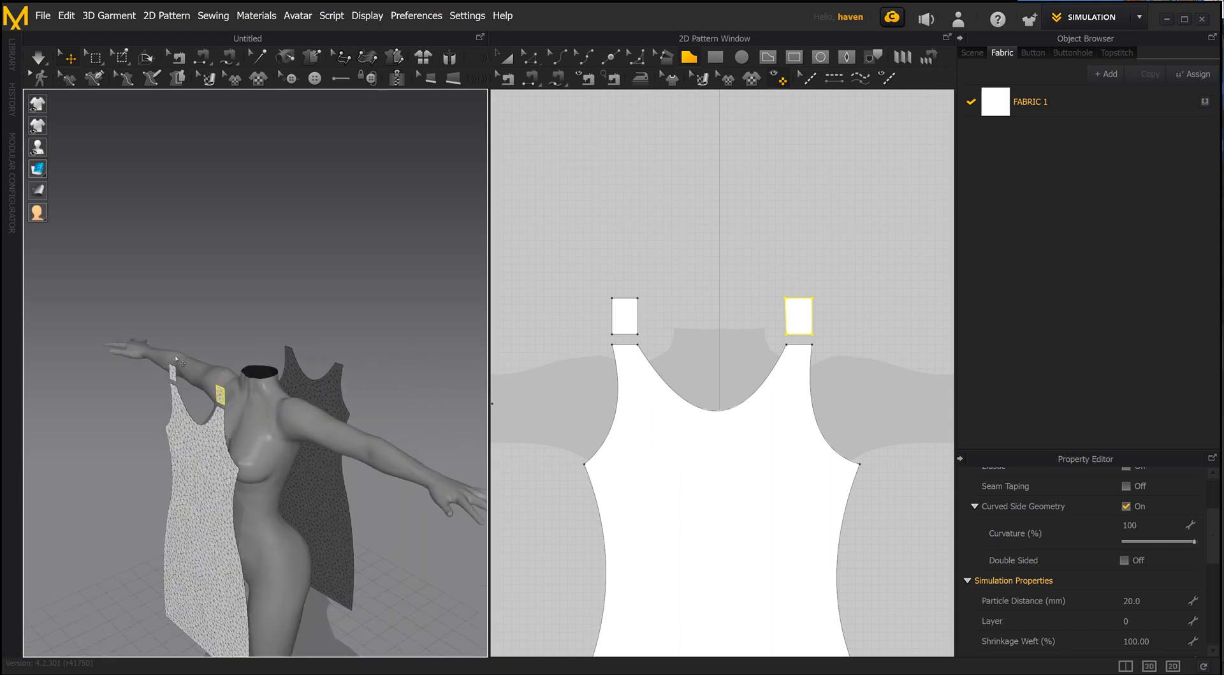
left_click(180, 380, "shift")
left_click(221, 398)
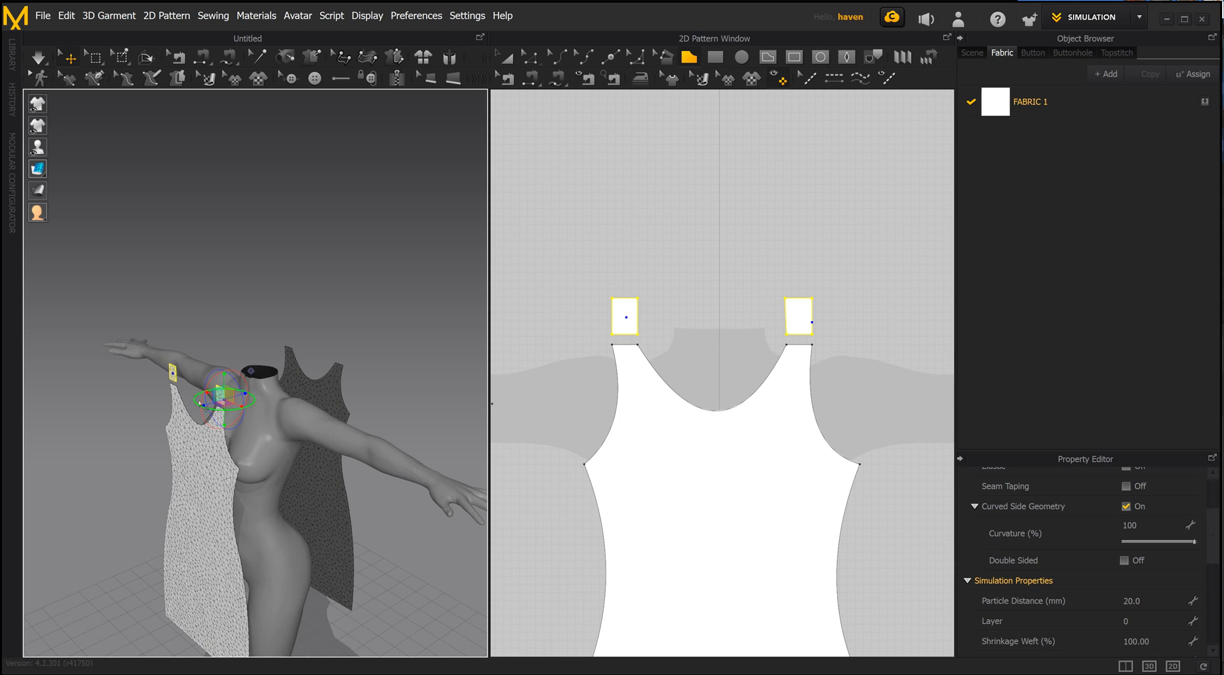
left_click_drag(207, 387, 220, 369)
left_click_drag(231, 399, 264, 397)
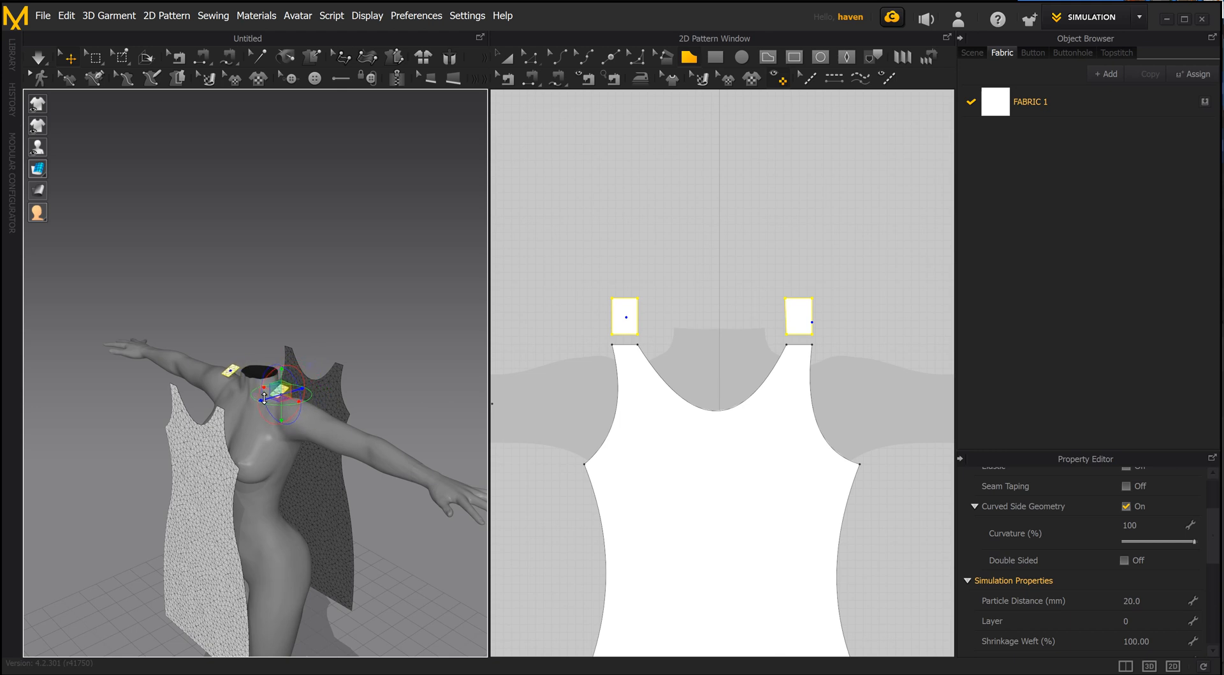
left_click(198, 479)
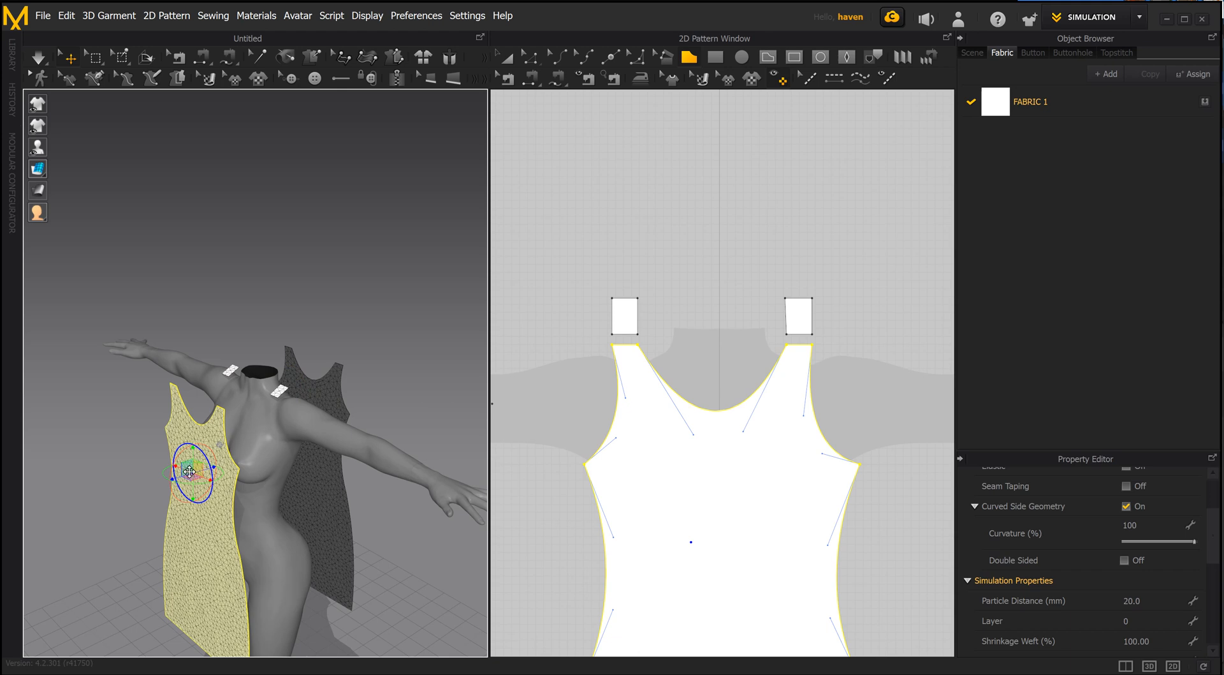
mouse_move(180, 475)
left_mouse_down()
mouse_move(204, 468)
mouse_move(191, 470)
left_mouse_up()
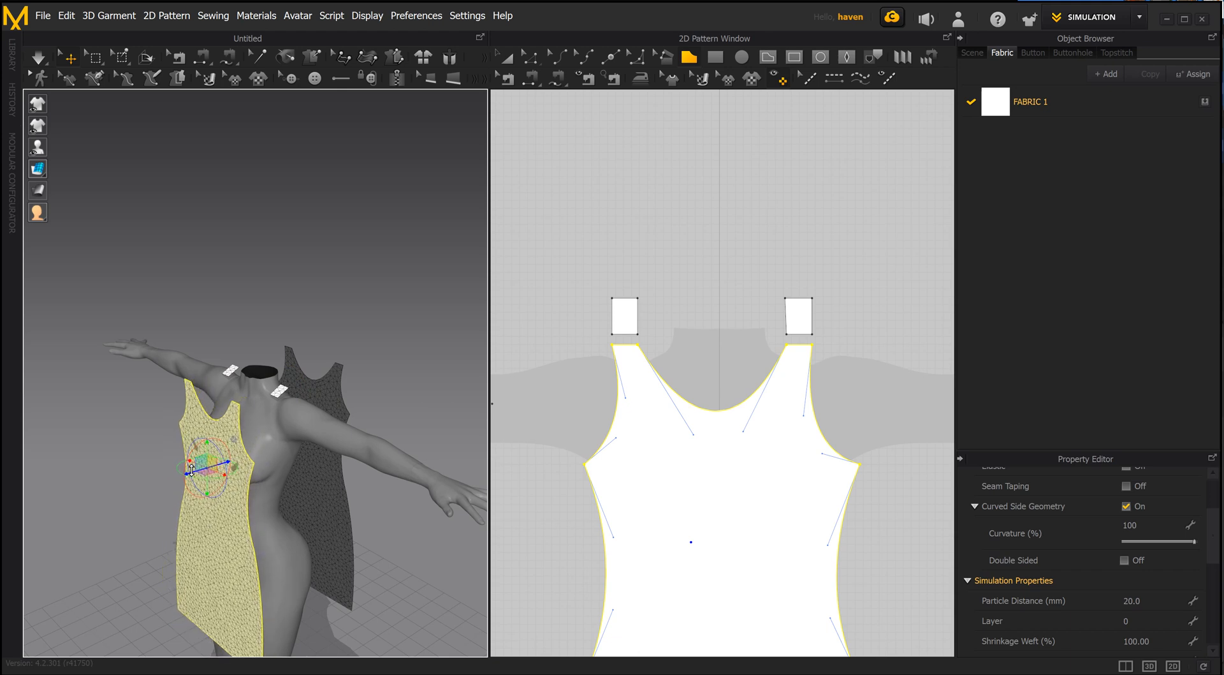
Step: Sew the facing side edges of the front and back patterns together, both the upper and lower segments
scroll(593, 431, "up", 2)
scroll(651, 448, "down", 6)
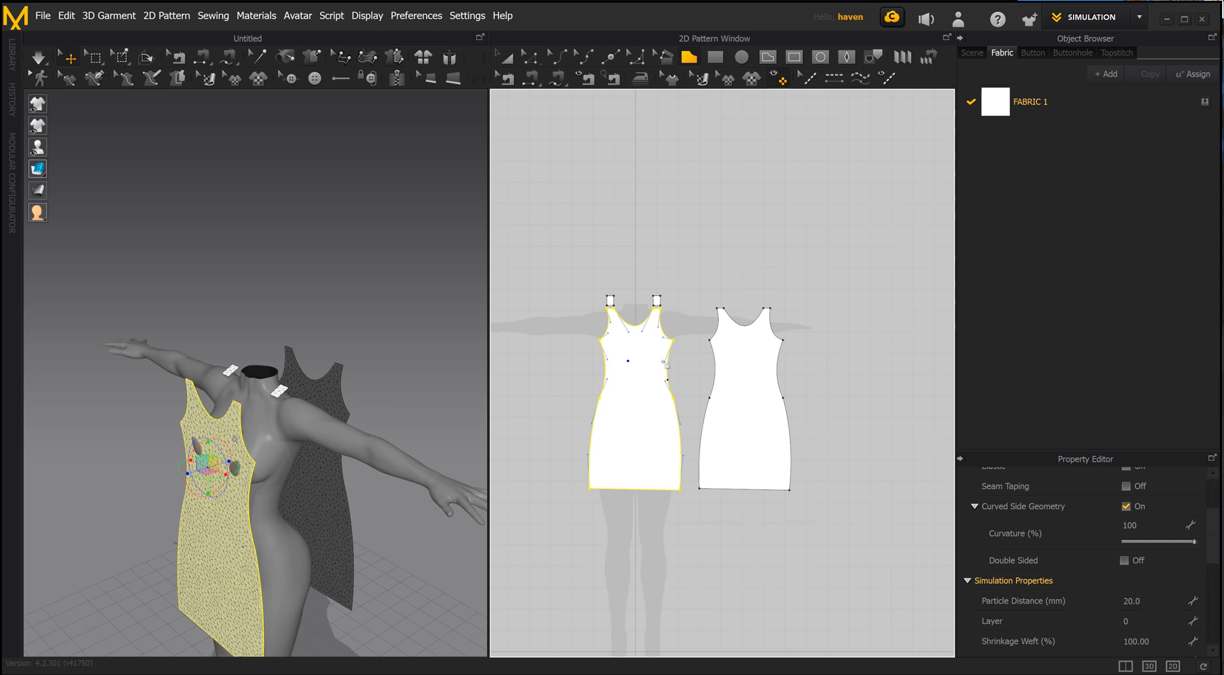
left_click(530, 79)
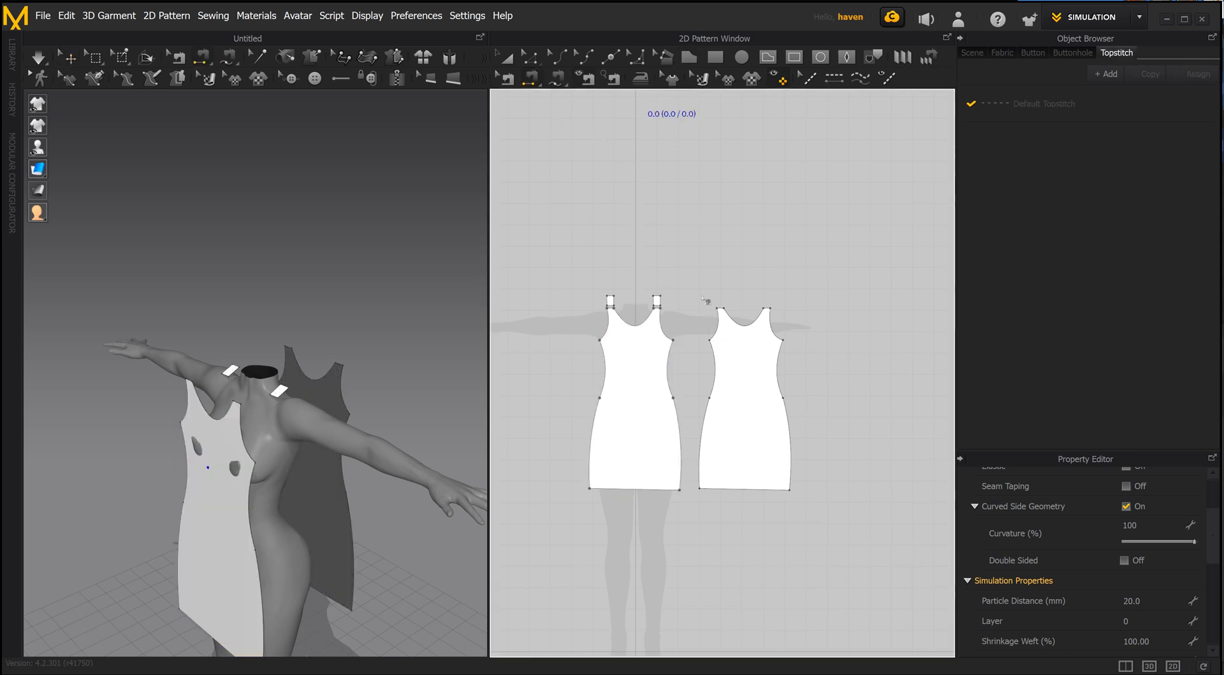
left_click(673, 357)
left_click(712, 361)
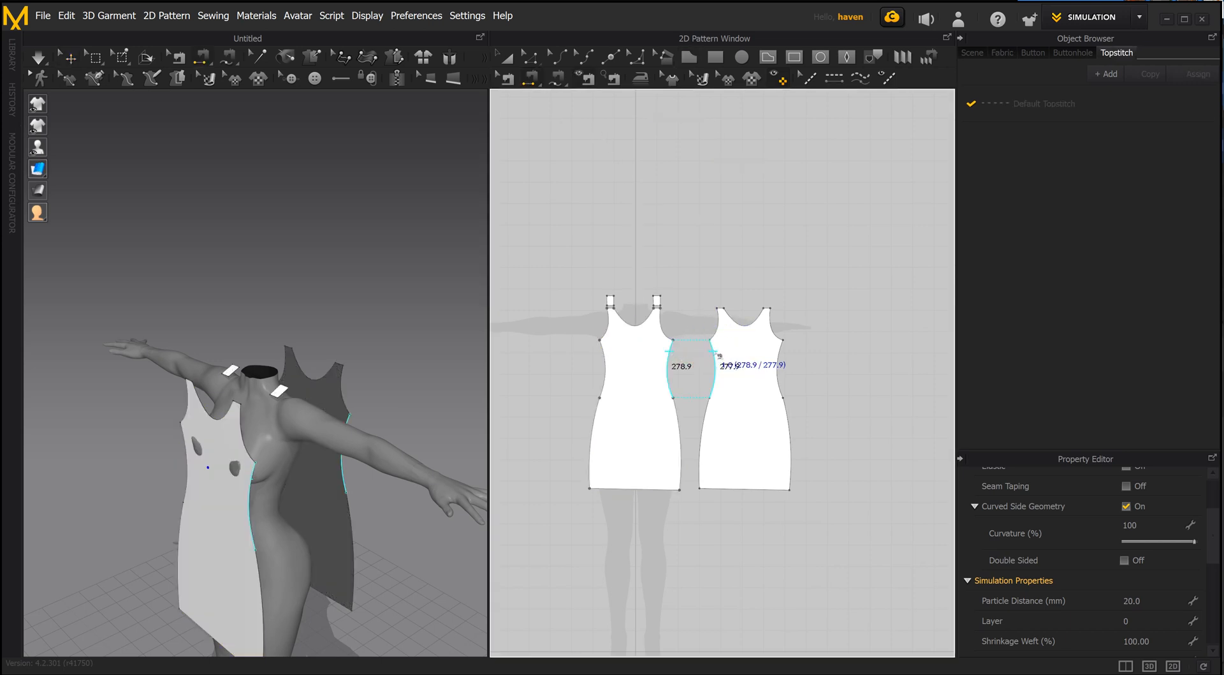
left_click(677, 424)
left_click(704, 420)
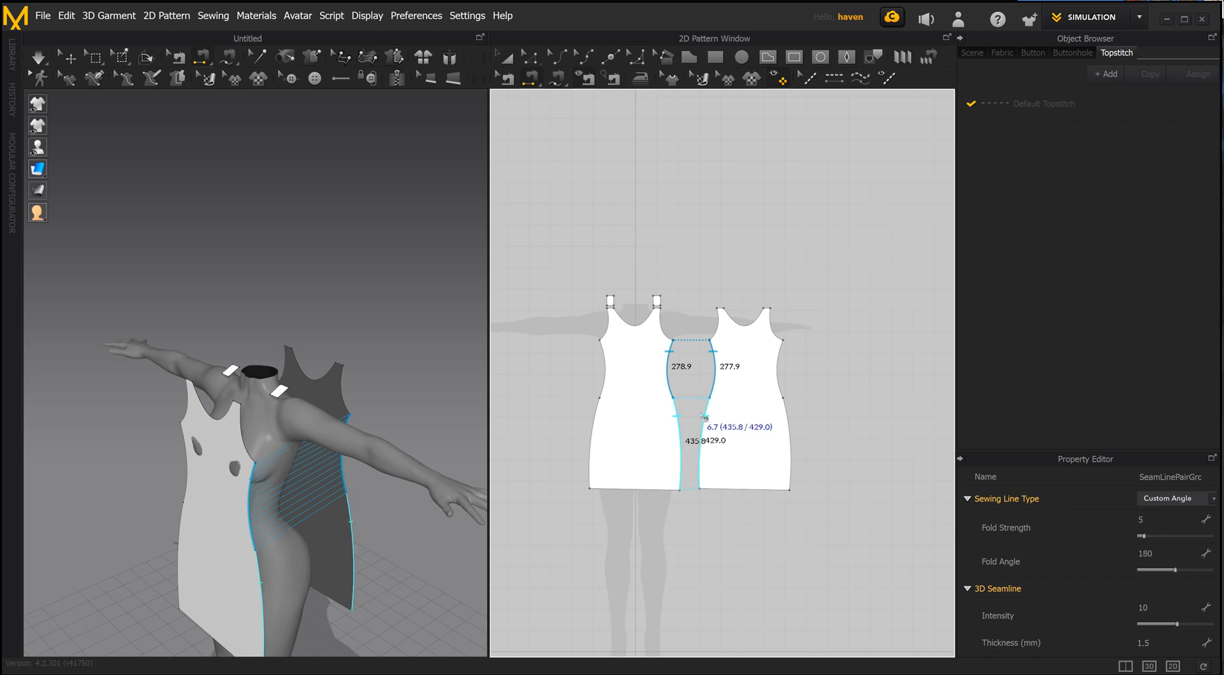
Step: Sew the outer side edges of the back and front patterns together, upper and lower segments
left_click(781, 350)
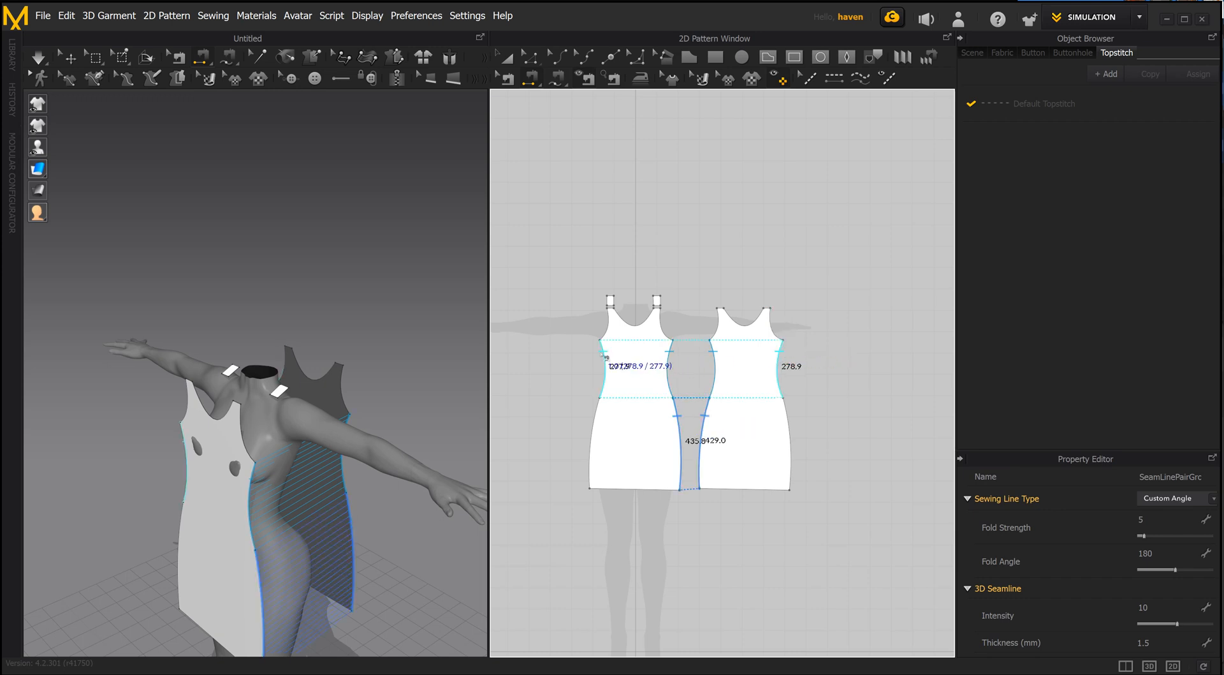
left_click(595, 406)
left_click(595, 418)
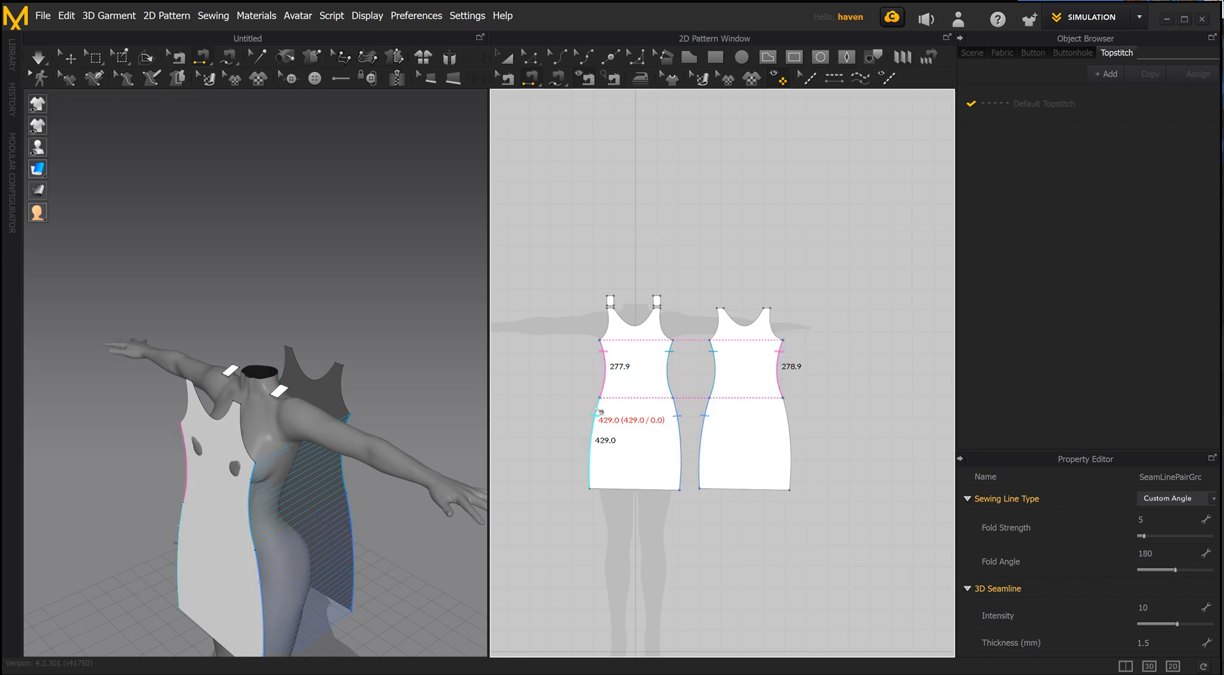
left_click(788, 415)
Step: Sew the lower edge of each strap piece to the front pattern's matching shoulder edge
scroll(655, 310, "up", 4)
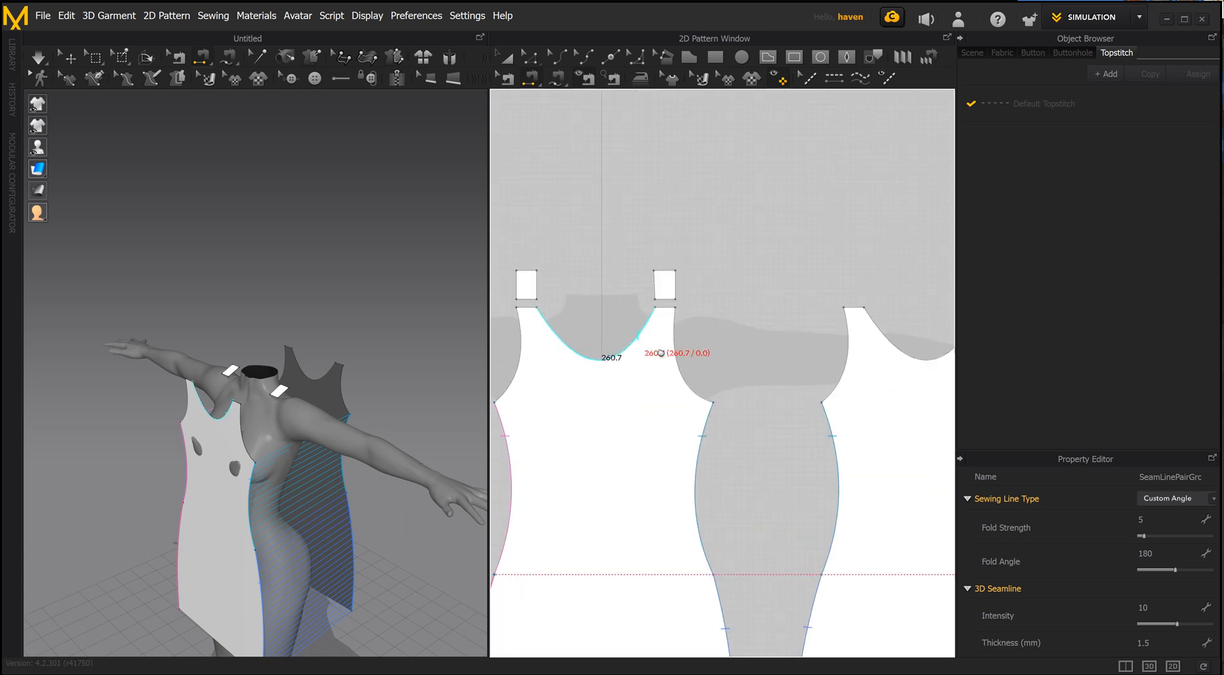
middle_click_drag(640, 345, 725, 377)
left_click(603, 335)
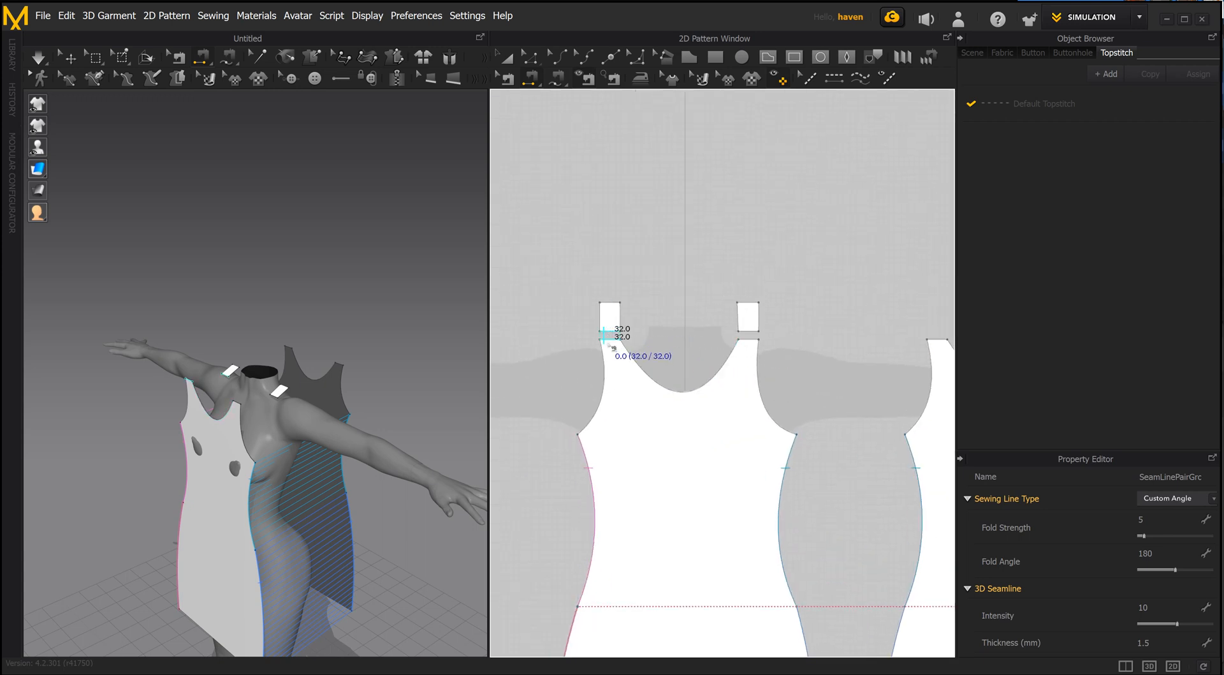
left_click(742, 337)
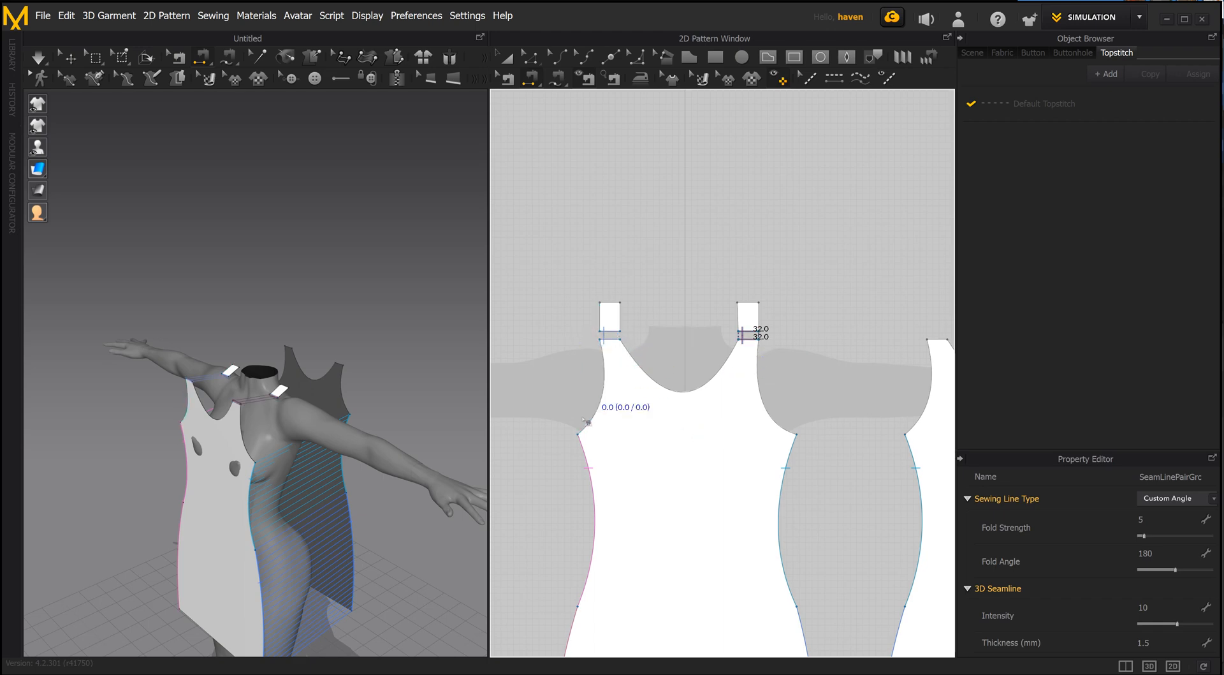
Step: Sew the upper edge of each strap piece to the corresponding shoulder edge of the back pattern
left_click(602, 303)
middle_click_drag(793, 377, 426, 362)
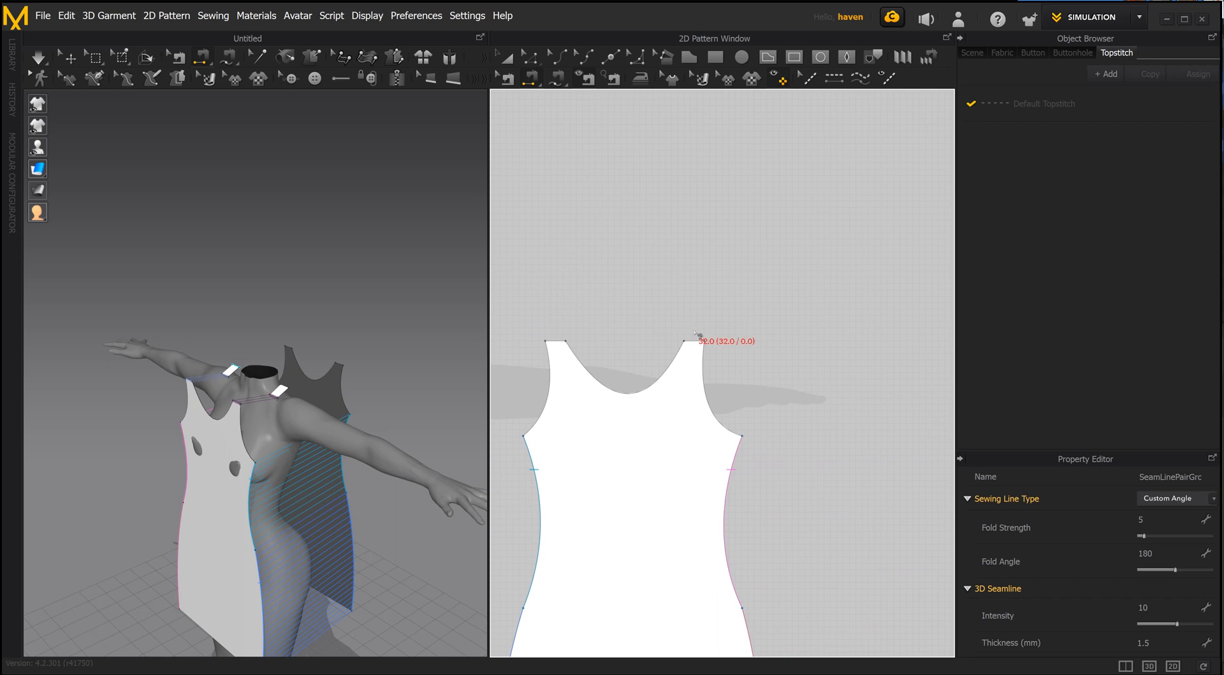
left_click(698, 340)
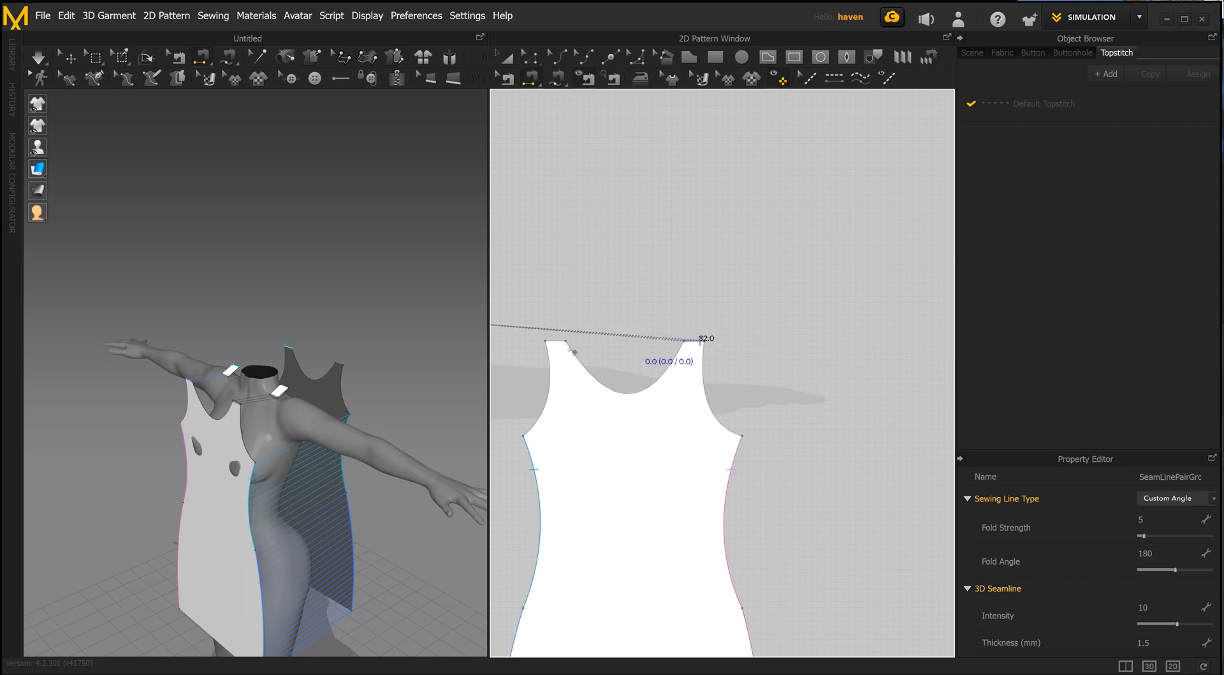
middle_click_drag(561, 409, 881, 417)
left_click(688, 317)
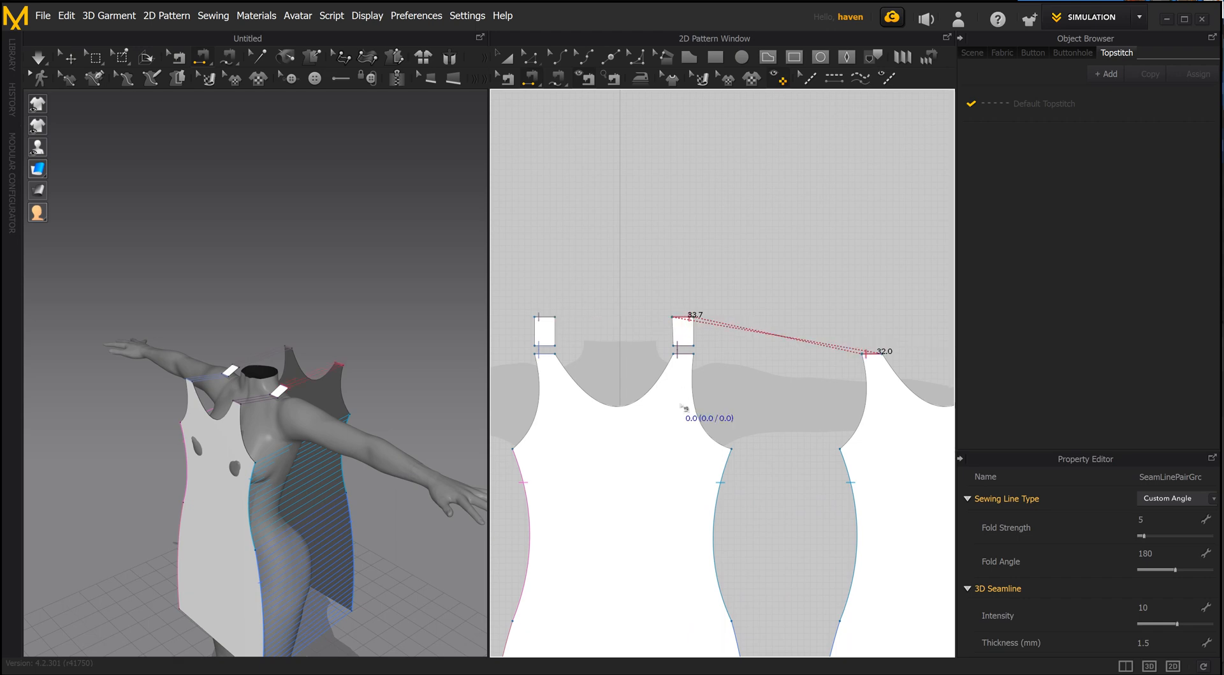
Step: Run the simulation to drape the sewn dress on the avatar and view it from the other side
scroll(681, 409, "up", 2)
scroll(681, 408, "down", 5)
scroll(264, 394, "down", 2)
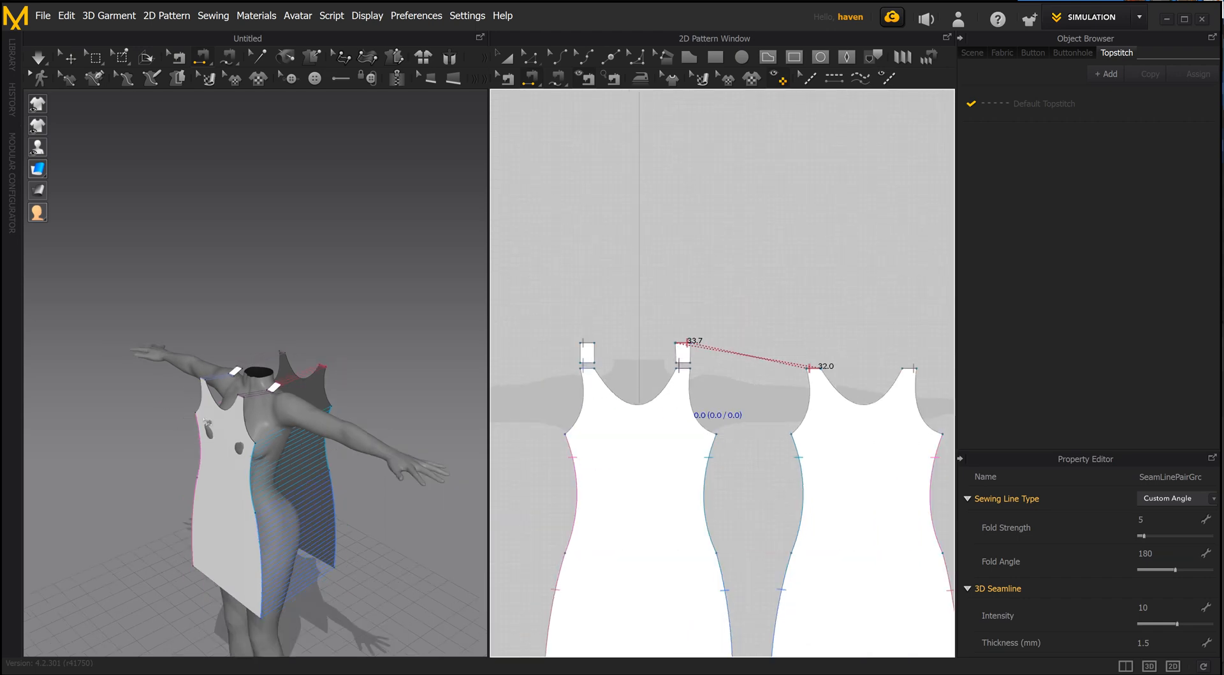
left_click(38, 58)
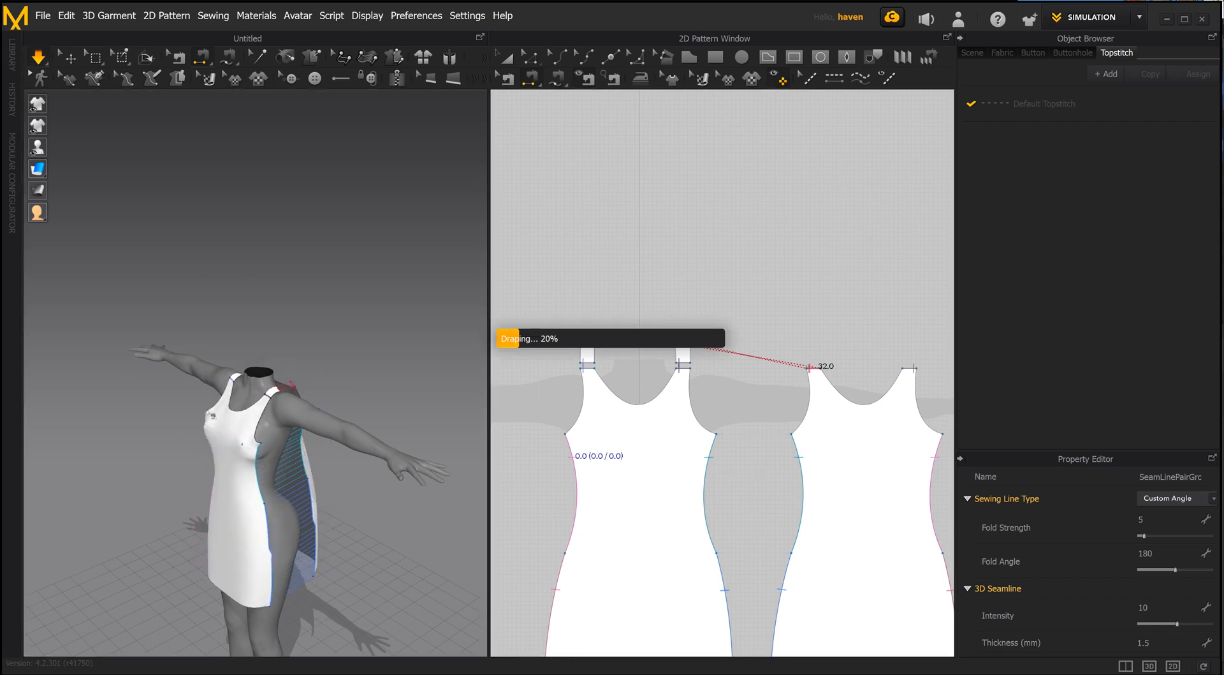
right_click_drag(334, 511, 437, 471)
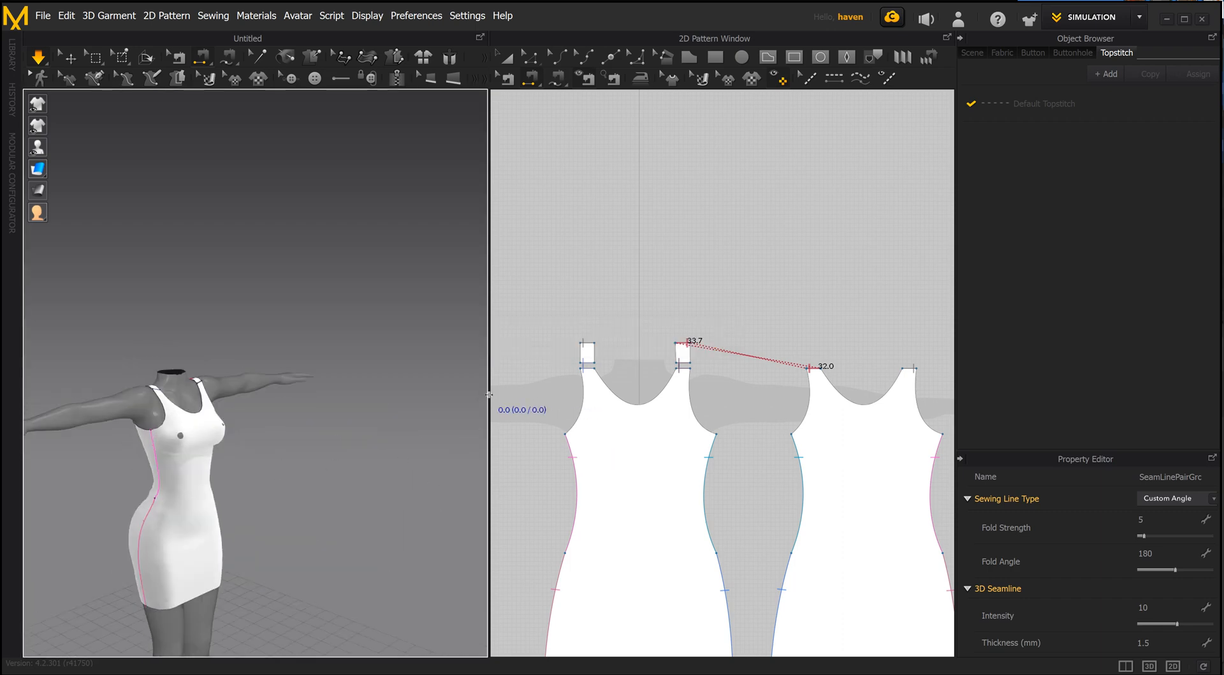
left_click_drag(490, 394, 628, 406)
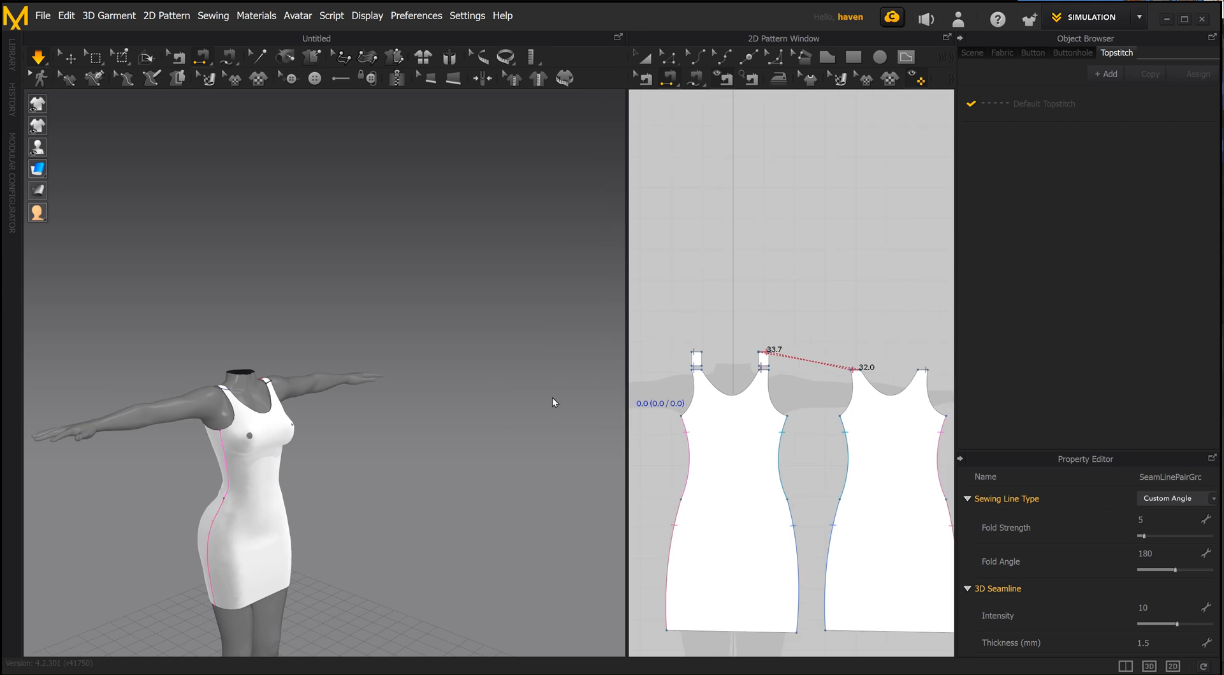
left_click_drag(553, 398, 497, 401)
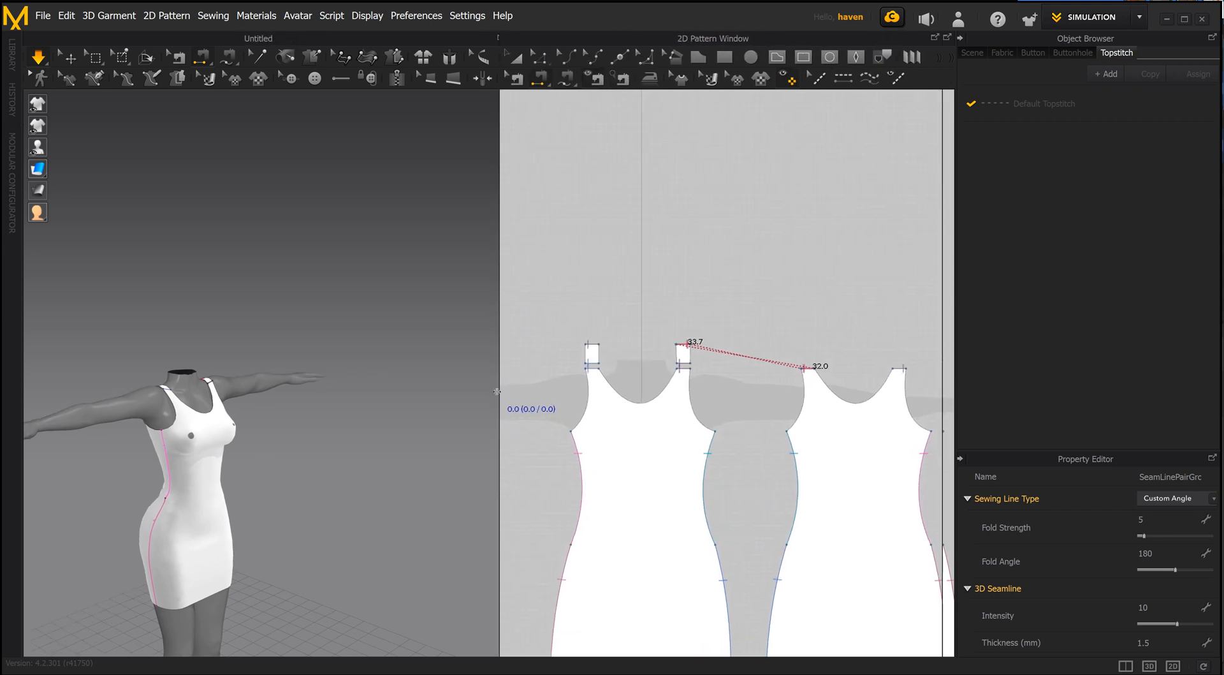
Step: Deepen the back pattern's neckline curve to a length of about 362 mm and simulate the dress again
left_click(564, 59)
right_click_drag(166, 460, 203, 451)
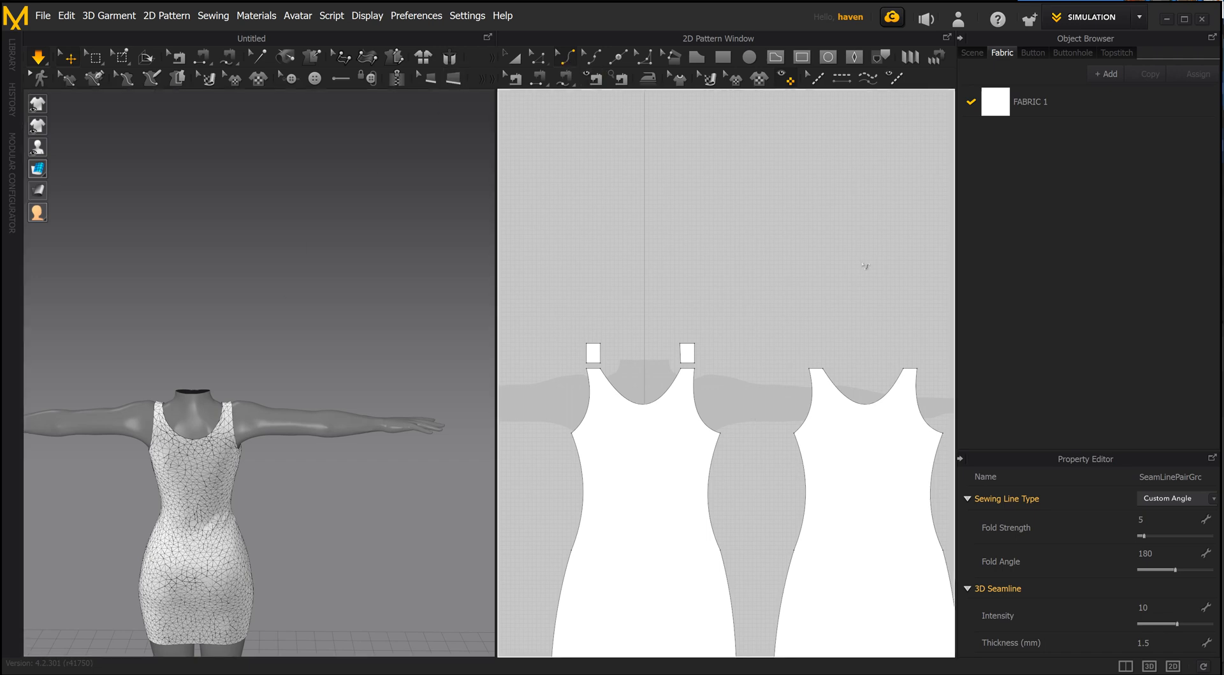
left_click(870, 408)
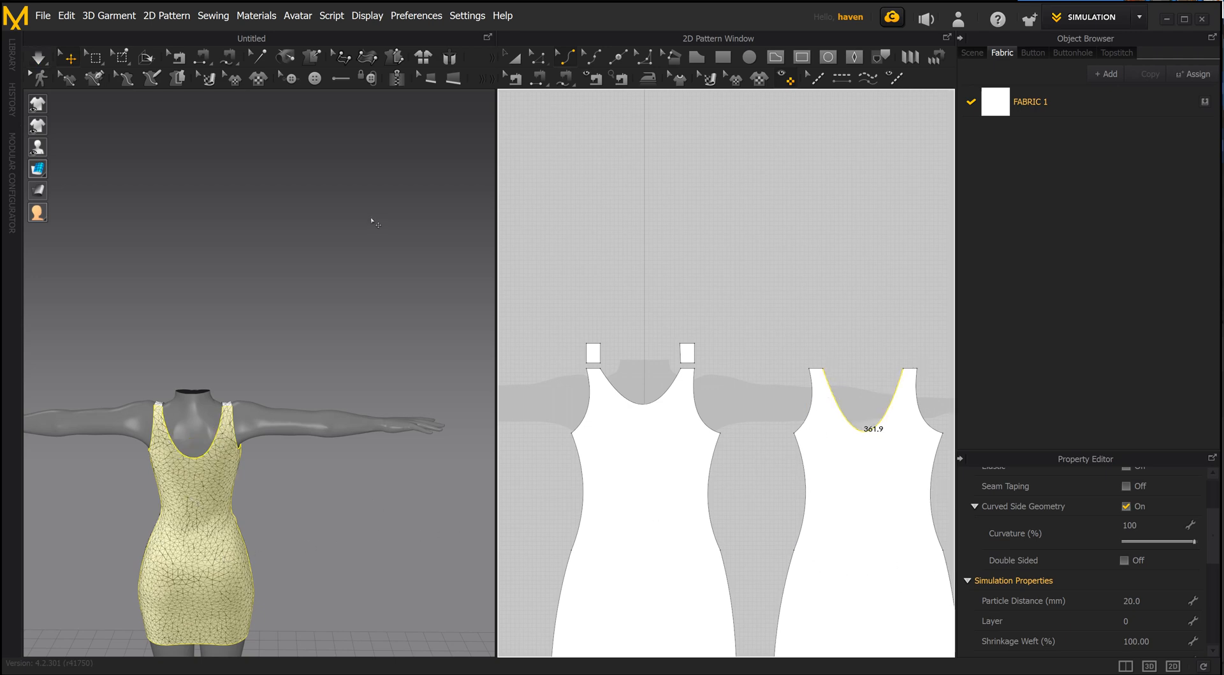
scroll(299, 459, "down", 3)
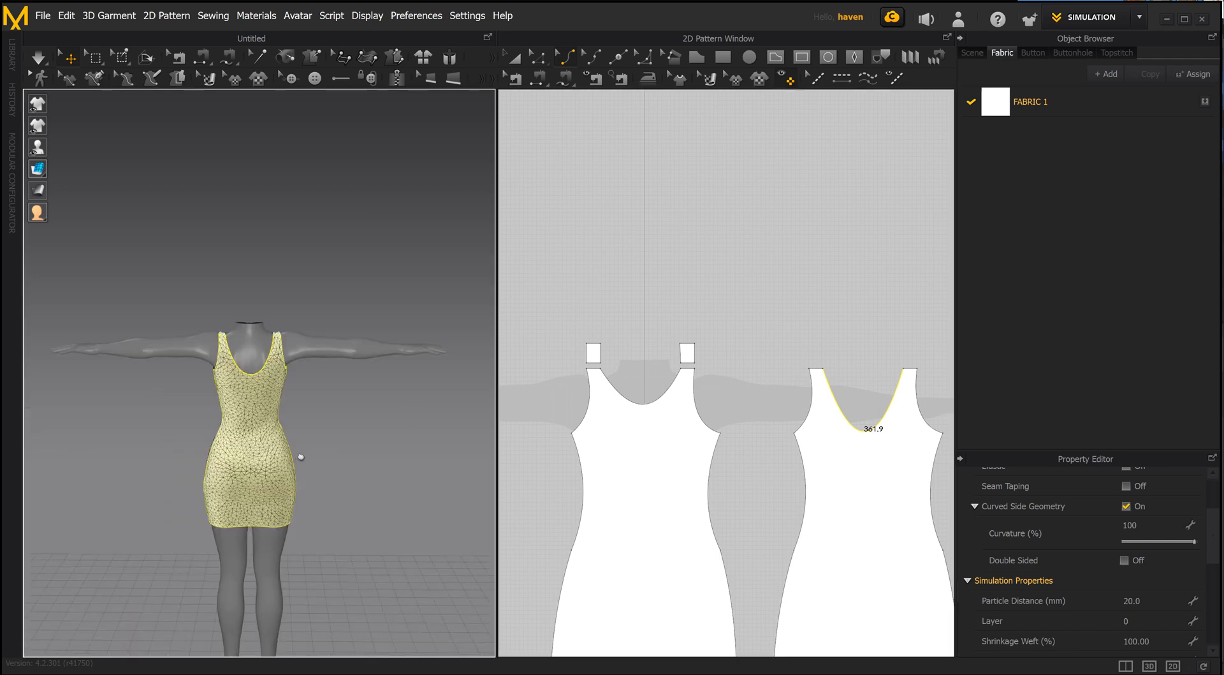
scroll(299, 459, "up", 5)
right_click_drag(374, 470, 299, 459)
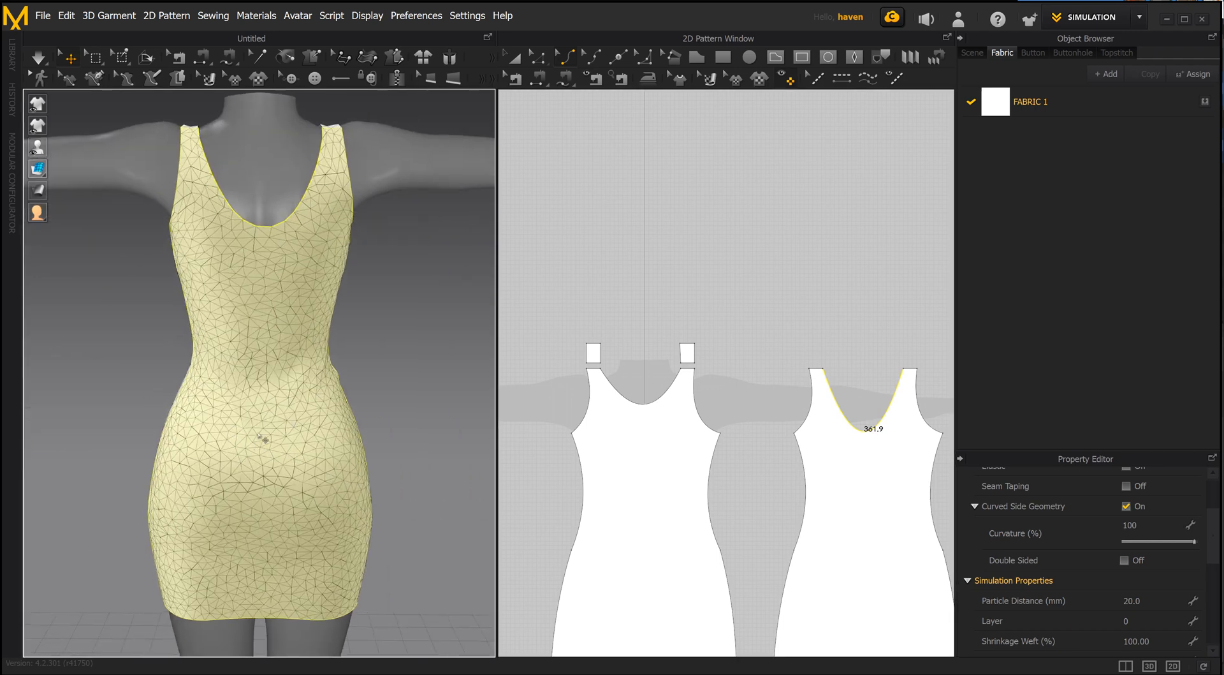
left_click(40, 59)
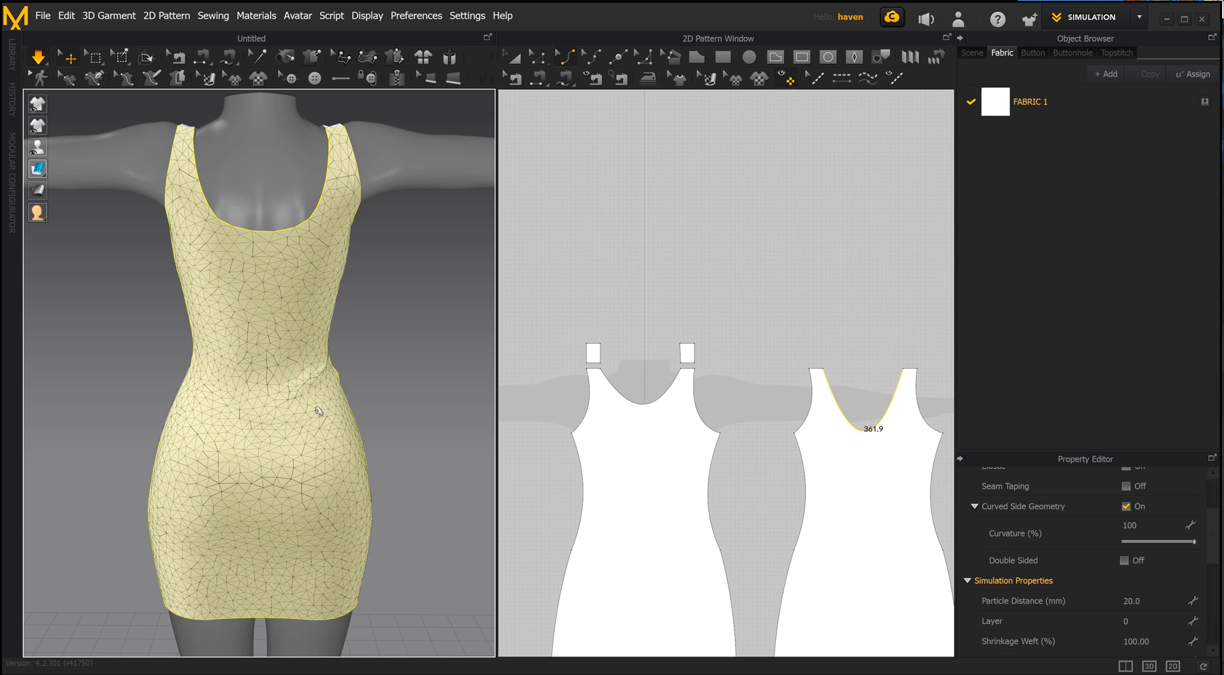
Step: Try to pull the front piece's fabric outward at both bust tips, where the avatar pokes through, while simulating
right_click_drag(326, 442, 408, 462)
scroll(332, 372, "down", 2)
scroll(333, 313, "up", 4)
middle_click_drag(332, 286, 313, 405)
scroll(295, 359, "up", 2)
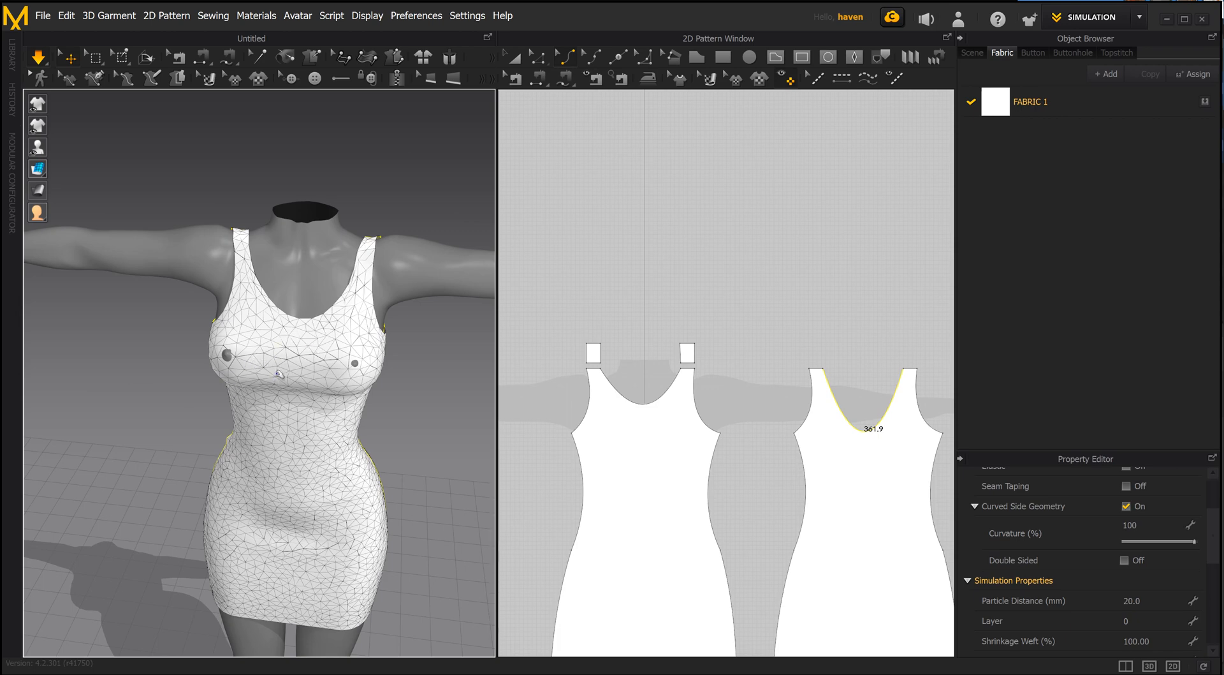
right_click_drag(289, 454, 315, 400)
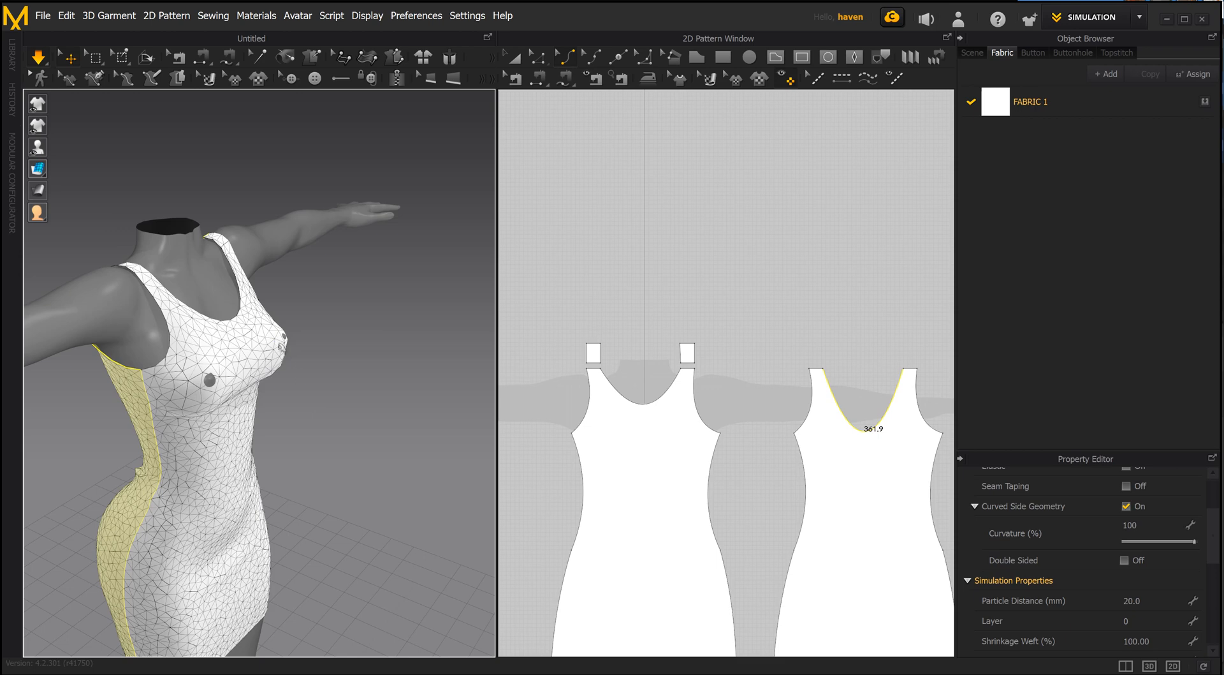
left_click(281, 344)
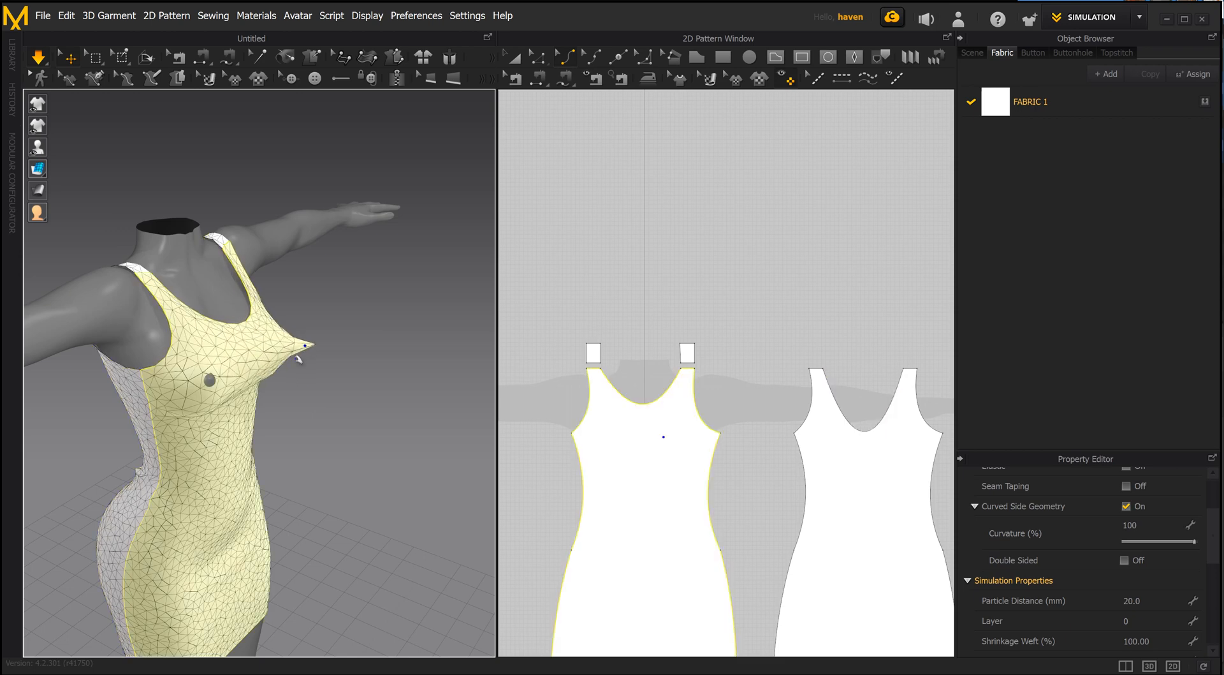
left_click(202, 383)
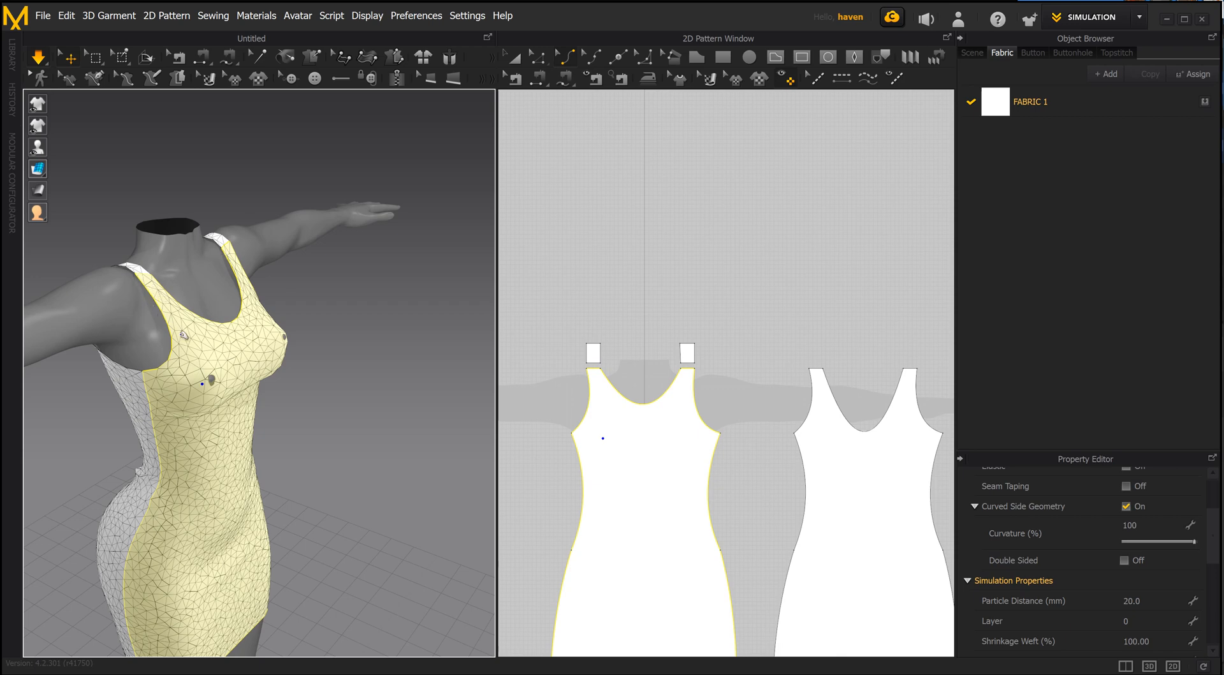
Step: Try to tug the front piece's fabric just below the neckline, between and beside the bust tips, to cover the poke-through while simulating
right_click_drag(190, 350, 142, 400)
mouse_move(144, 351)
right_mouse_down()
mouse_move(287, 333)
mouse_move(326, 343)
mouse_move(141, 336)
right_mouse_up()
scroll(233, 336, "up", 3)
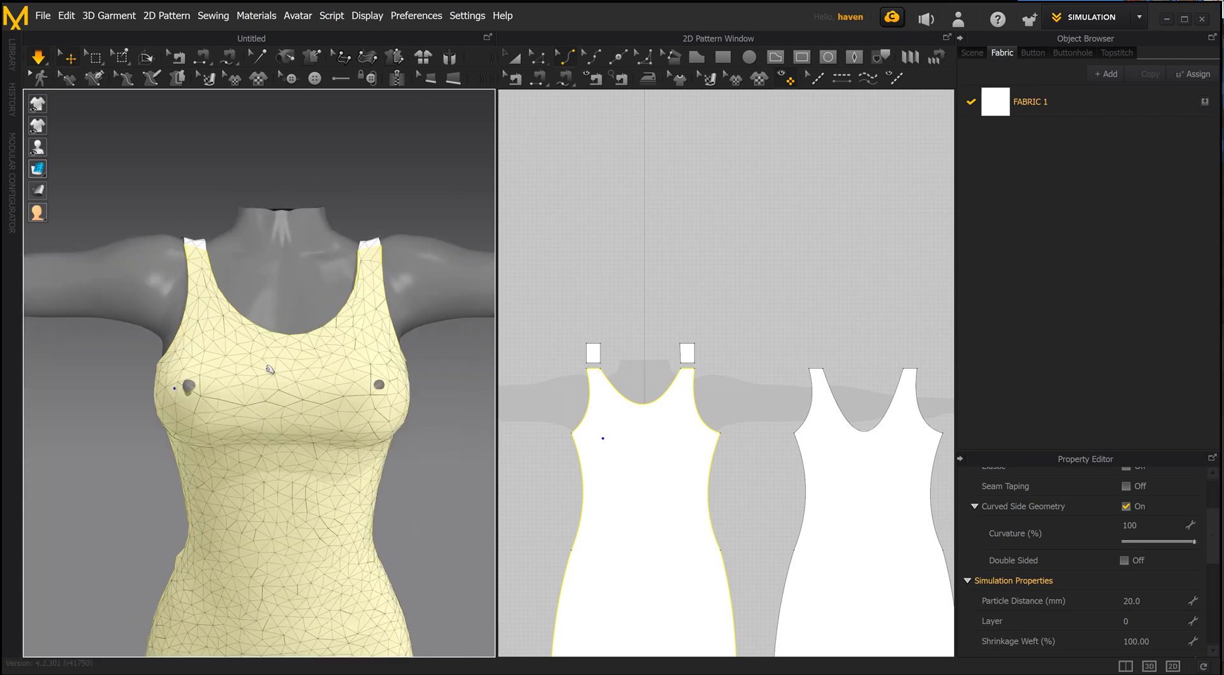
left_click_drag(241, 358, 210, 361)
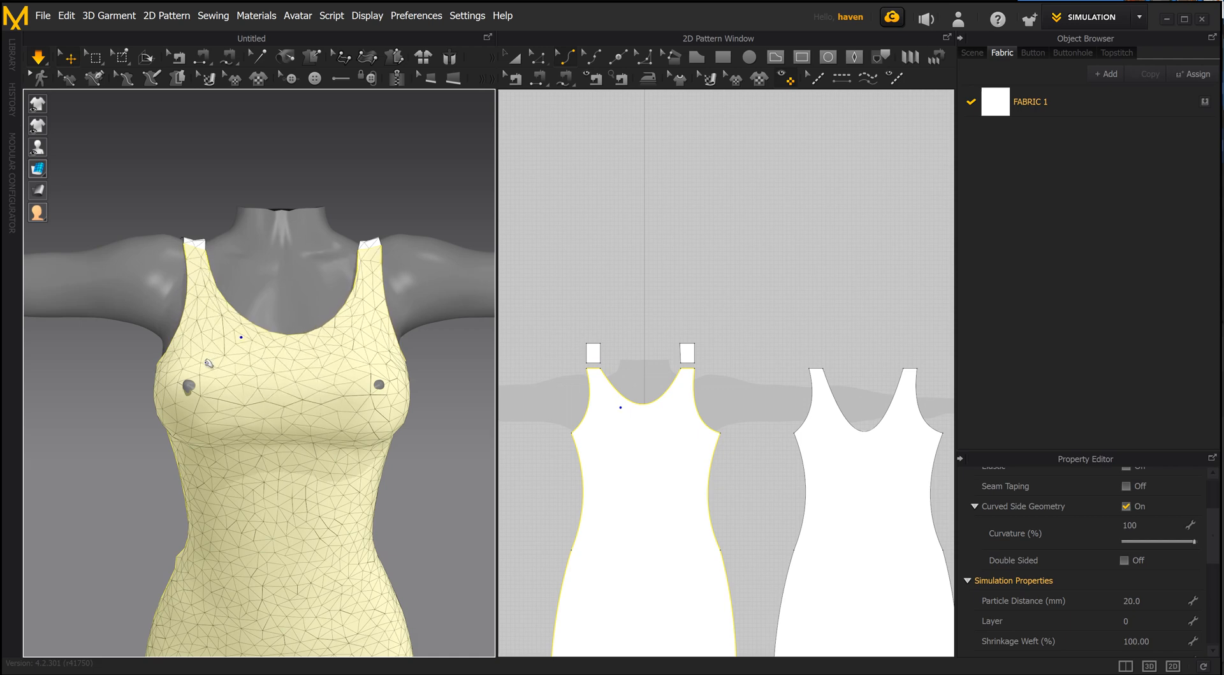
left_click(326, 368)
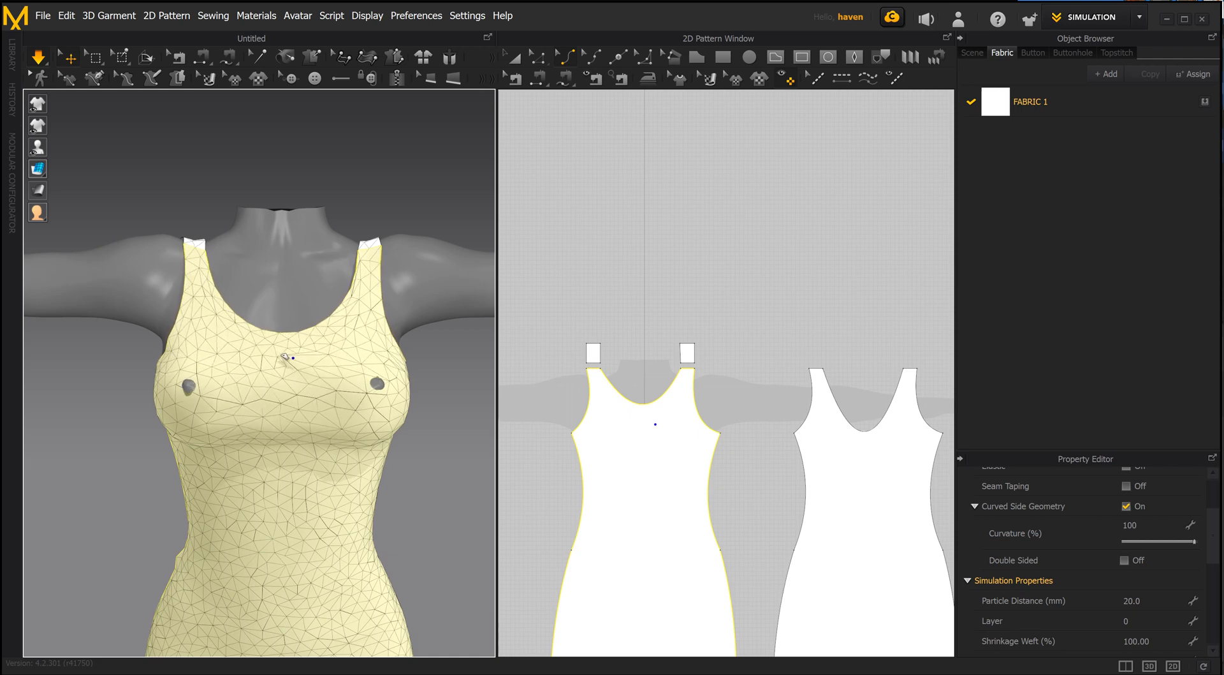
mouse_move(320, 366)
left_mouse_down()
mouse_move(365, 371)
mouse_move(297, 373)
left_mouse_up()
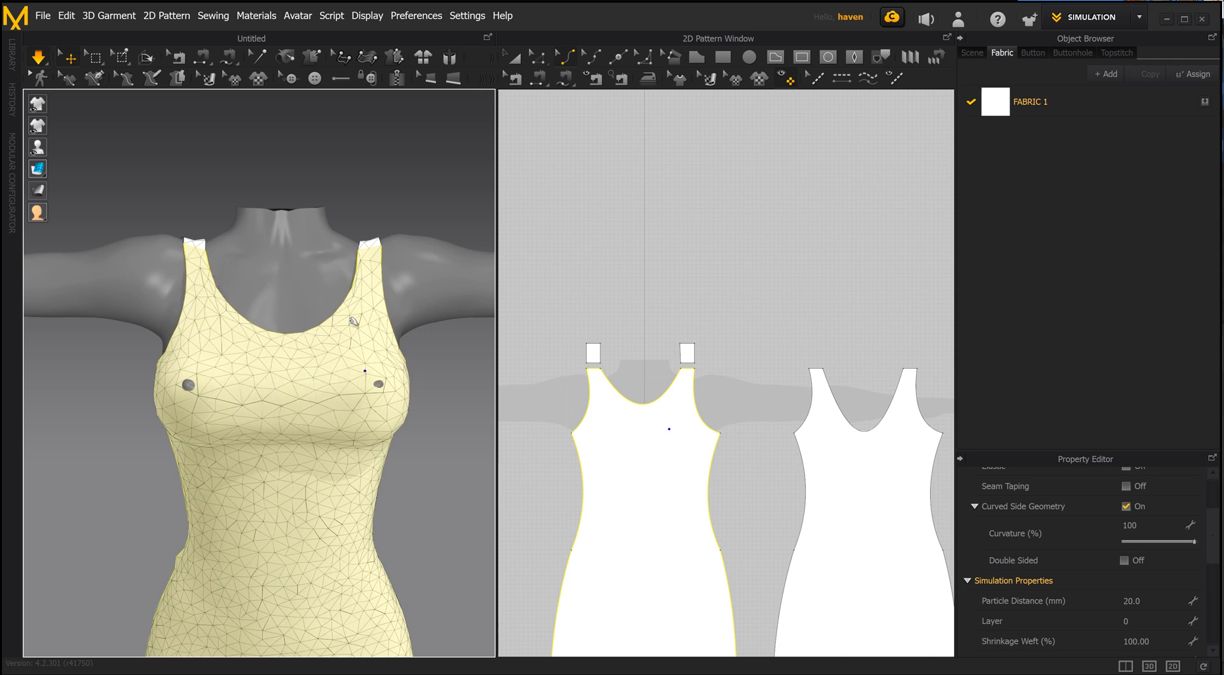
scroll(310, 404, "down", 5)
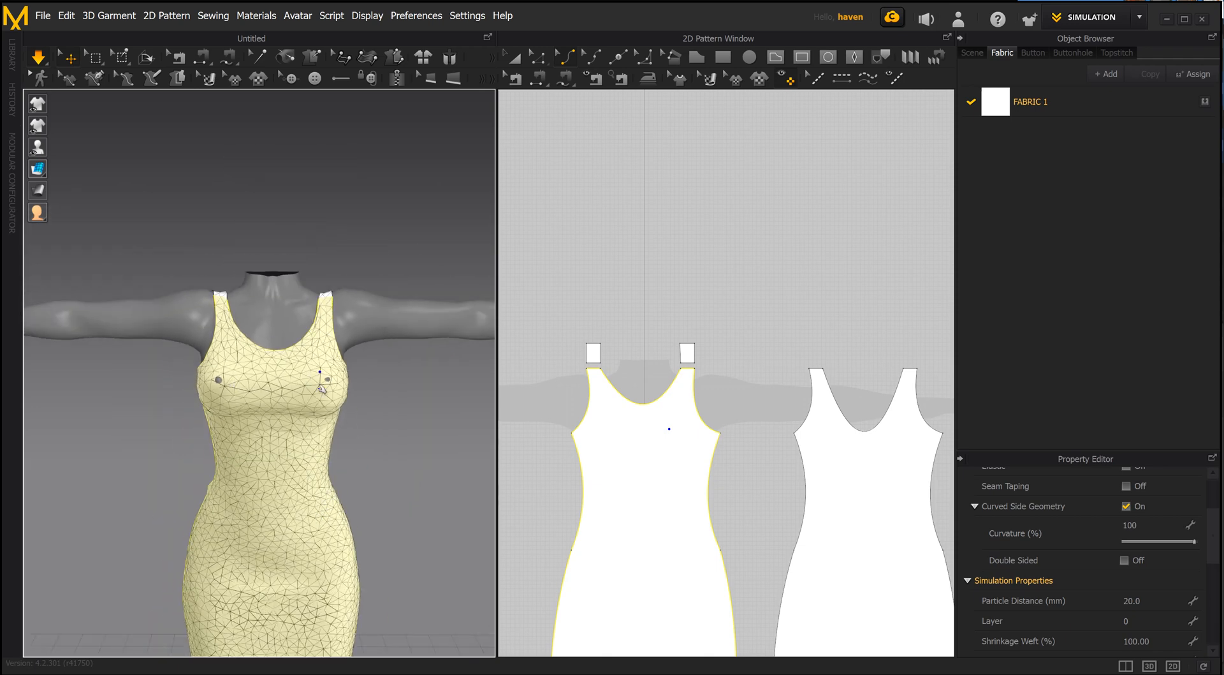
right_click_drag(266, 463, 224, 376)
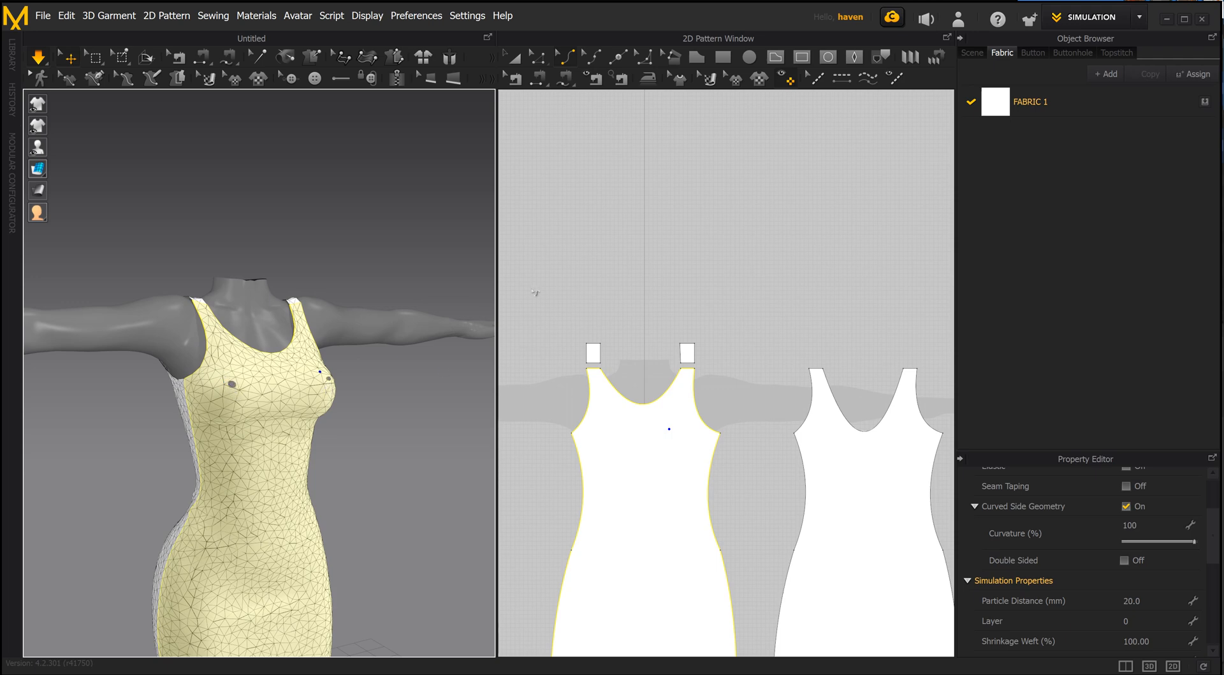
Step: Select all the pattern pieces, straps included, and set their particle distance to 10 mm
left_click(515, 57)
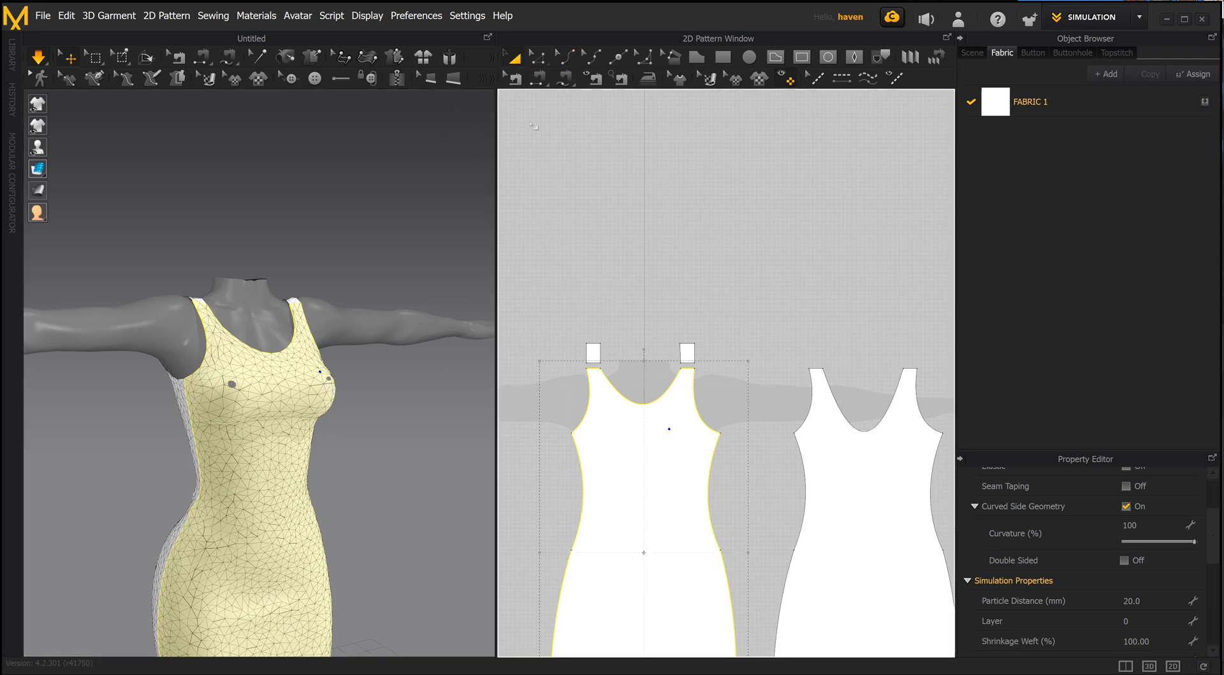
scroll(597, 204, "up", 5)
scroll(597, 204, "down", 6)
right_click_drag(676, 341, 695, 313)
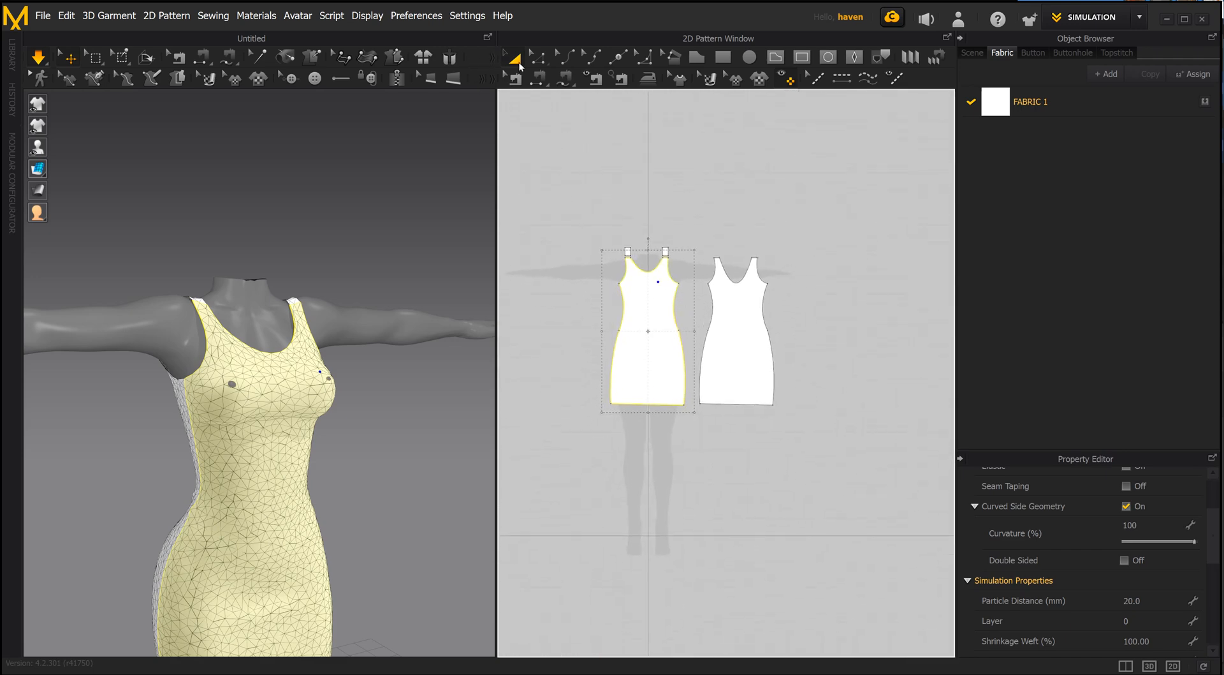
left_click_drag(534, 177, 755, 386)
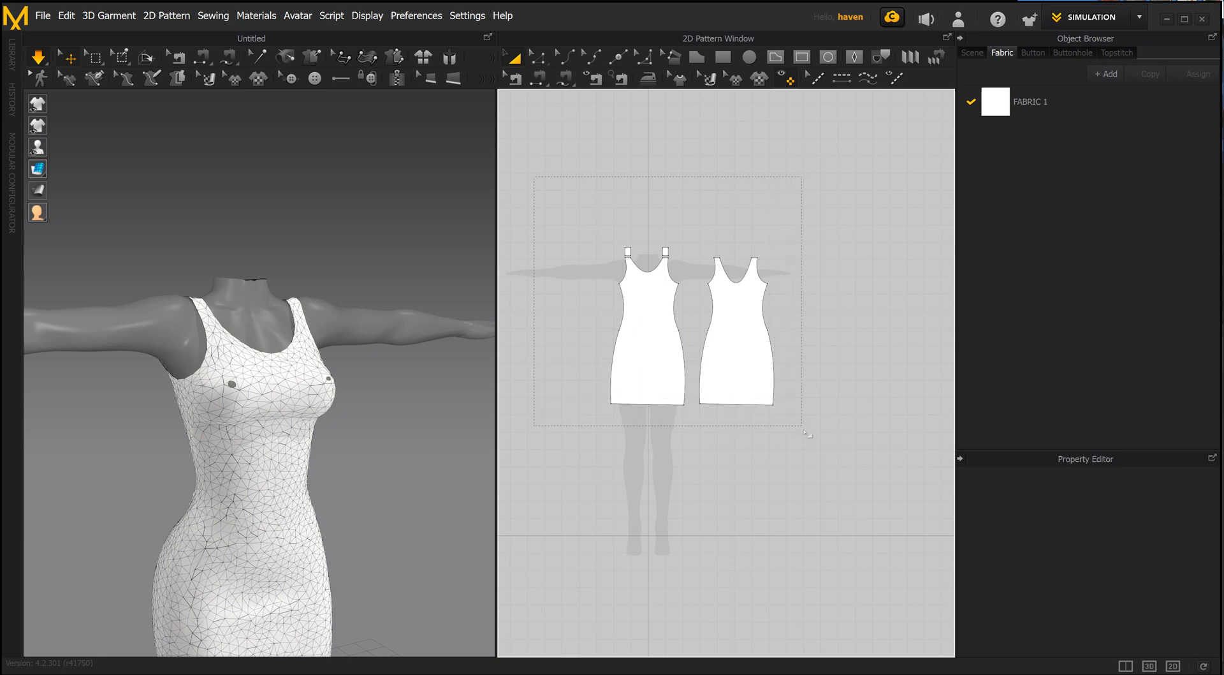
left_click_drag(800, 433, 800, 434)
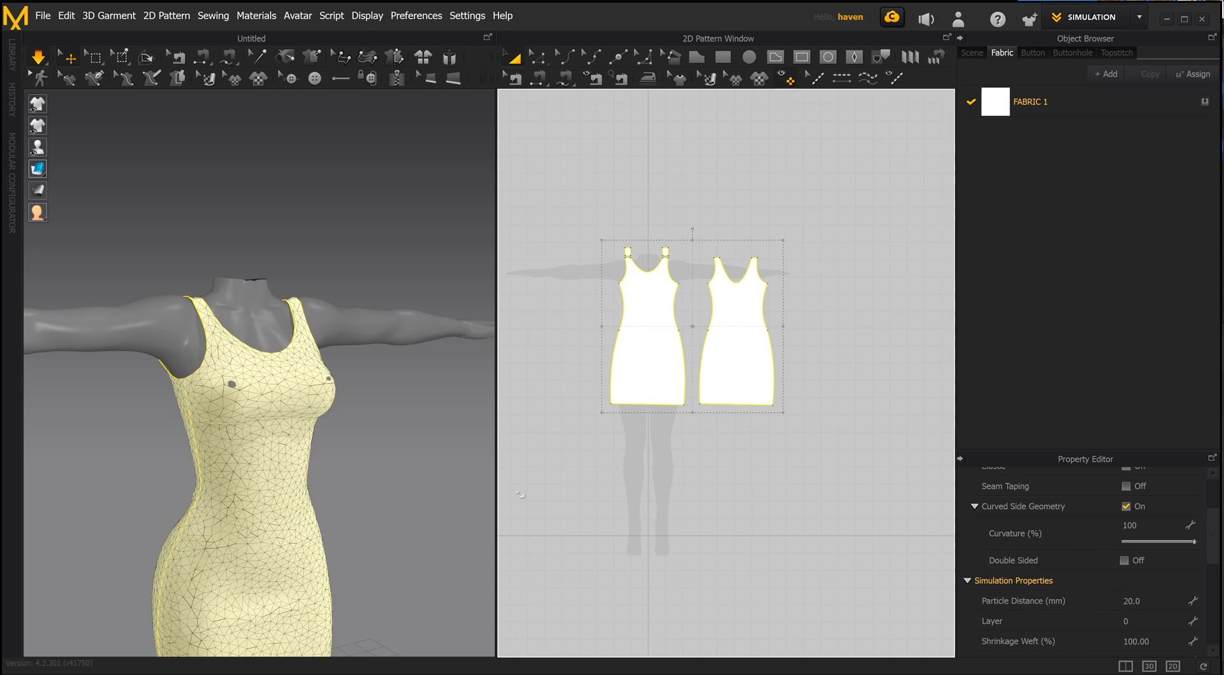
scroll(245, 450, "up", 5)
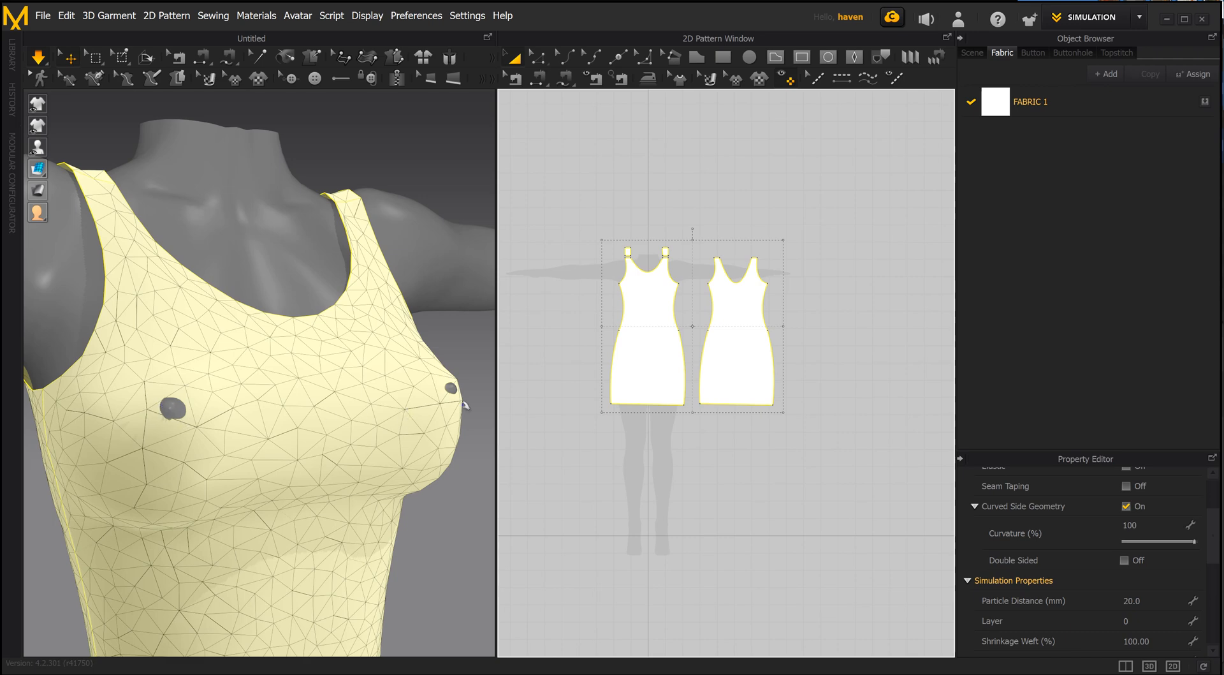
scroll(459, 394, "up", 3)
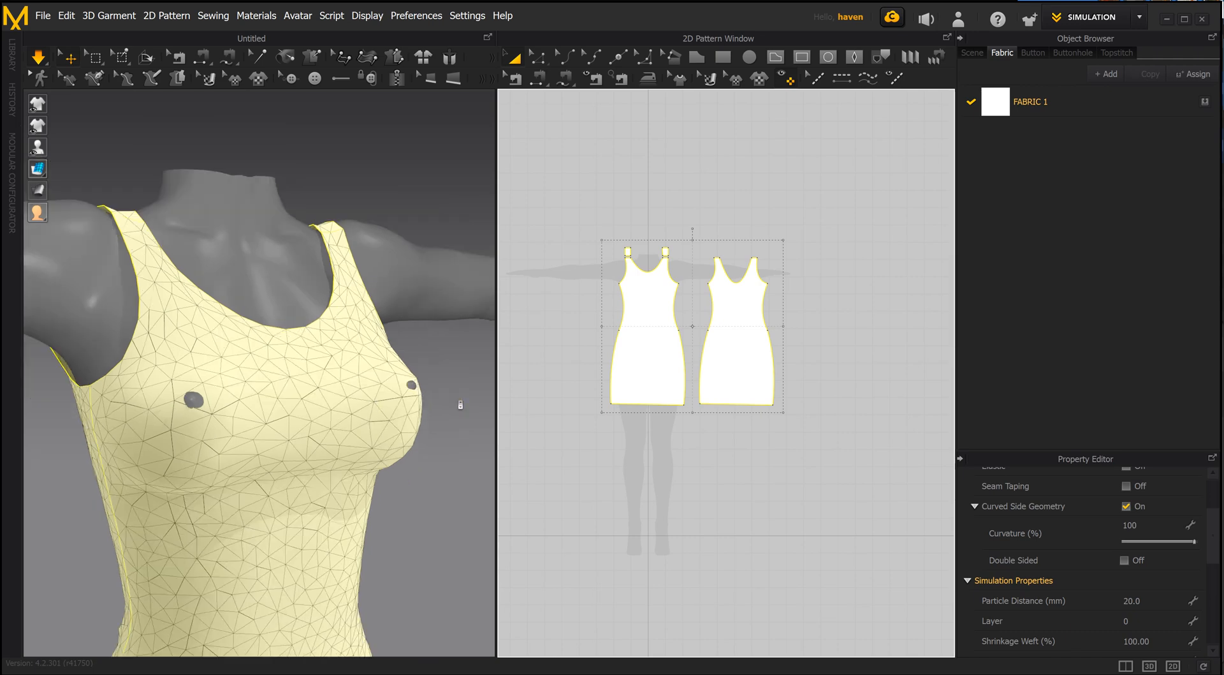
scroll(458, 393, "down", 3)
scroll(306, 408, "up", 3)
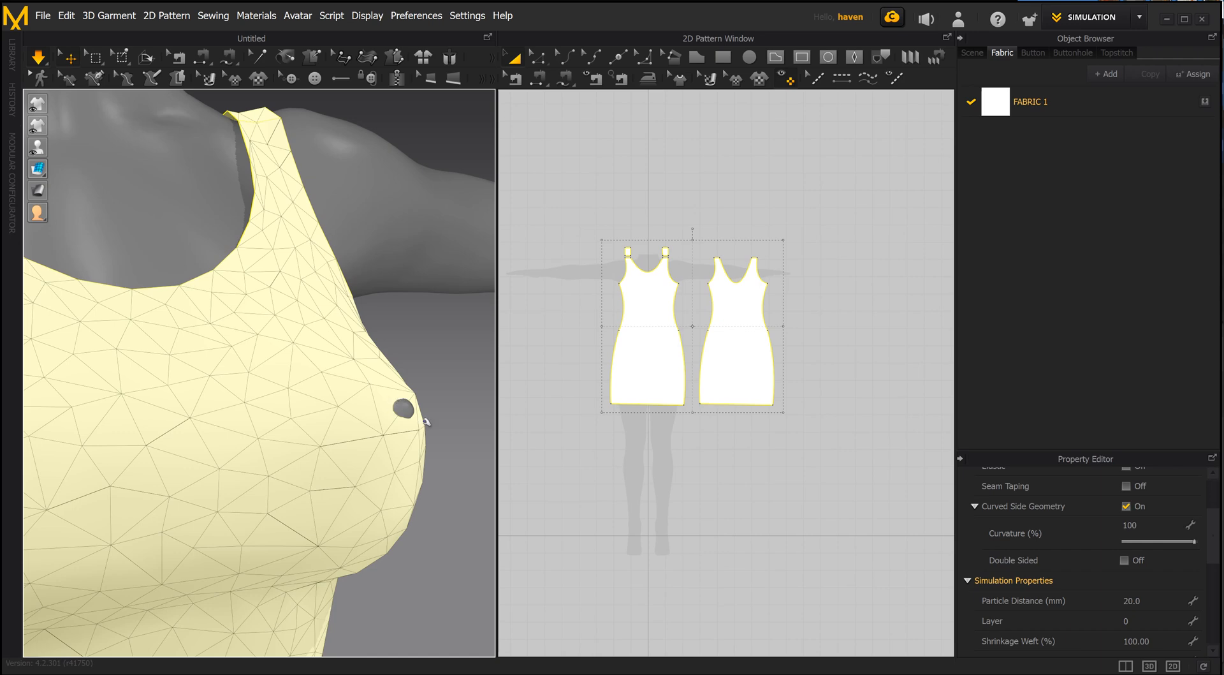
scroll(361, 447, "down", 1)
scroll(268, 465, "up", 2)
right_click_drag(248, 489, 326, 465)
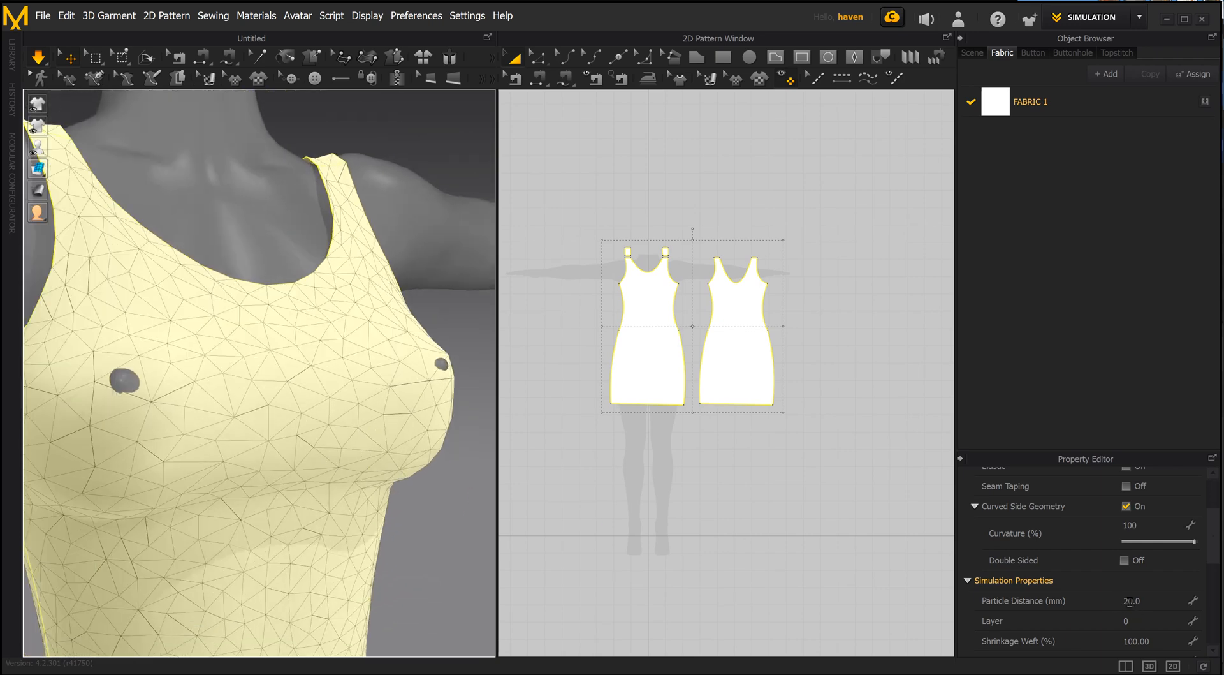
left_click(1130, 601)
left_click_drag(1127, 600, 1123, 653)
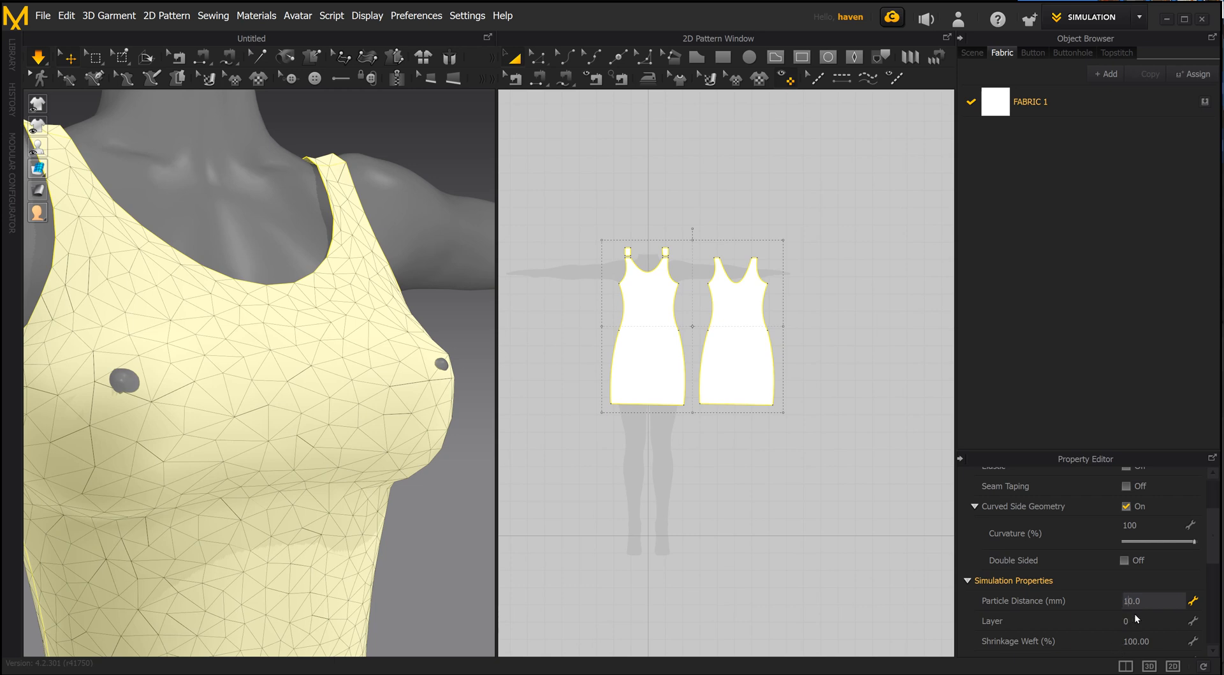
key("Return")
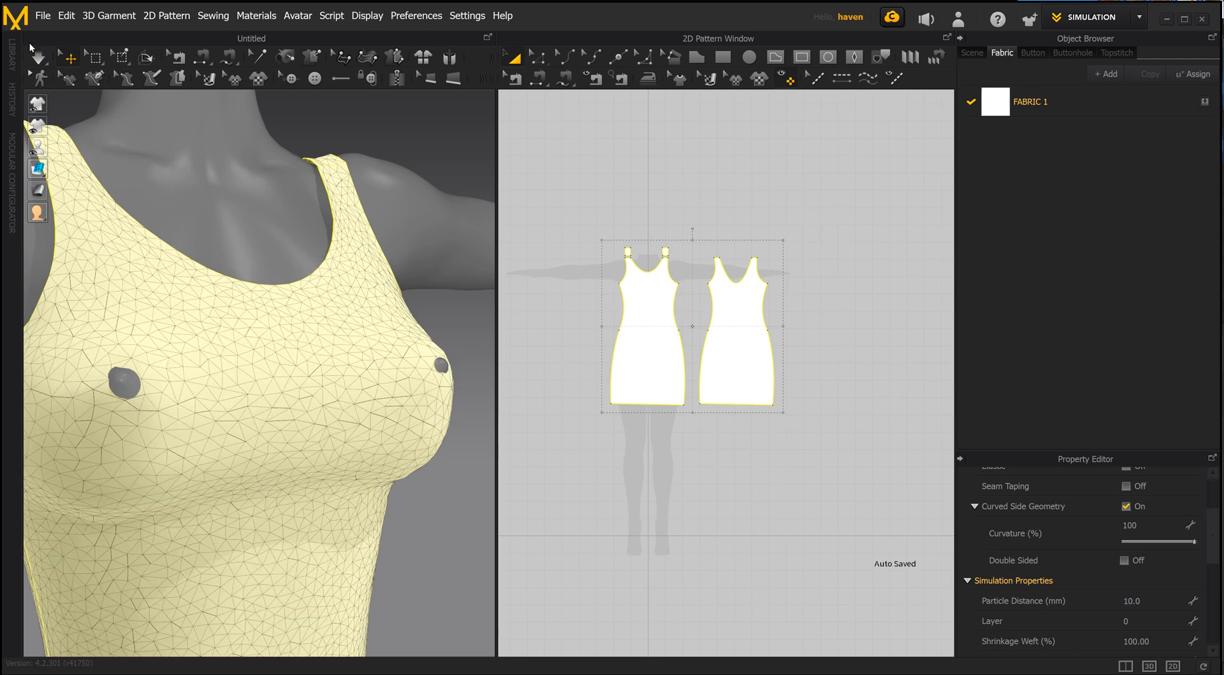
Step: Simulate the dress again with the finer mesh and convert all the selected patterns to quads with Quadrangulate
left_click(38, 58)
scroll(284, 339, "up", 6)
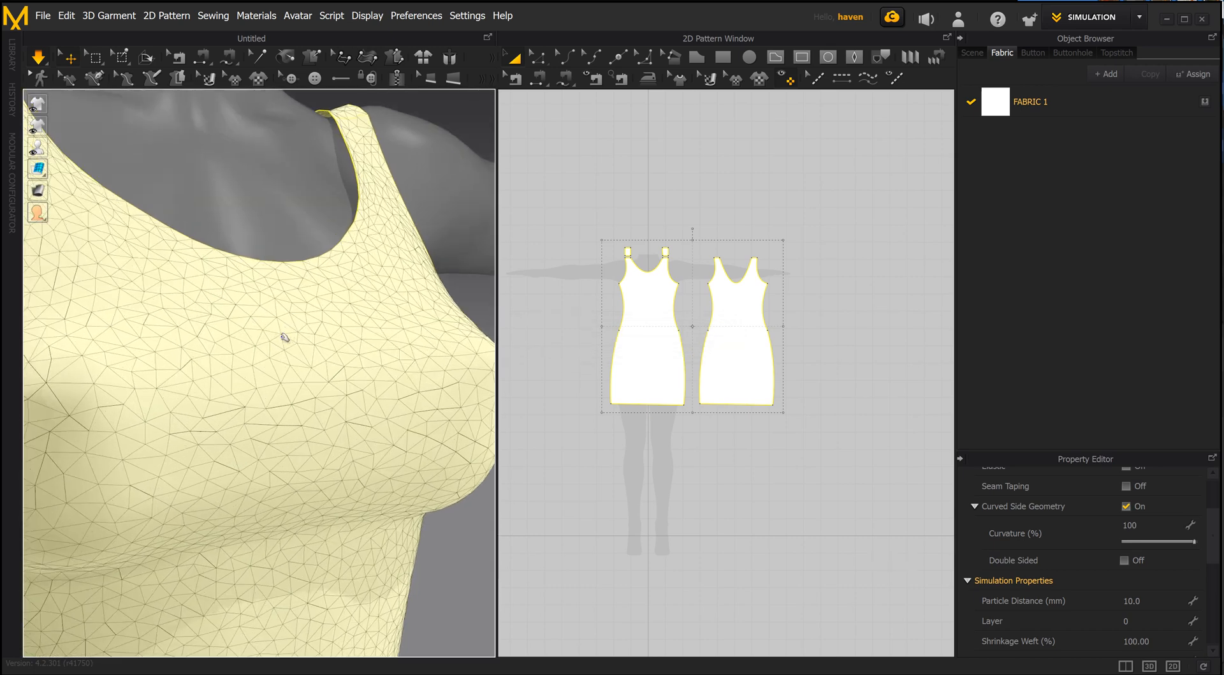
scroll(325, 387, "down", 5)
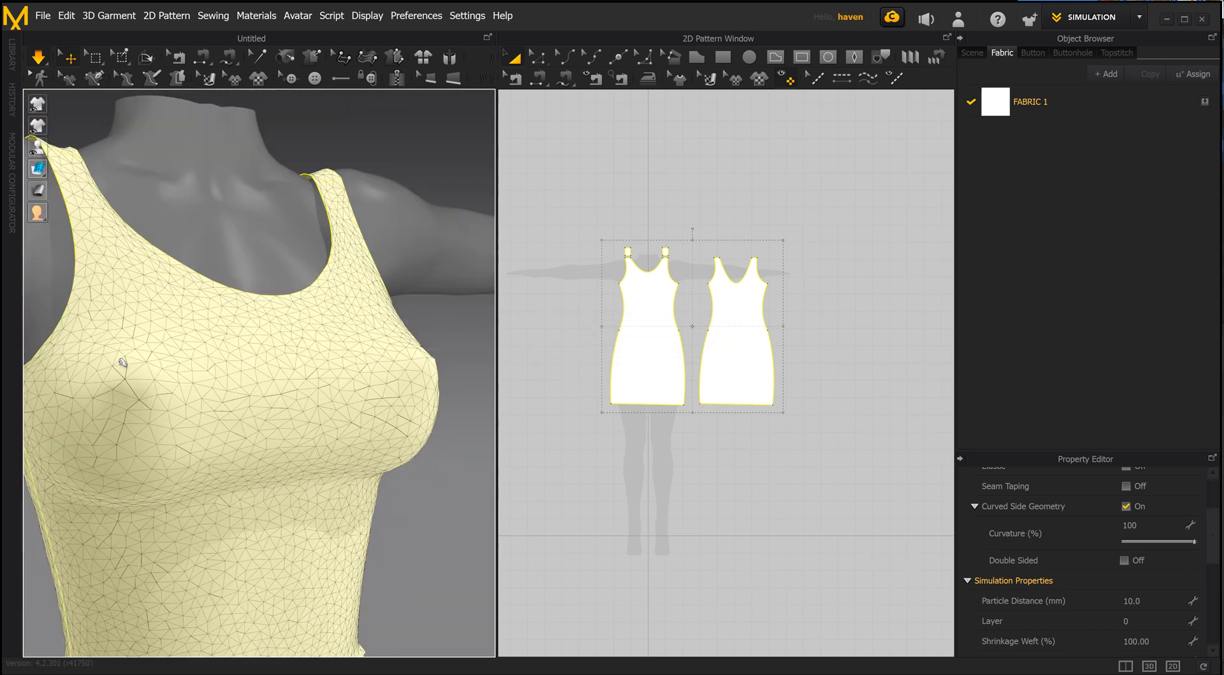
scroll(146, 394, "down", 5)
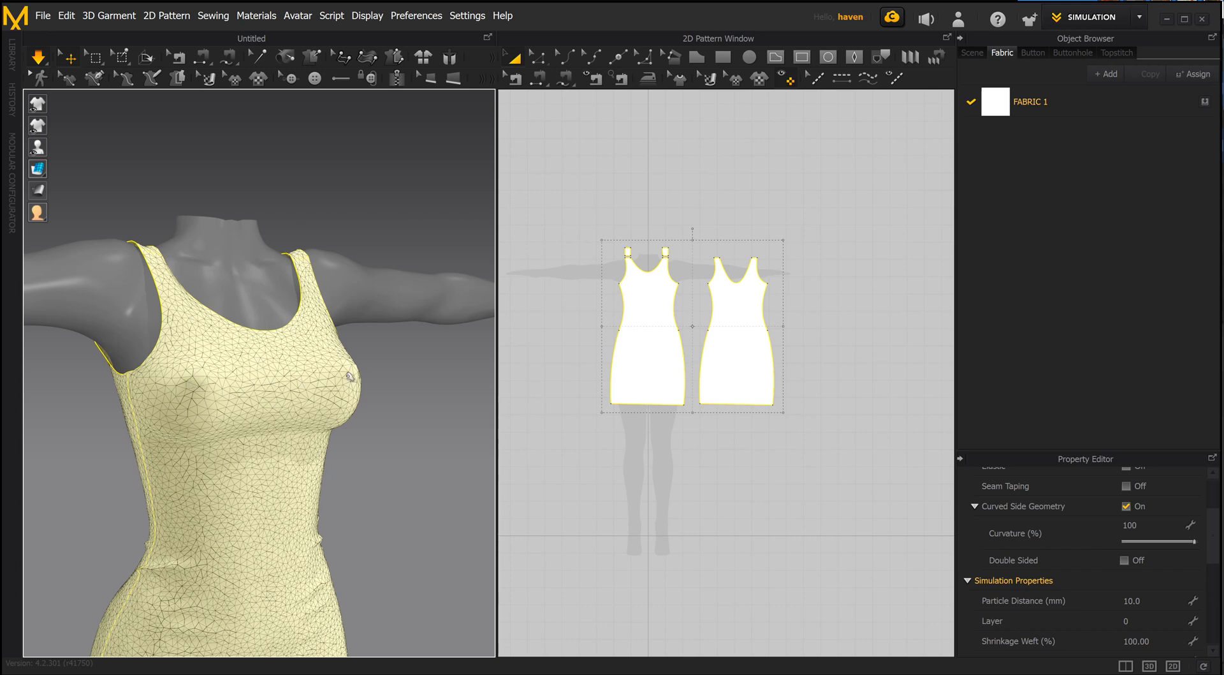
right_click(265, 396)
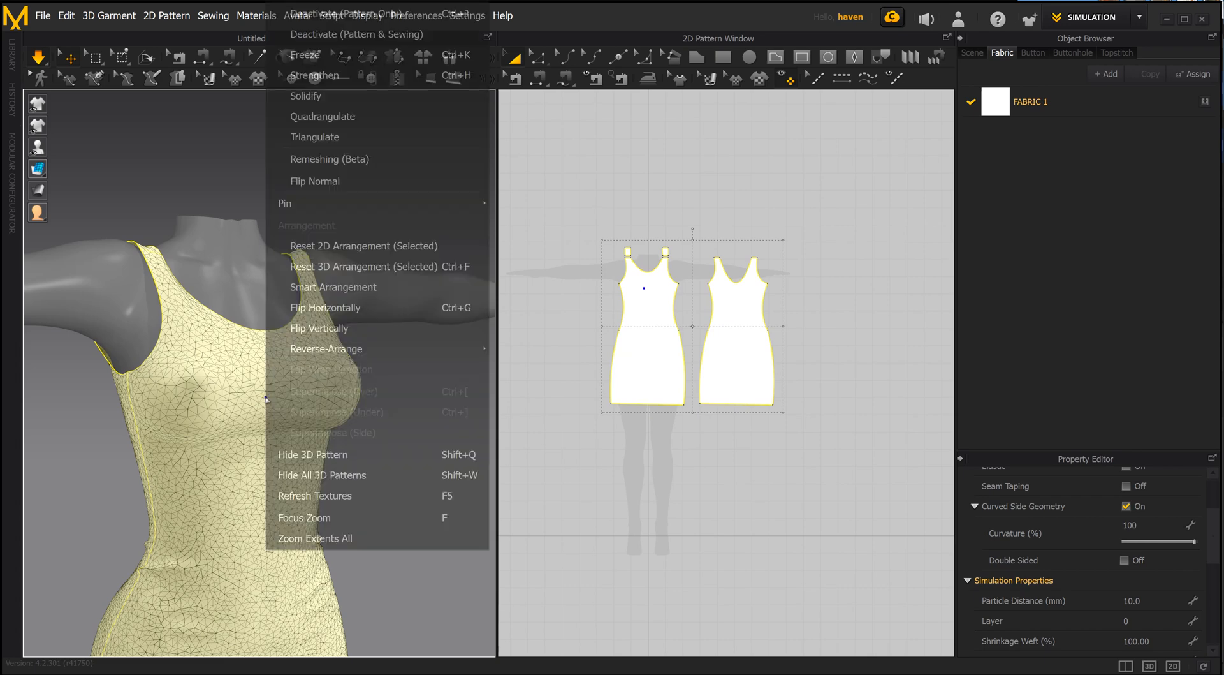
left_click(315, 115)
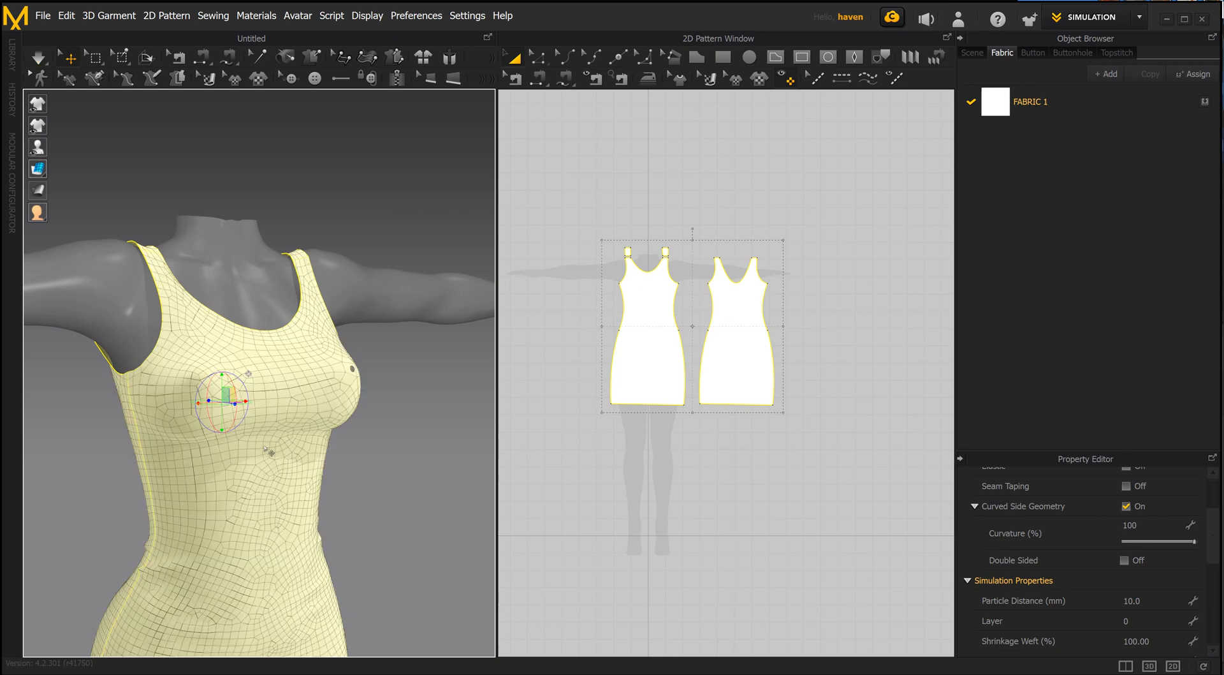
Step: Examine the dress's quad mesh from the side, back and front, checking the side seam and the folds at the waist
scroll(253, 484, "down", 3)
right_click_drag(241, 530, 308, 432)
scroll(245, 395, "up", 6)
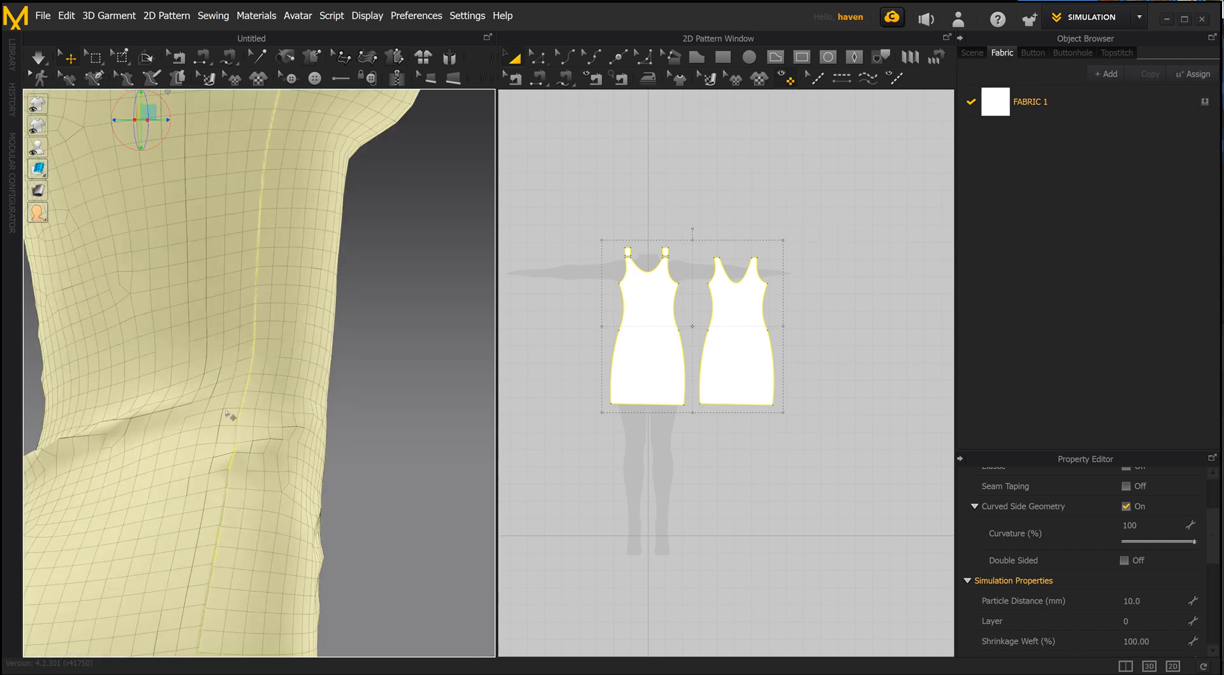
scroll(228, 414, "down", 2)
scroll(229, 416, "up", 4)
scroll(220, 418, "down", 2)
scroll(216, 458, "down", 5)
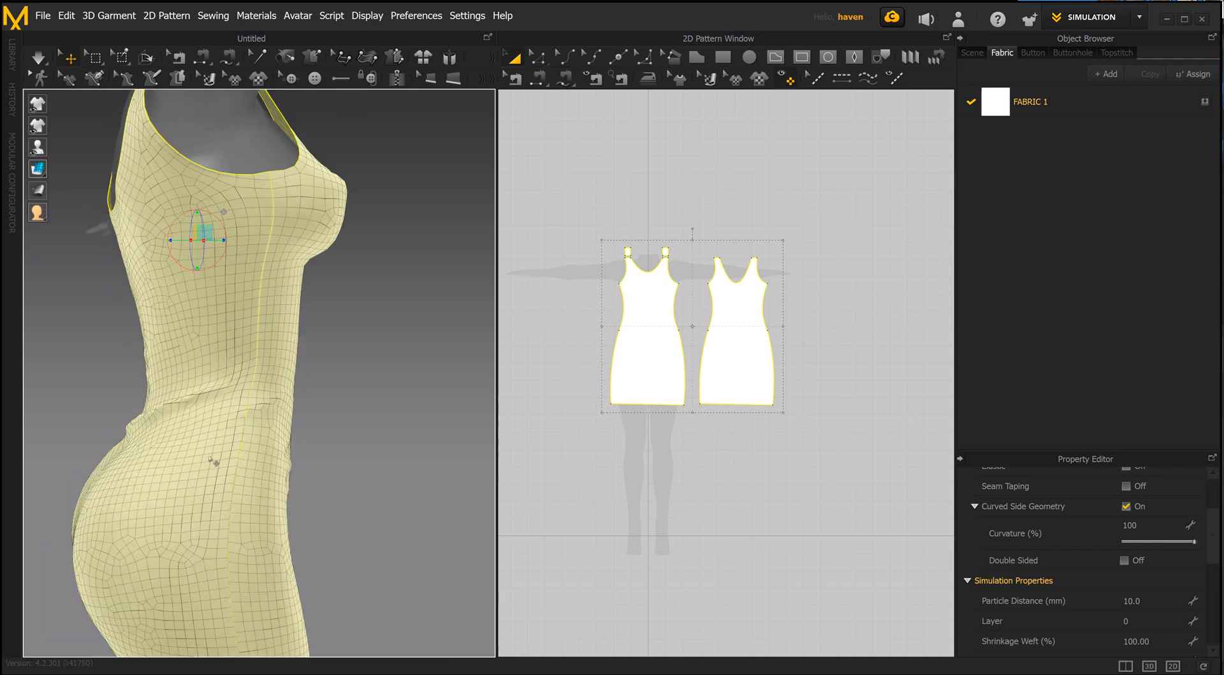
right_click_drag(221, 463, 279, 455)
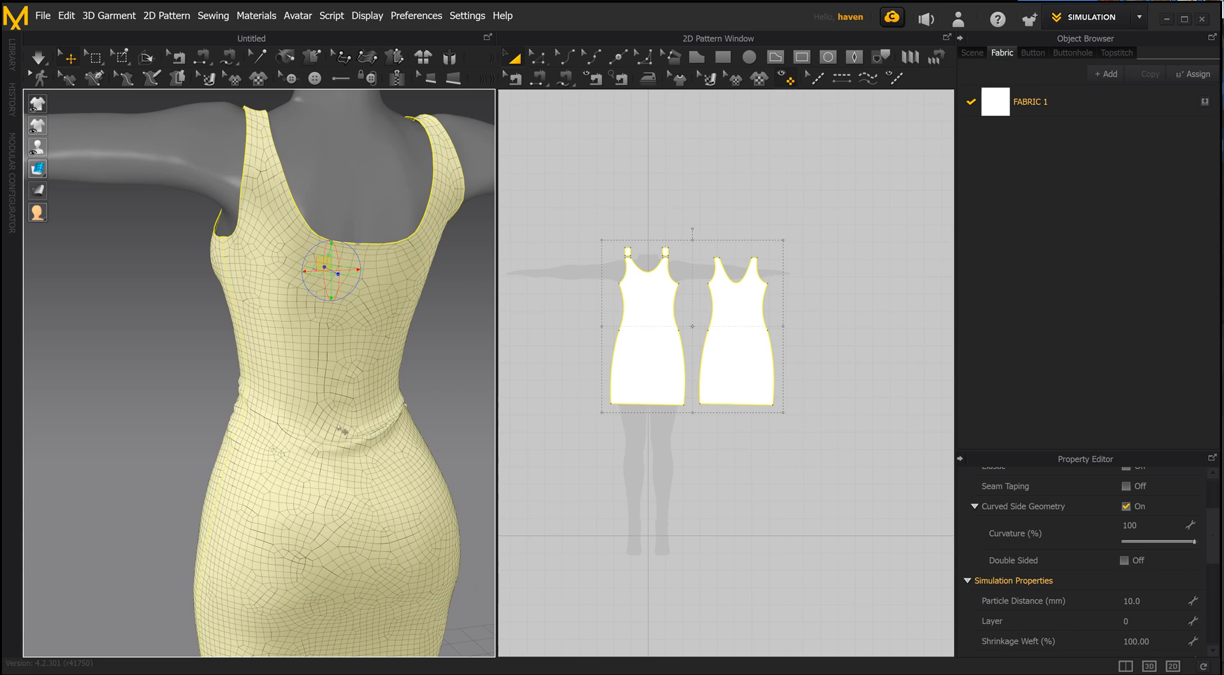
scroll(347, 430, "up", 2)
scroll(347, 431, "down", 5)
right_click_drag(305, 461, 464, 470)
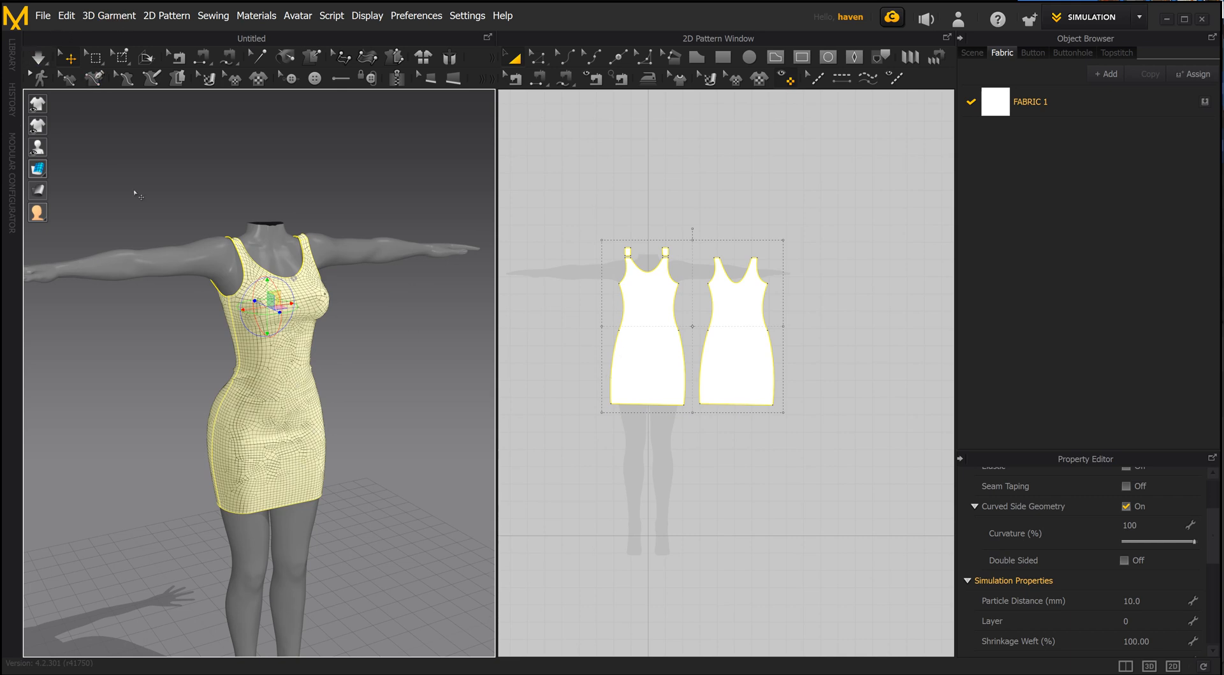
Step: Export the selected patterns as the OBJ file "tut dress" in the Bento Buddy folder, as a single, welded, thin object scaled in metres
left_click(43, 15)
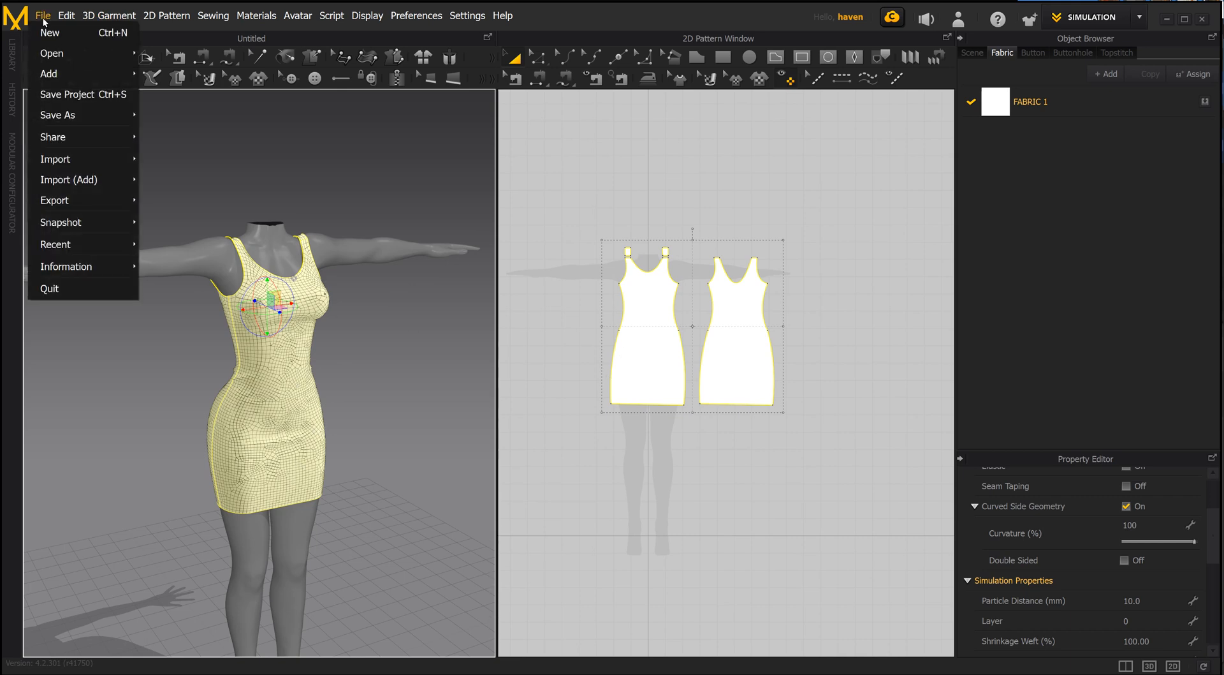
mouse_move(67, 62)
mouse_move(70, 203)
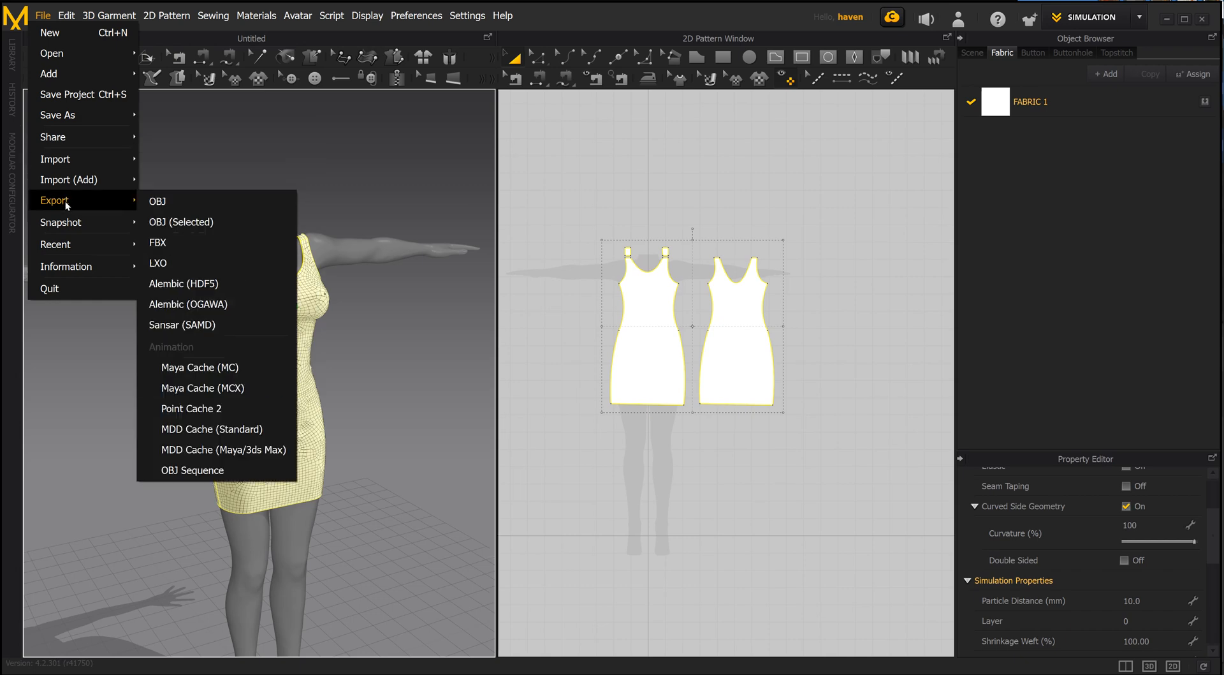
left_click(200, 221)
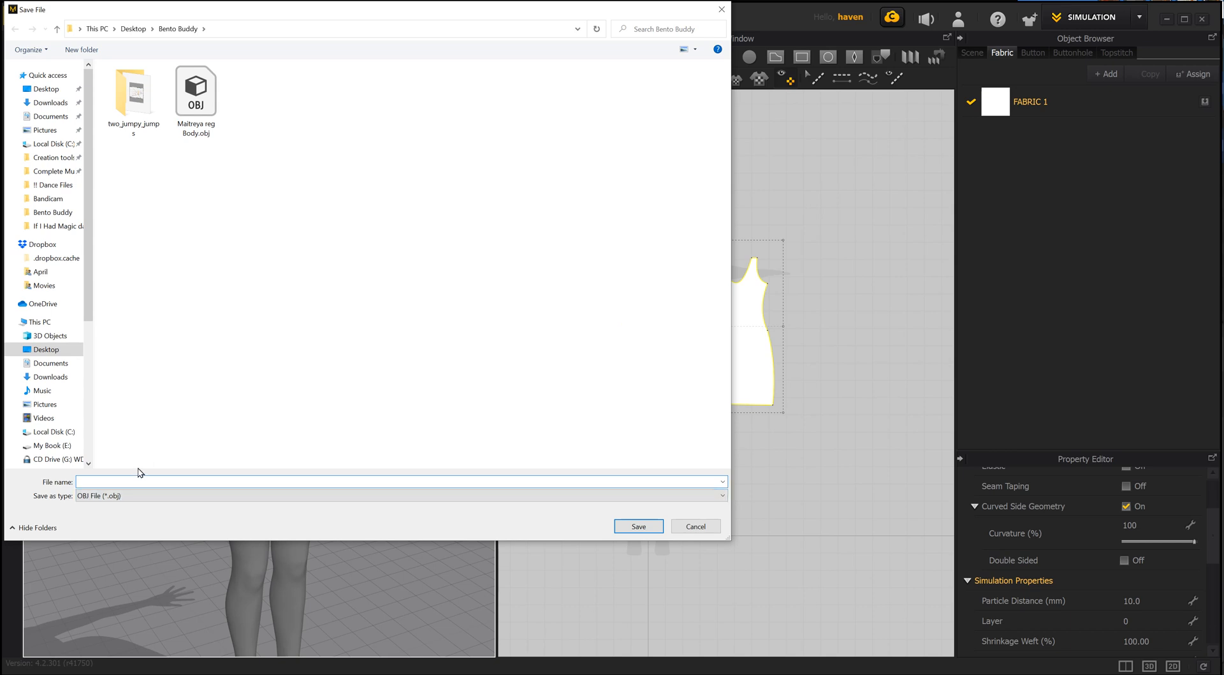
type("tut dress")
key("Return")
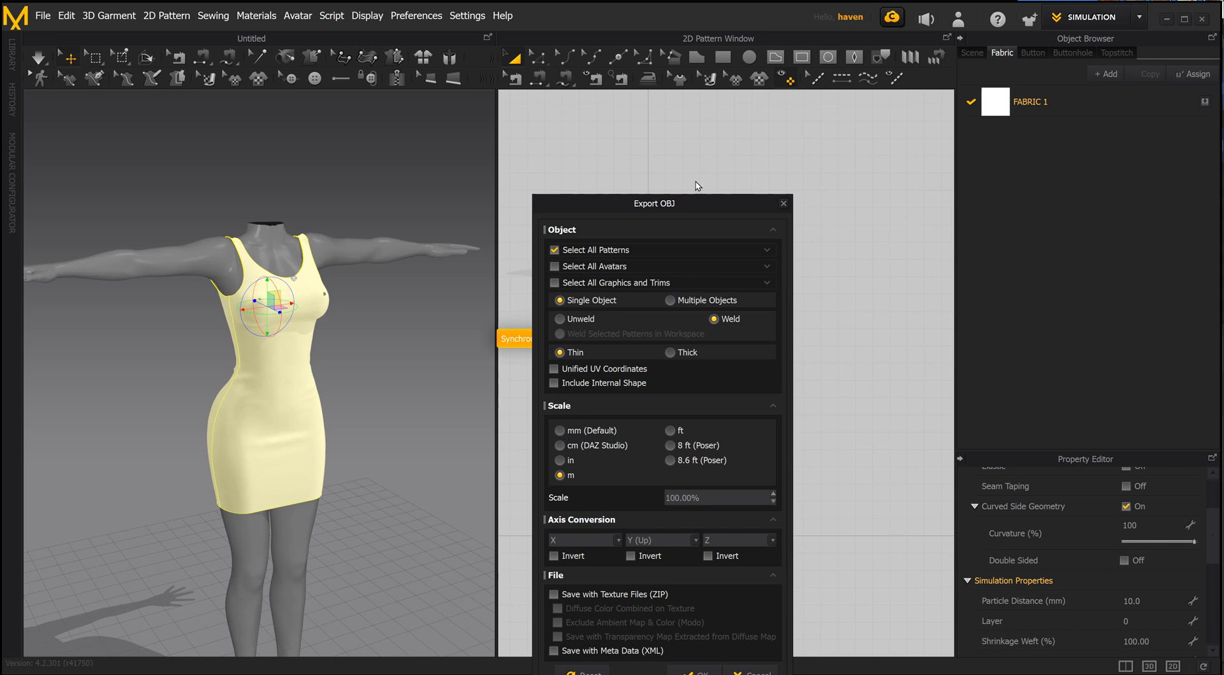
left_click_drag(693, 202, 664, 85)
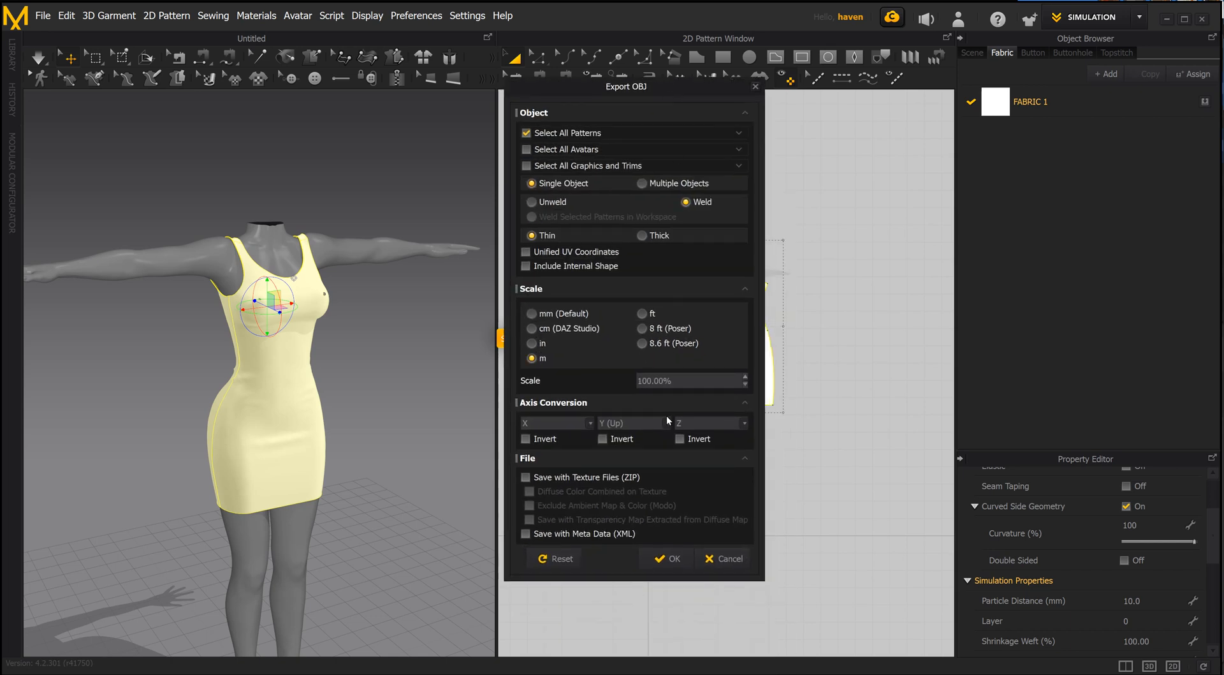
left_click(673, 560)
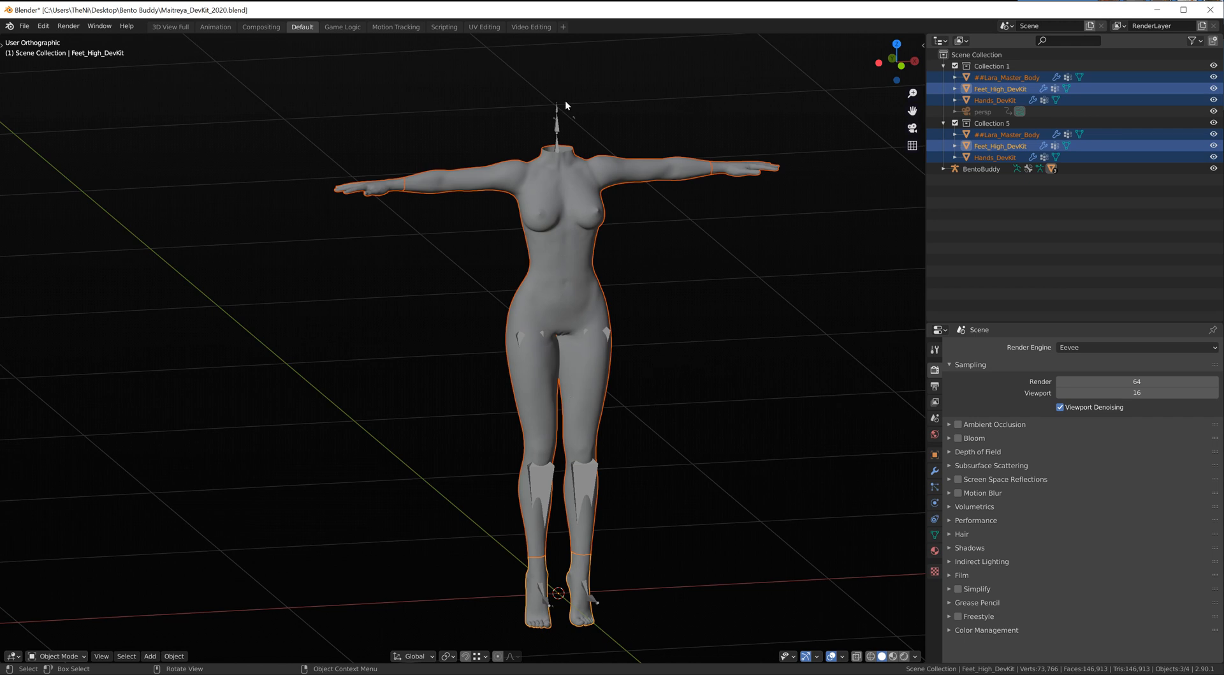
Step: Switch to Blender, select the BentoBuddy armature and set its bones to display in front of the body
left_click(556, 129)
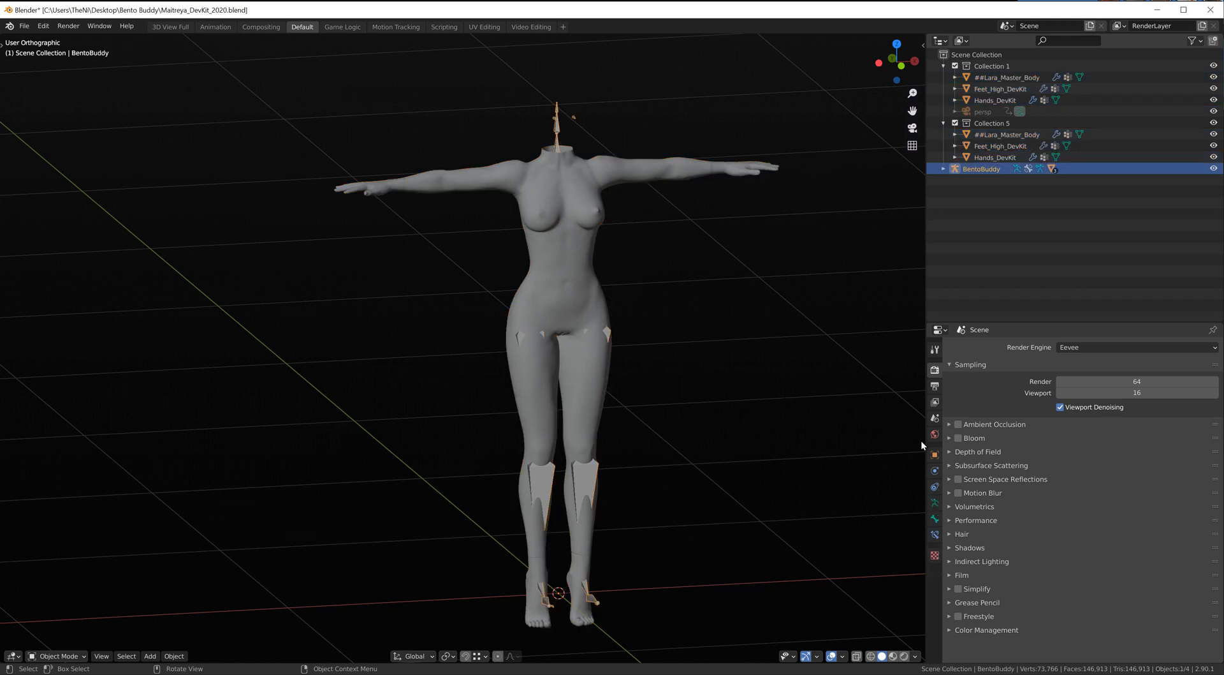
left_click(934, 503)
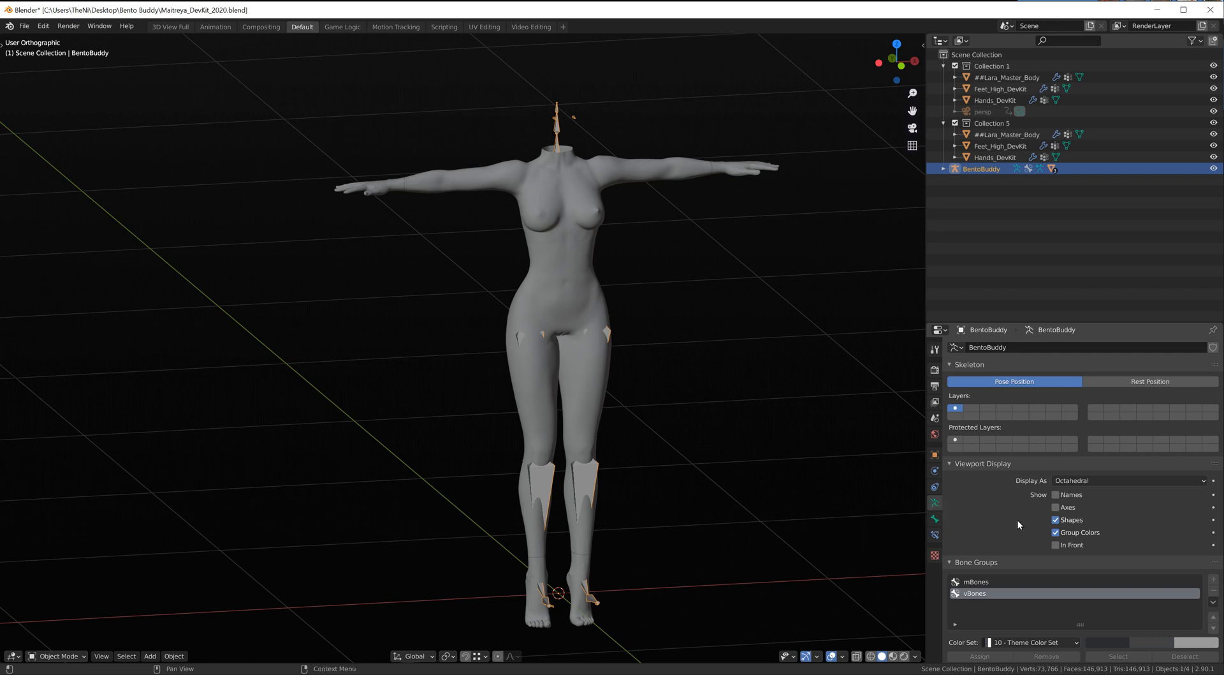
left_click(1056, 545)
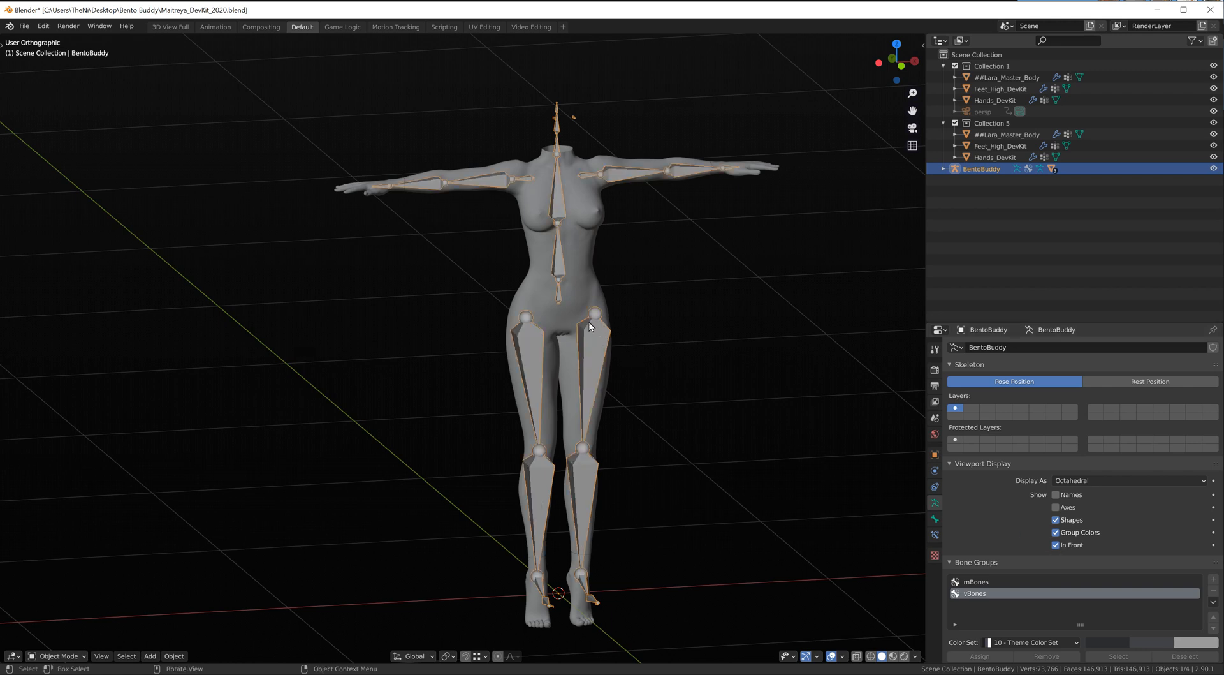
right_click(581, 364)
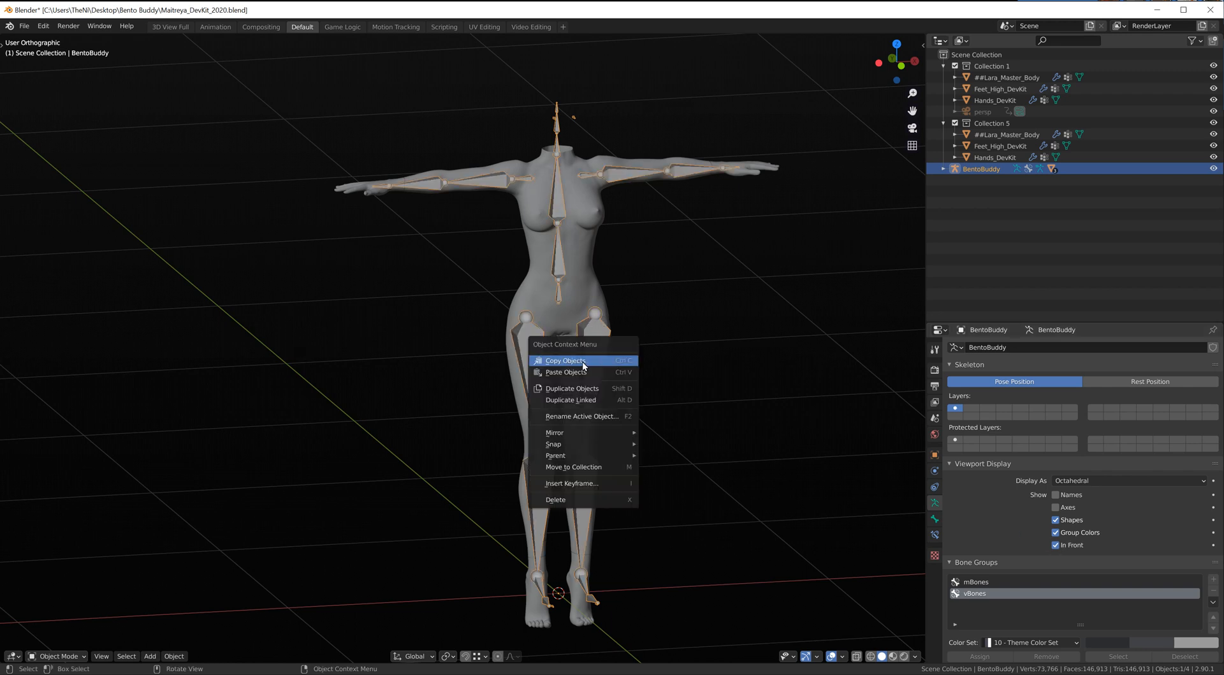
Step: Import the OBJ file "tut dress.obj" from the Bento Buddy folder into the scene
right_click(711, 361)
right_click(878, 244)
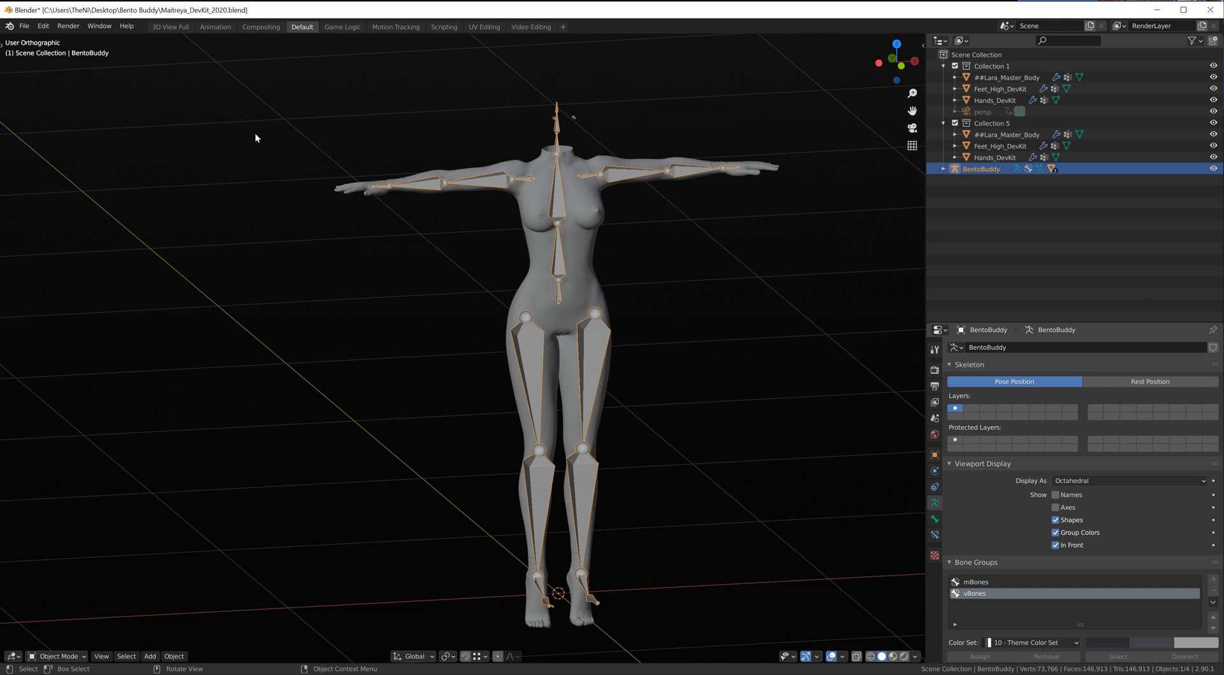
left_click(25, 26)
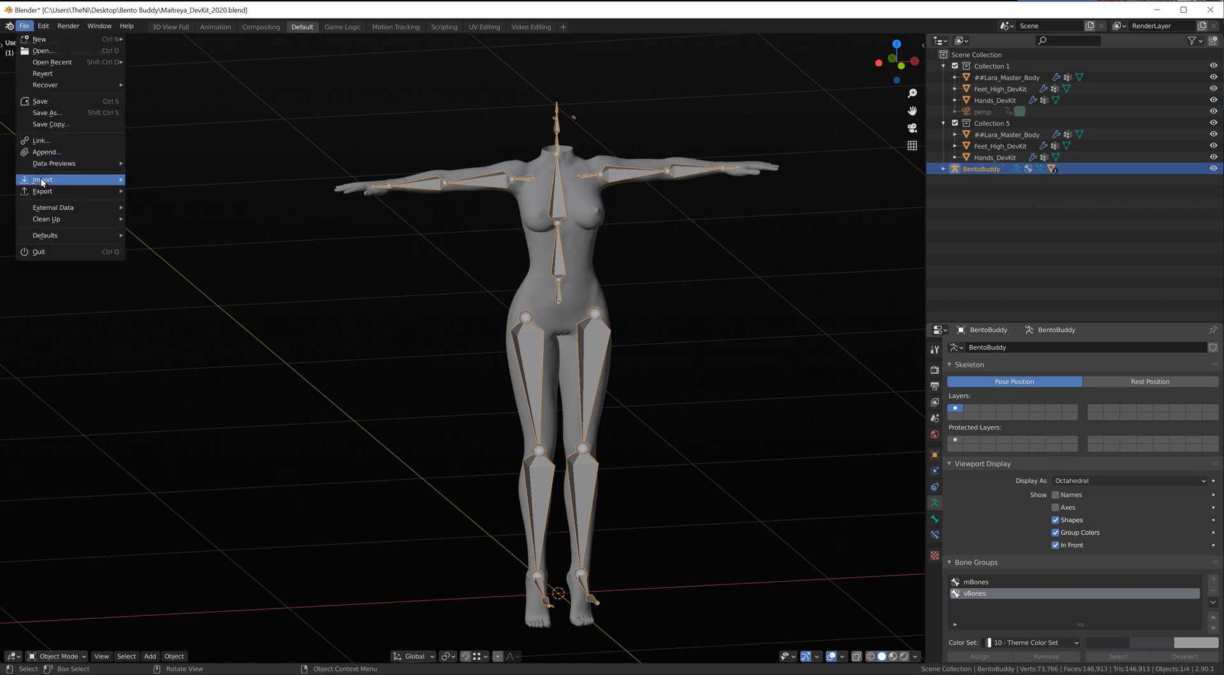
mouse_move(125, 185)
left_click(194, 270)
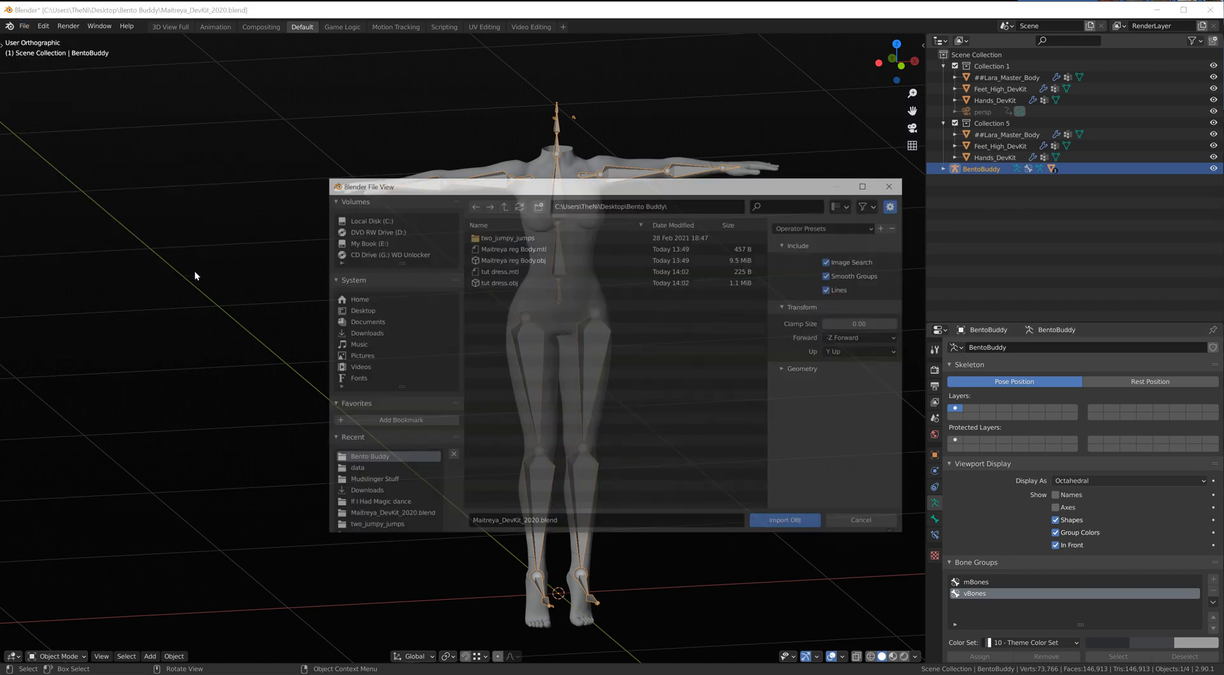
left_click(503, 282)
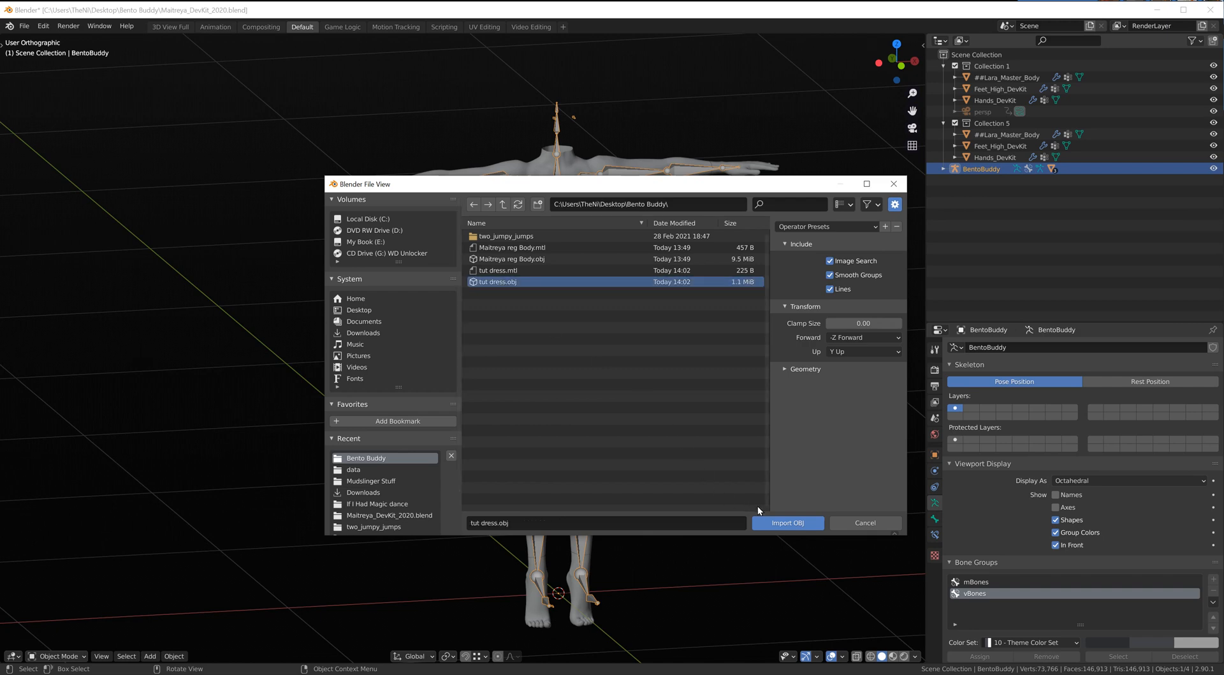
left_click(779, 521)
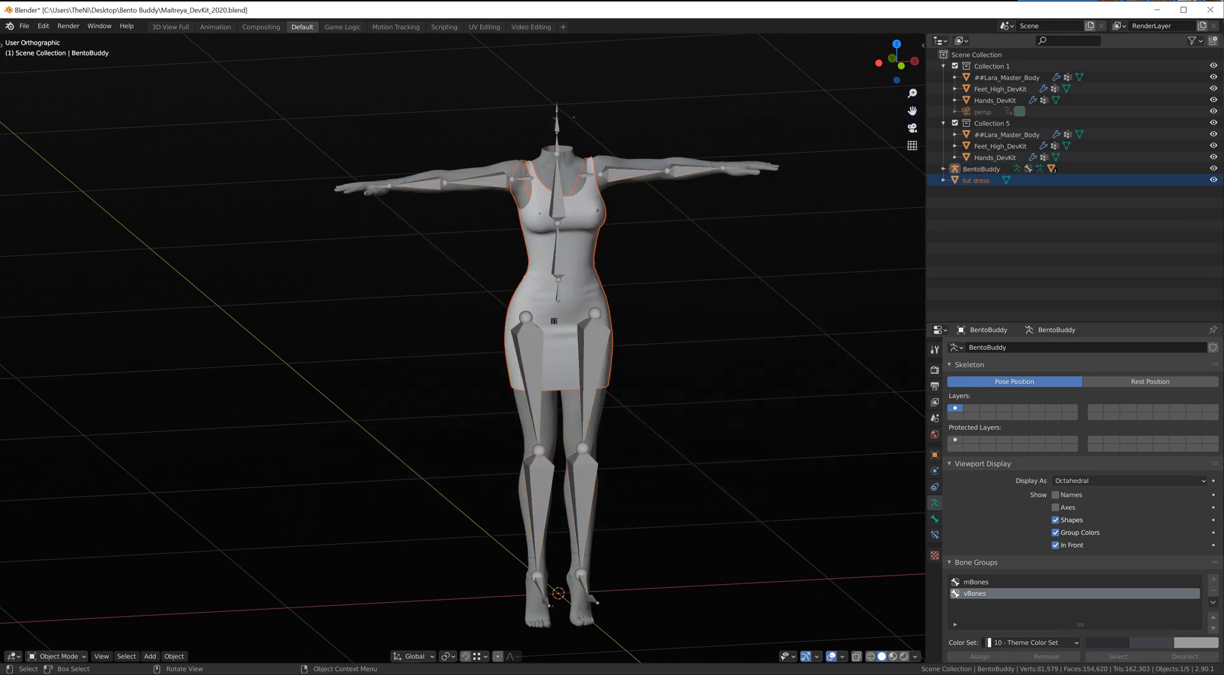
Step: Examine the imported dress's fit on the body from the front and side, checking the waist and where the bust pokes through
scroll(584, 255, "up", 7)
right_click(604, 356)
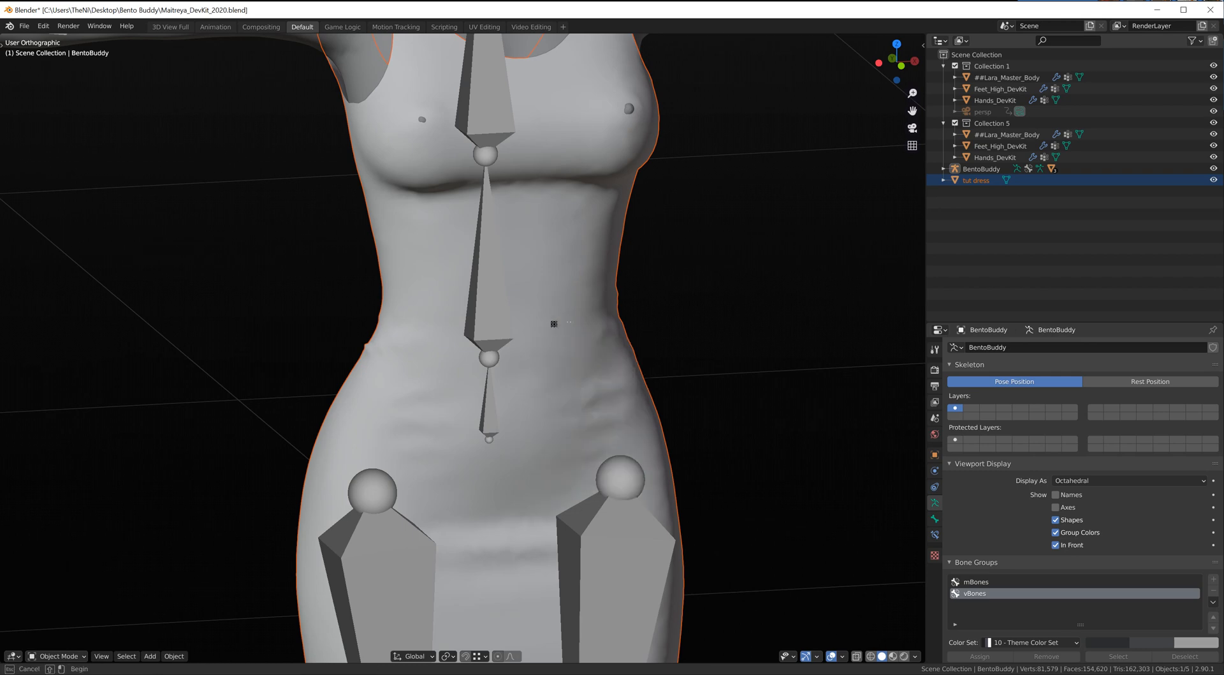
left_click(552, 292, "shift")
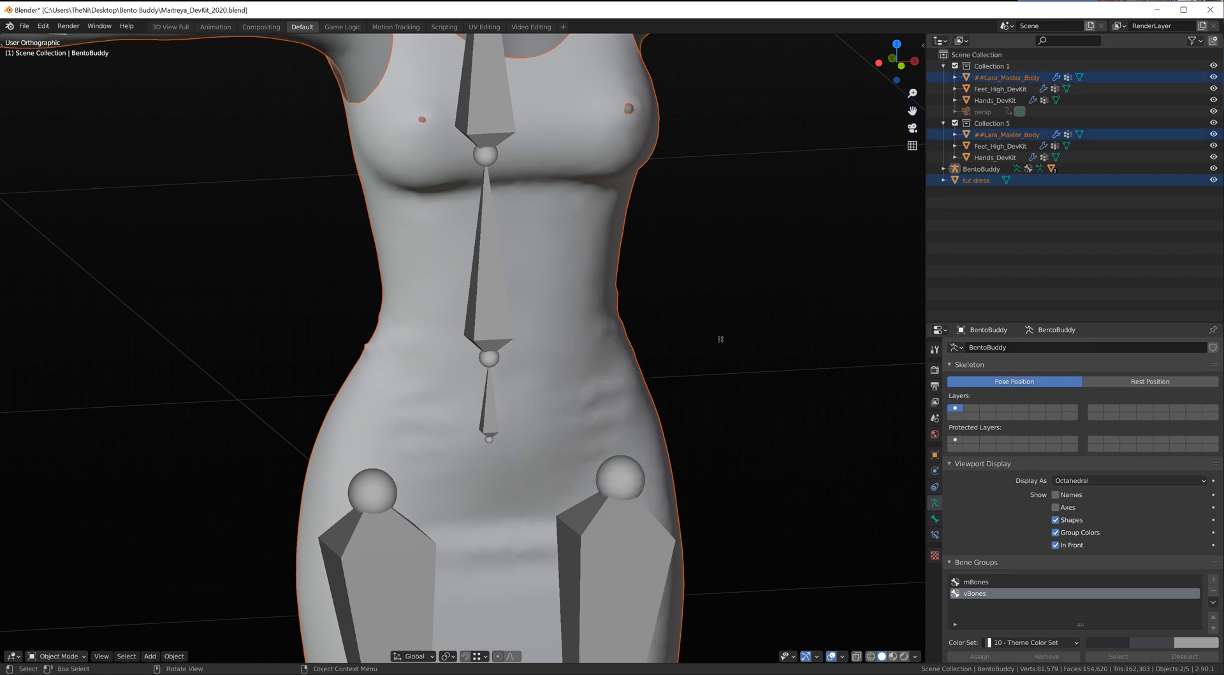
middle_click_drag(751, 338, 607, 347)
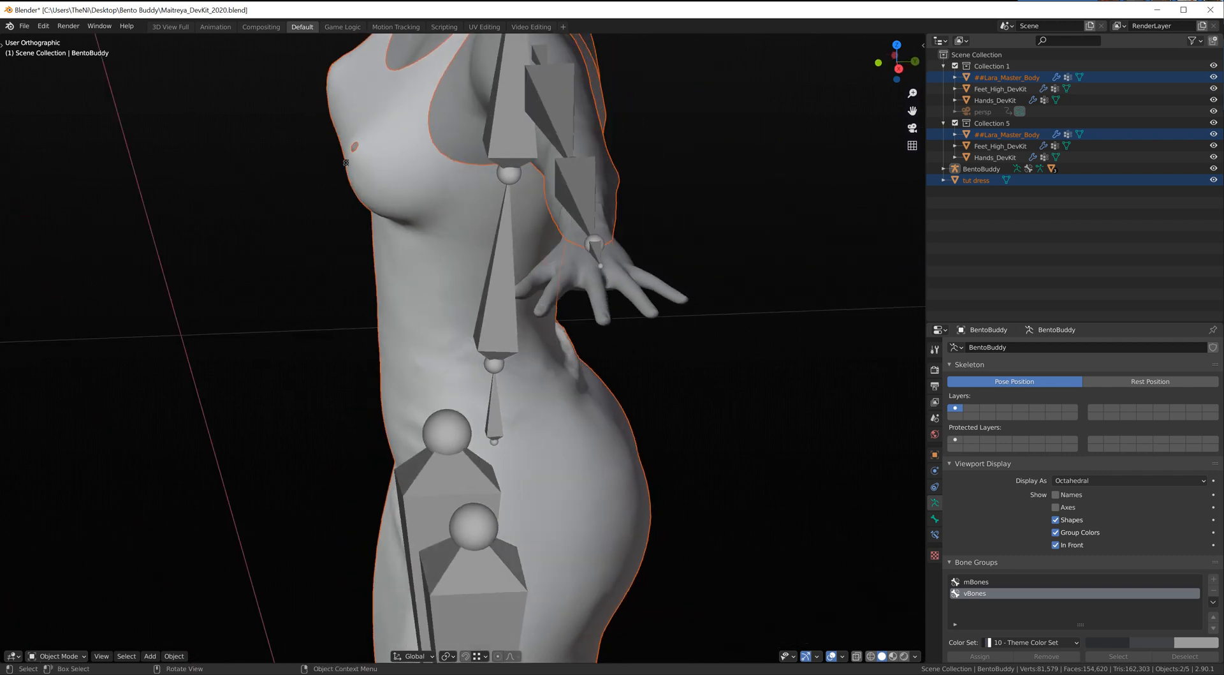
right_click(305, 338)
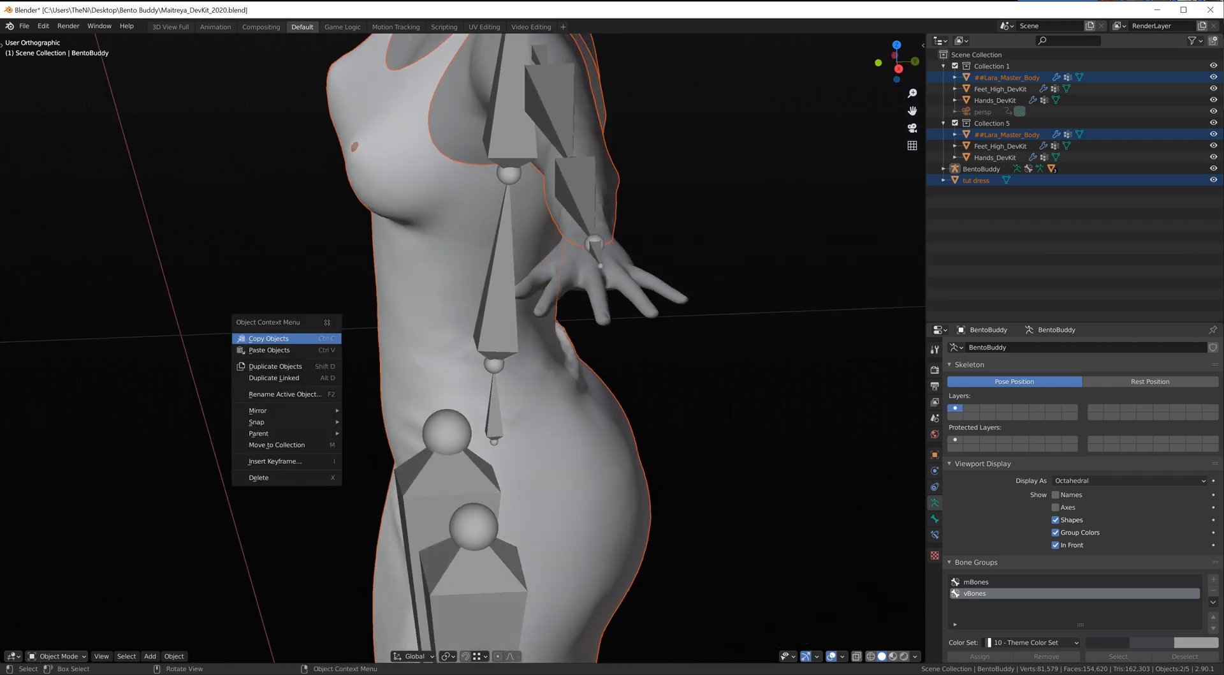
right_click(288, 252)
mouse_move(347, 282)
left_mouse_down()
mouse_move(367, 283)
mouse_move(341, 275)
left_mouse_up()
middle_click_drag(341, 276, 485, 271)
scroll(472, 267, "down", 4)
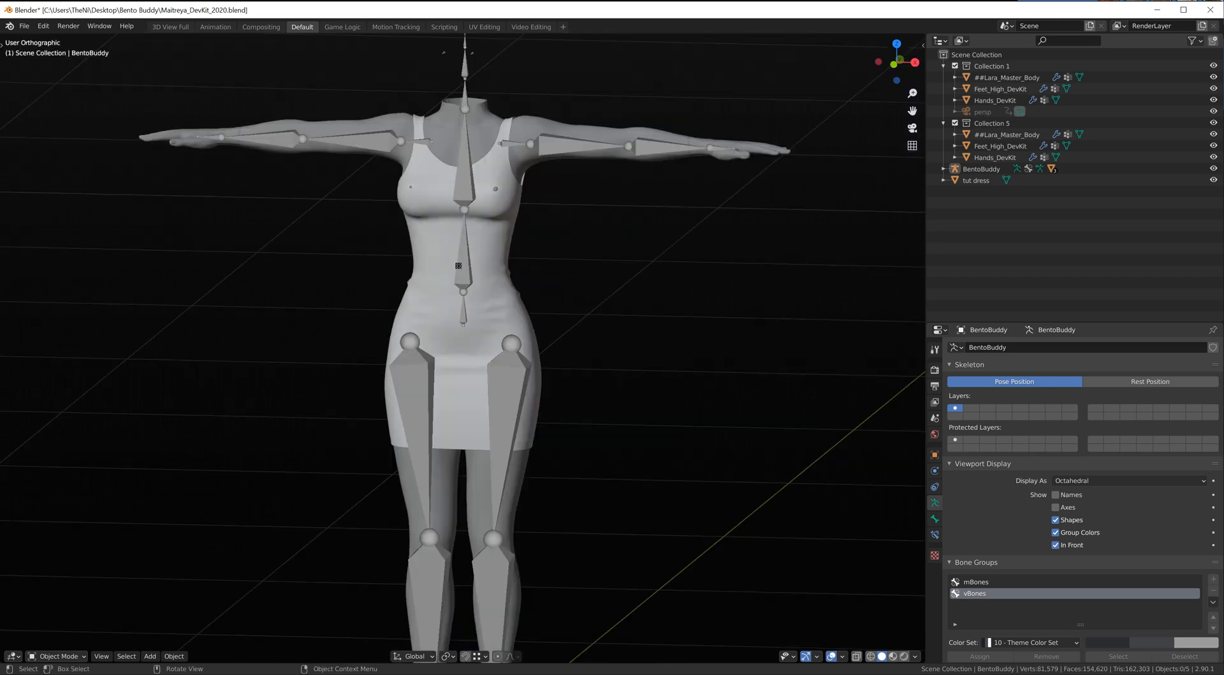
scroll(459, 265, "up", 4)
middle_click_drag(450, 276, 474, 271)
middle_click_drag(528, 286, 516, 230)
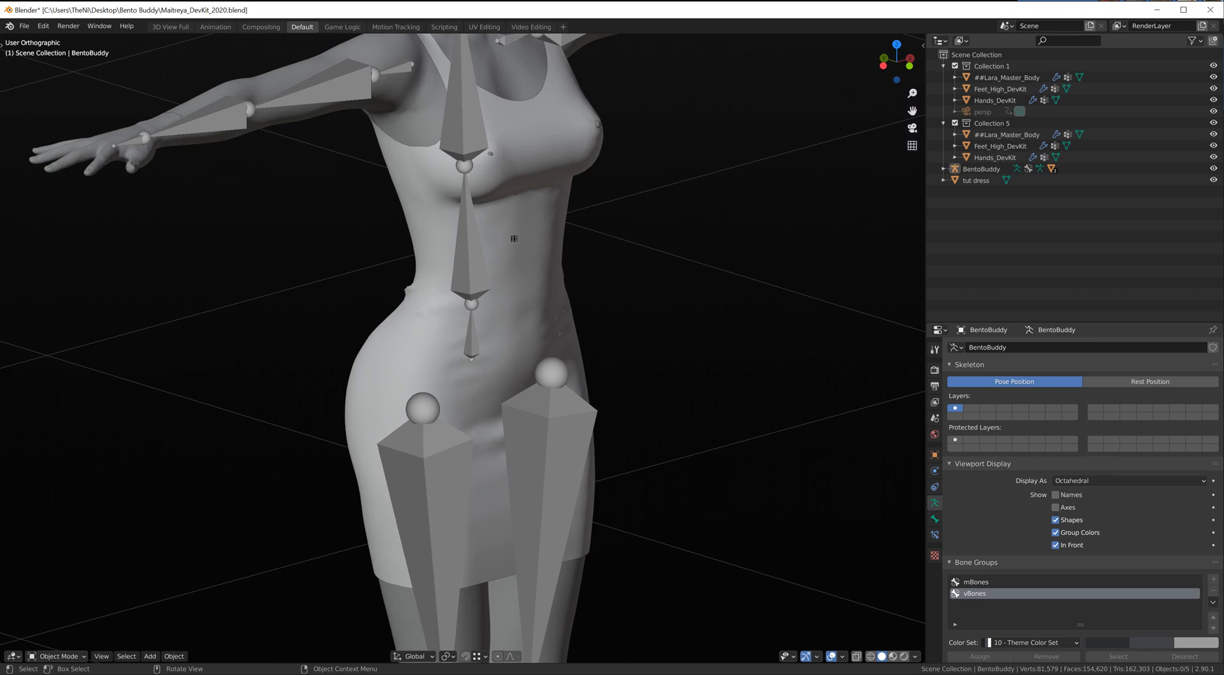
Step: In Edit Mode on the dress, select the vertices around the avatar's left nipple and grow the selection once
left_click(514, 238)
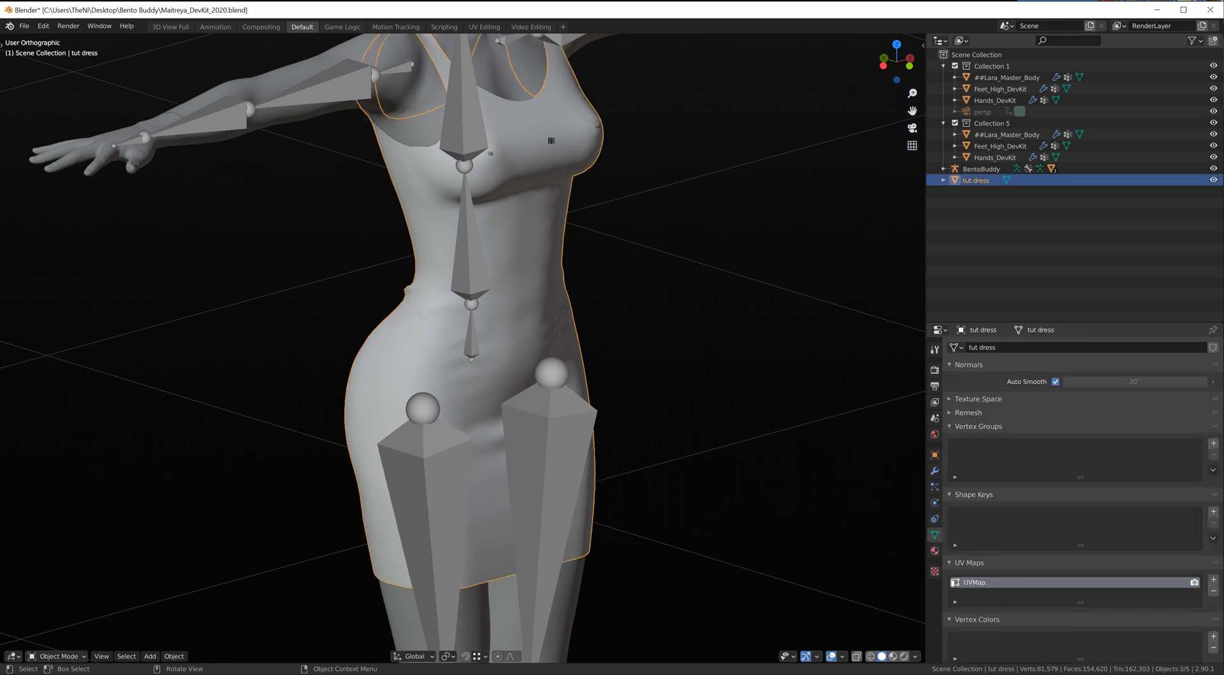
key("Tab")
key("space")
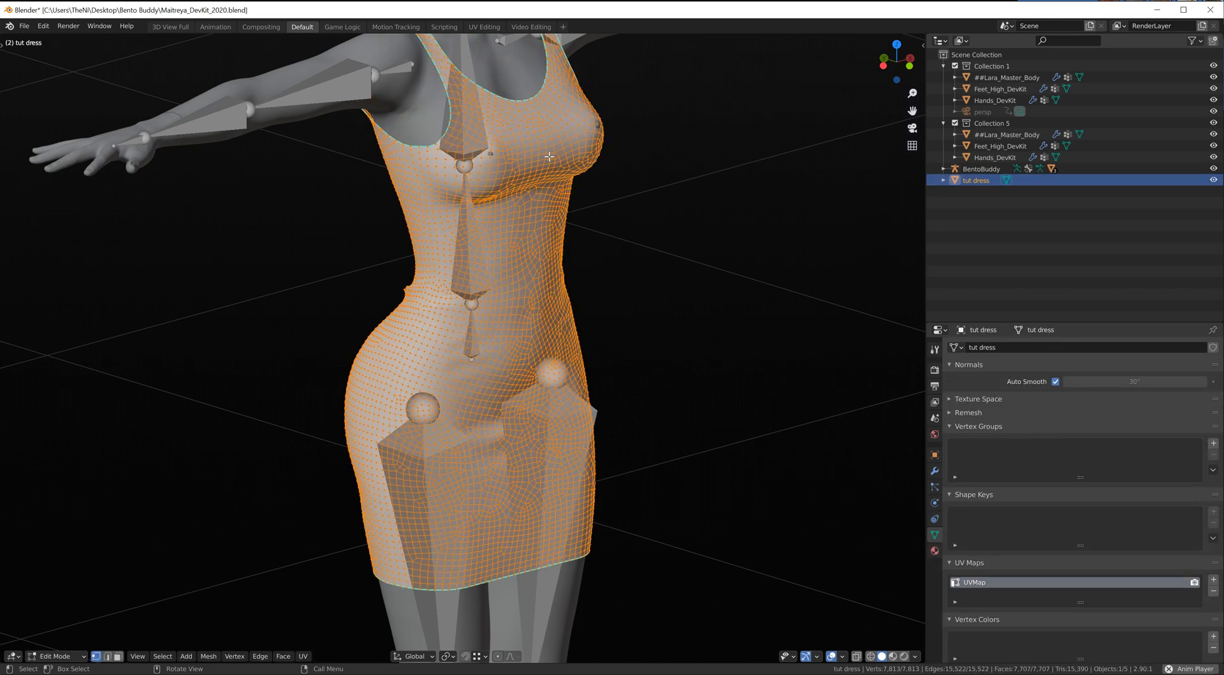
scroll(554, 116, "up", 6)
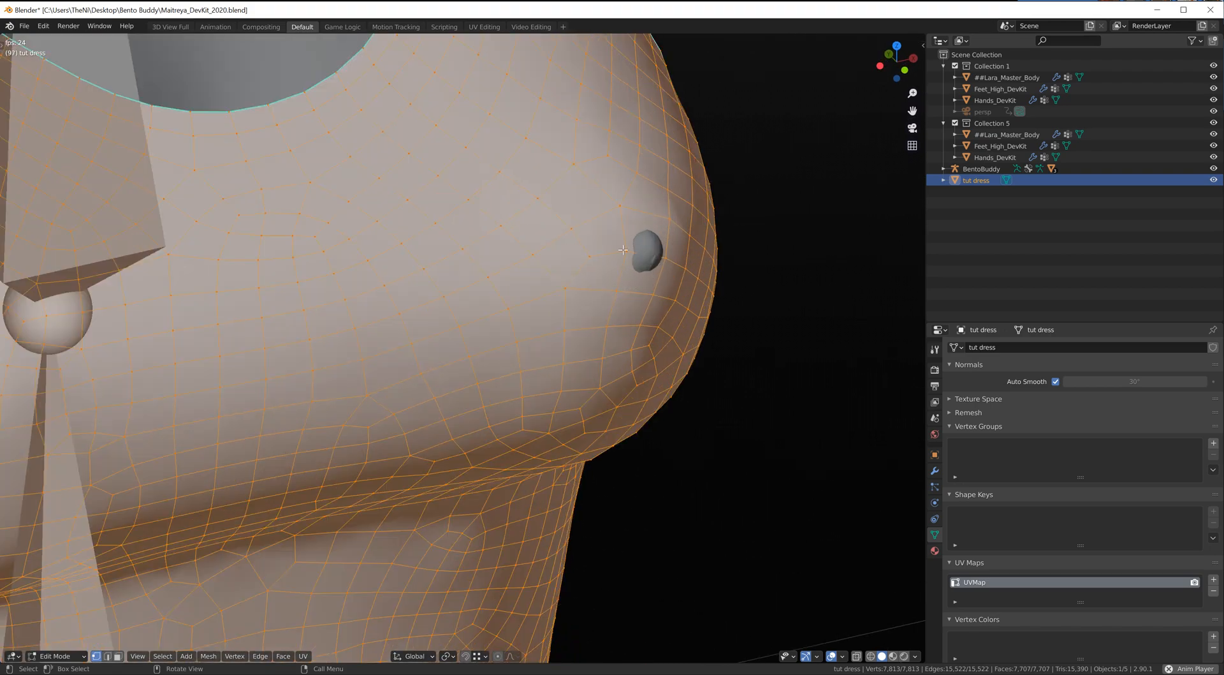
left_click(623, 250)
left_click(665, 256, "shift")
left_click(653, 294, "shift")
left_click(669, 219, "shift")
left_click(616, 289, "shift")
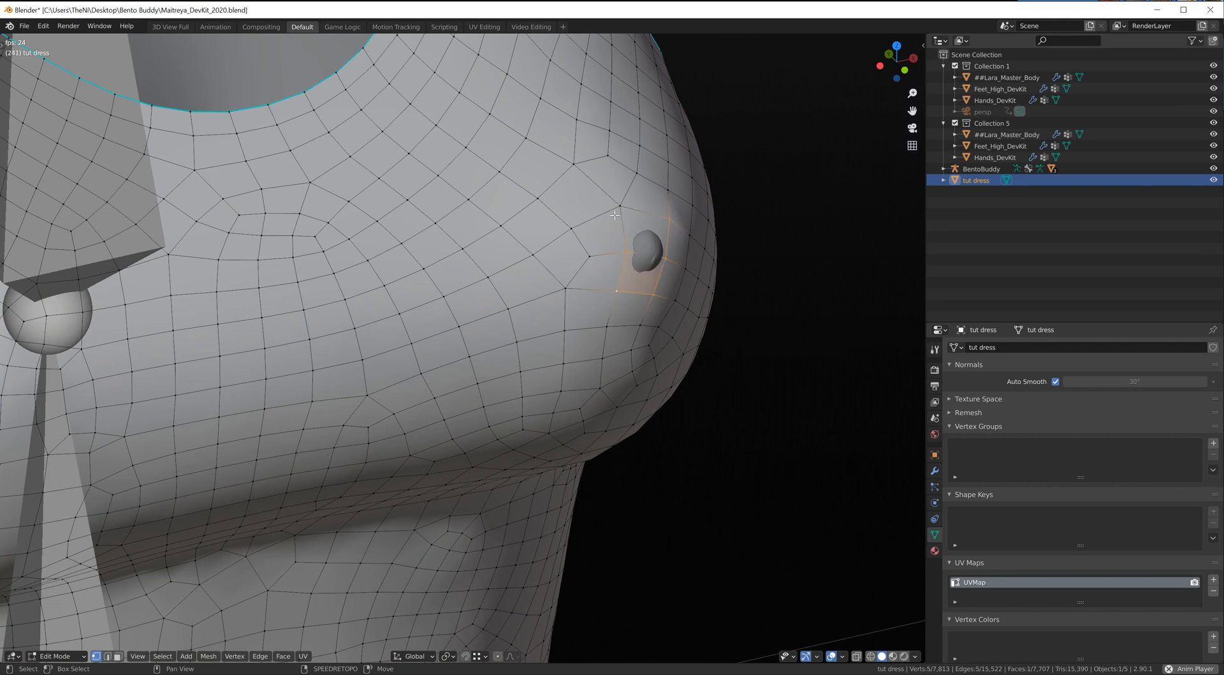
left_click(621, 209, "shift")
key("ctrl+KP_Add")
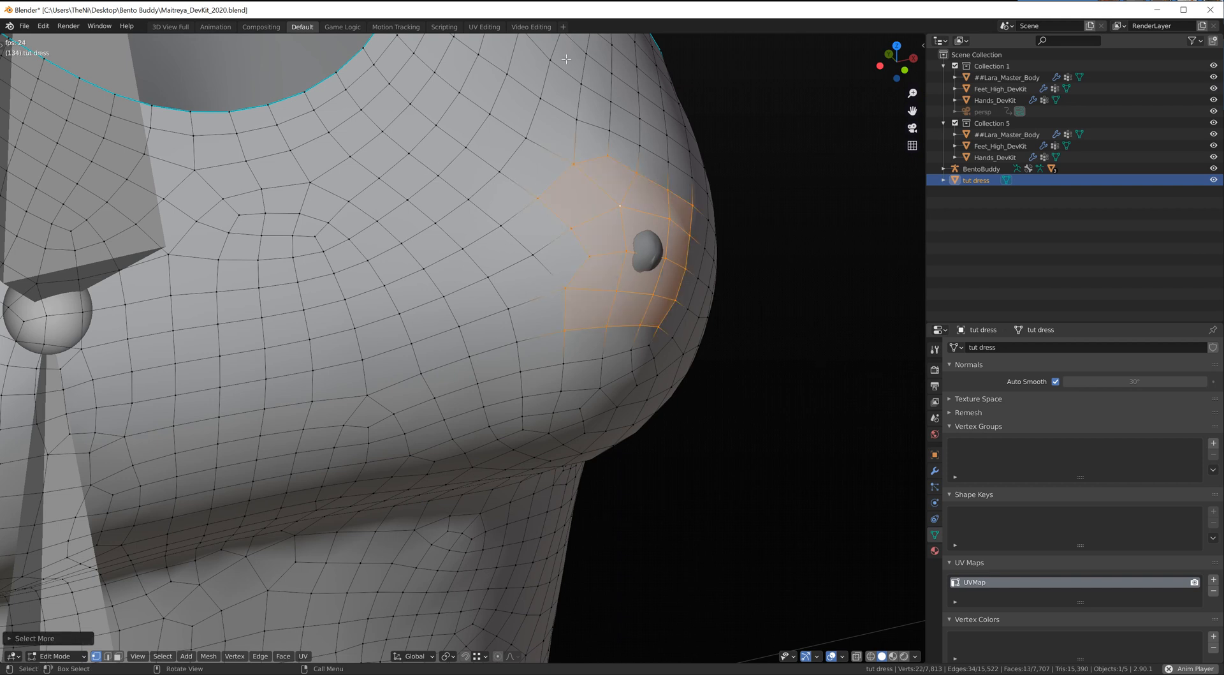
Step: With proportional editing at size 0.03, move the selected vertices about 0.003 units forward in side view to cover the left nipple
left_click(499, 656)
scroll(639, 308, "down", 6)
middle_click_drag(658, 253, 556, 297)
key("KP_3")
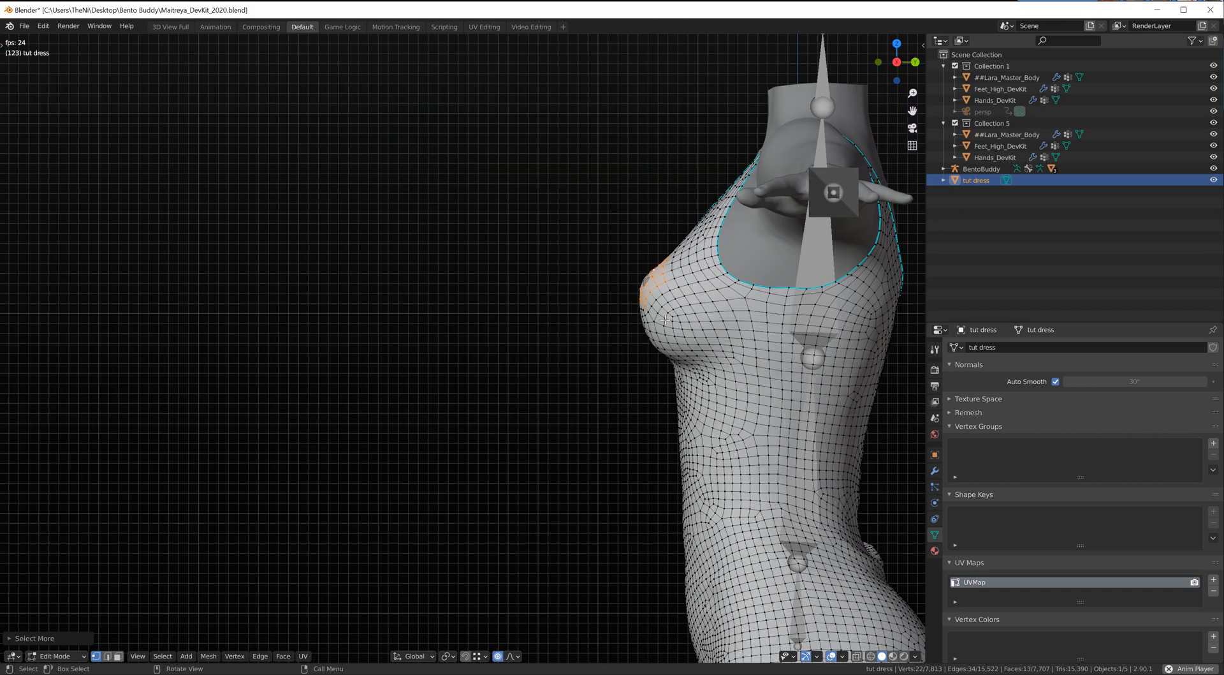
scroll(665, 329, "up", 4)
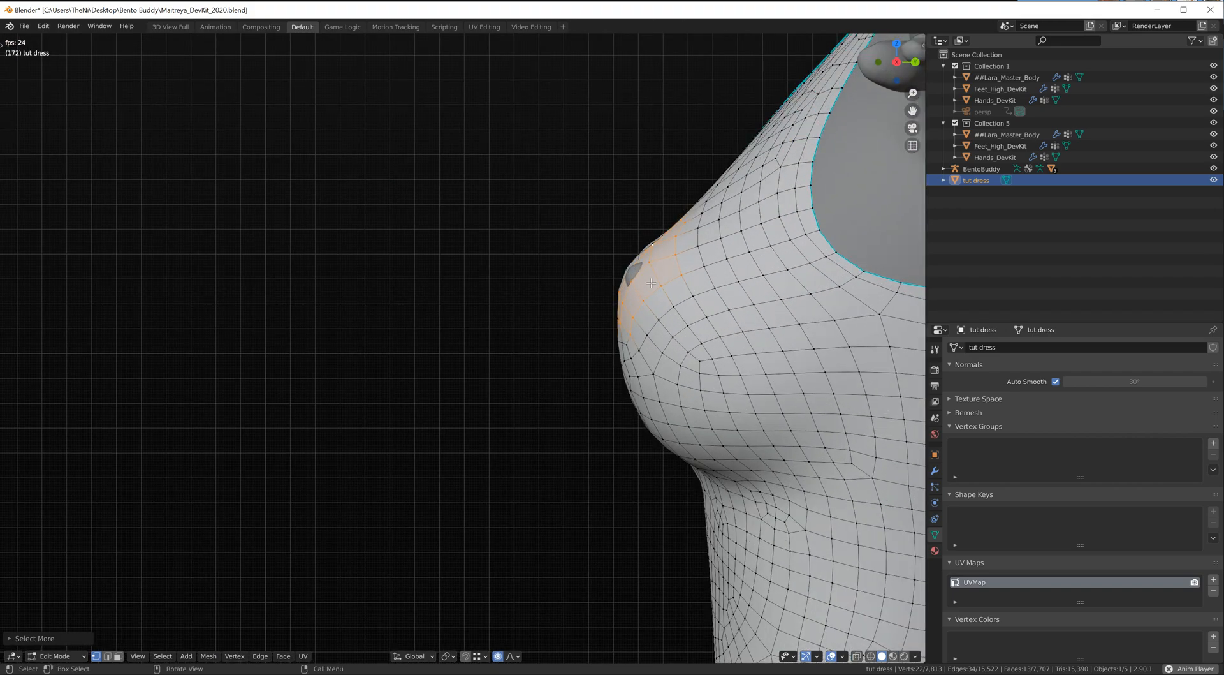
key("g")
scroll(649, 282, "up", 8)
scroll(649, 282, "up", 7)
scroll(649, 281, "up", 1)
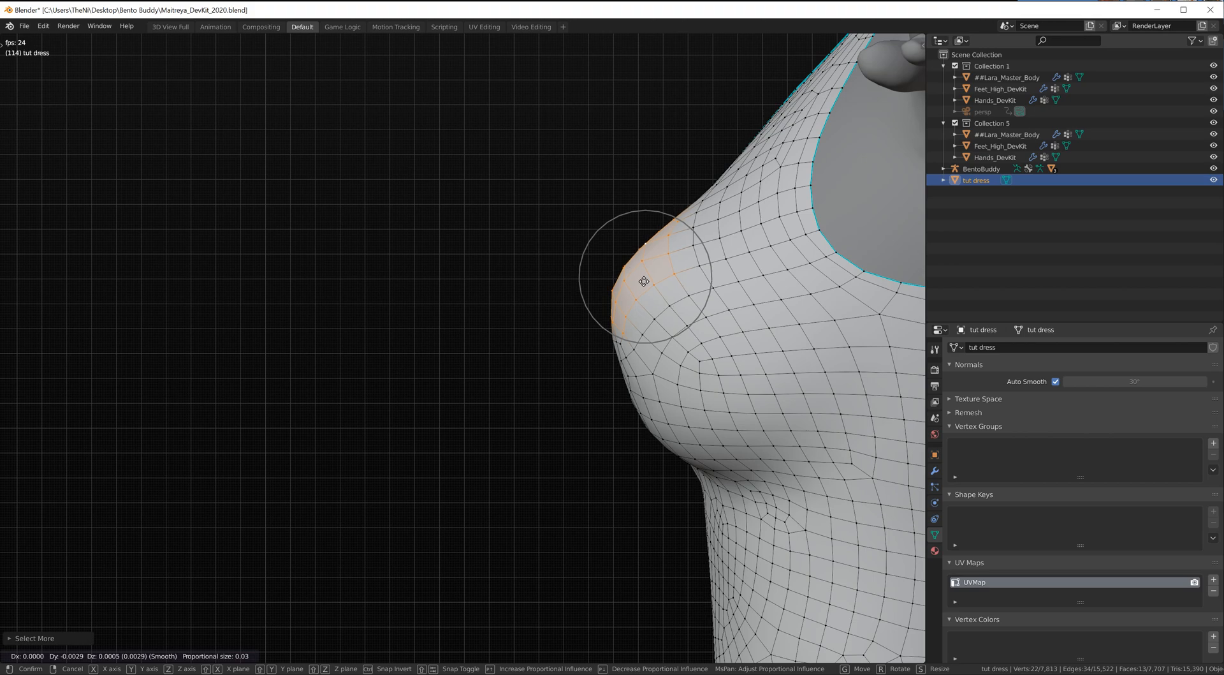
left_click(644, 281)
Step: Select the dress vertices around the avatar's right nipple and grow the selection three times
scroll(613, 337, "down", 5)
middle_click_drag(613, 337, 842, 344)
scroll(491, 325, "up", 5)
scroll(456, 306, "up", 3)
right_click(480, 301)
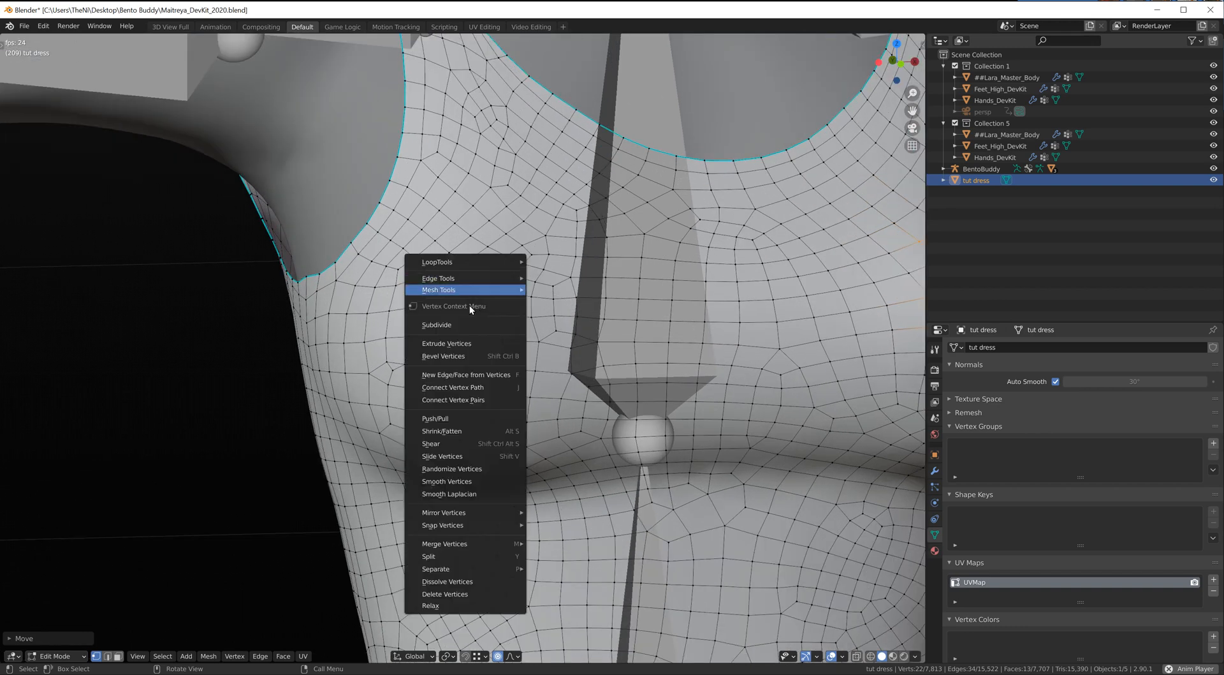
key("Escape")
left_click(473, 298)
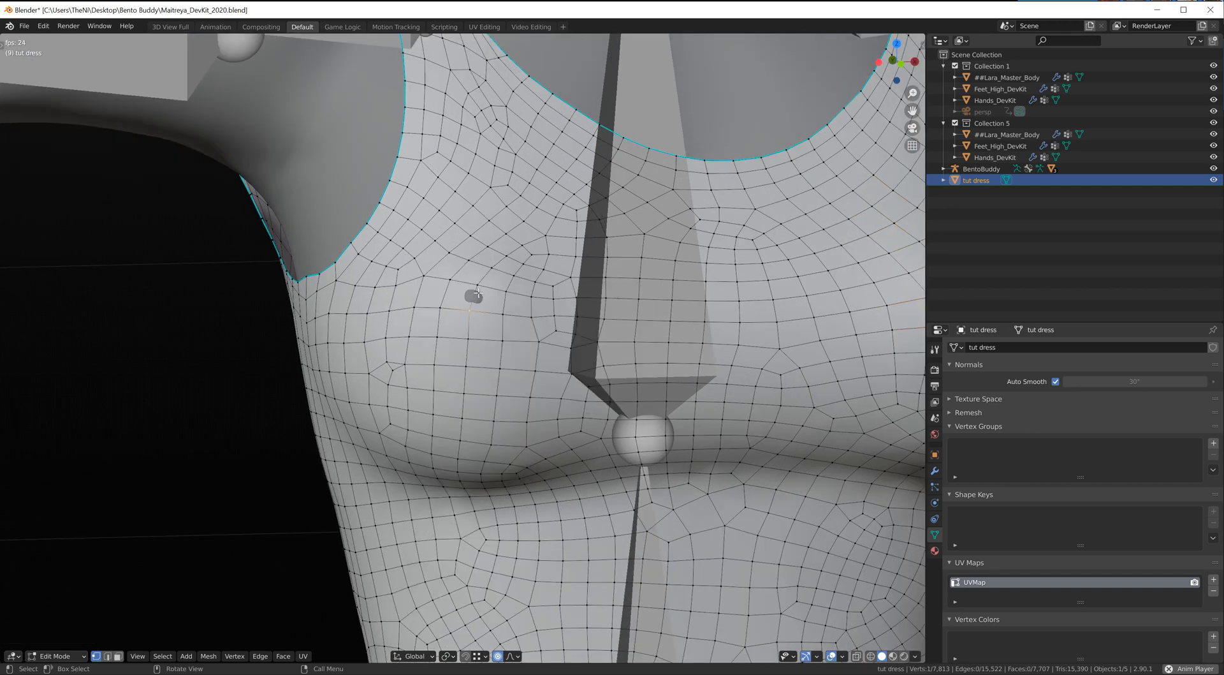
left_click(498, 314, "shift")
key("ctrl+KP_Add")
key("ctrl+KP_Add")
key("ctrl+KP_Add")
Step: Move the selected vertices about 0.002 units forward and down in side view to cover the right nipple, and return to Object Mode
scroll(490, 324, "down", 4)
middle_click_drag(490, 324, 542, 319)
scroll(462, 285, "up", 6)
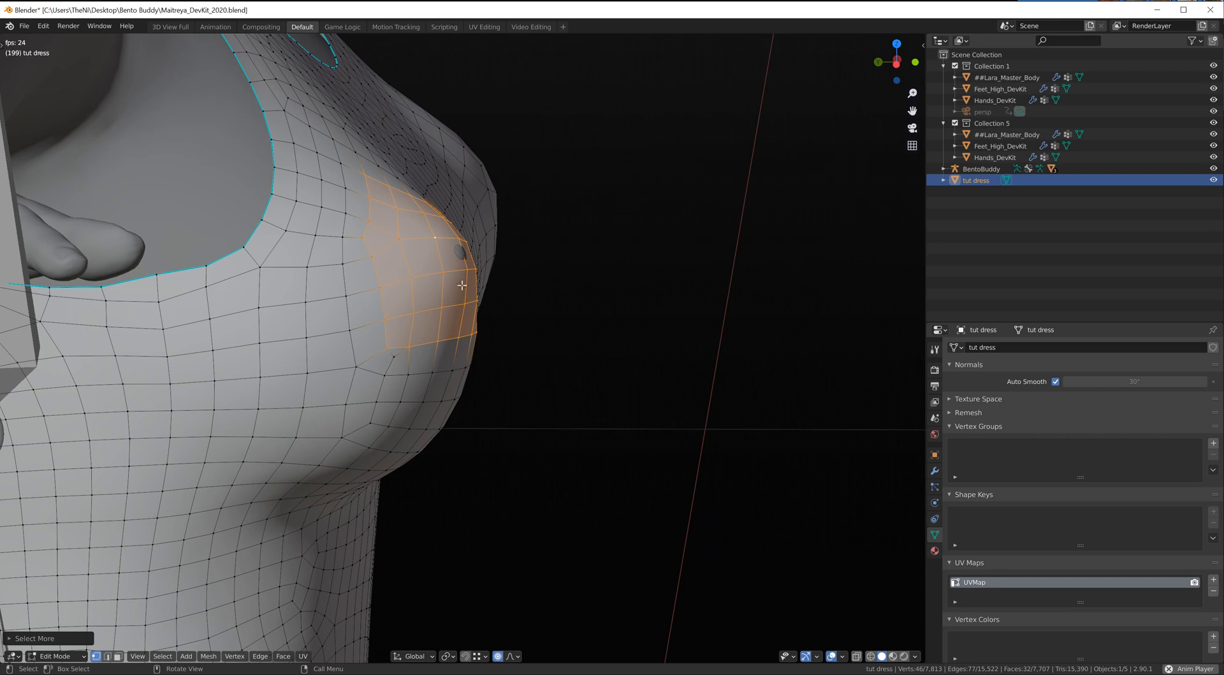
key("KP_3")
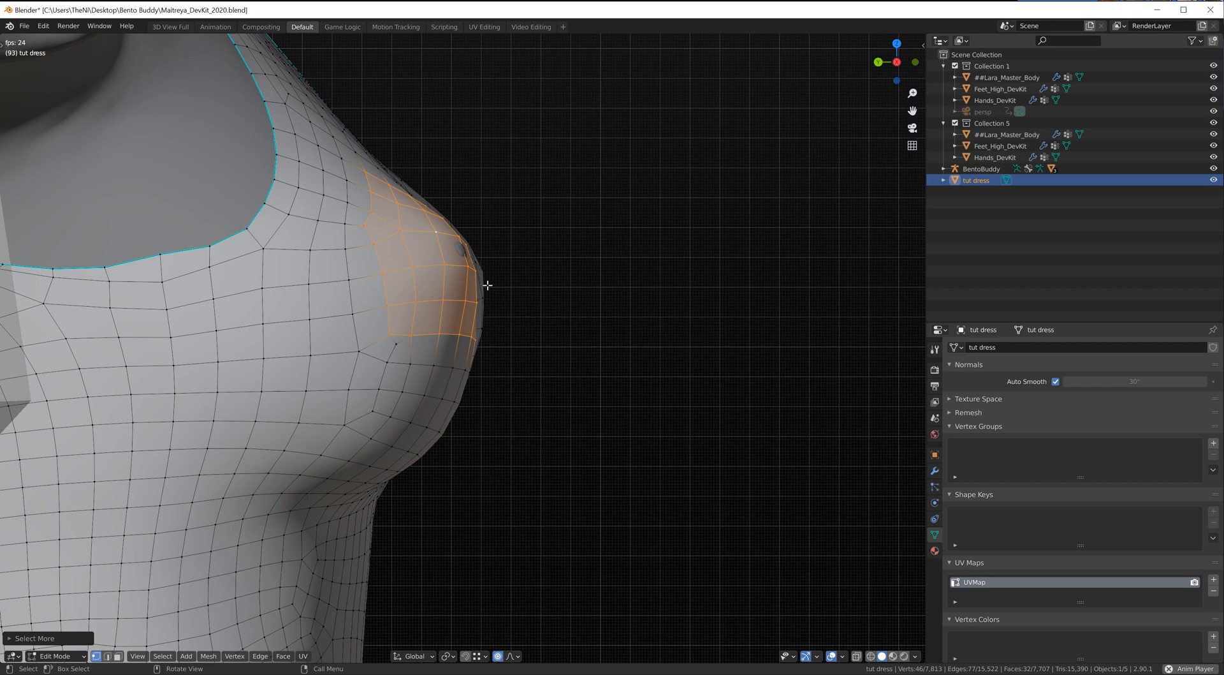
key("g")
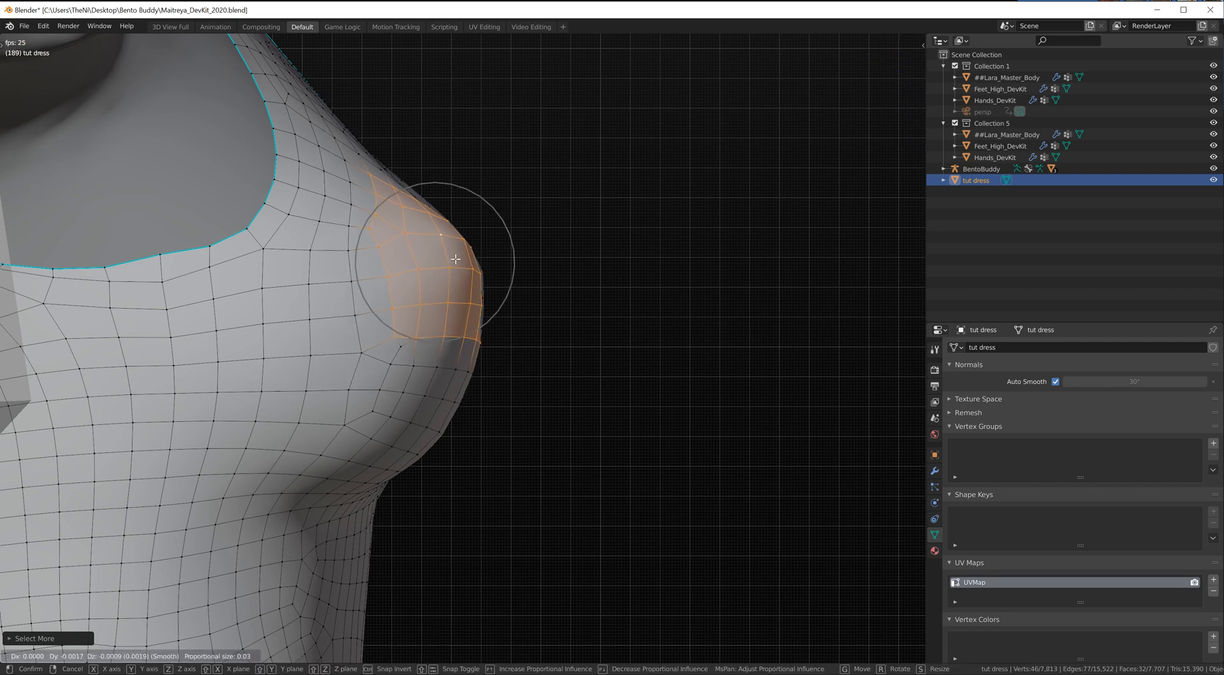
left_click(455, 259)
middle_click_drag(508, 300, 437, 336)
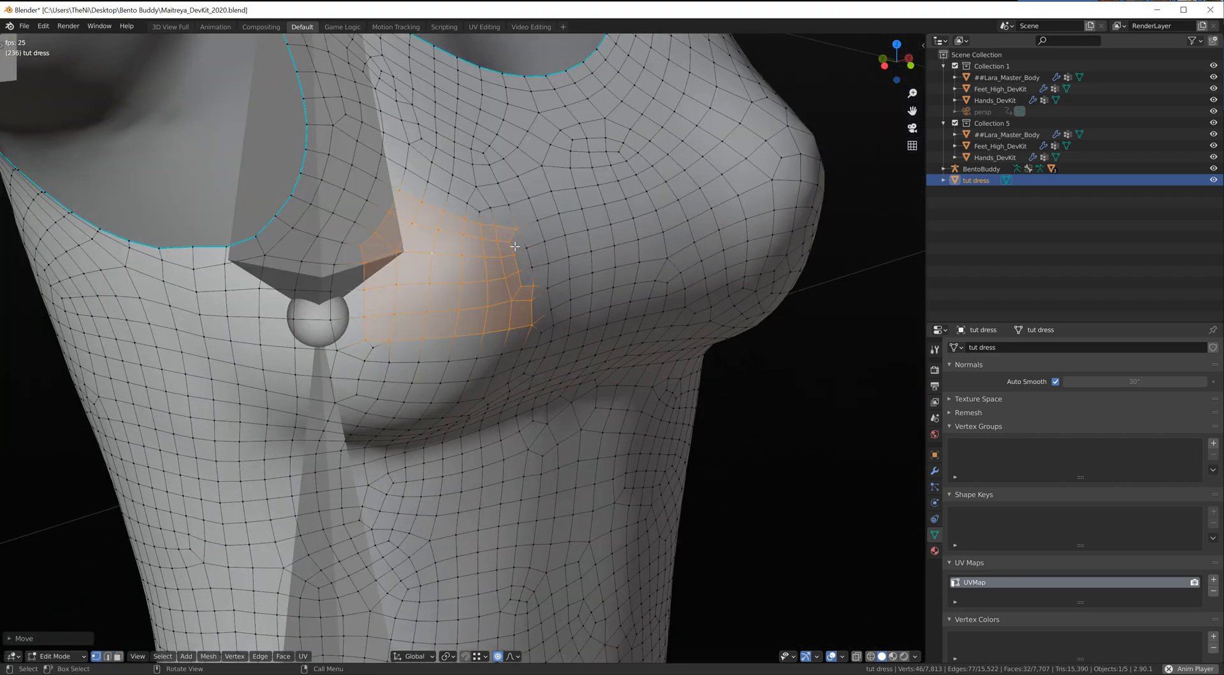
scroll(535, 278, "down", 9)
middle_click_drag(540, 284, 491, 283)
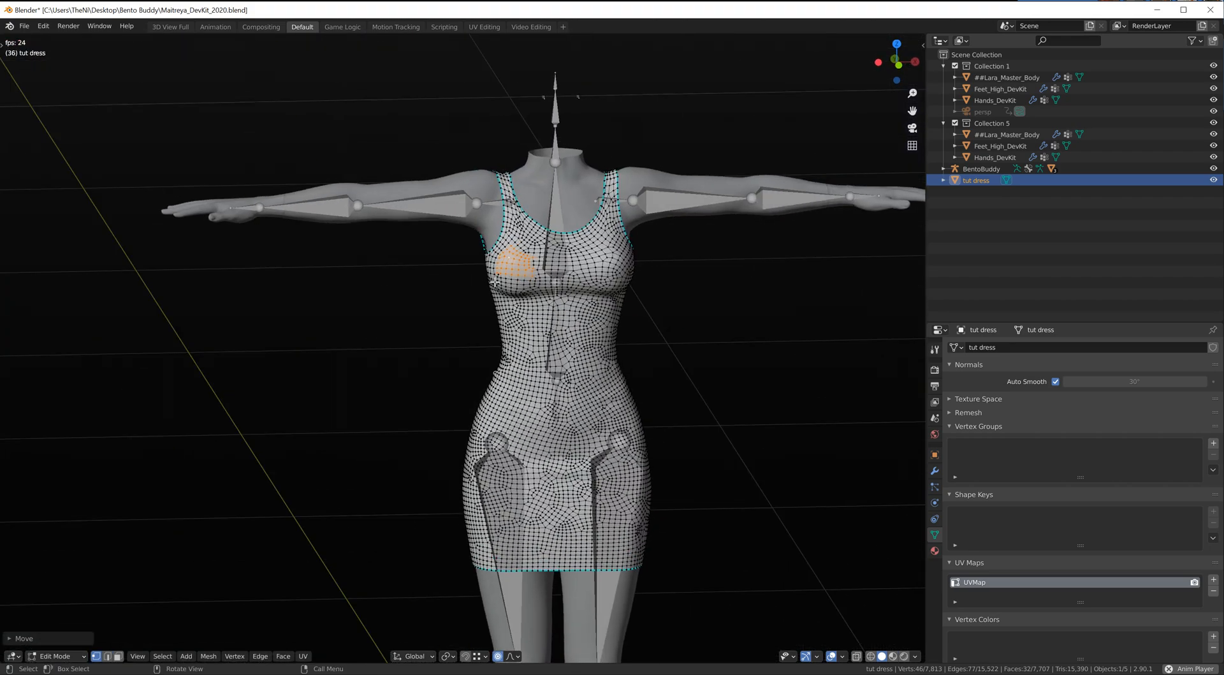
key("a")
key("Tab")
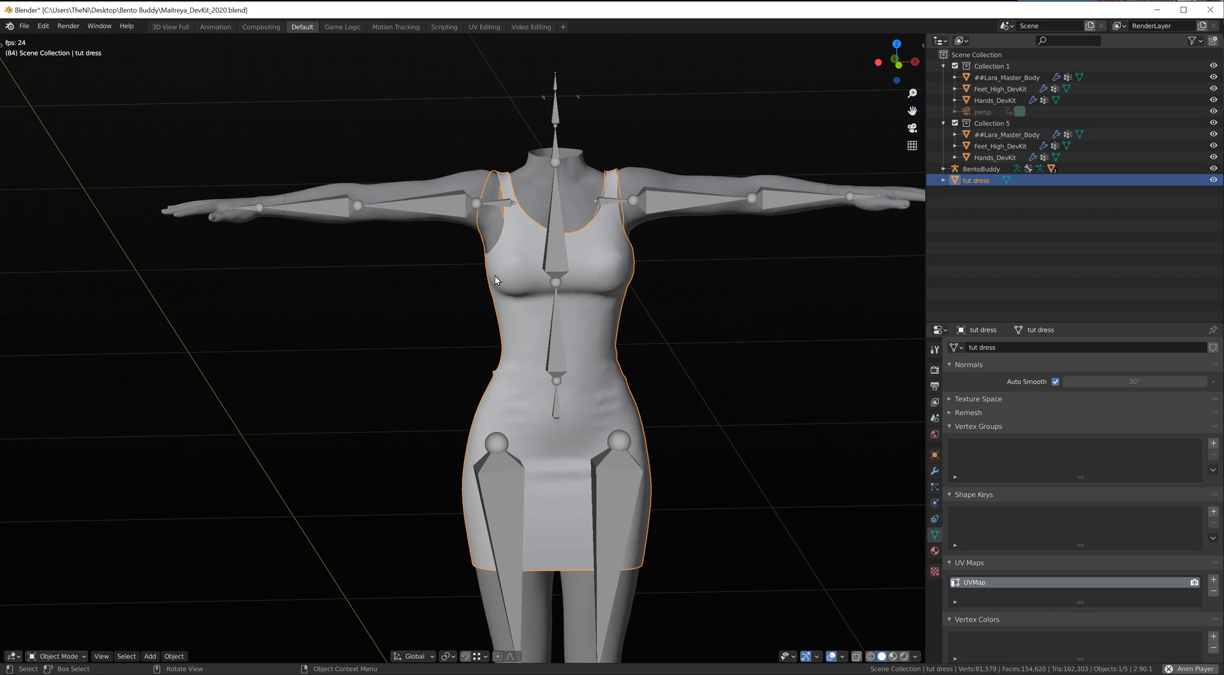
middle_click_drag(582, 309, 598, 278)
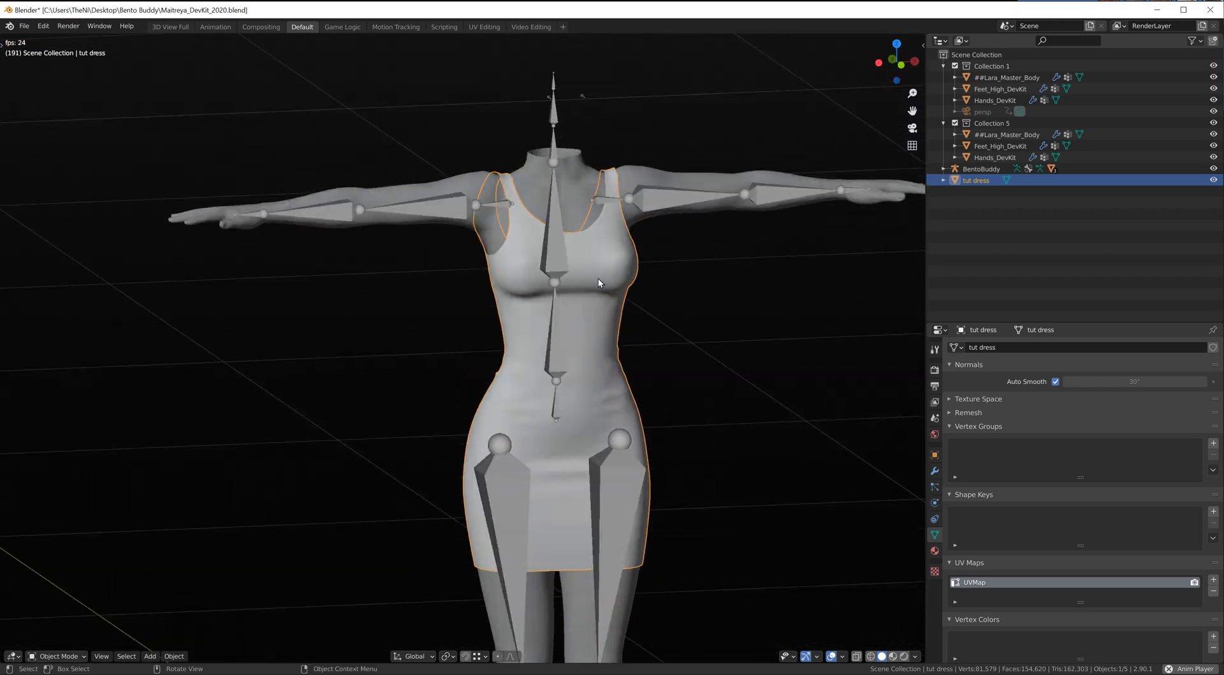
Step: Lock the "tut dress" object as the garment in Bento Buddy's Skinning / Weights tools
left_click(549, 205)
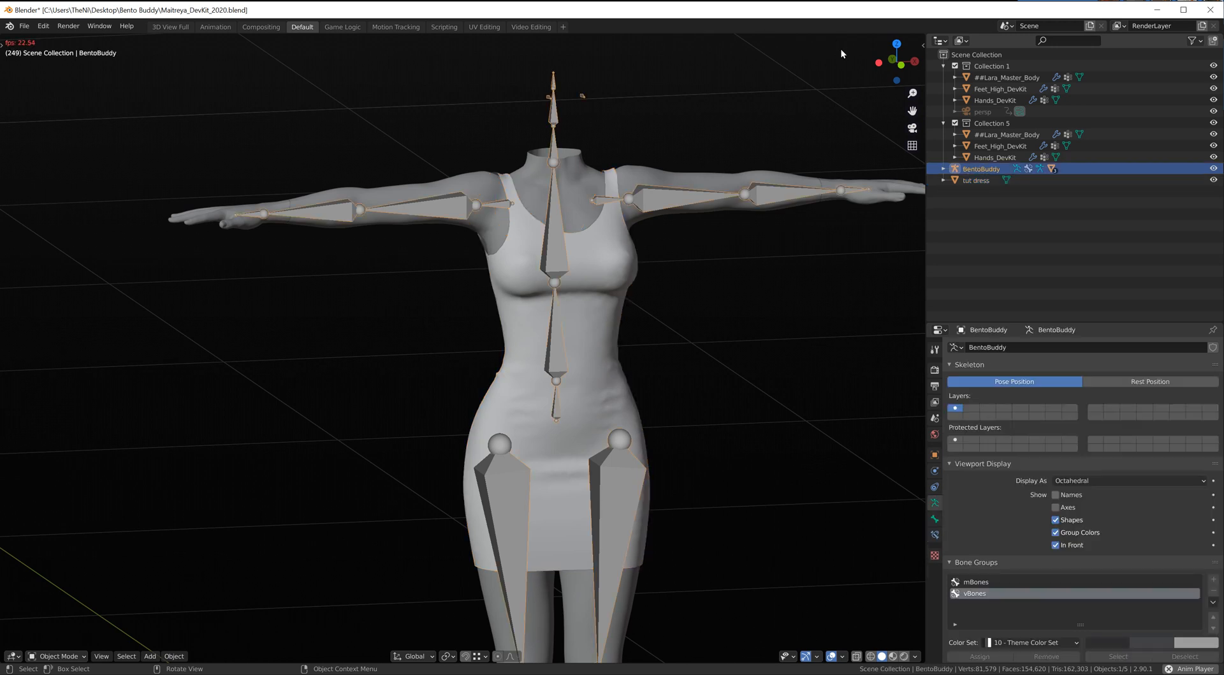
left_click(925, 47)
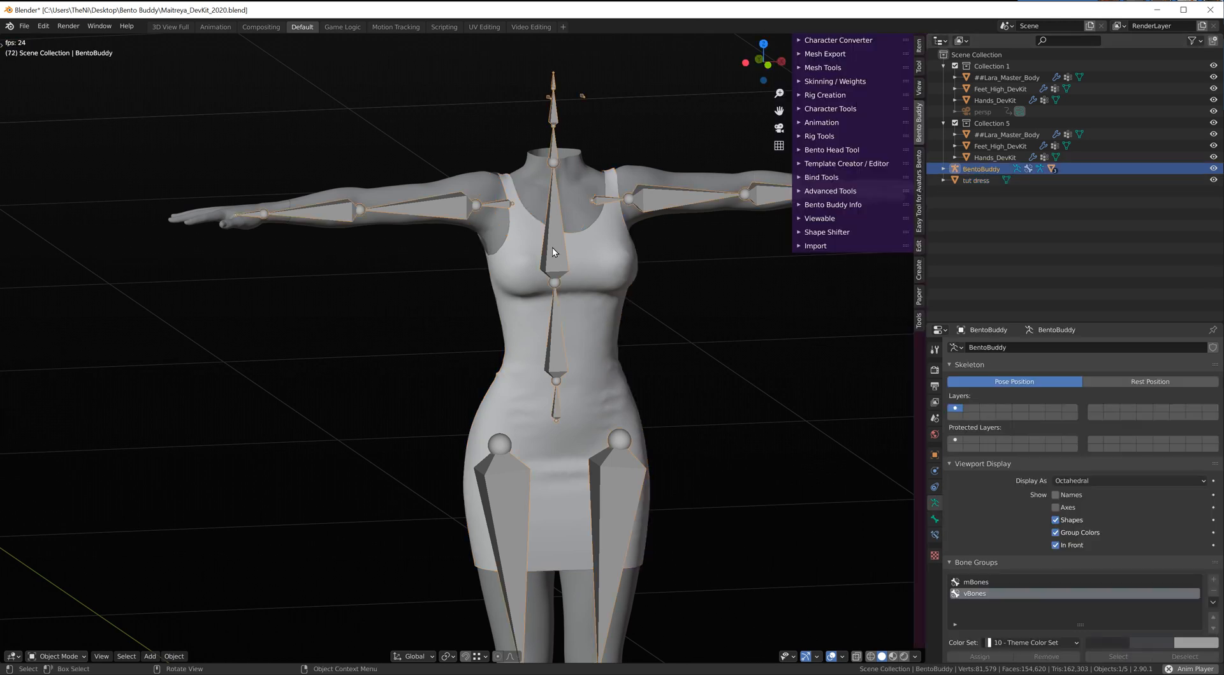
left_click(801, 81)
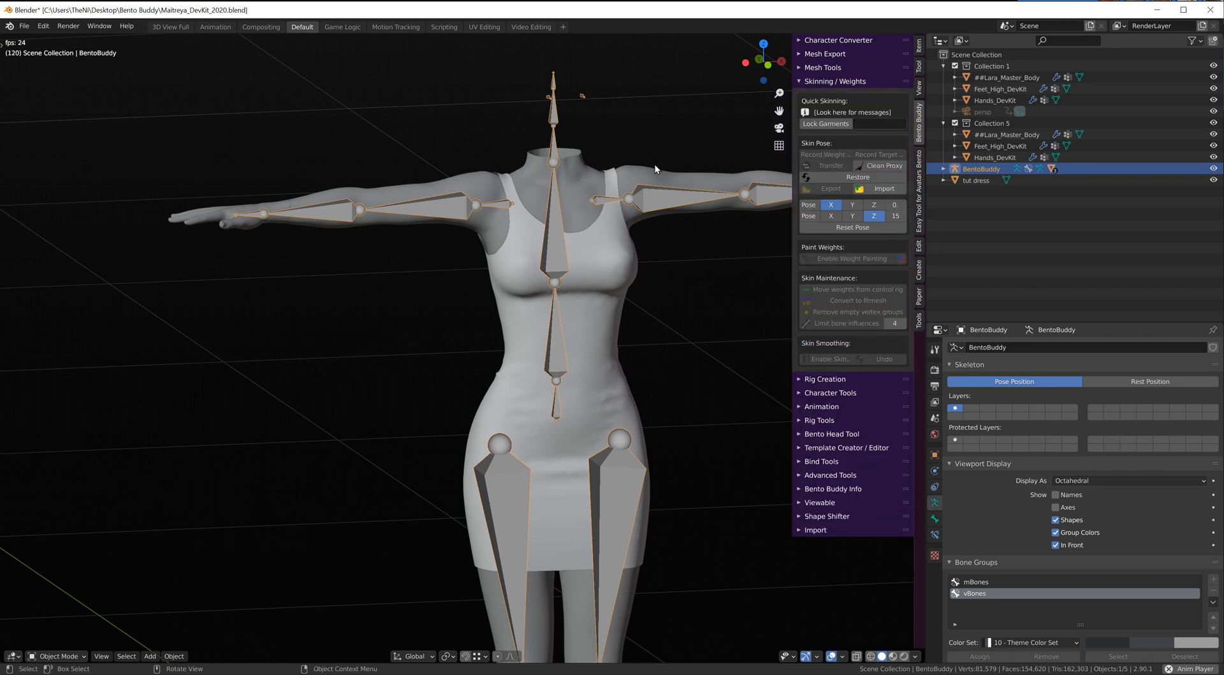
left_click(529, 287)
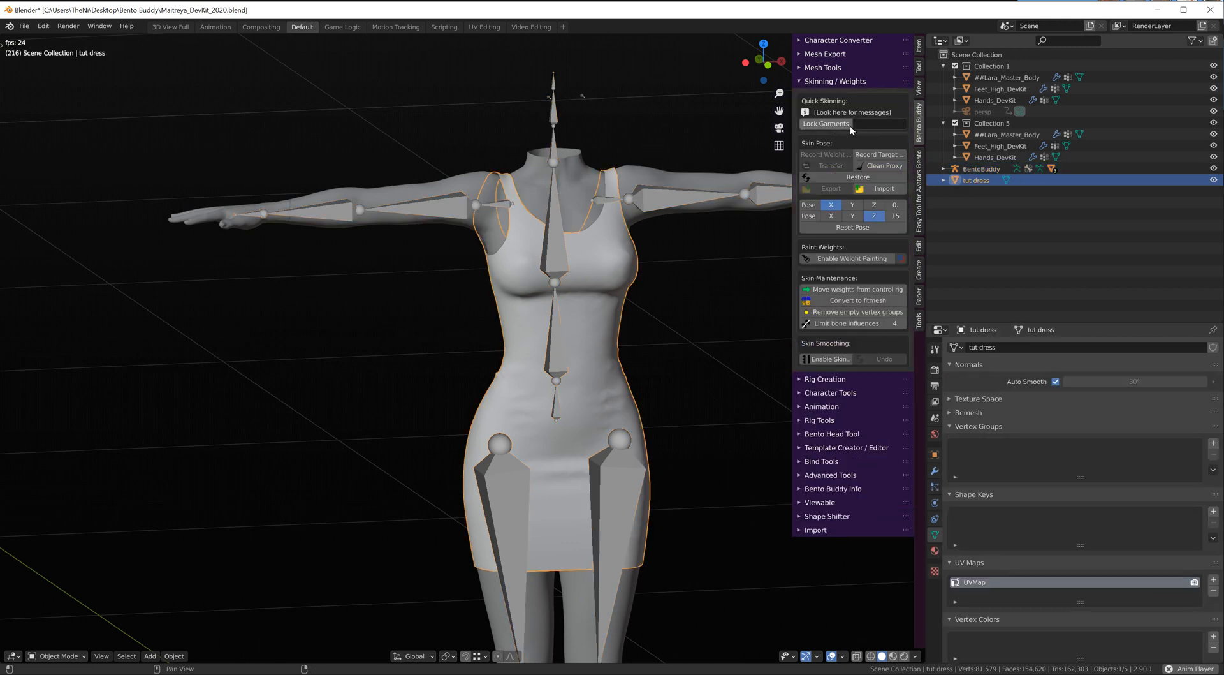
left_click(809, 128)
left_click(820, 124)
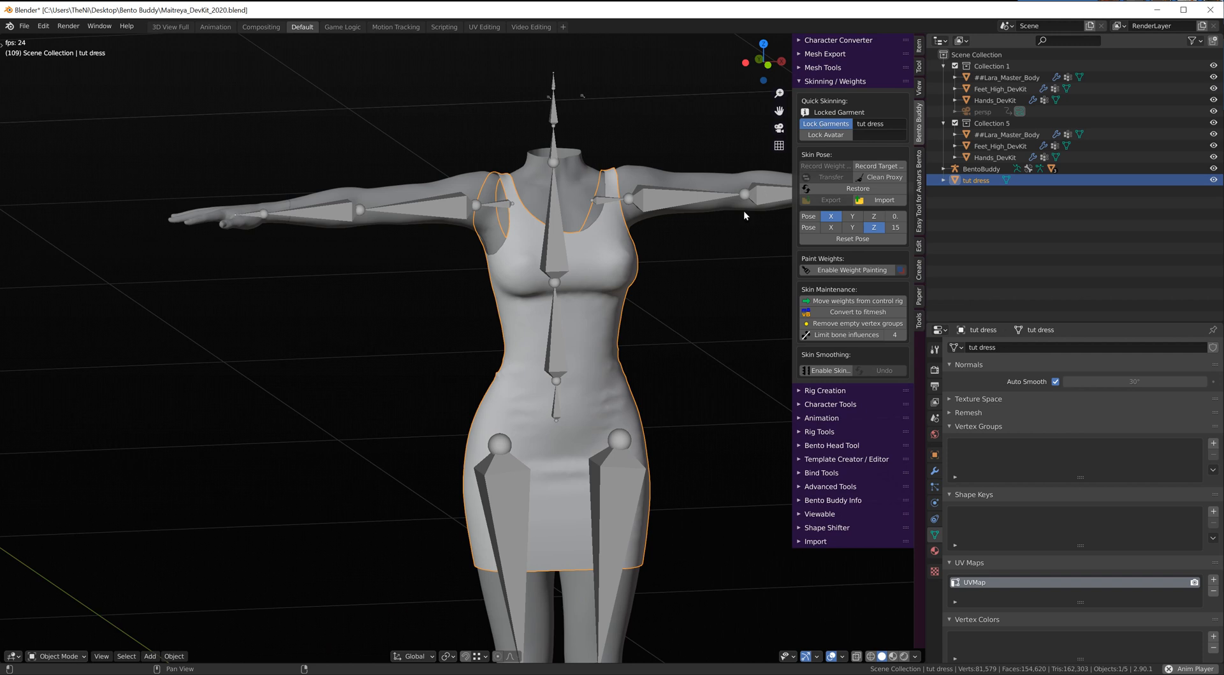
Step: Lock the ##Lara_Master_Body mesh as the avatar and transfer its weights to the locked dress
left_click(634, 172)
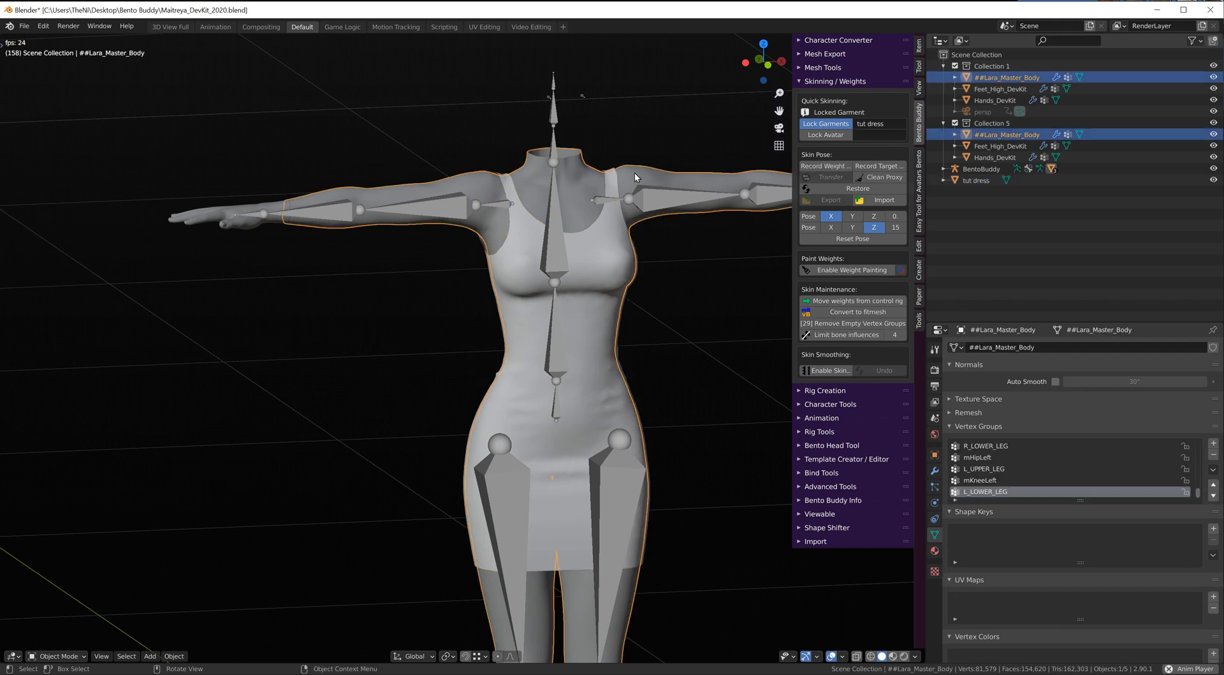
left_click(824, 135)
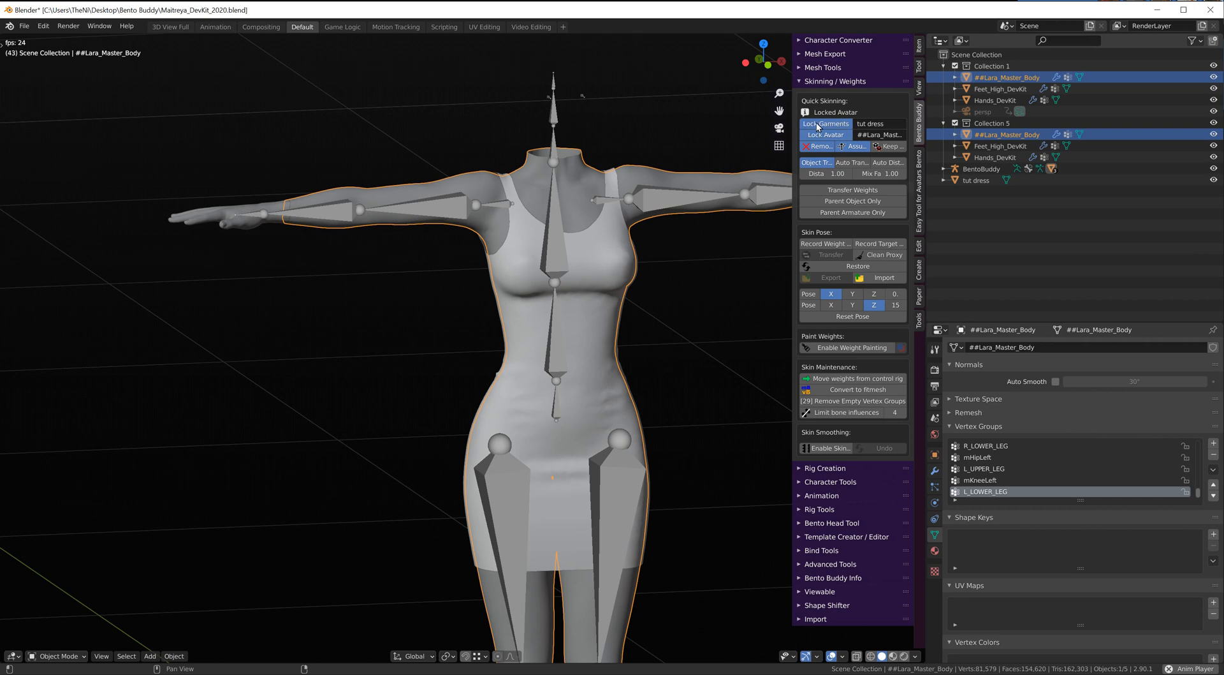
left_click(845, 193)
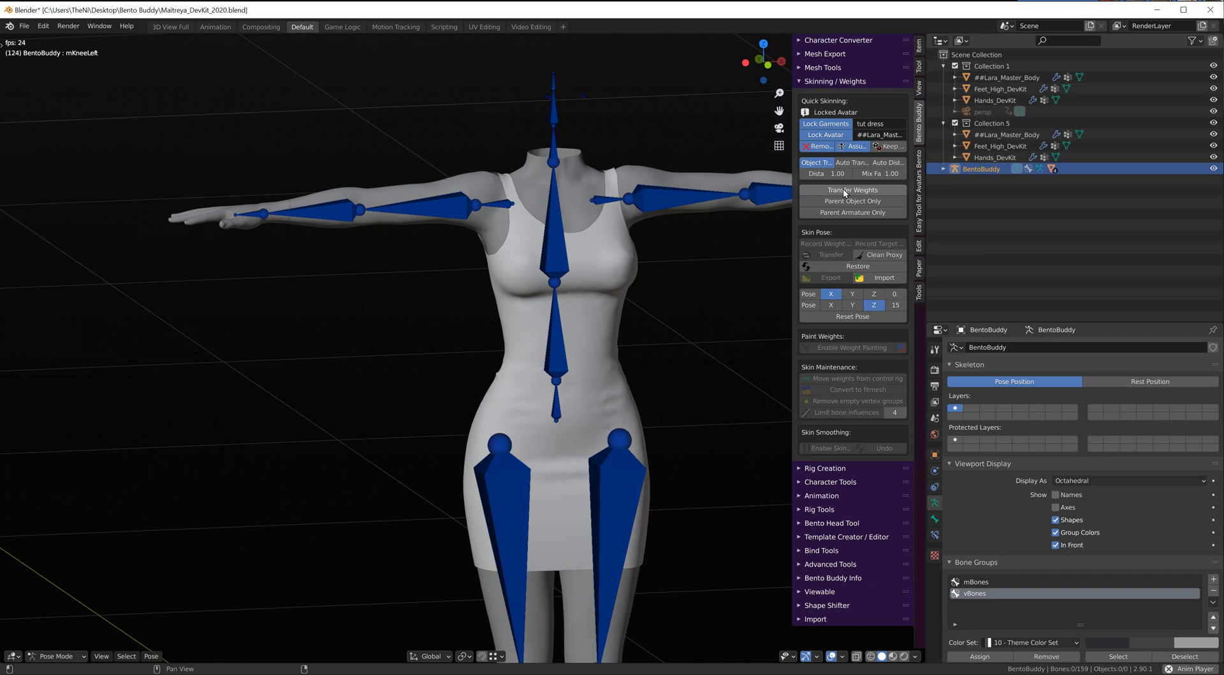
Step: Try rotating the mHipLeft bone outward to test how the dress deforms with the leg, and cancel the rotation
scroll(508, 292, "down", 6)
scroll(508, 292, "up", 4)
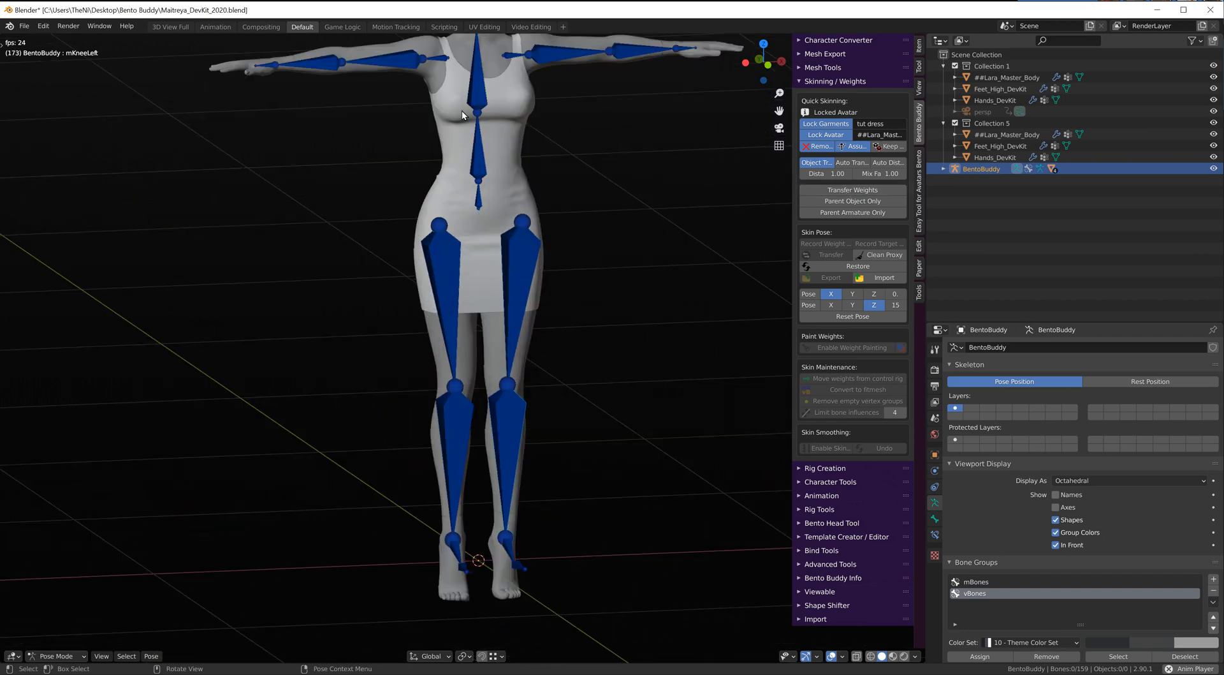
left_click(515, 266)
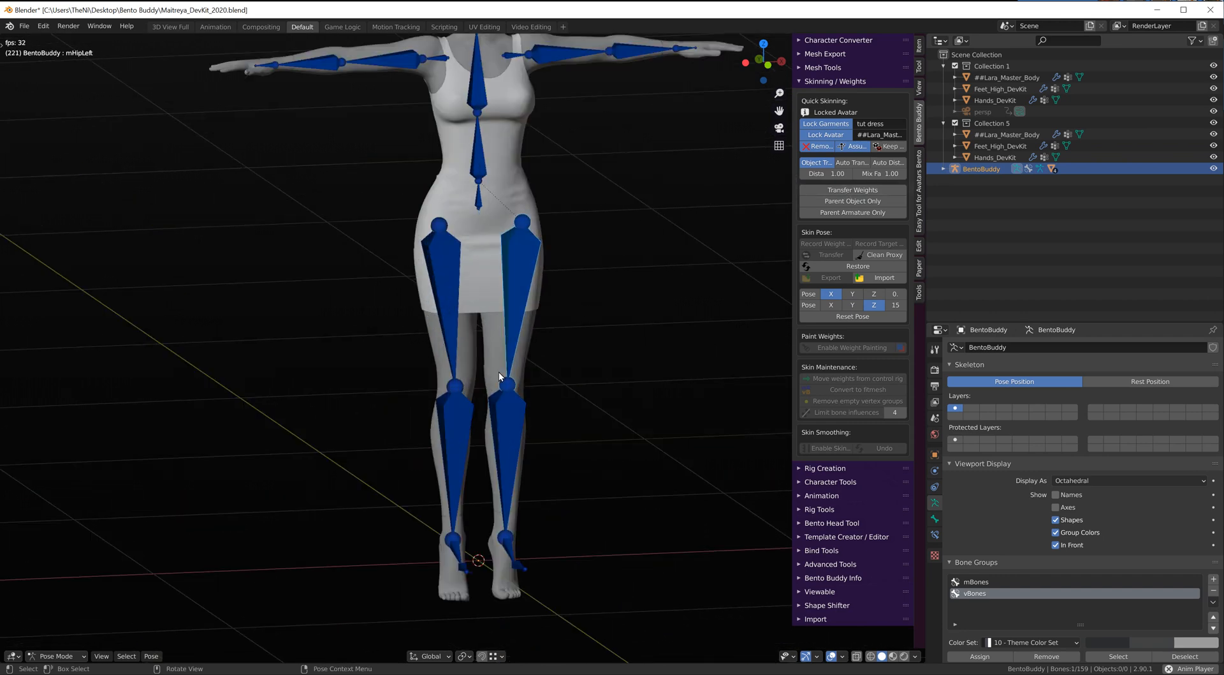
key("r")
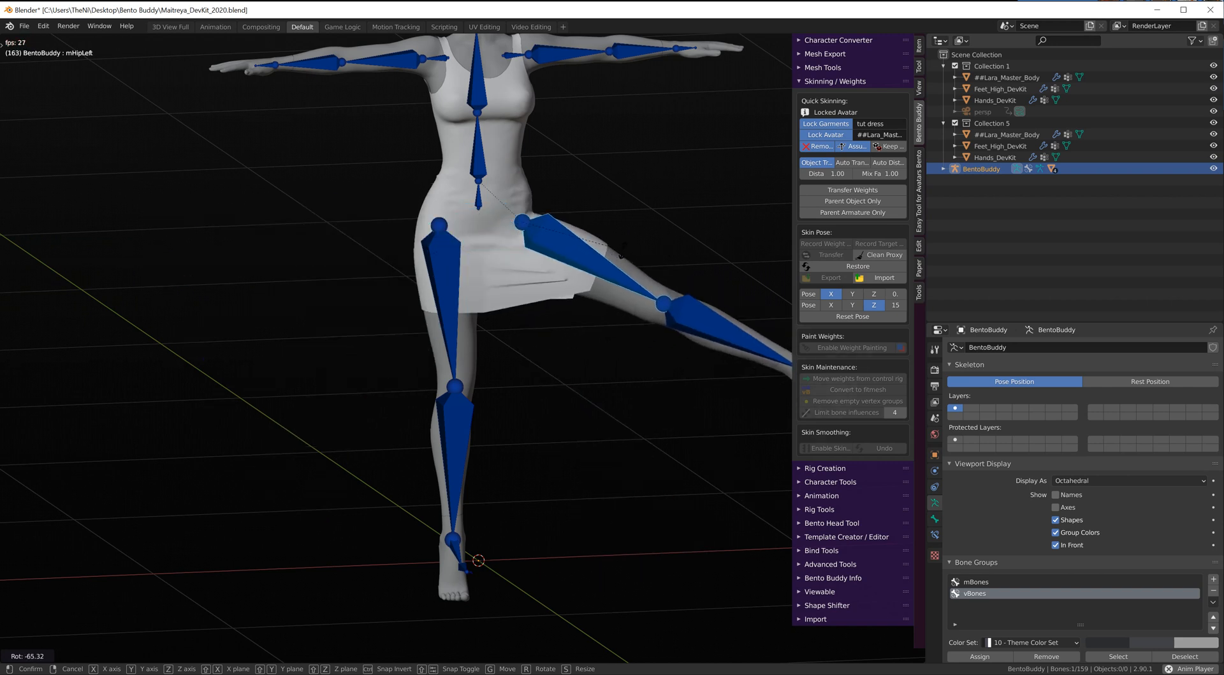
right_click(610, 256)
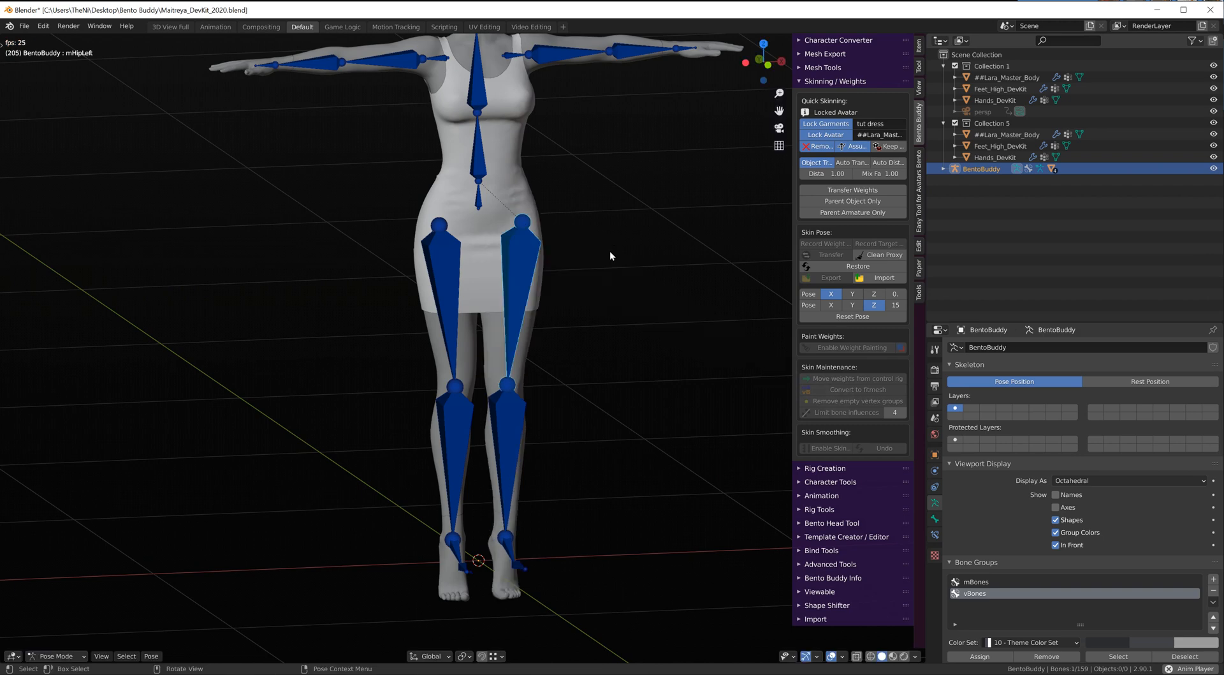
Step: Put the tut dress mesh in Weight Paint mode and display the weights of the L_UPPER_LEG vertex group
scroll(499, 335, "up", 2)
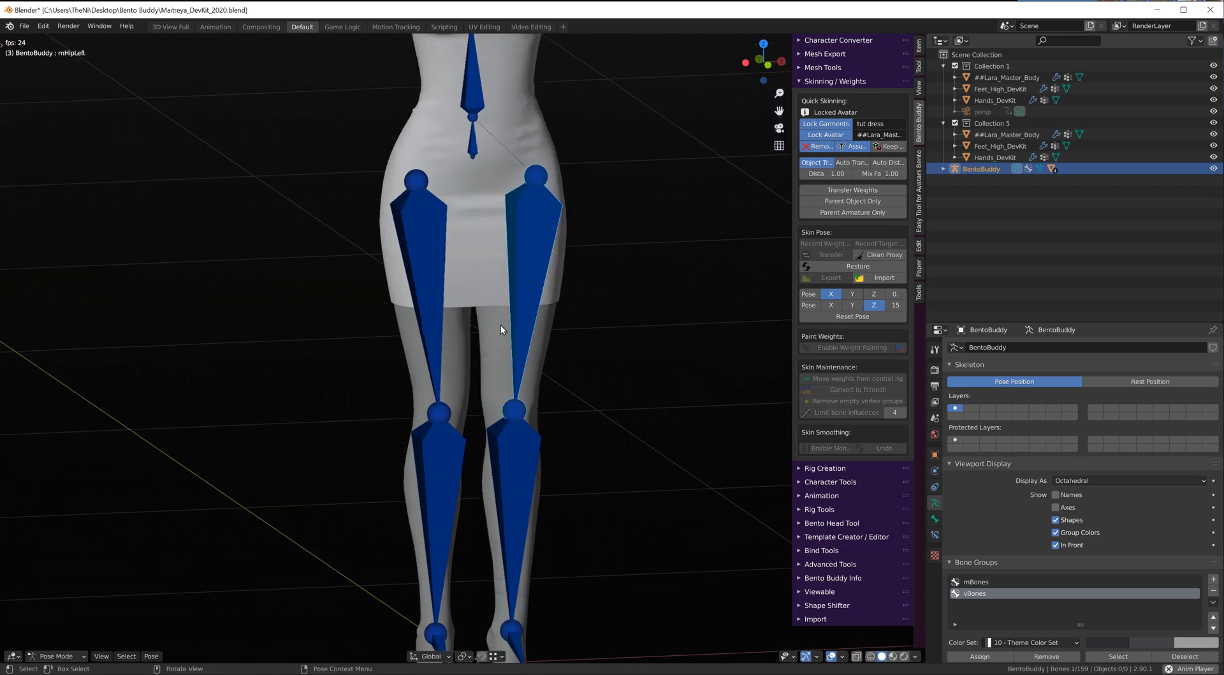
scroll(531, 312, "up", 1)
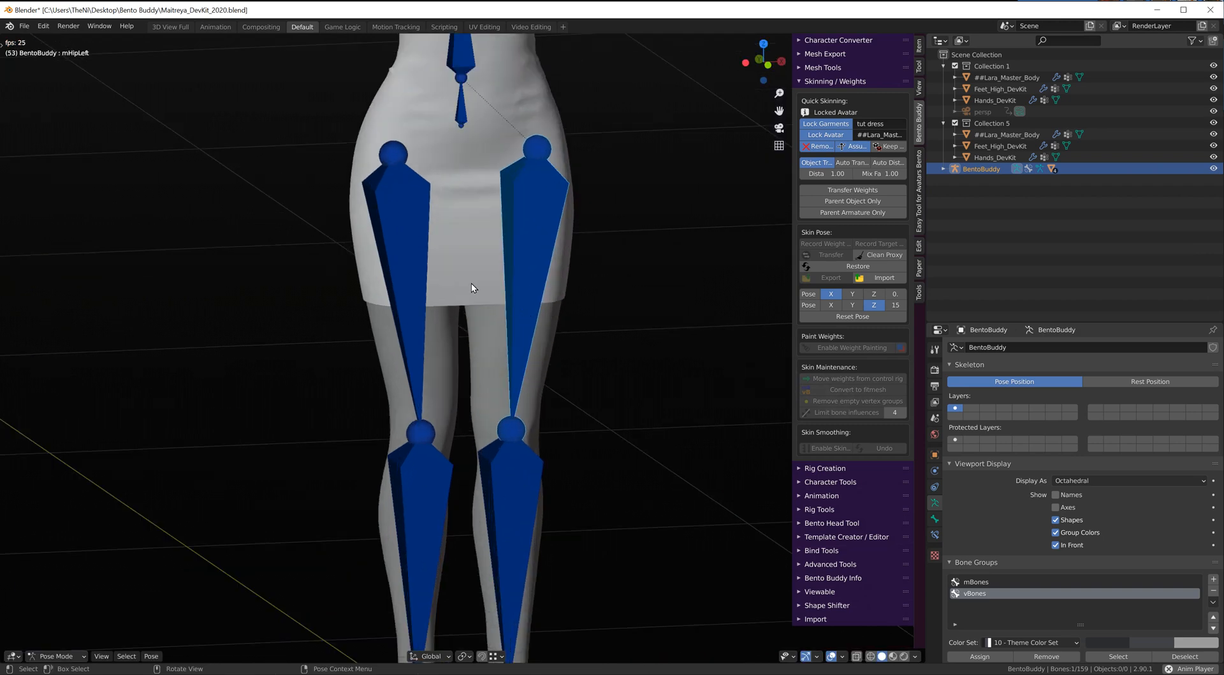
left_click(472, 284)
key("Tab")
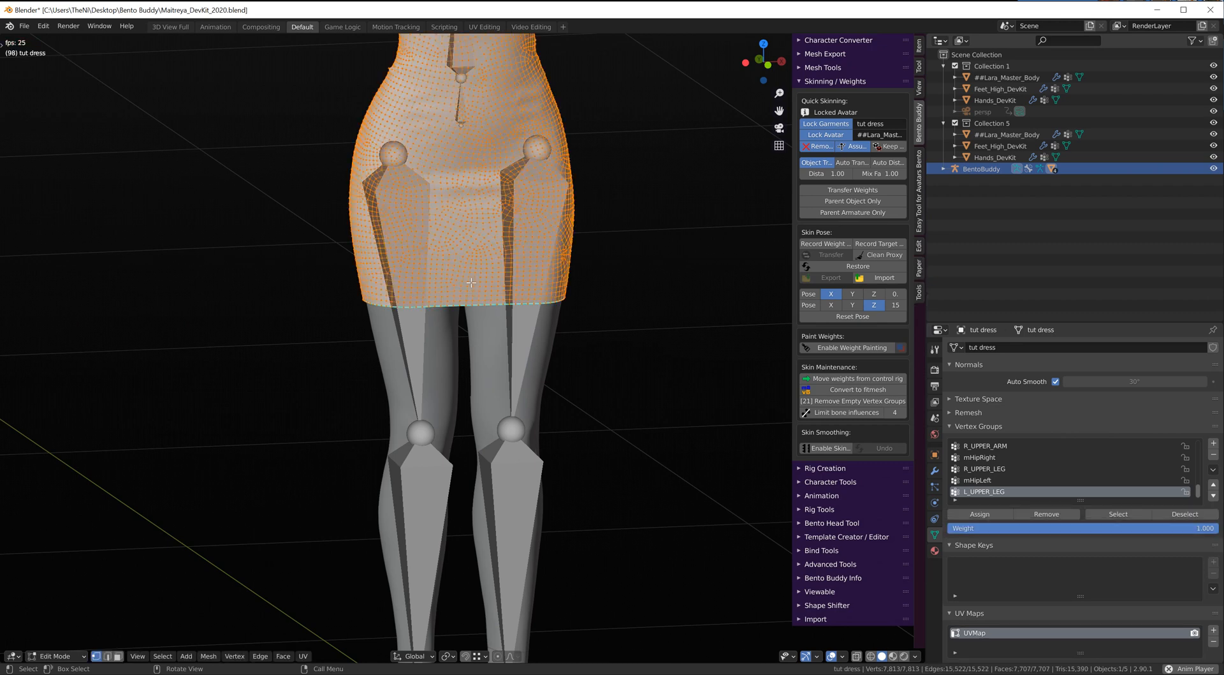
key("Tab")
key("ctrl+Tab")
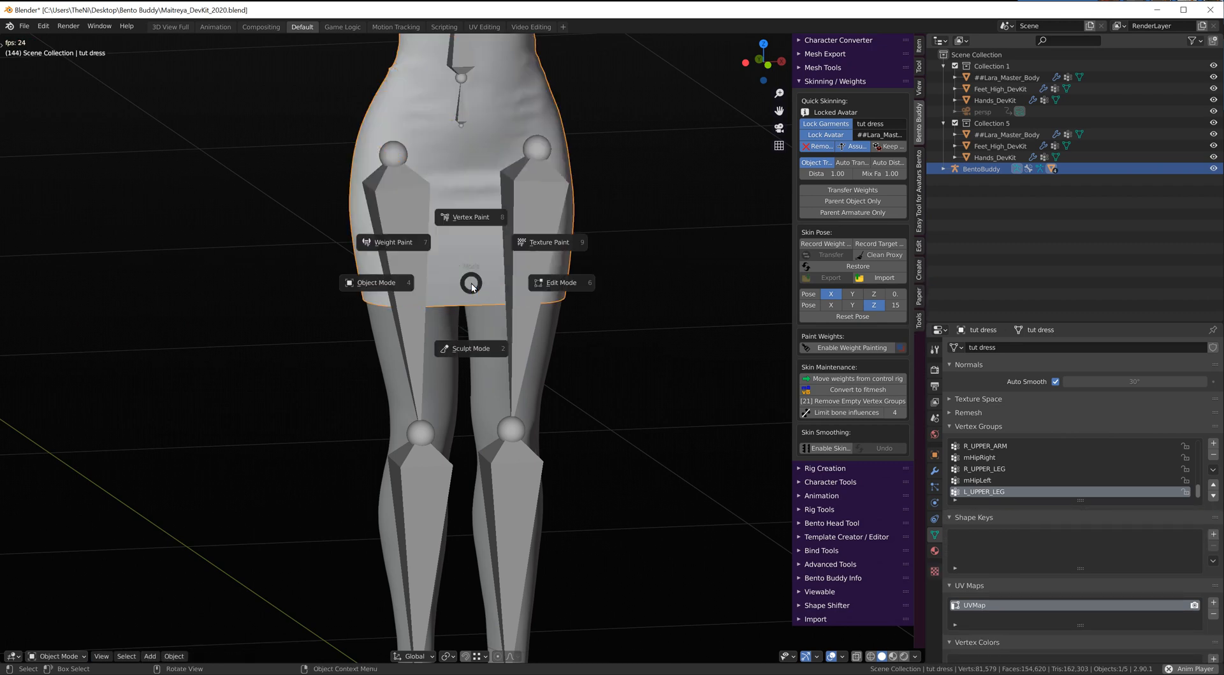
left_click(406, 248)
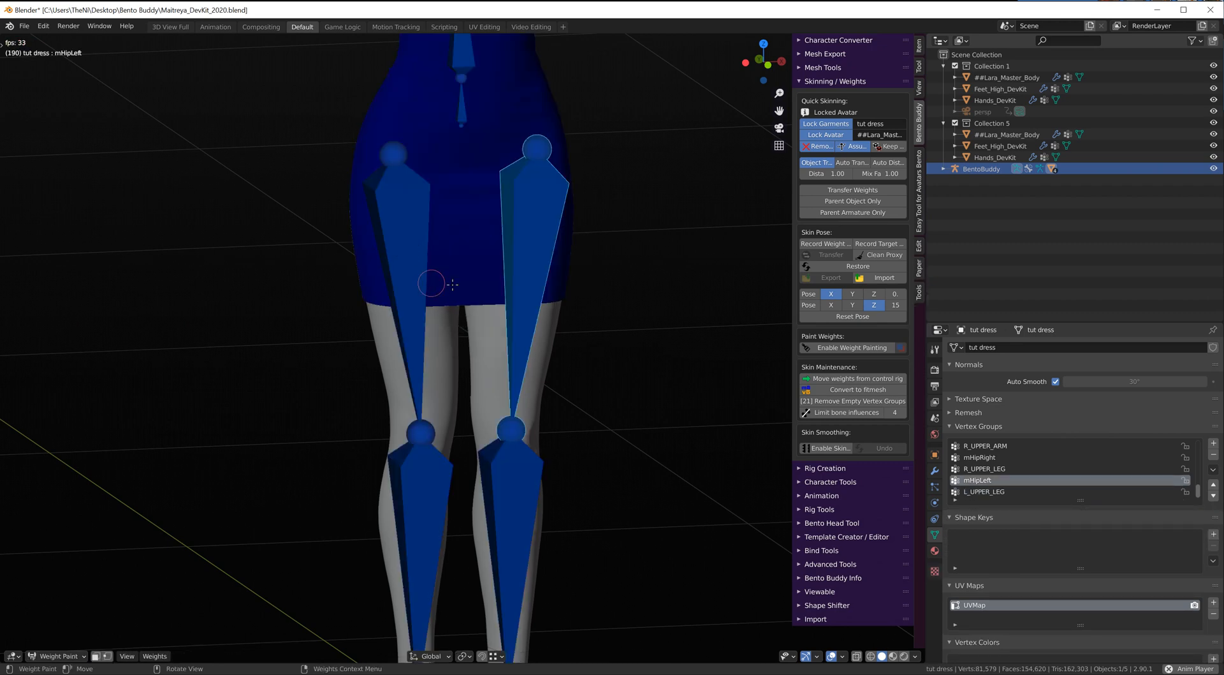
left_click(978, 491)
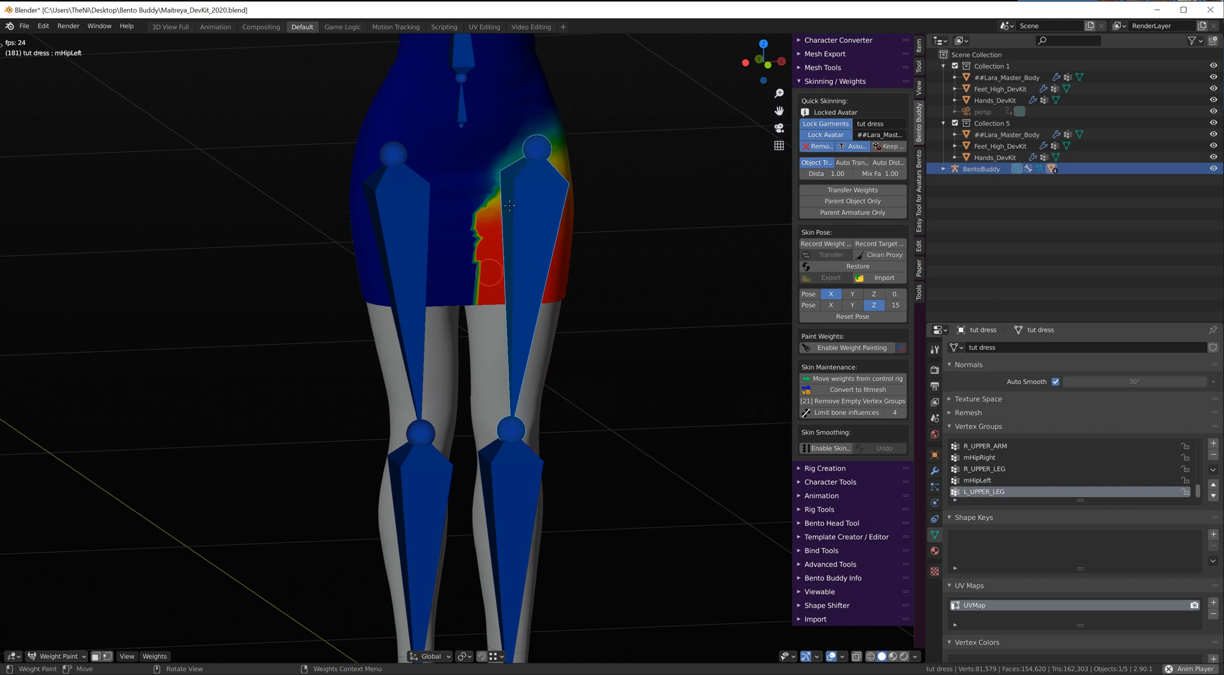
Step: Rotate the mHipLeft bone outward by about -29 degrees with the dress's L_UPPER_LEG weights displayed
scroll(476, 269, "up", 2)
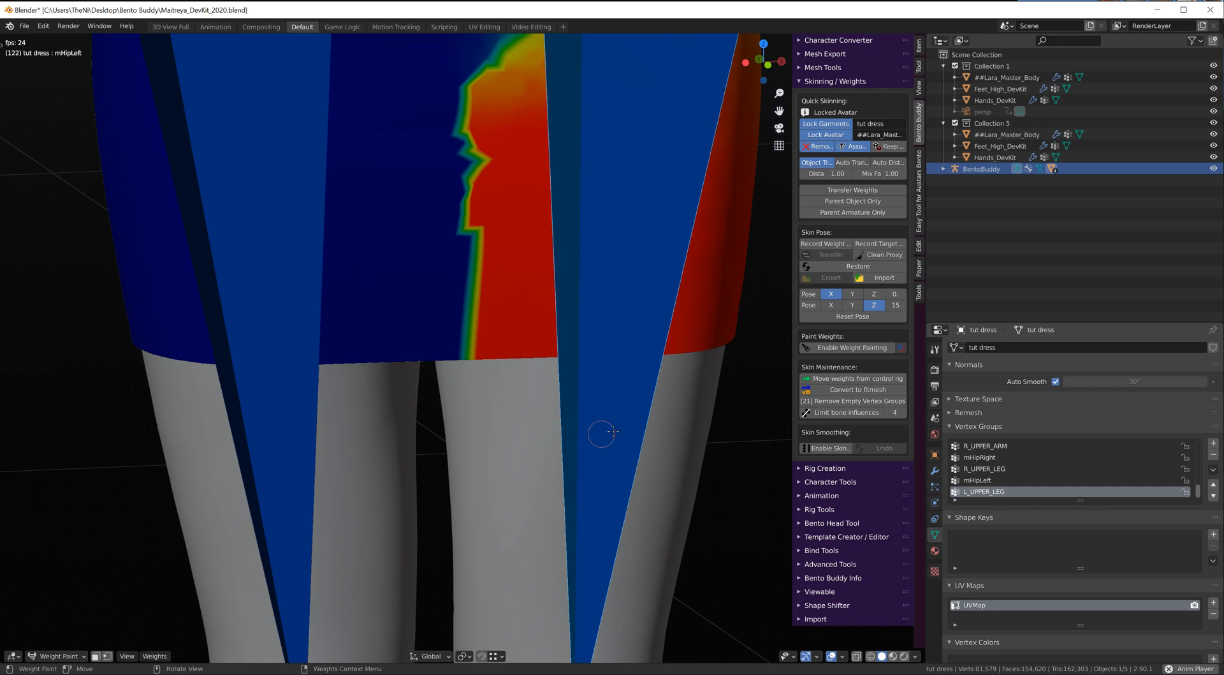
key("r")
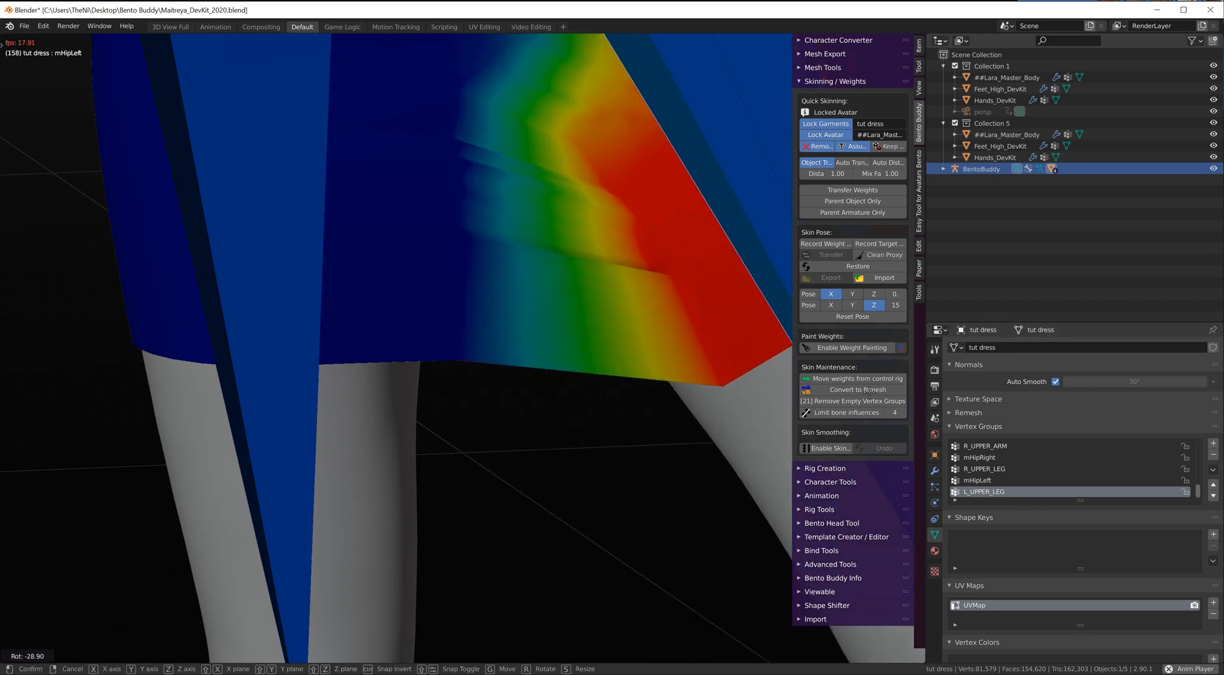
left_click(869, 391)
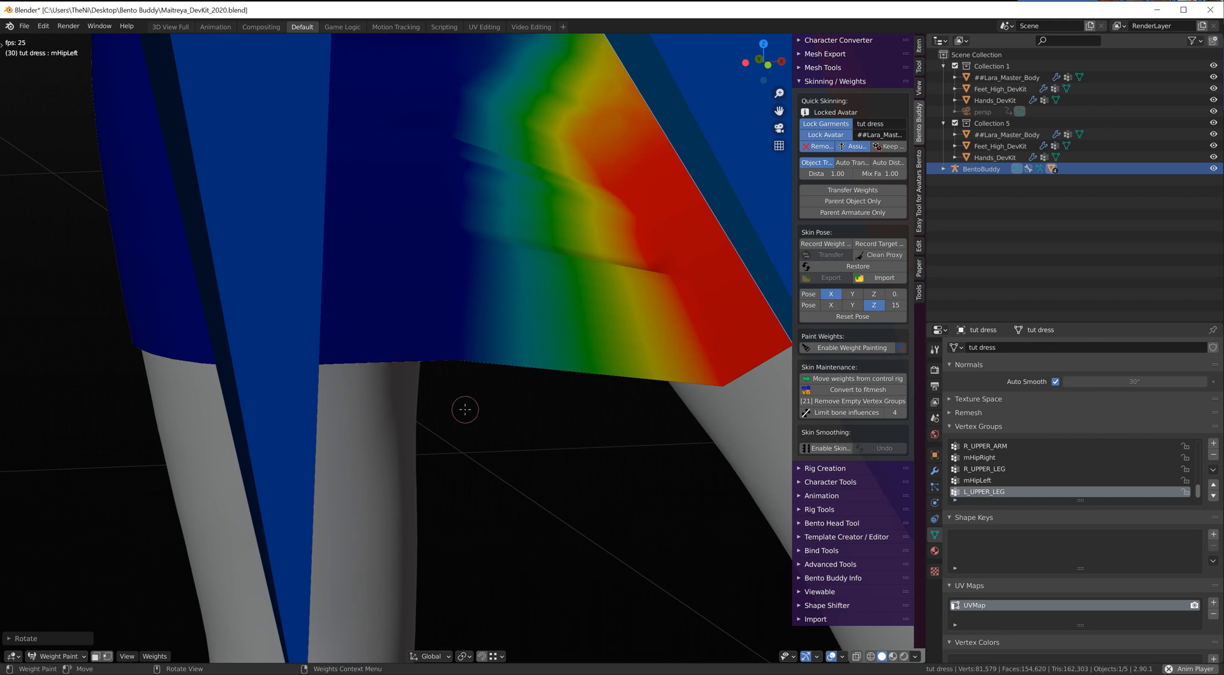
Step: Leave Weight Paint mode, put the BentoBuddy armature in Pose Mode, and undo the left hip rotation
key("ctrl+Tab")
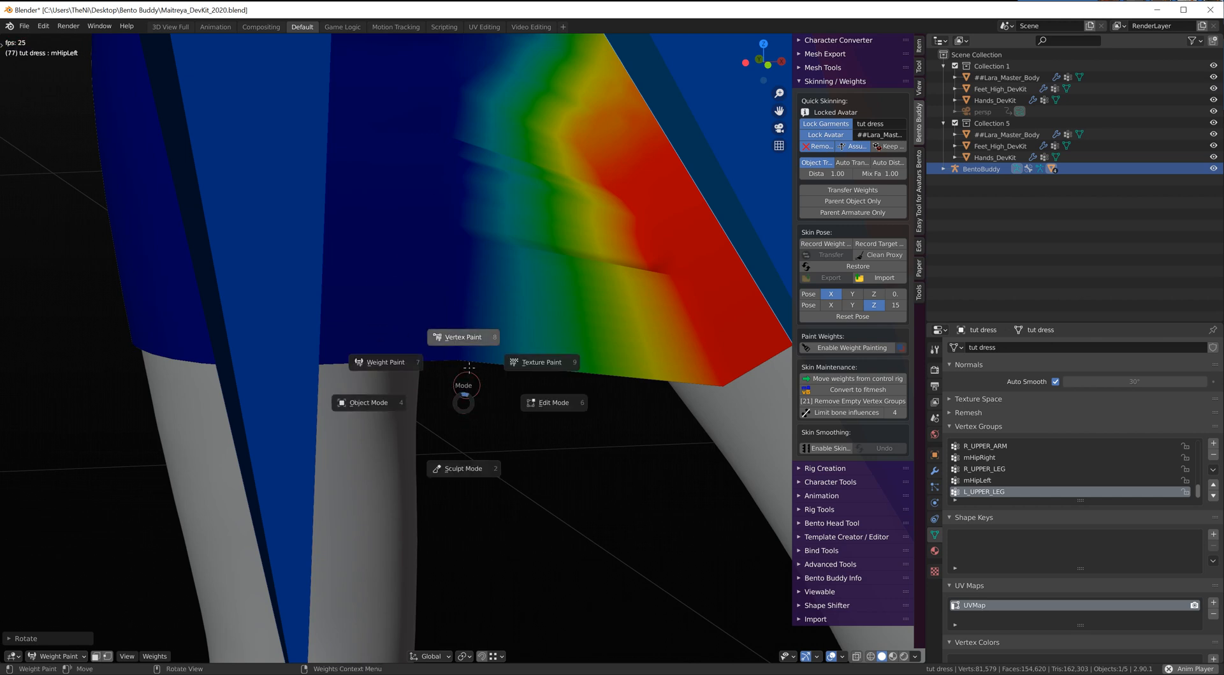
left_click(363, 402)
scroll(484, 368, "down", 6)
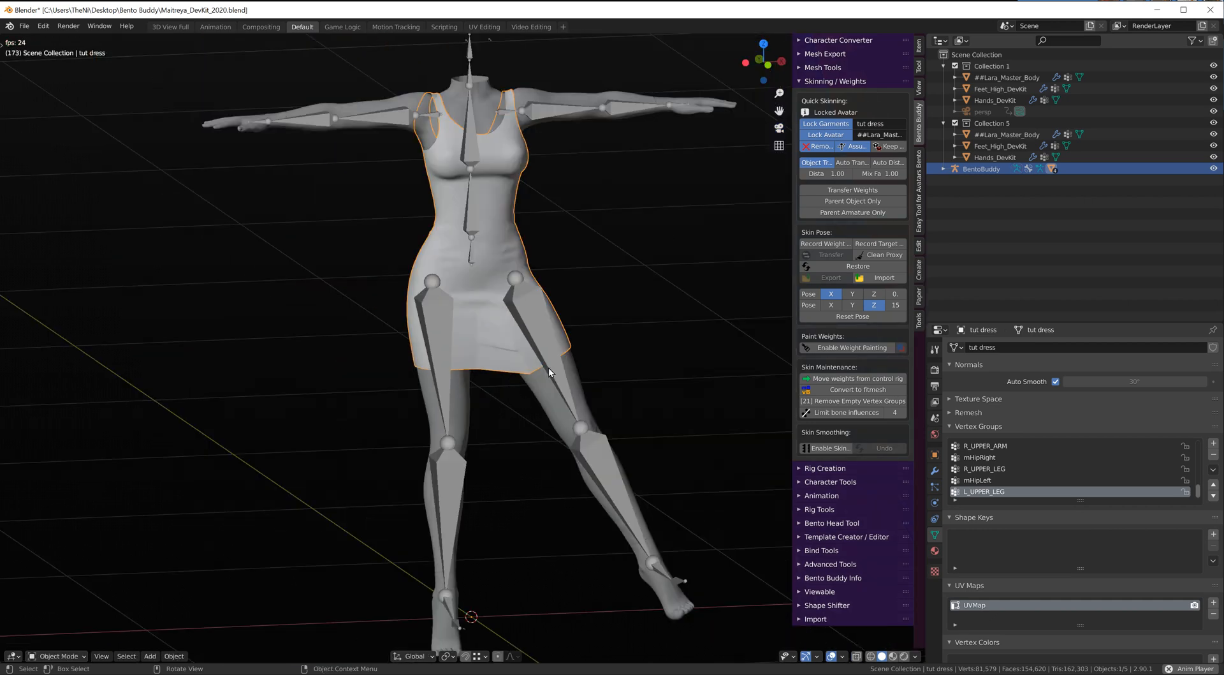
left_click(548, 368)
left_click(67, 656)
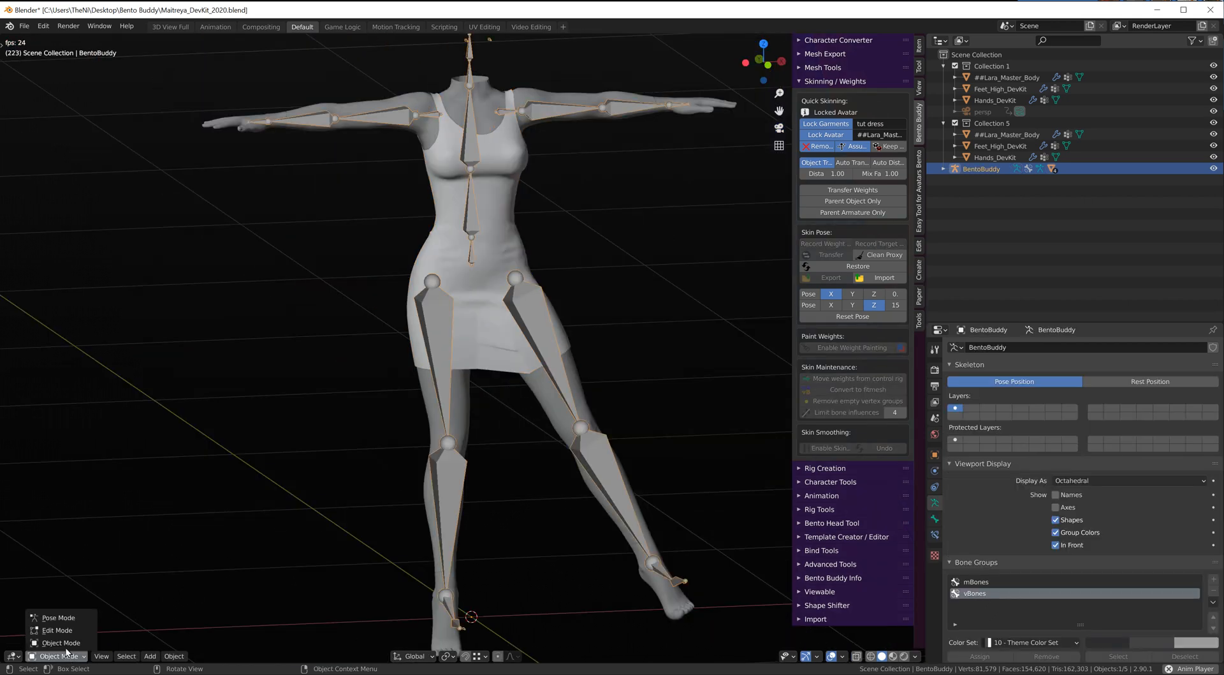
left_click(57, 618)
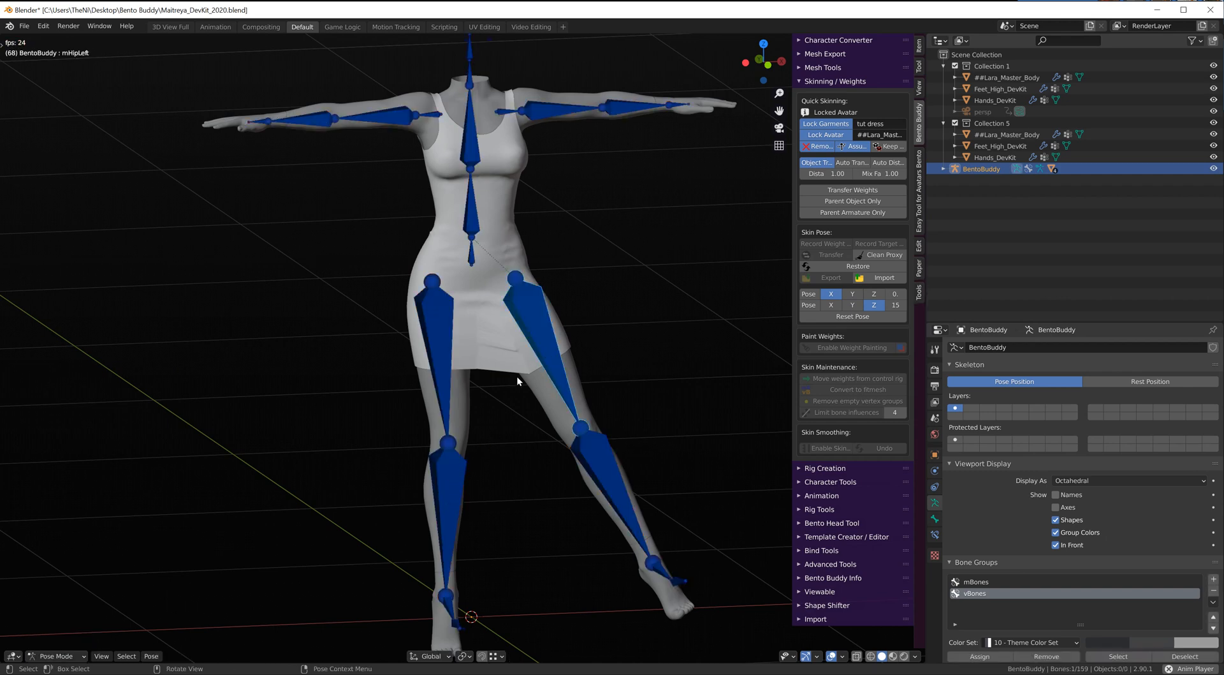
scroll(510, 373, "up", 3)
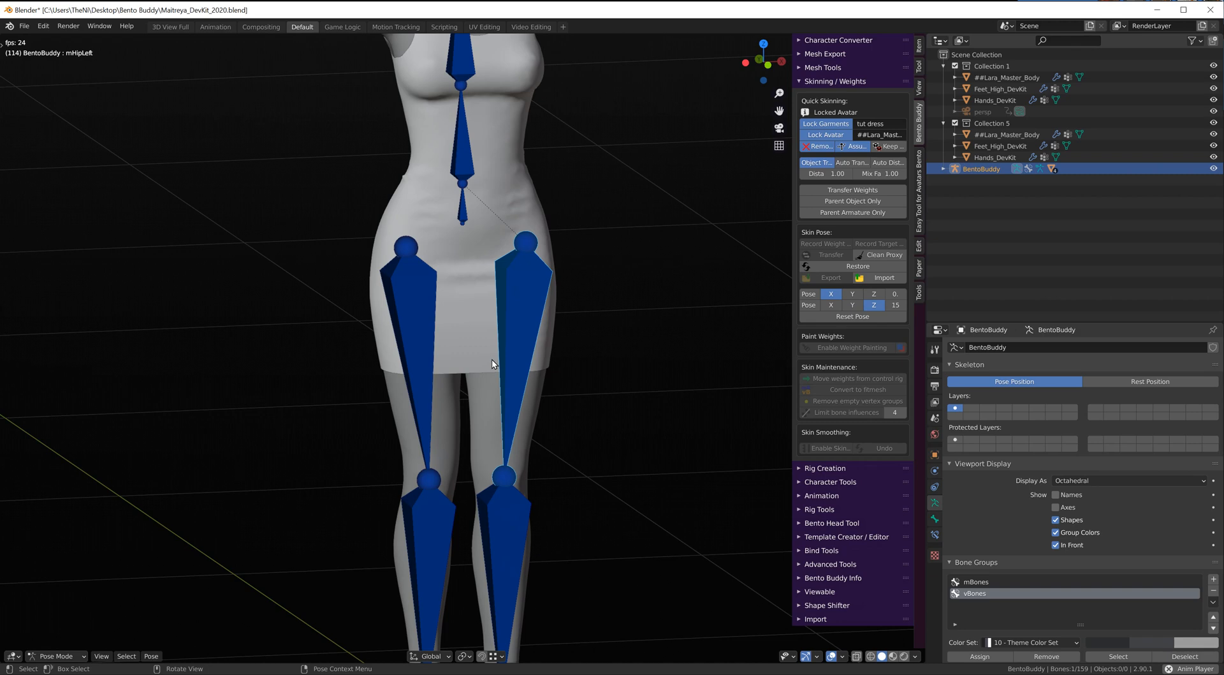
Step: Examine how the dress fits the body around the chest and shoulder straps, from the front and the back
middle_click_drag(449, 378, 428, 327)
scroll(506, 319, "down", 5)
scroll(357, 305, "down", 3)
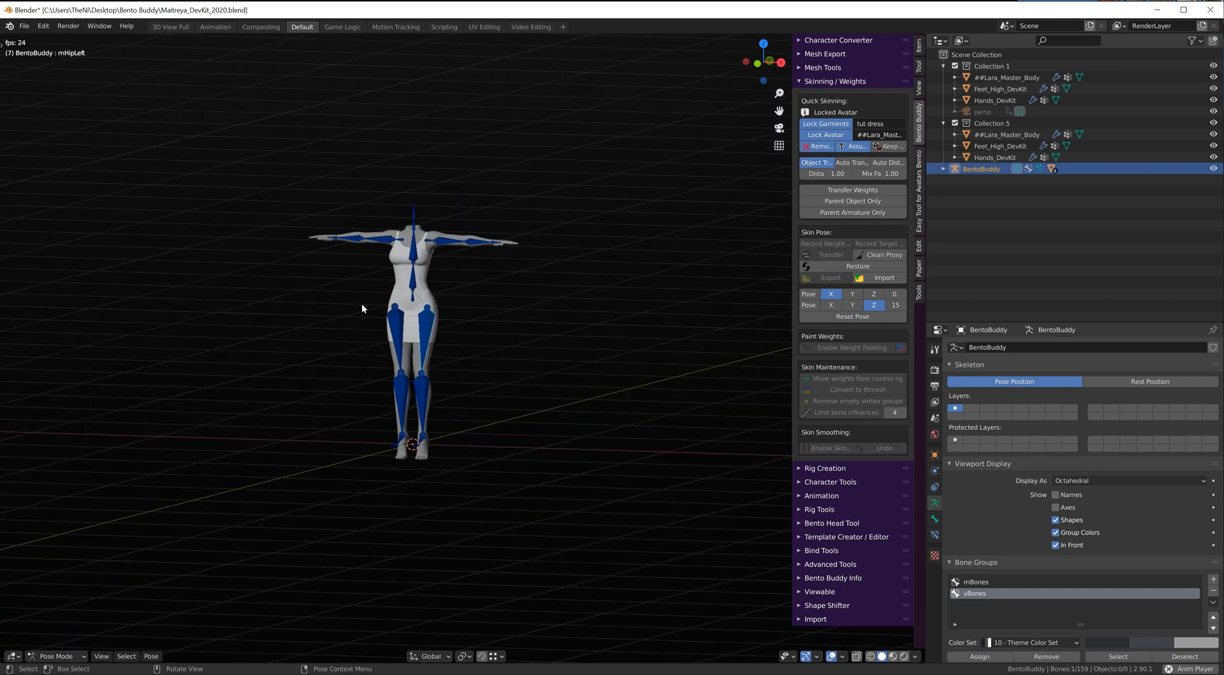
scroll(357, 268, "up", 8)
scroll(555, 276, "down", 3)
middle_click_drag(565, 294, 574, 347)
scroll(610, 268, "up", 3)
scroll(644, 188, "up", 6)
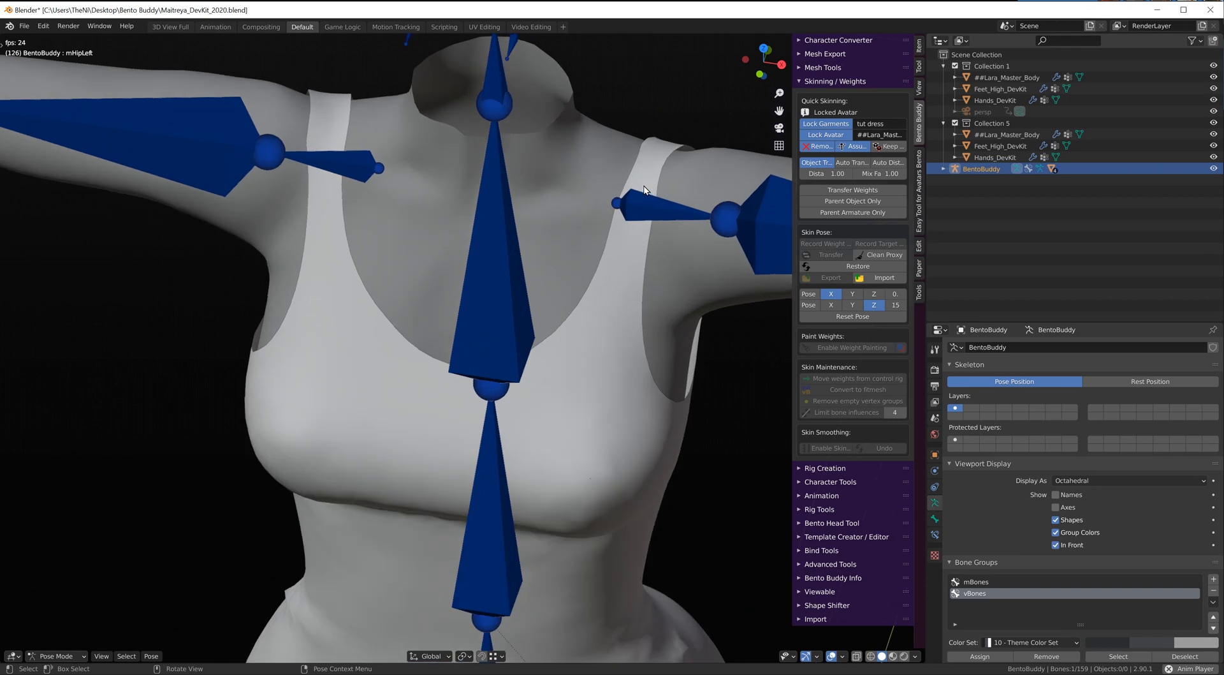
scroll(646, 191, "up", 2)
scroll(649, 203, "down", 2)
scroll(645, 217, "down", 3)
middle_click_drag(537, 216, 357, 382)
right_click(564, 442)
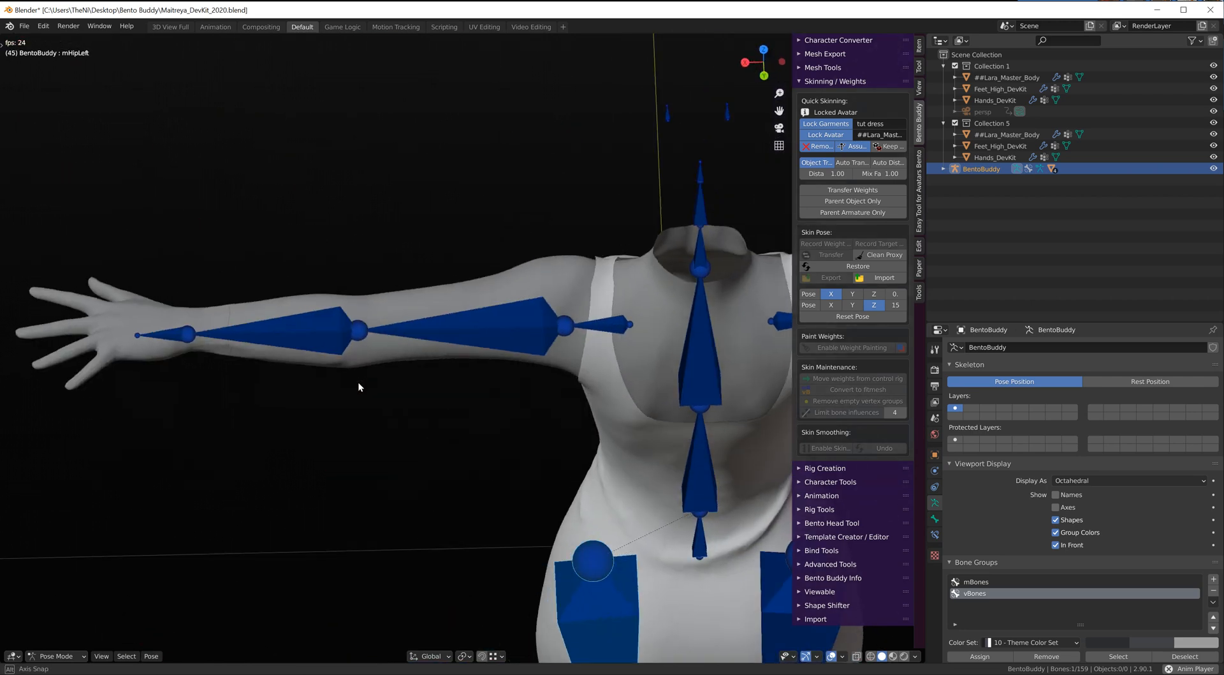
scroll(657, 264, "up", 5)
scroll(656, 265, "up", 2)
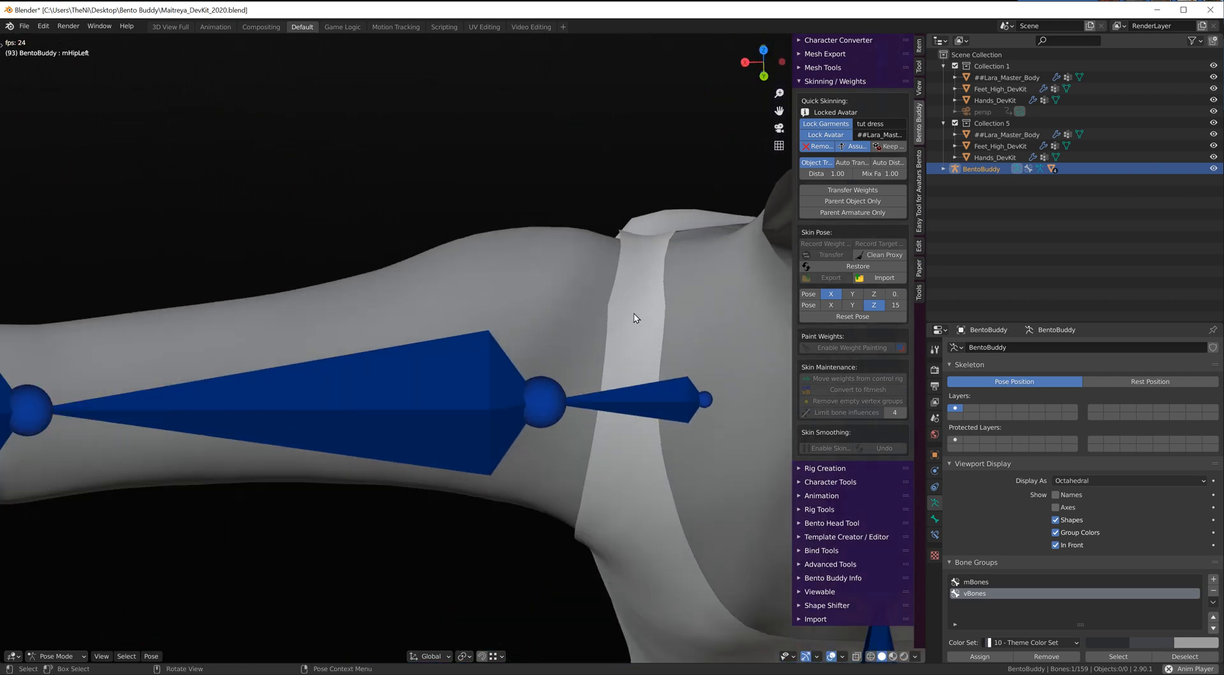
Step: Select the tut dress mesh and open it in Edit Mode
left_click(634, 278)
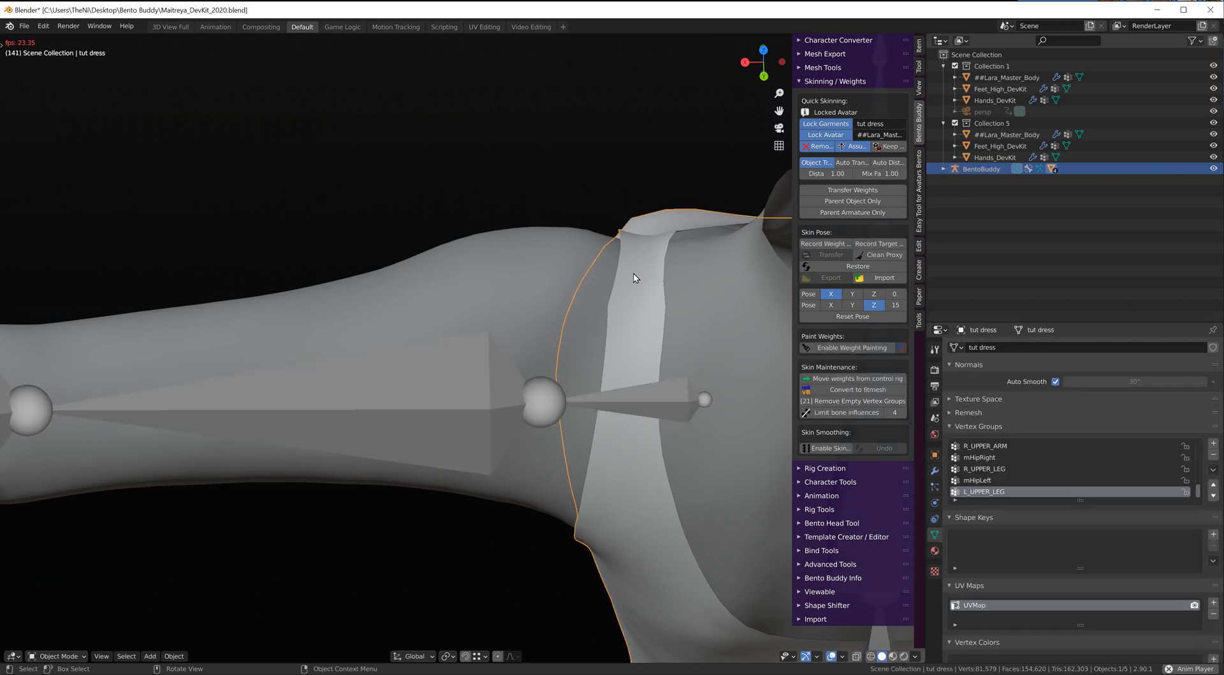
left_click(635, 278)
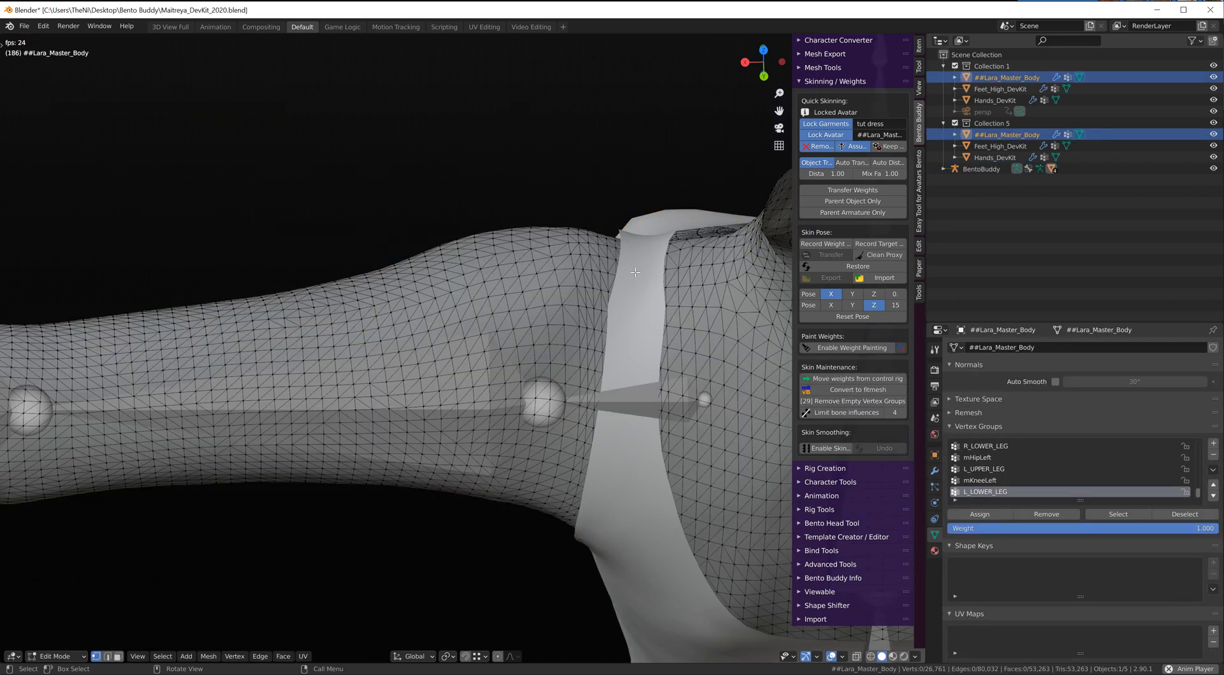
left_click(635, 273)
key("Tab")
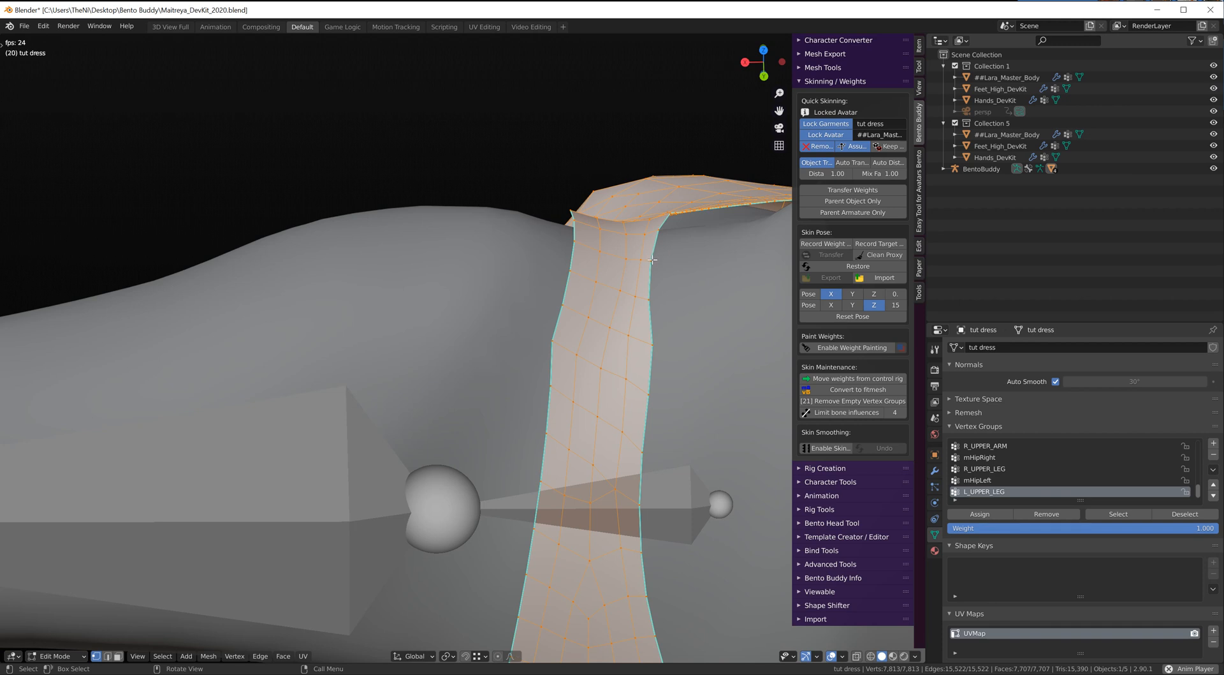
Step: Select a vertex on the inner edge of the dress's left shoulder strap at the back and move it slightly toward the neck
left_click(660, 295)
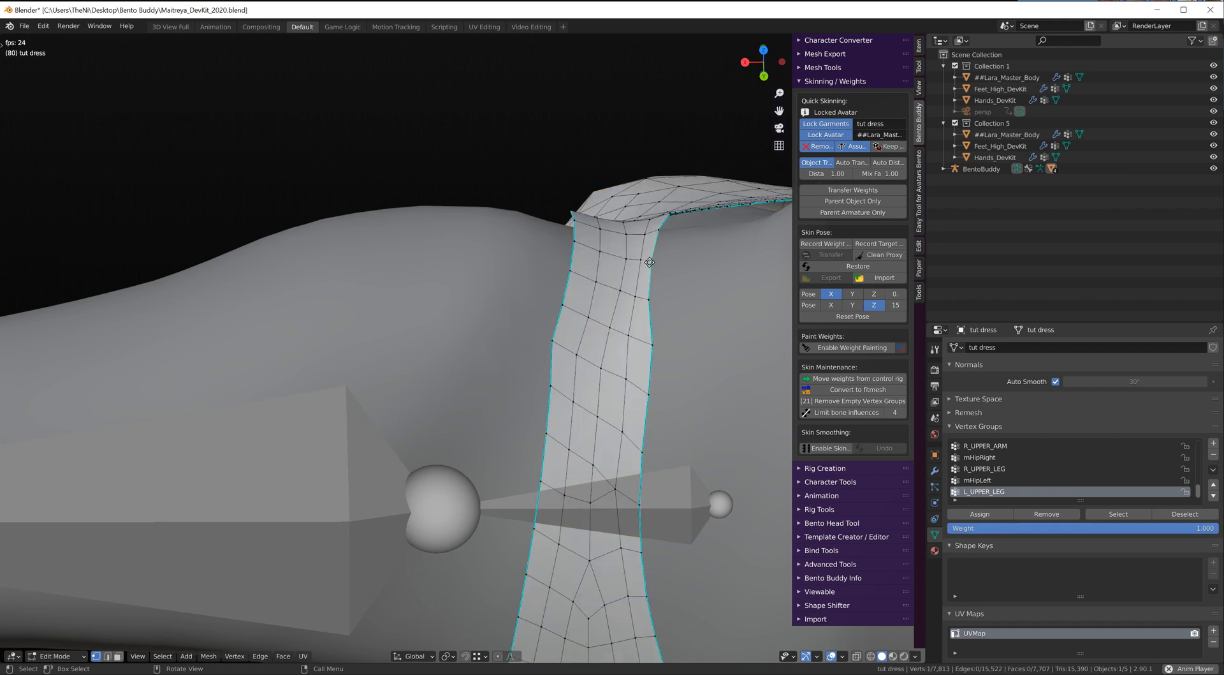
key("g")
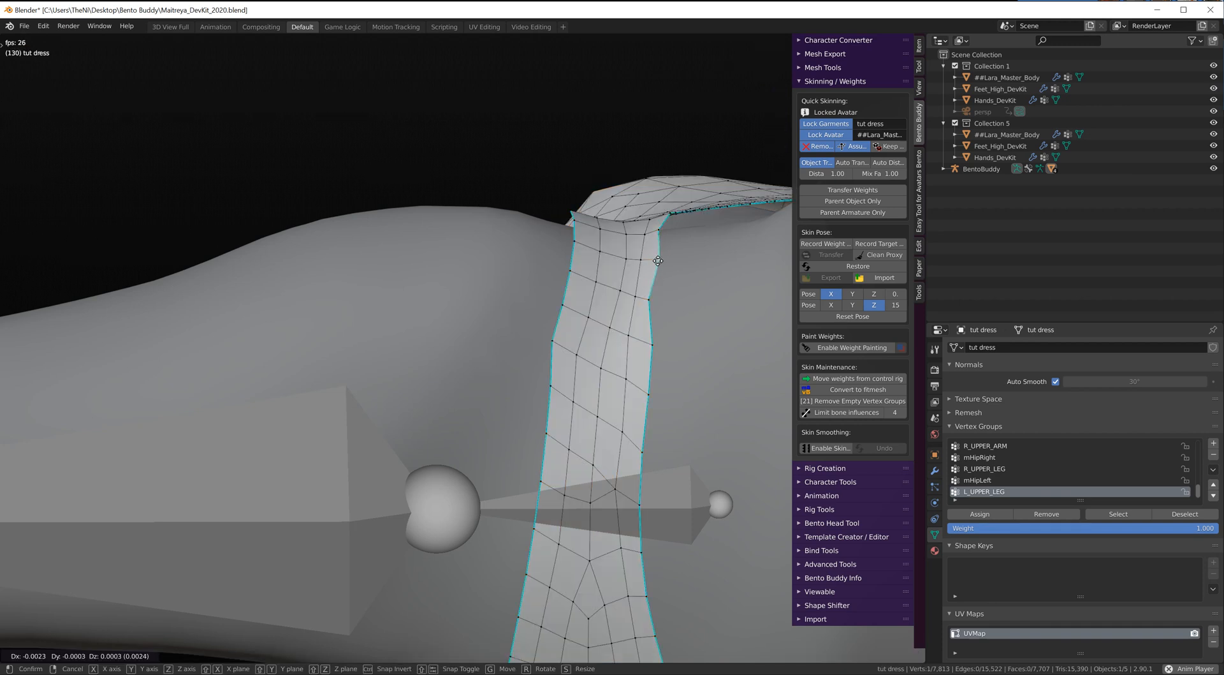
left_click(658, 260)
Step: Enable proportional editing and move the upper inner-edge vertices of the left shoulder strap toward the neck
left_click(498, 656)
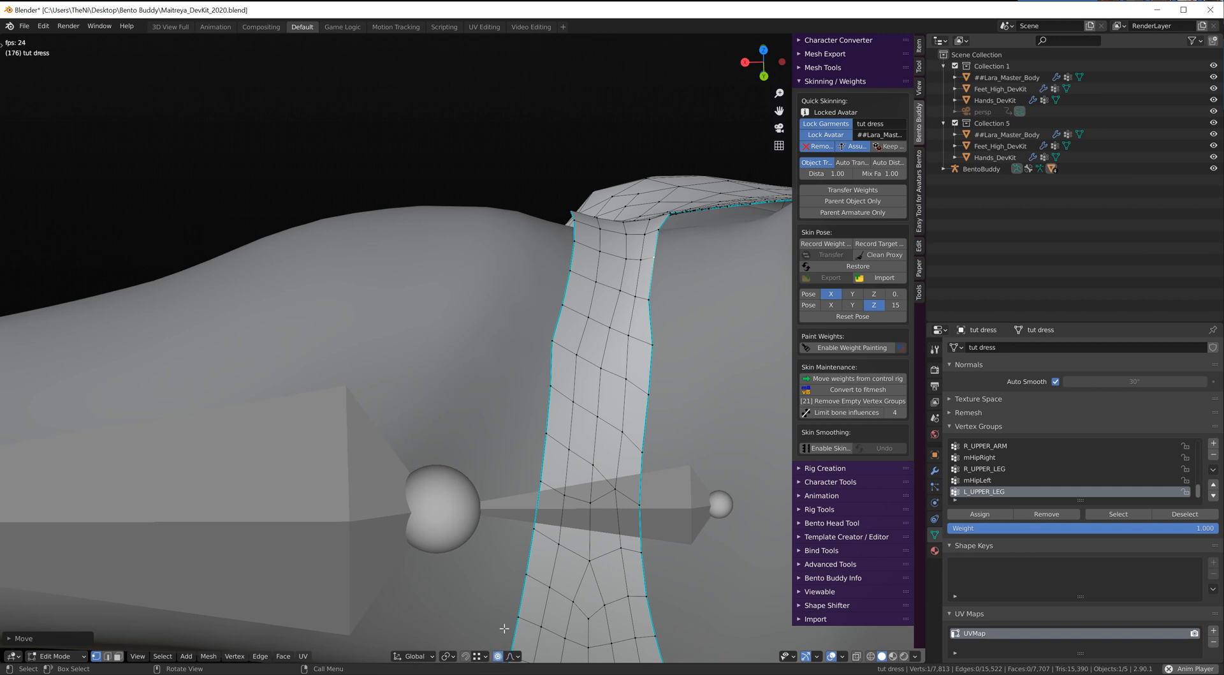
key("g")
left_click(666, 270)
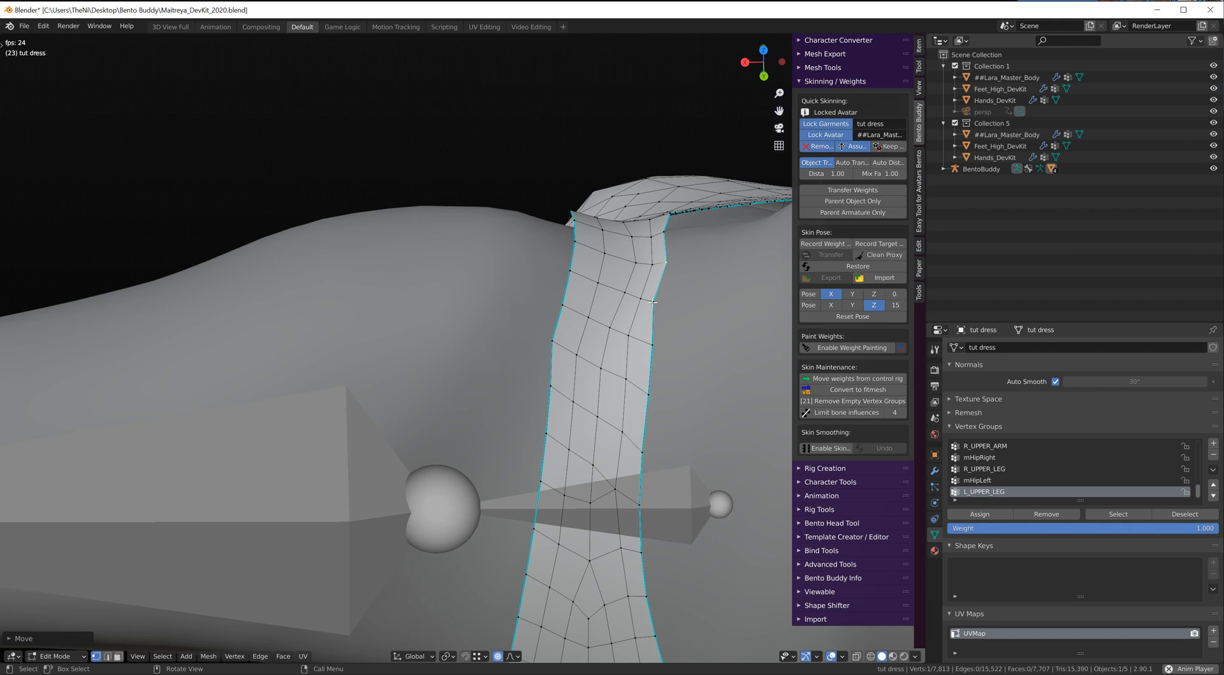
key("g")
left_click(666, 291)
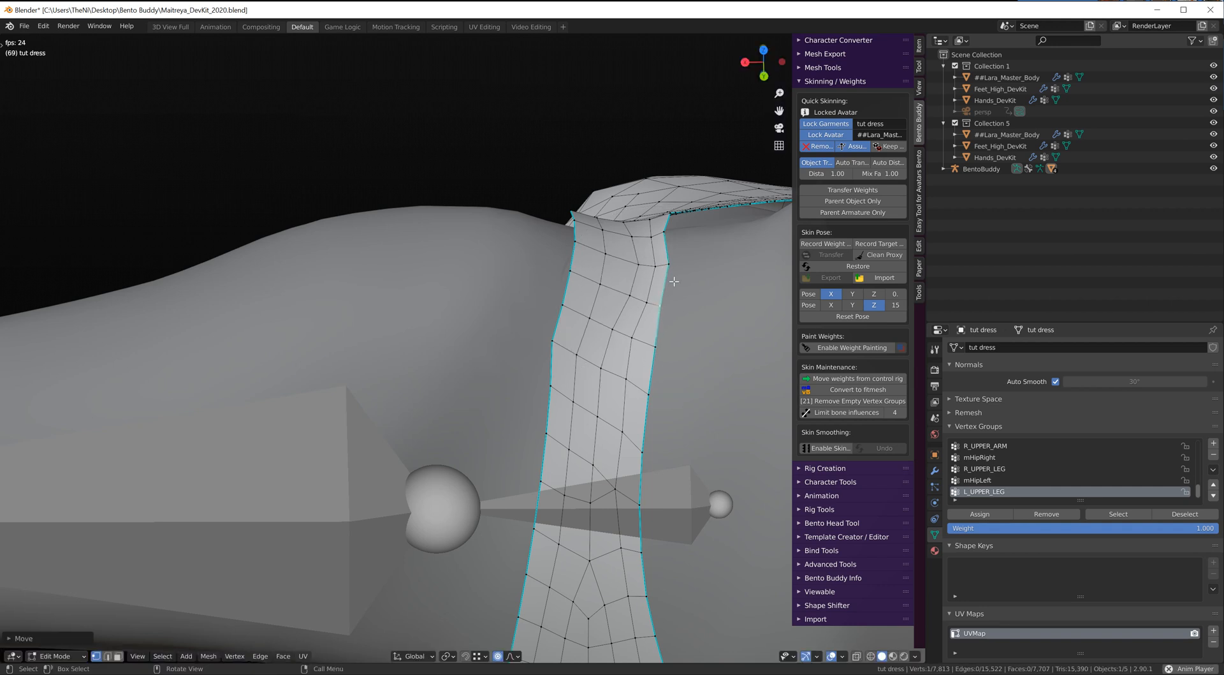
Step: Even out the top of the strap's inner edge by moving its vertex with the proportional size reduced to about 0.01
key("g")
scroll(671, 238, "up", 4)
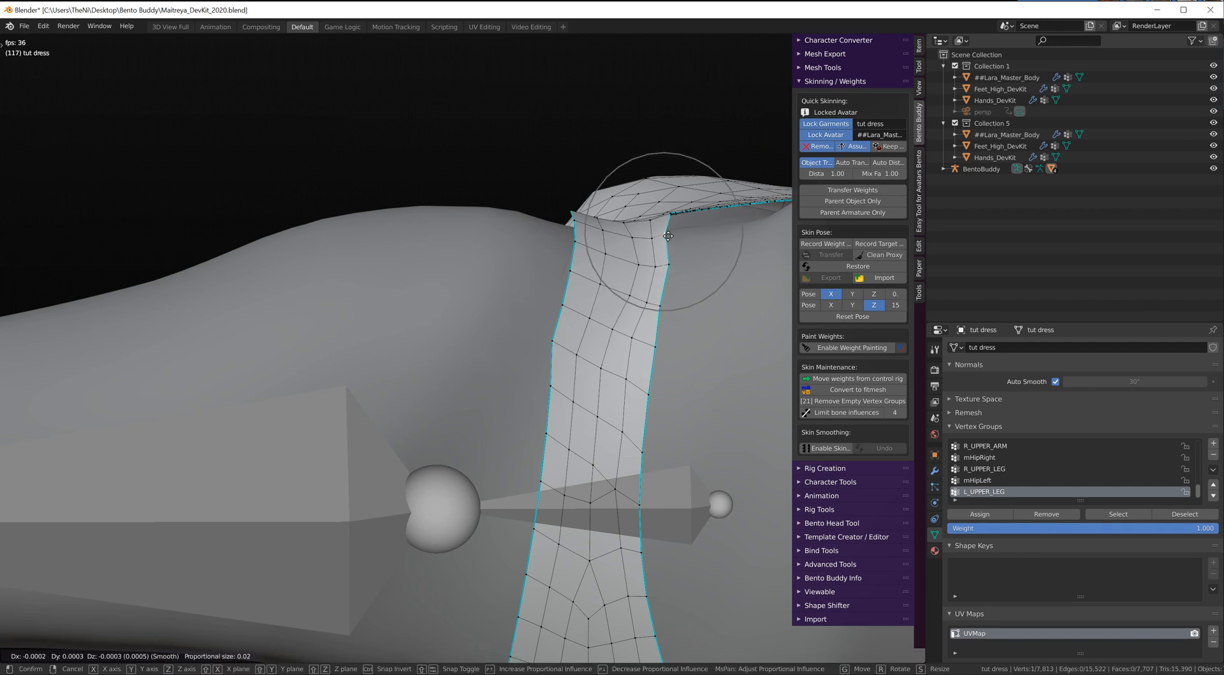
scroll(671, 238, "up", 3)
left_click(673, 238)
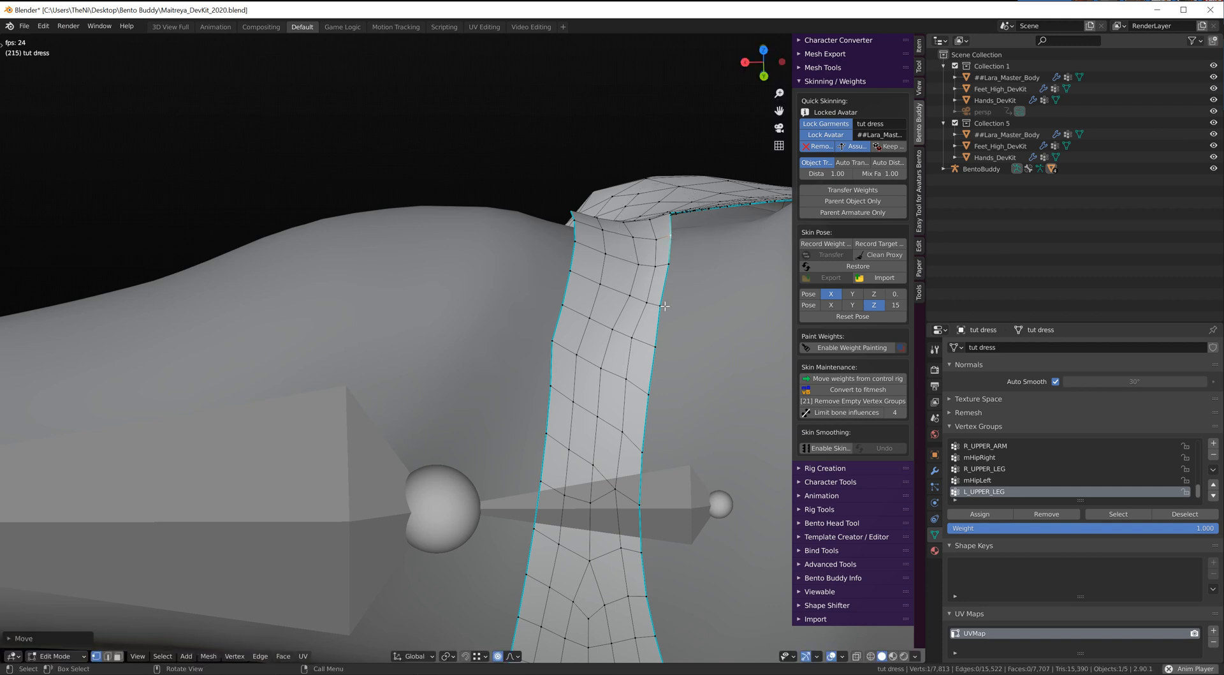
Step: Adjust the next vertex down the strap's inner edge with proportional editing, and return the dress to Object Mode
key("g")
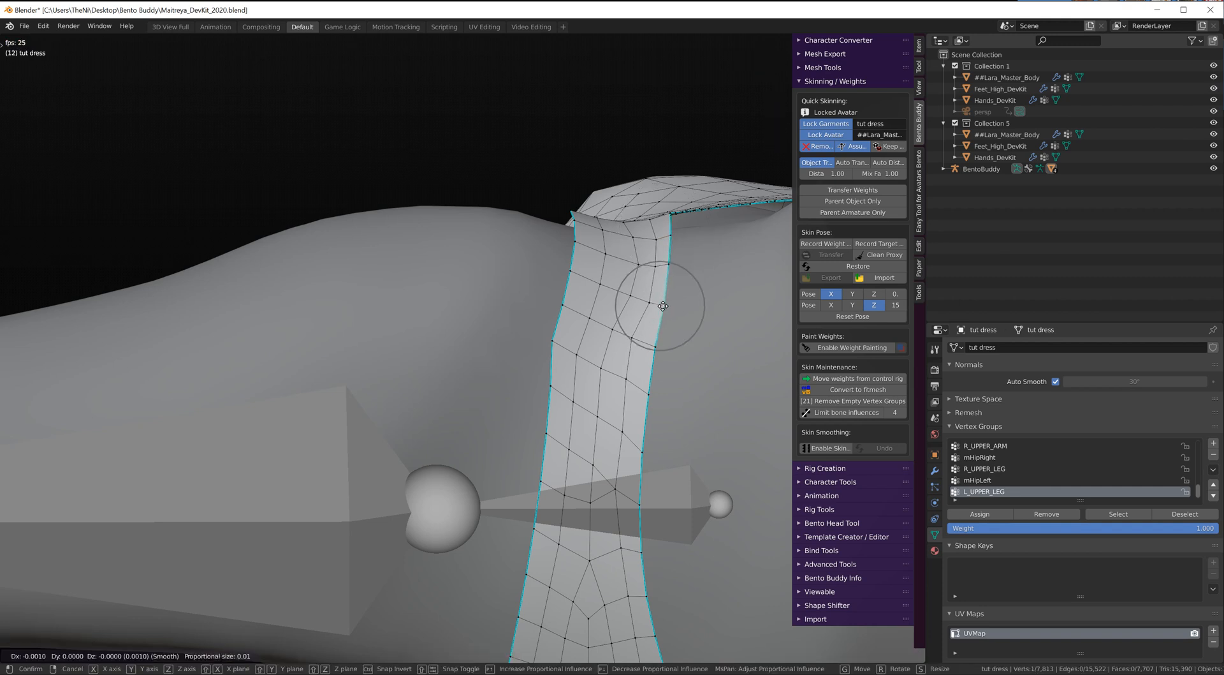
left_click(655, 334)
scroll(652, 348, "down", 8)
middle_click_drag(740, 406, 499, 386)
key("Tab")
scroll(545, 407, "down", 5)
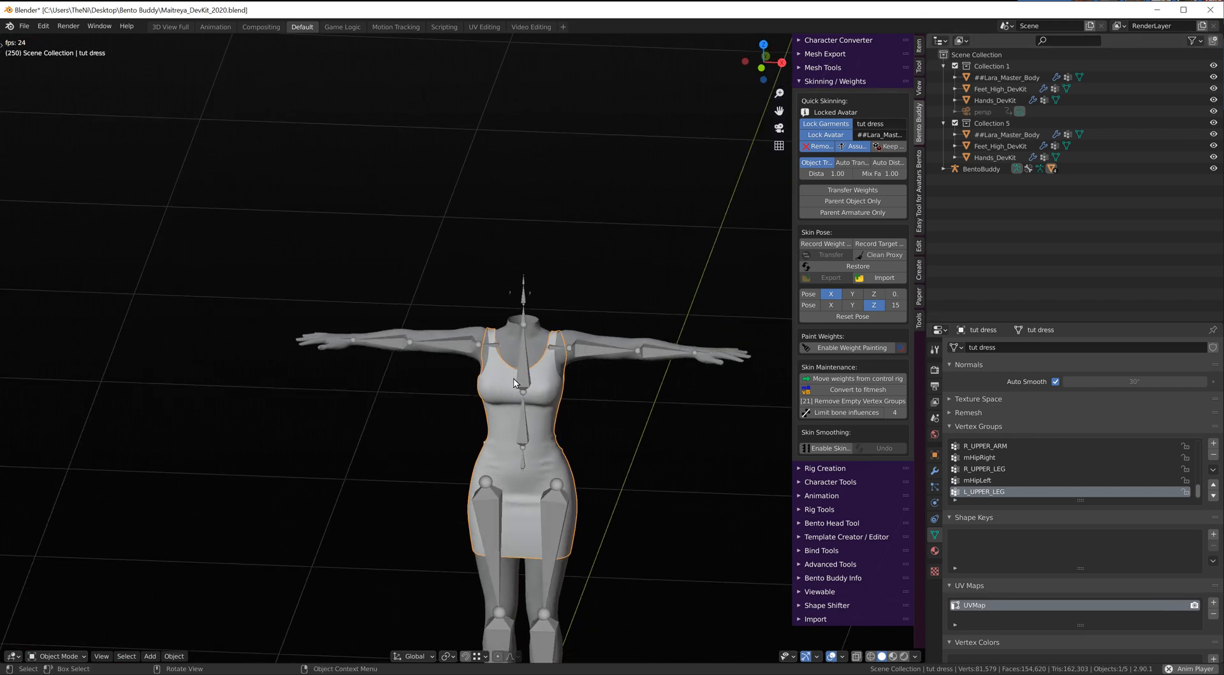
Step: Change the Outliner area to a UV Editor and enlarge it, giving it most of the window beside the 3D viewport
left_click(941, 40)
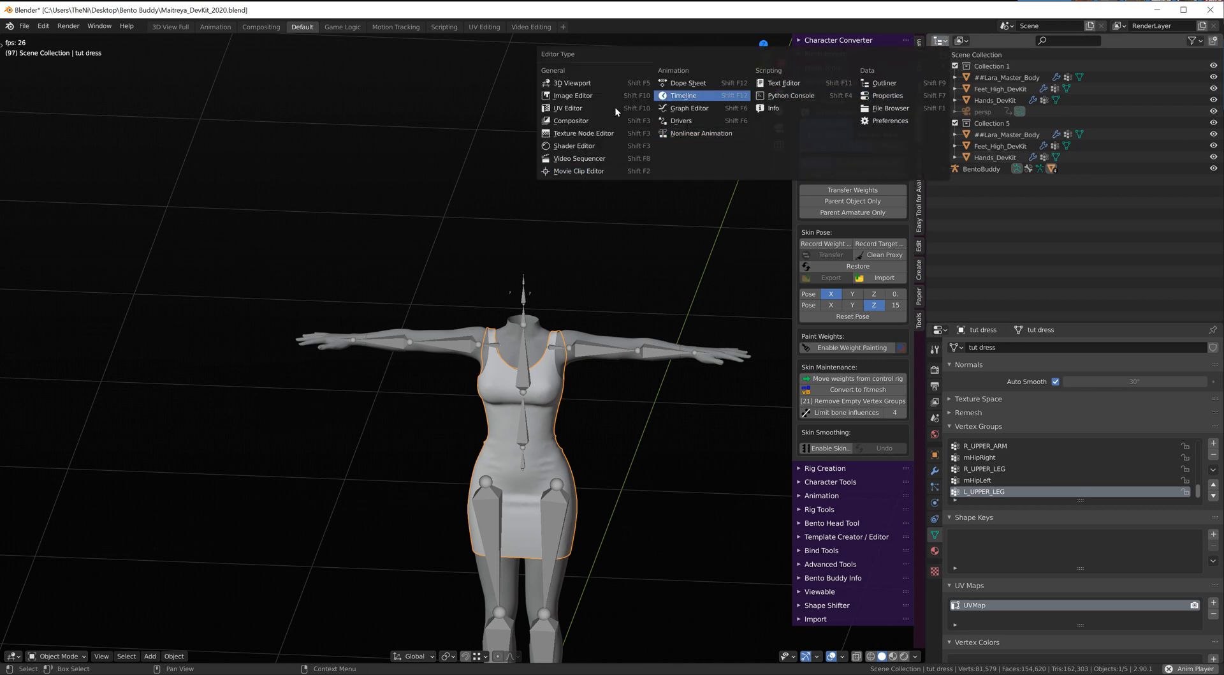
left_click(573, 102)
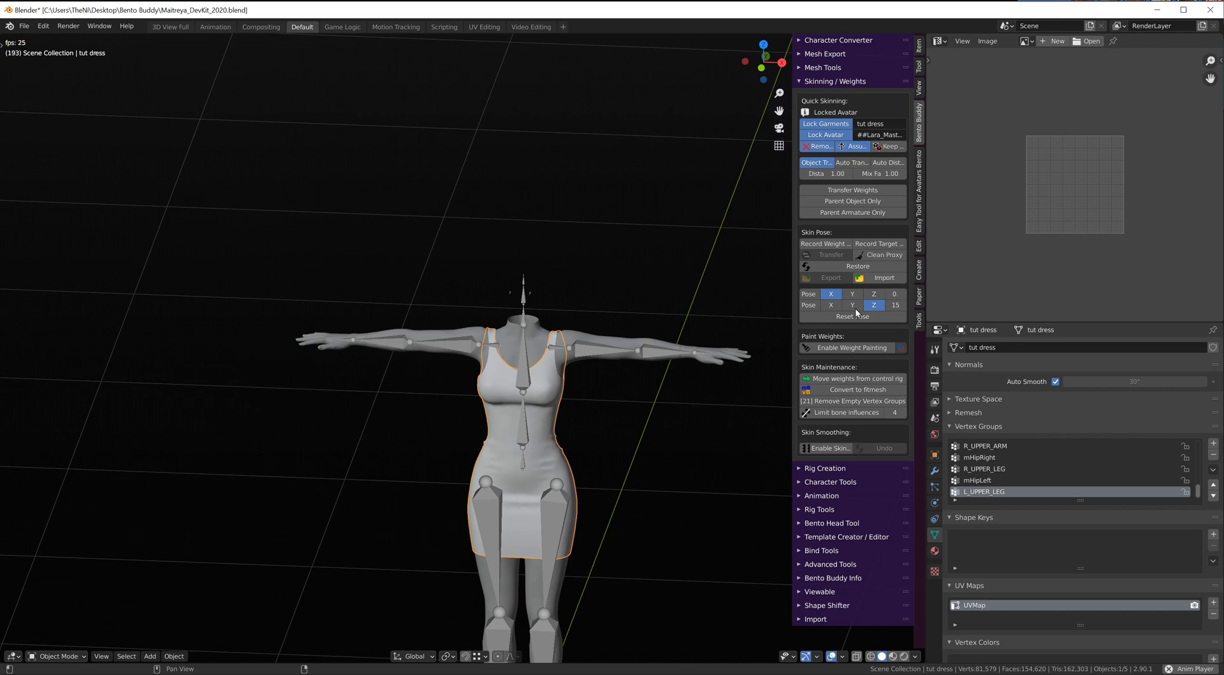
left_click_drag(926, 304, 524, 306)
left_click_drag(656, 324, 701, 546)
scroll(897, 319, "up", 4)
scroll(871, 324, "down", 5)
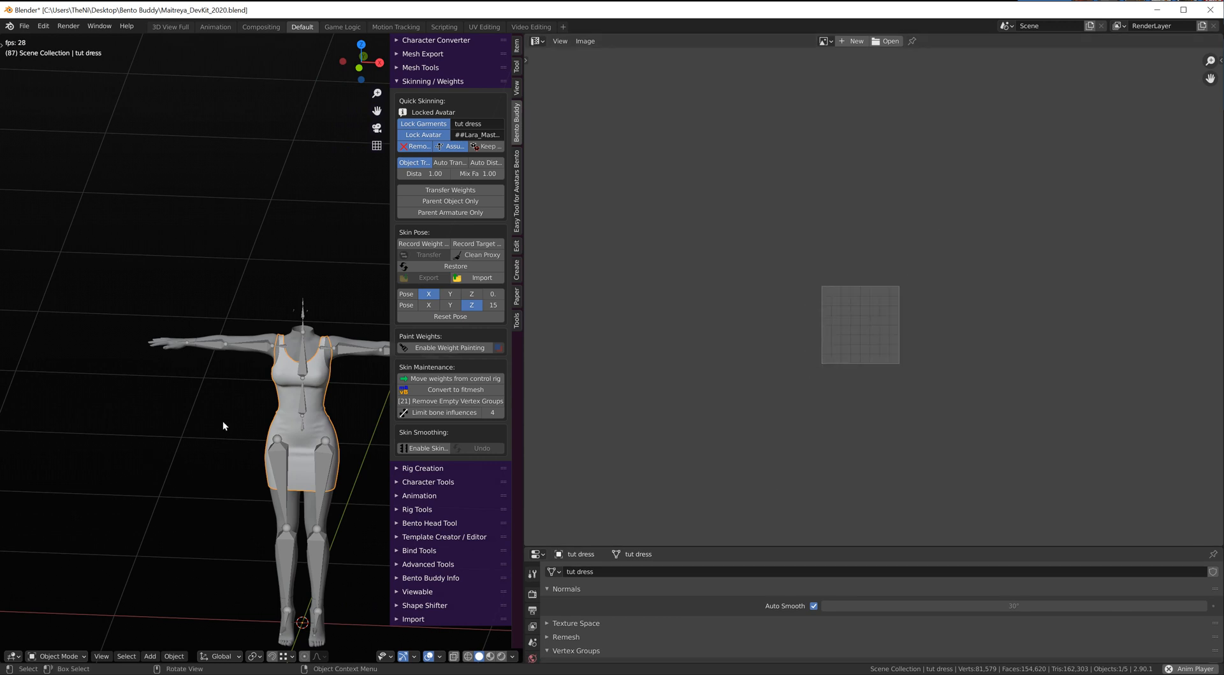
Step: Enter Edit Mode on the tut dress, select its whole mesh, and select all of its UVs in the UV Editor
key("Tab")
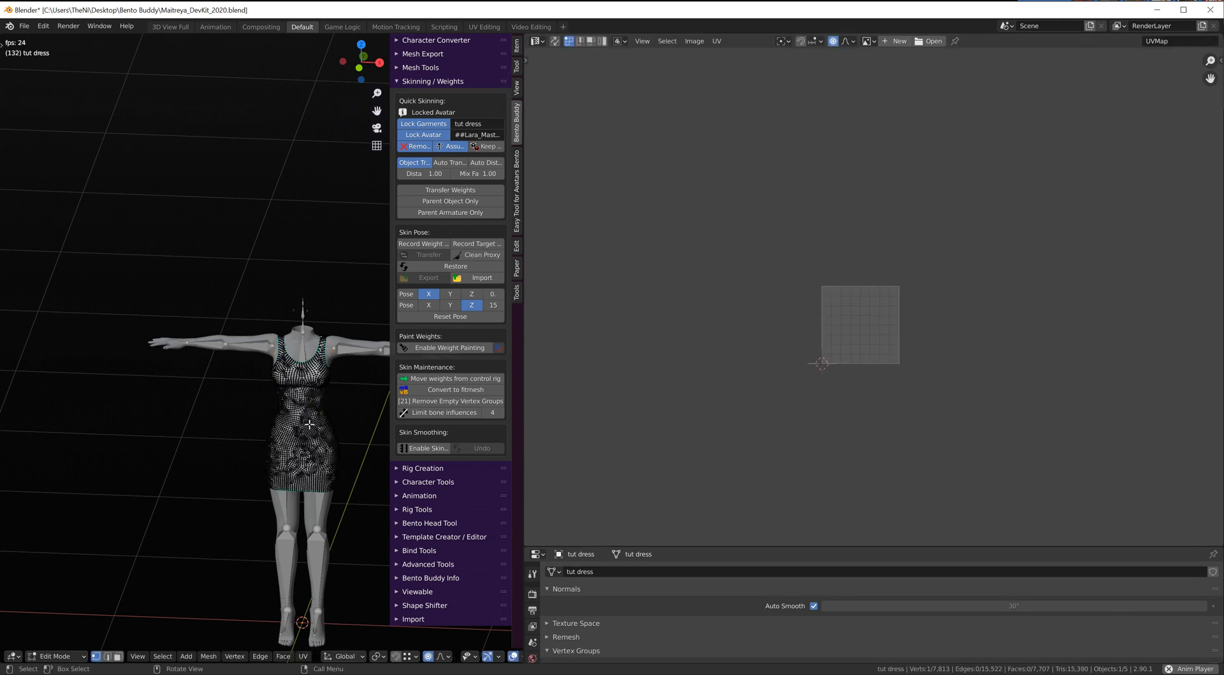
key("a")
scroll(828, 297, "down", 3)
scroll(784, 164, "up", 6)
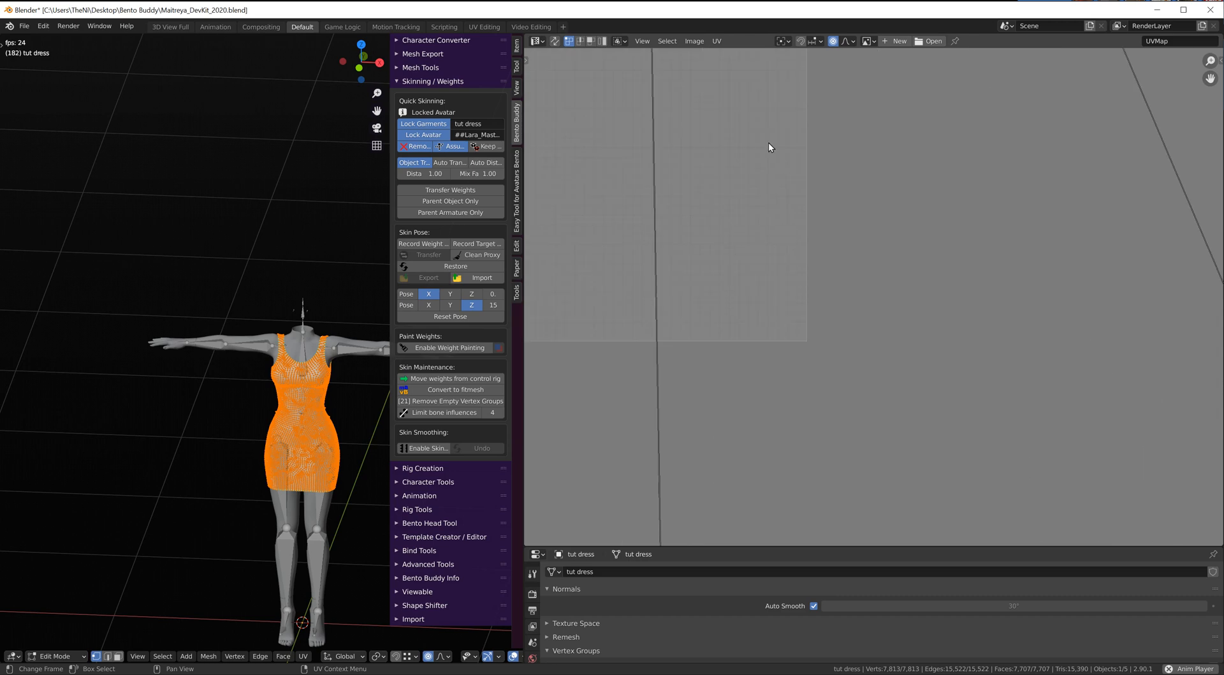
middle_click_drag(760, 231, 944, 397)
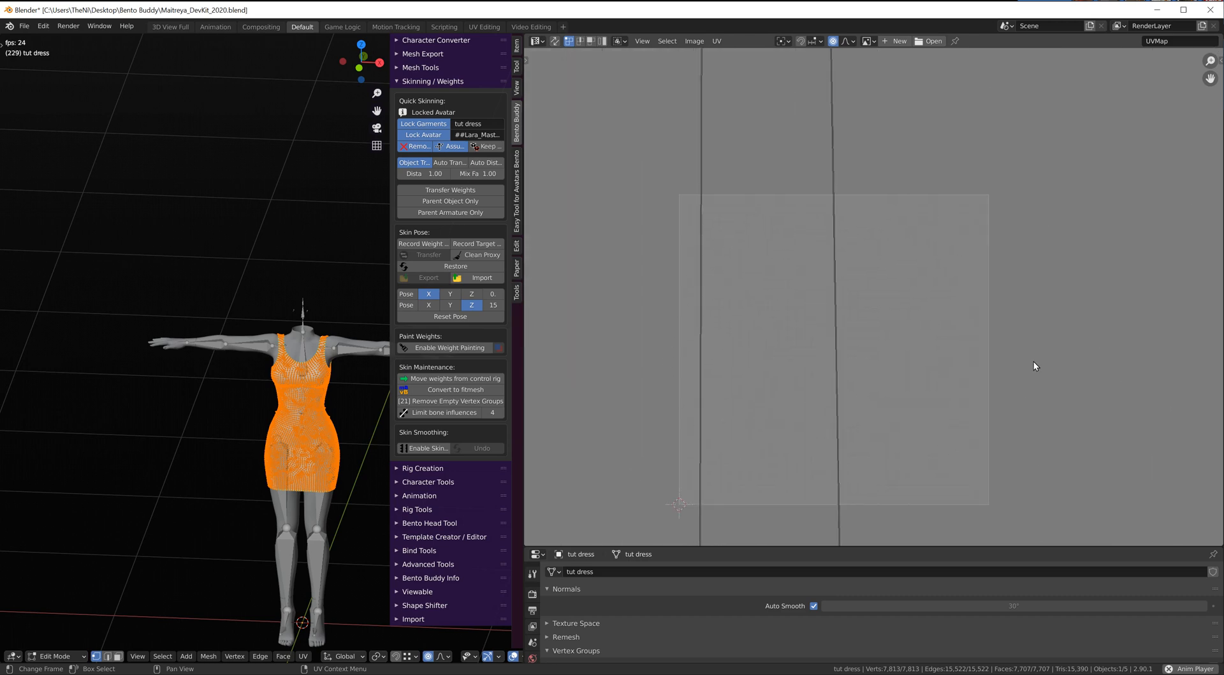
scroll(855, 303, "down", 2)
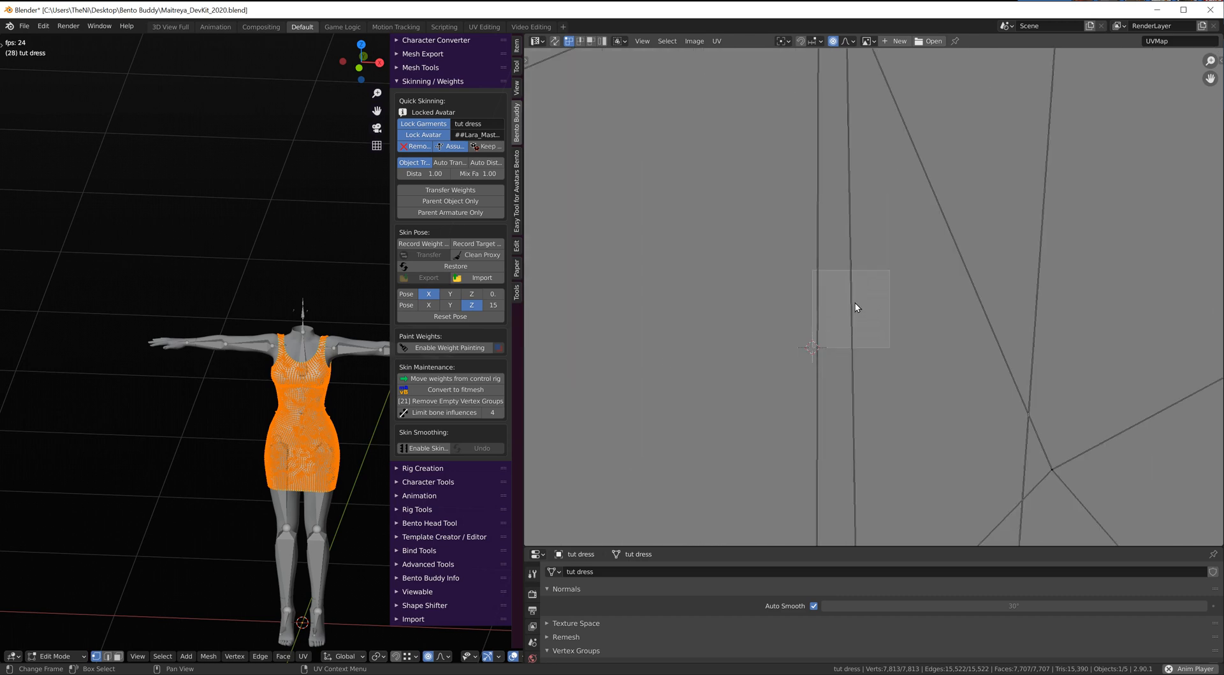
scroll(857, 304, "up", 10)
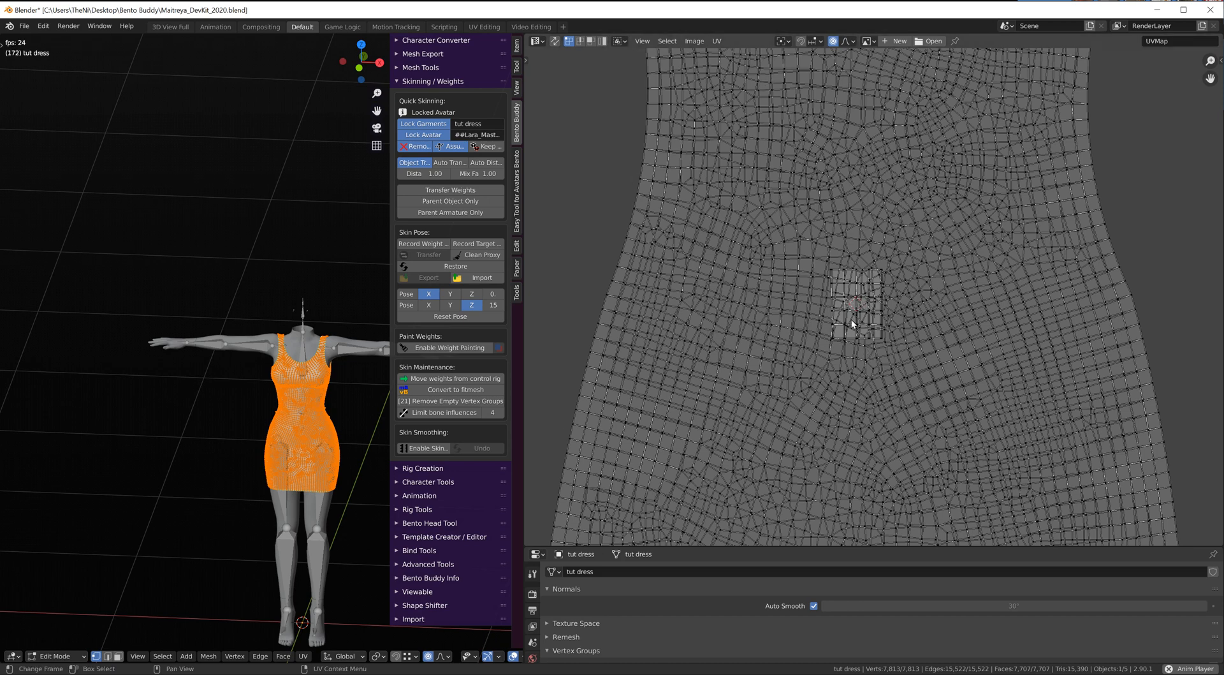
key("a")
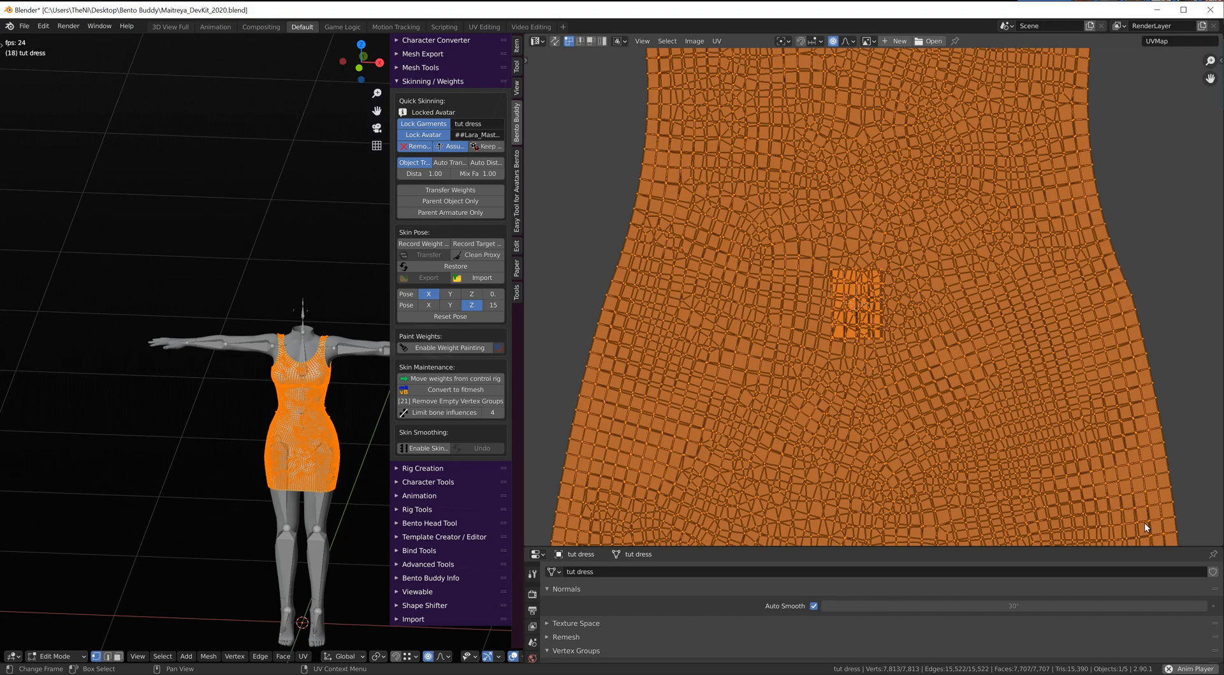
key("s")
left_click(854, 316)
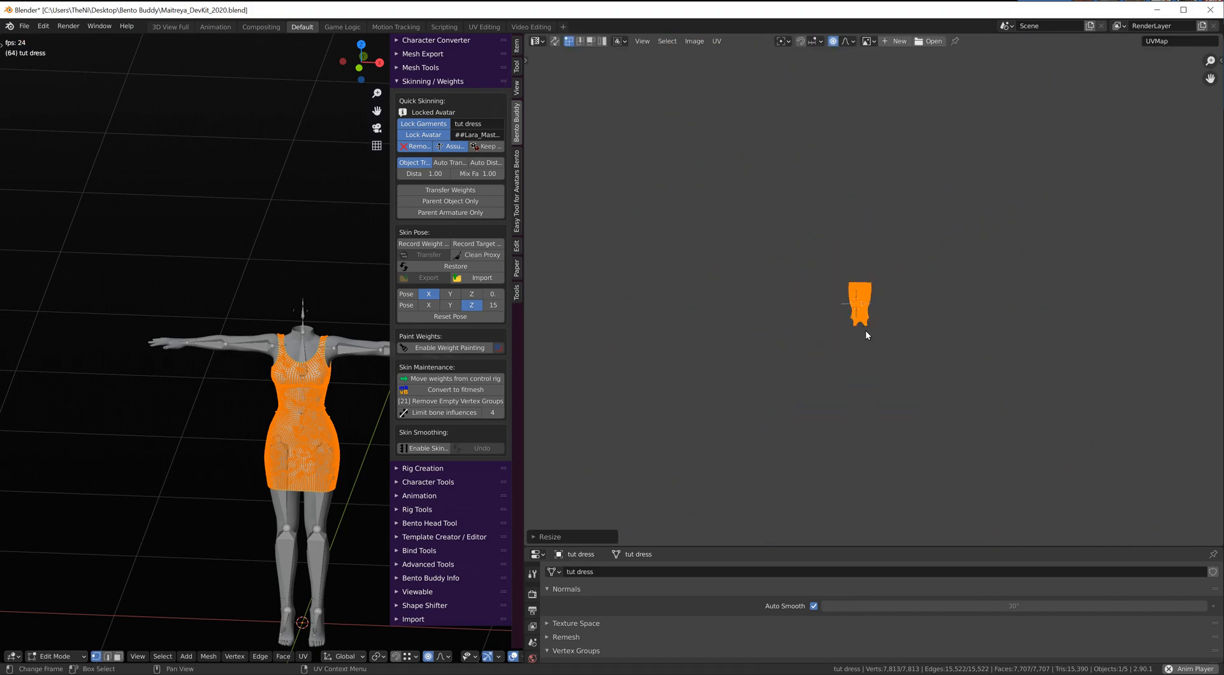
key("s")
left_click(913, 354)
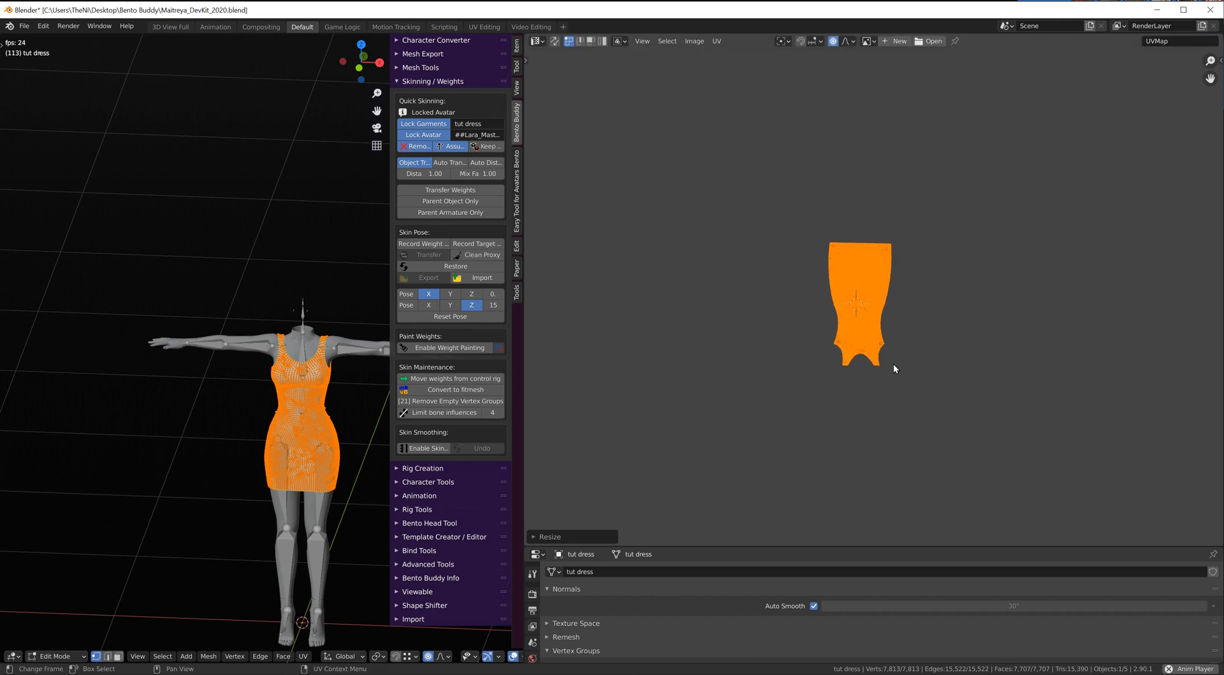
key("ctrl+z")
key("ctrl+z")
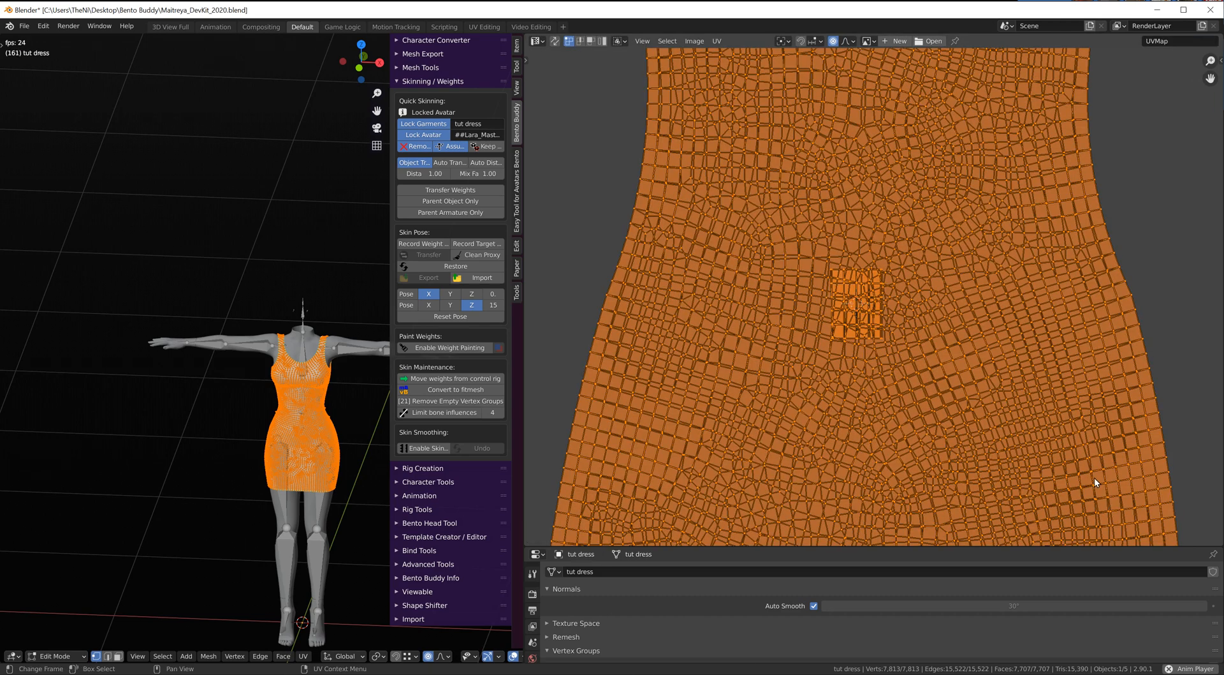
Step: Scale all the dress UVs down until they are smaller than the UV square, keeping them upright
key("s")
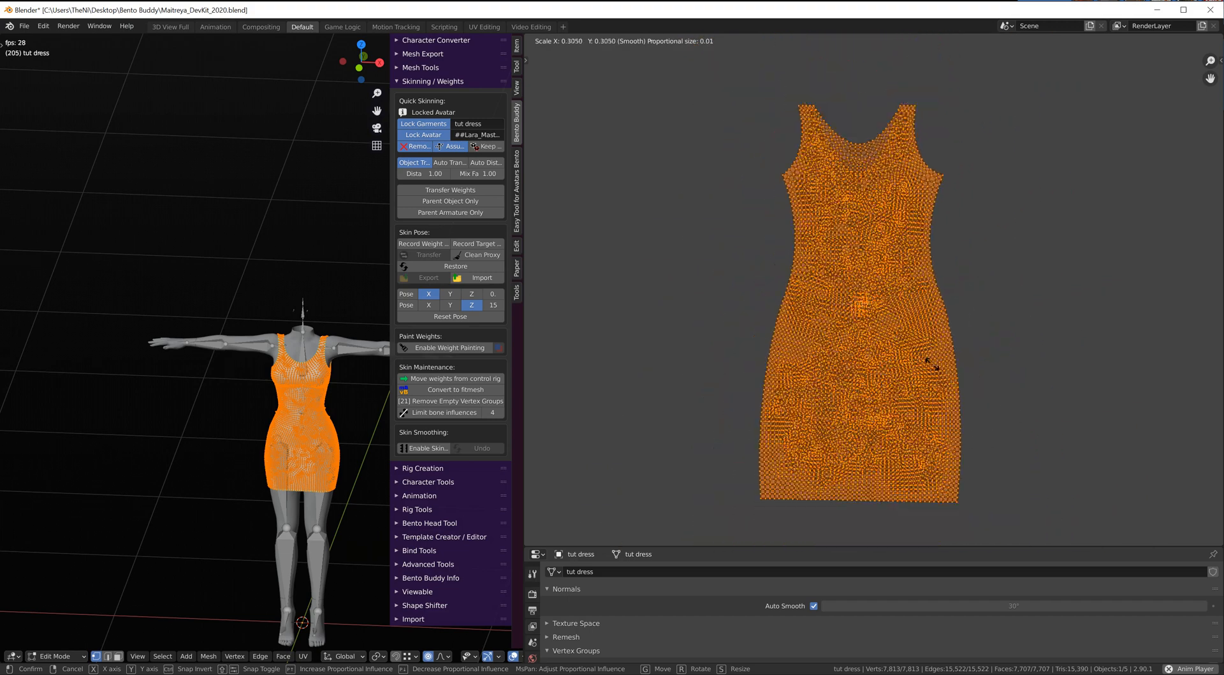
left_click(889, 311)
key("ctrl+z")
key("s")
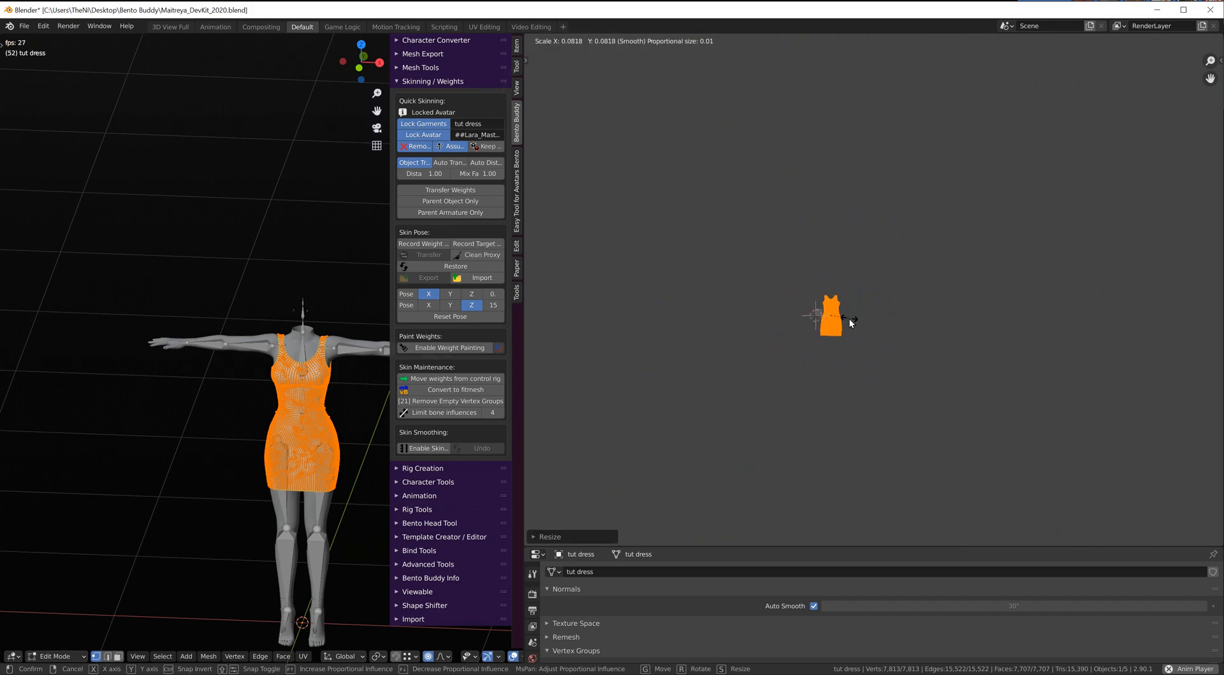
left_click(786, 293)
scroll(786, 293, "up", 6)
key("s")
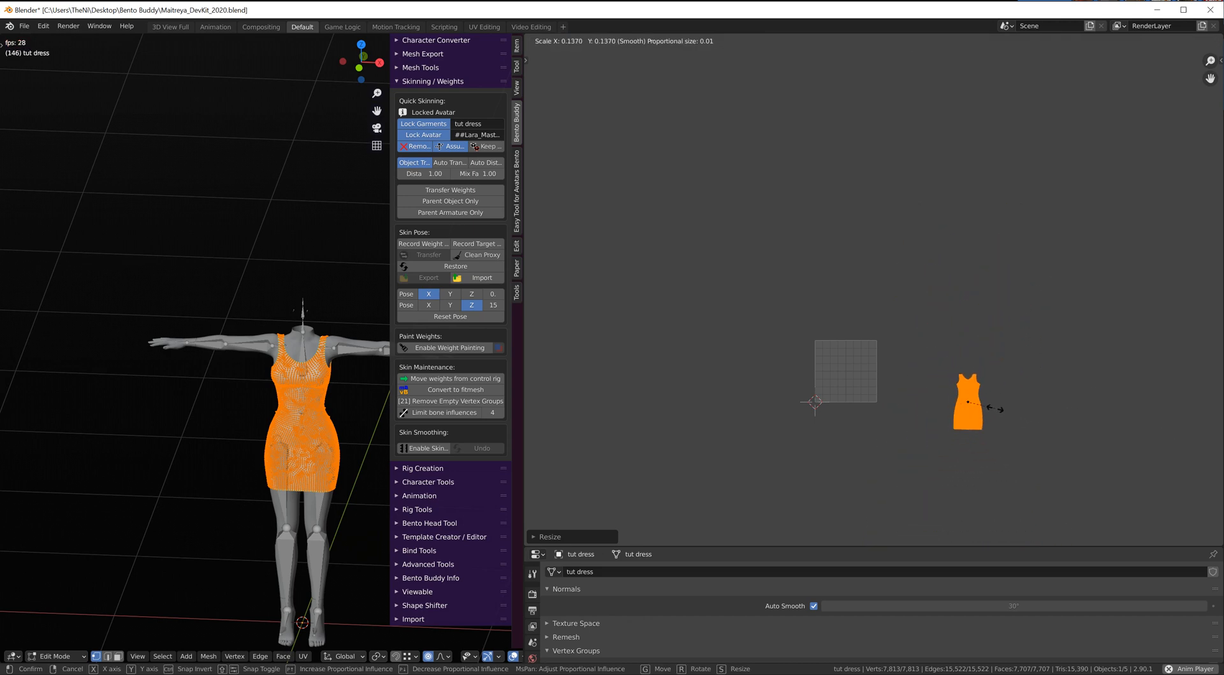
left_click(984, 406)
Step: Move the scaled dress UVs into the UV square
key("g")
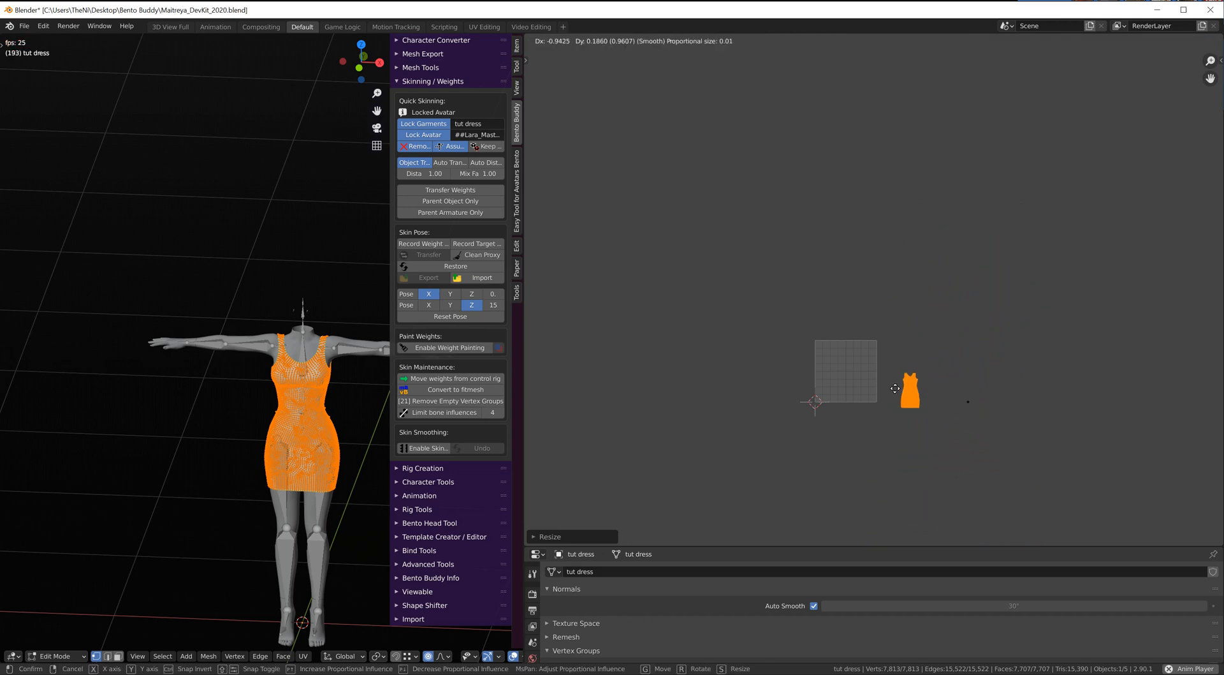
left_click(807, 380)
scroll(822, 373, "up", 6)
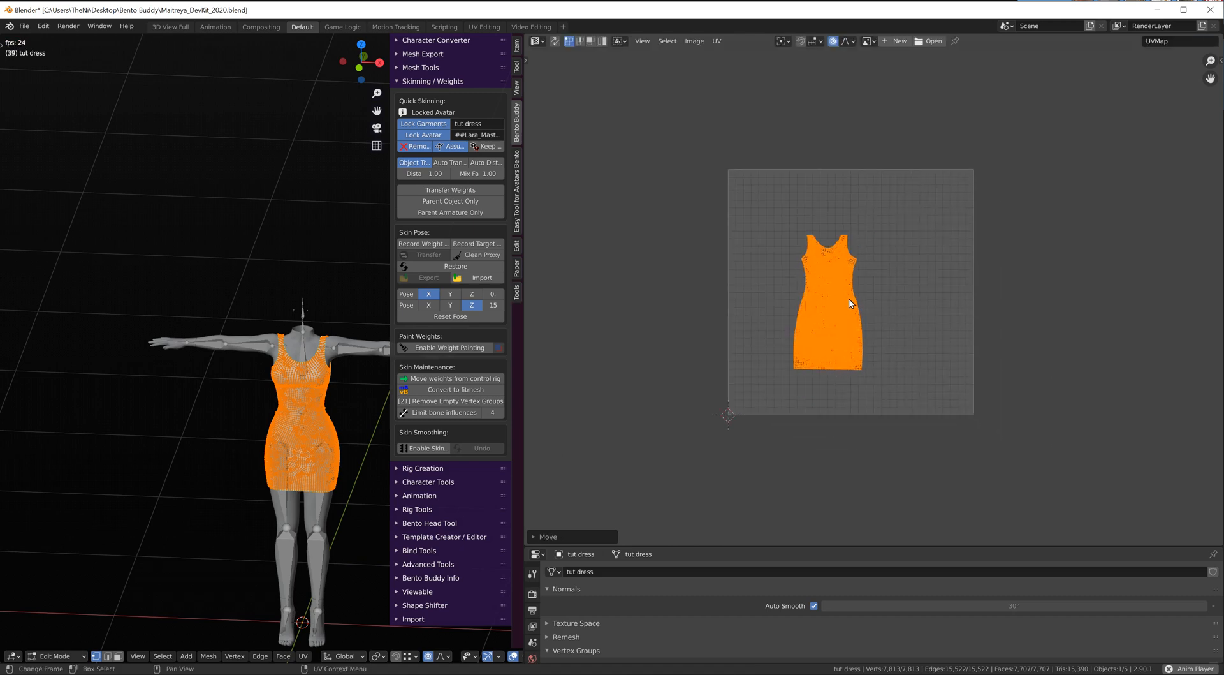
Step: Separate the overlapping dress UV islands with Pack Islands
scroll(848, 298, "up", 4)
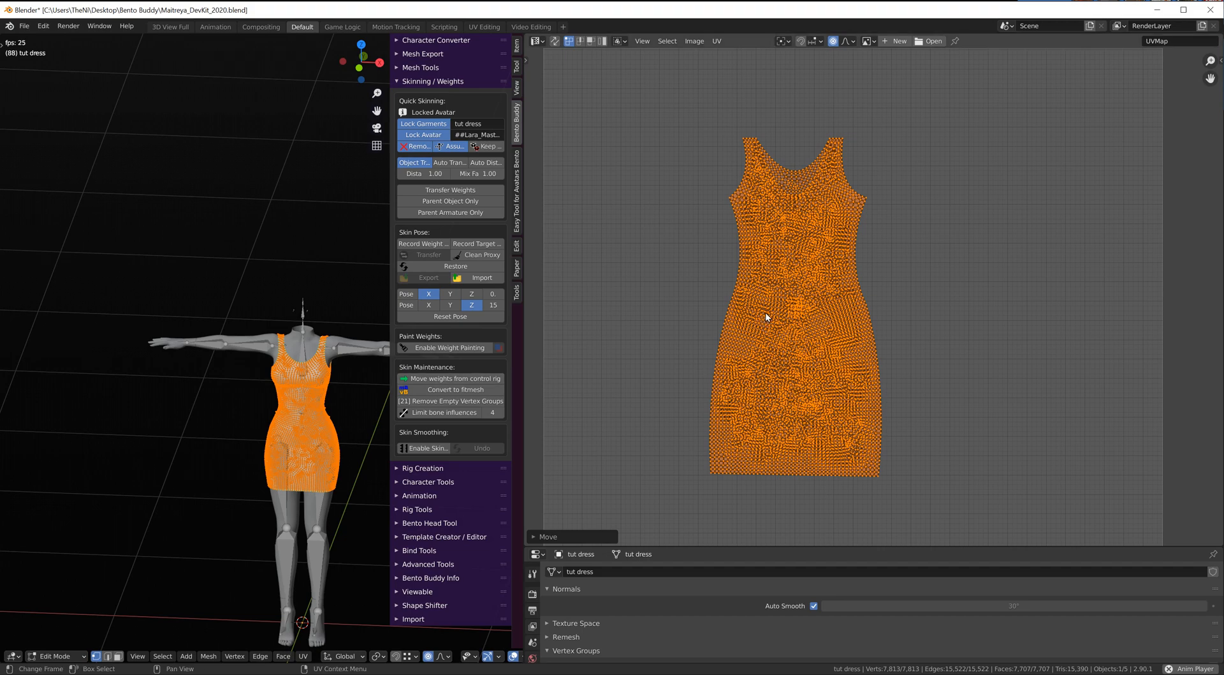
scroll(817, 301, "up", 8)
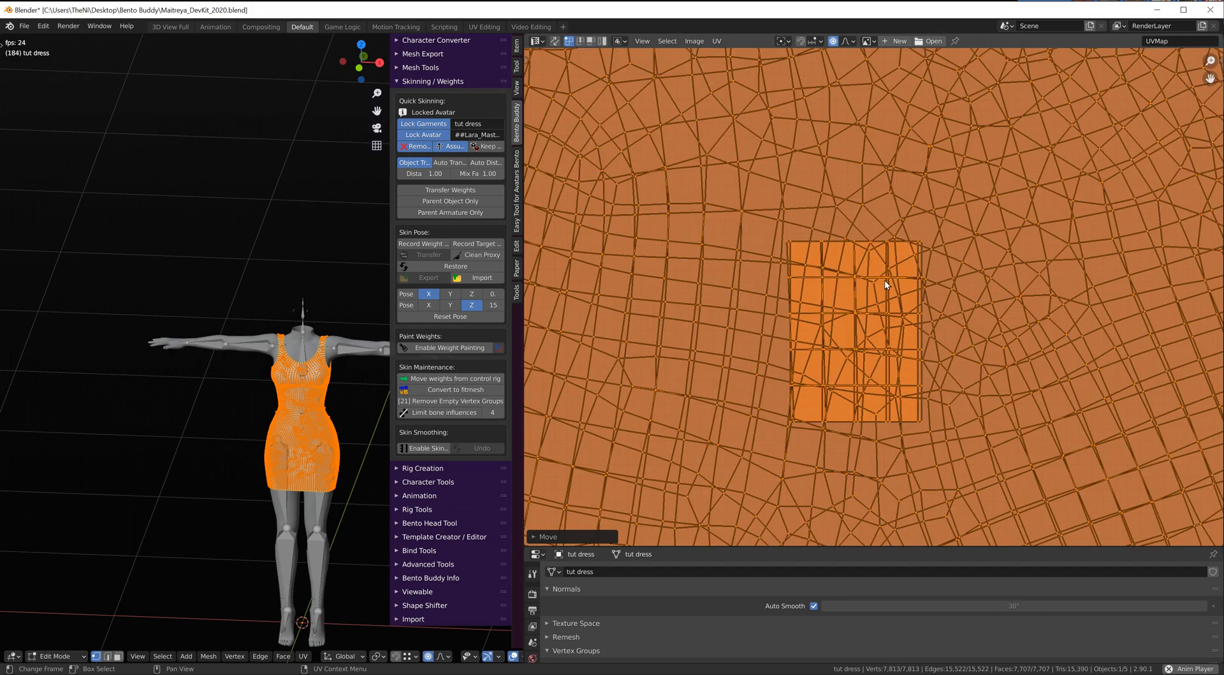
scroll(861, 315, "down", 10)
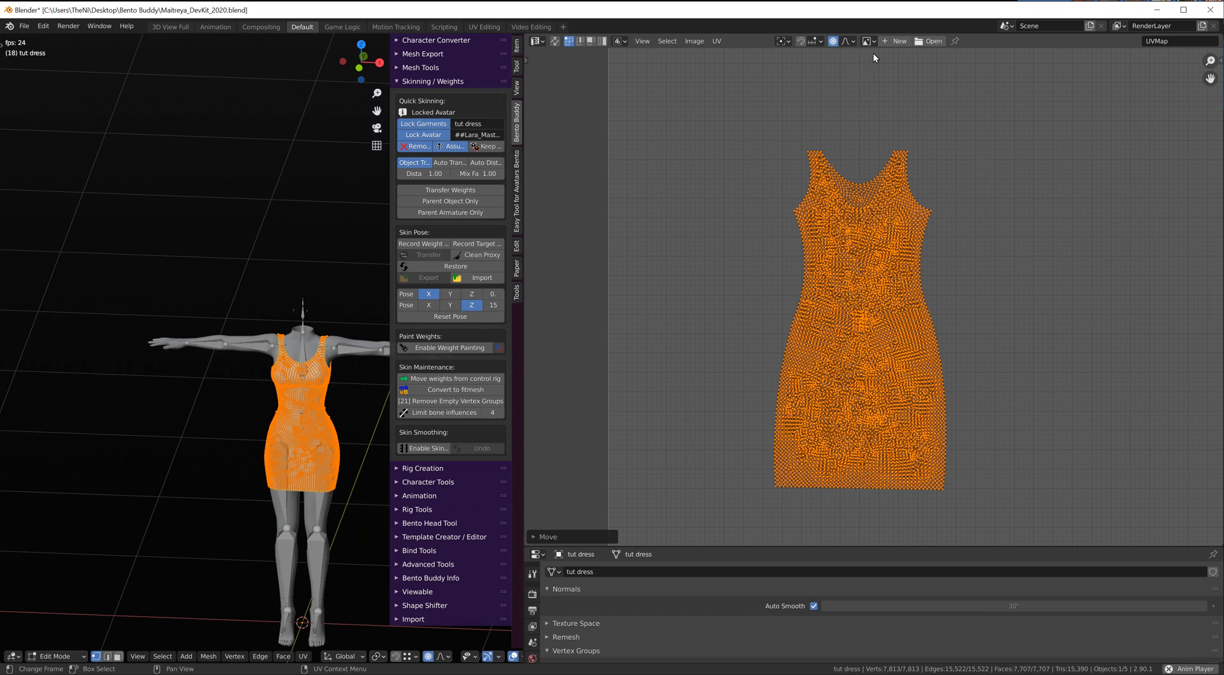
left_click(717, 41)
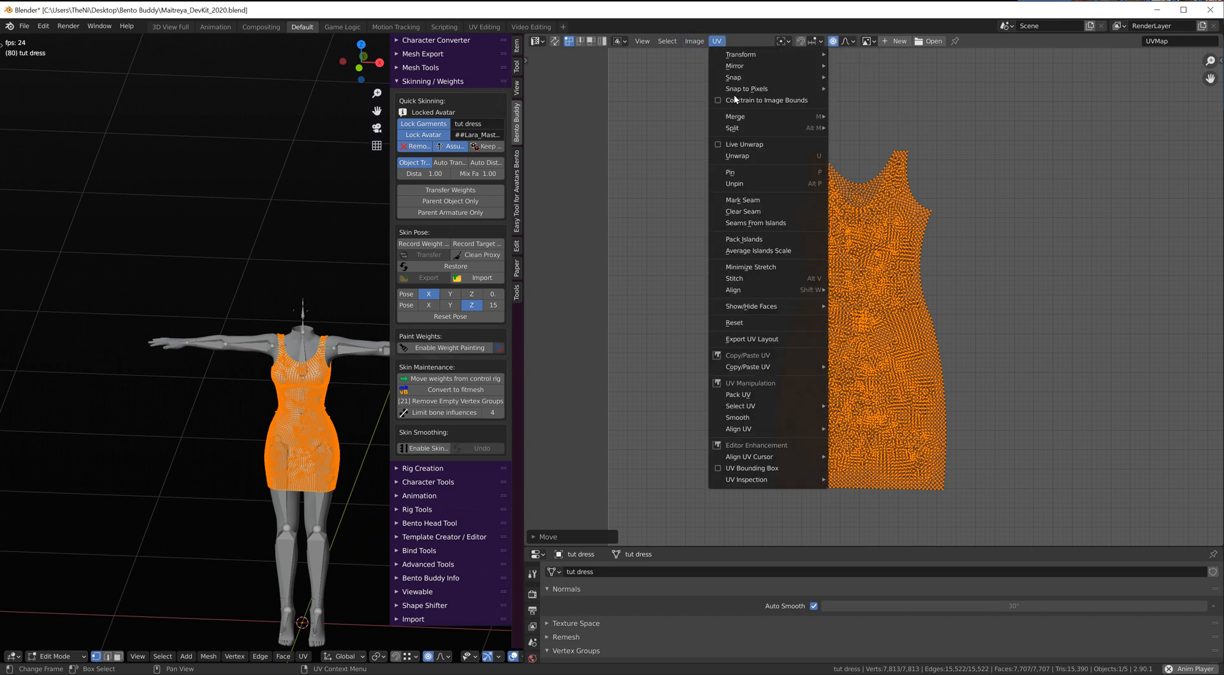
left_click(743, 239)
scroll(814, 265, "down", 5)
scroll(836, 278, "up", 2)
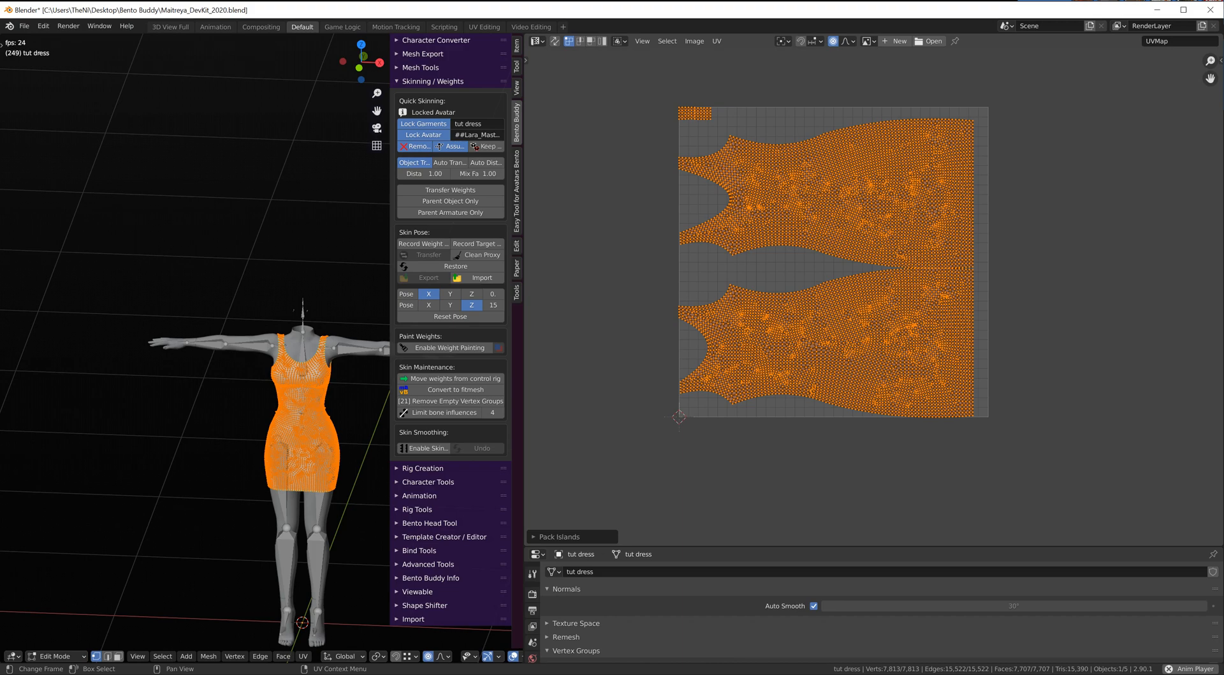
Step: Rotate the packed UV islands by 90° so the dress pieces stand upright, and shift them slightly to the right
key("r")
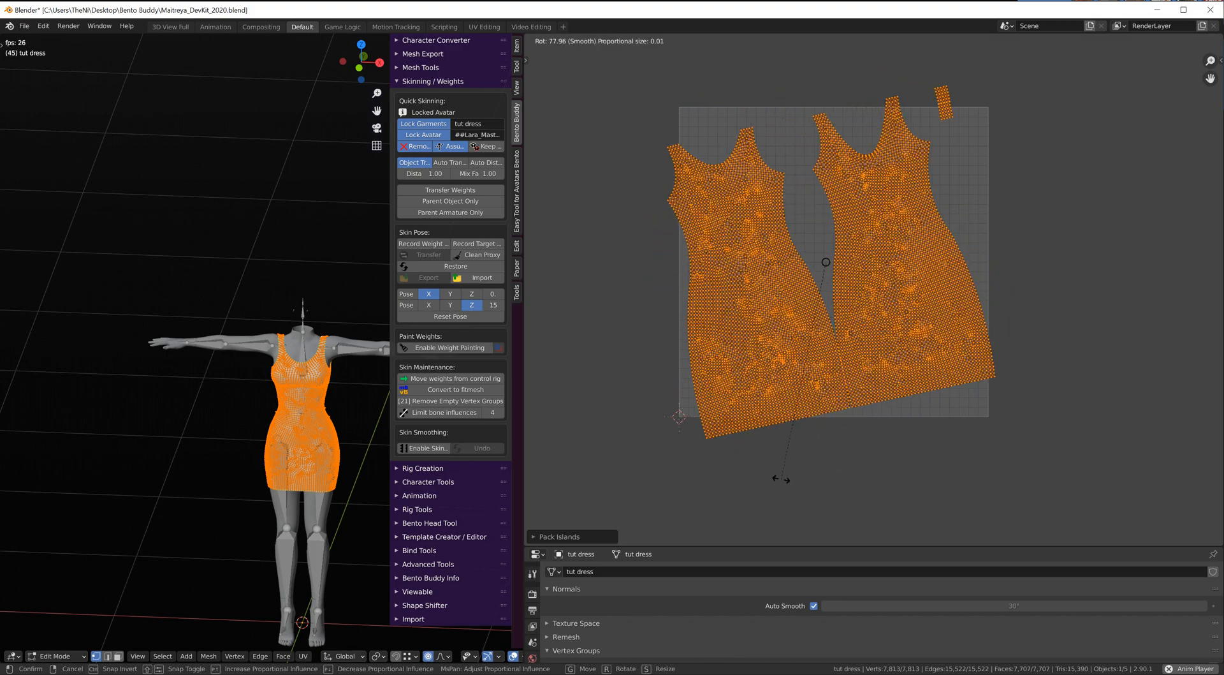
type("90")
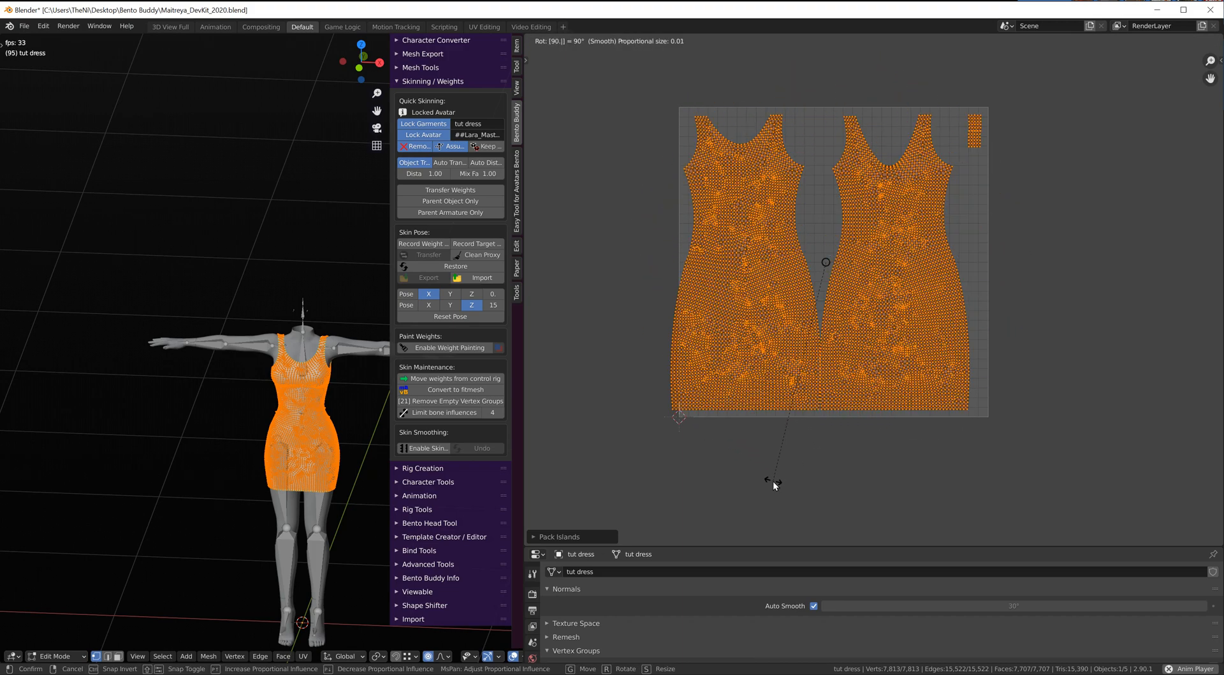
key("Return")
scroll(870, 333, "up", 2)
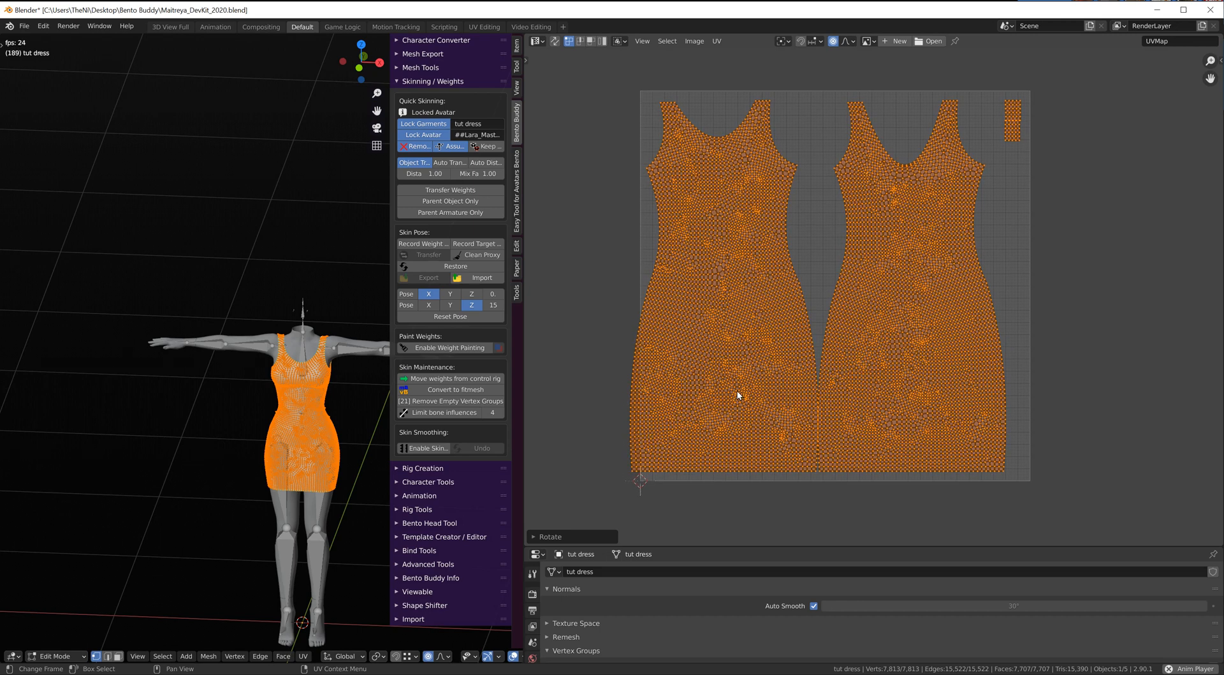
key("g")
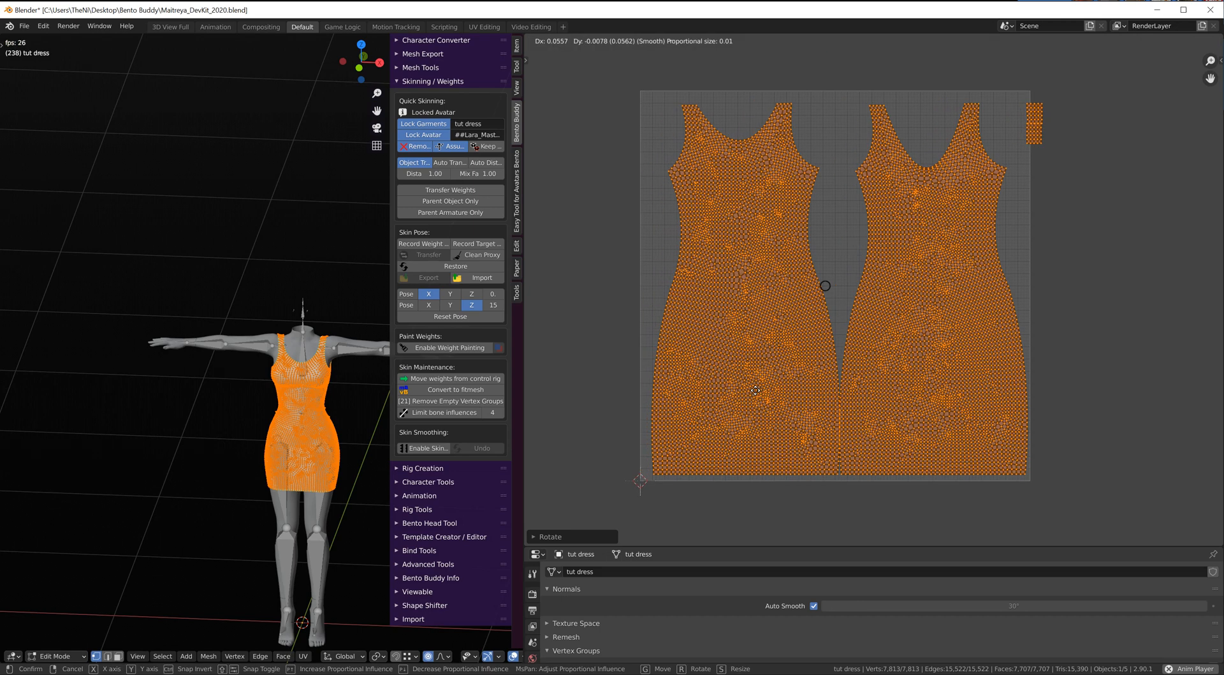
left_click(755, 393)
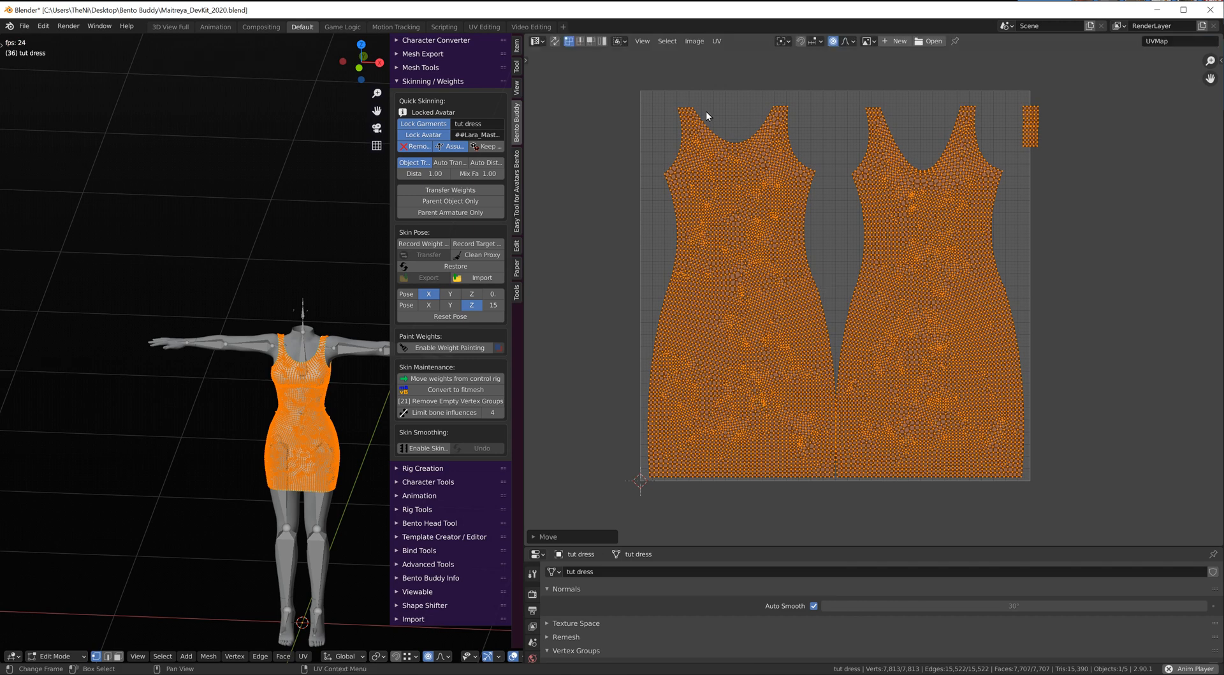
Step: Enable Constrain to Image Bounds and move the UV islands so they all lie inside the UV square
left_click(716, 41)
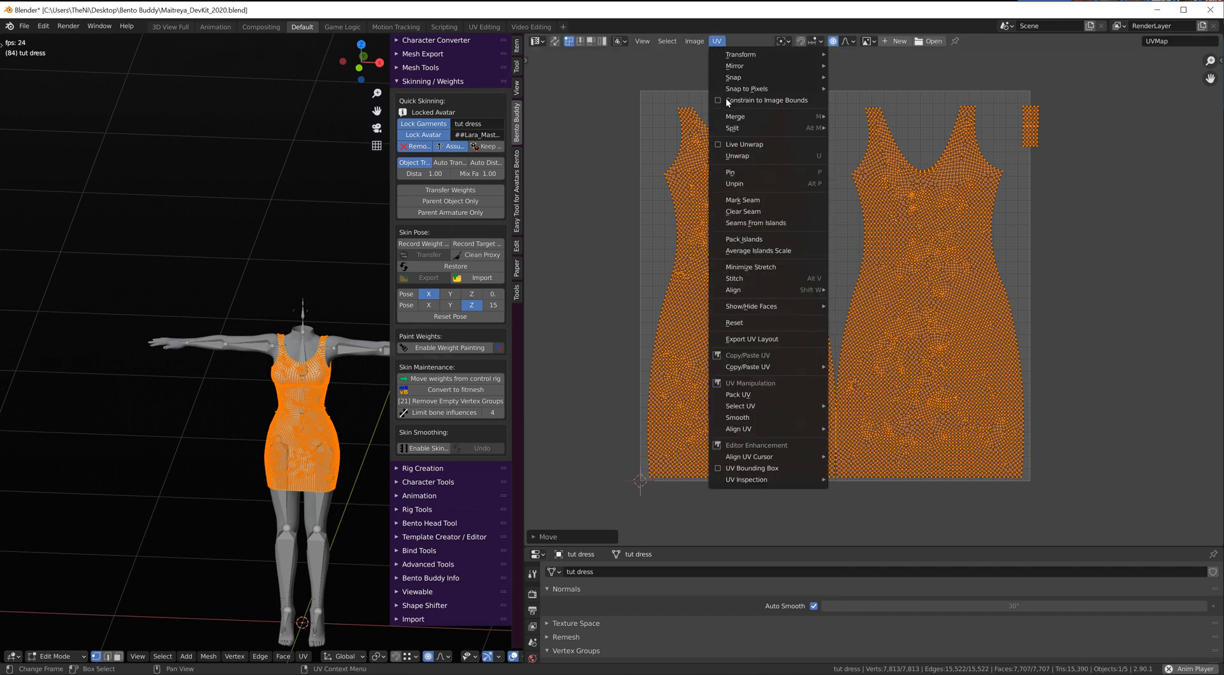
left_click(760, 99)
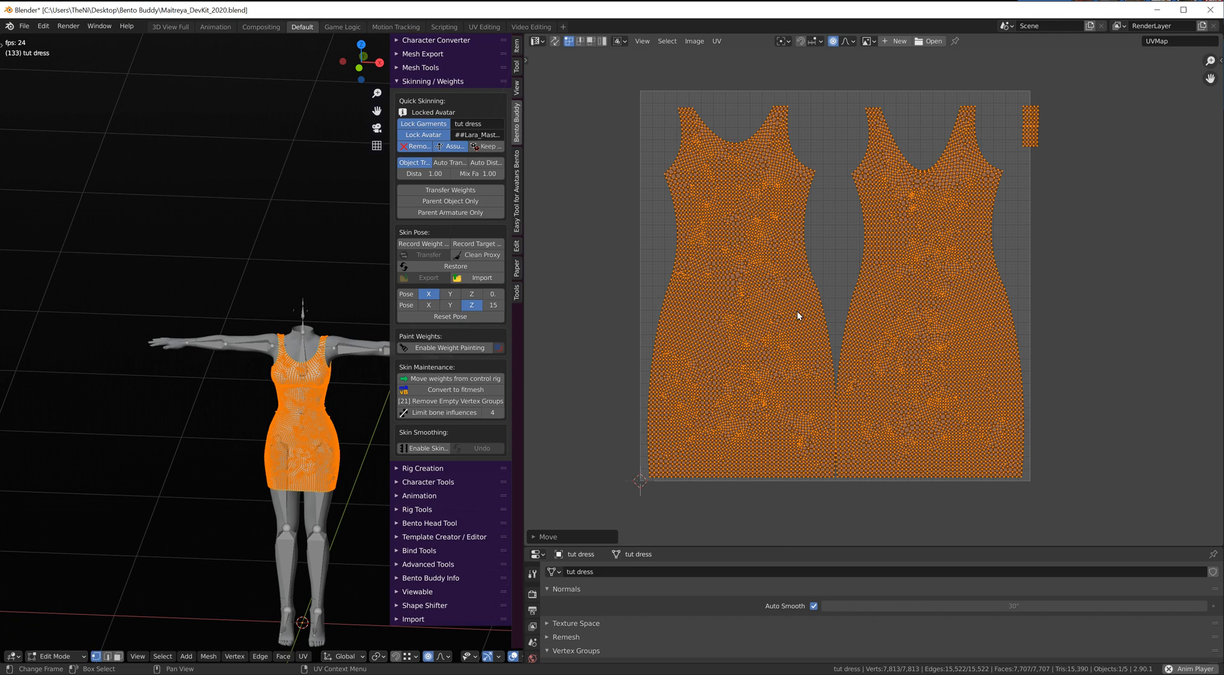
key("g")
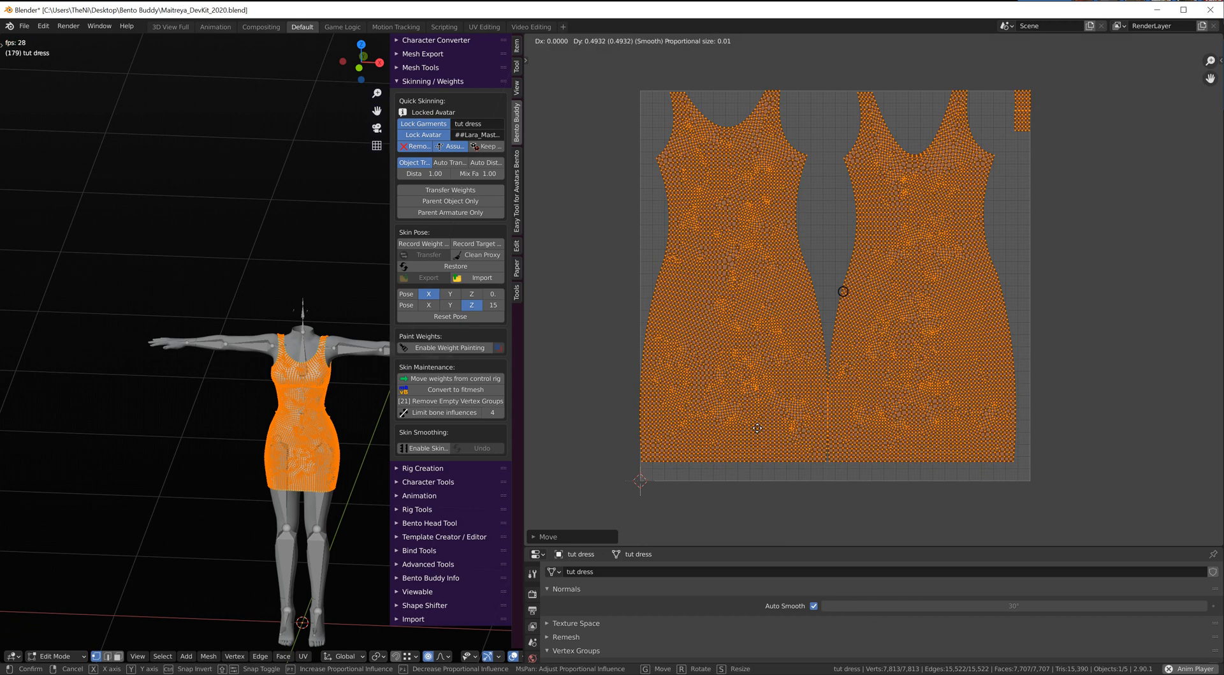
key("Escape")
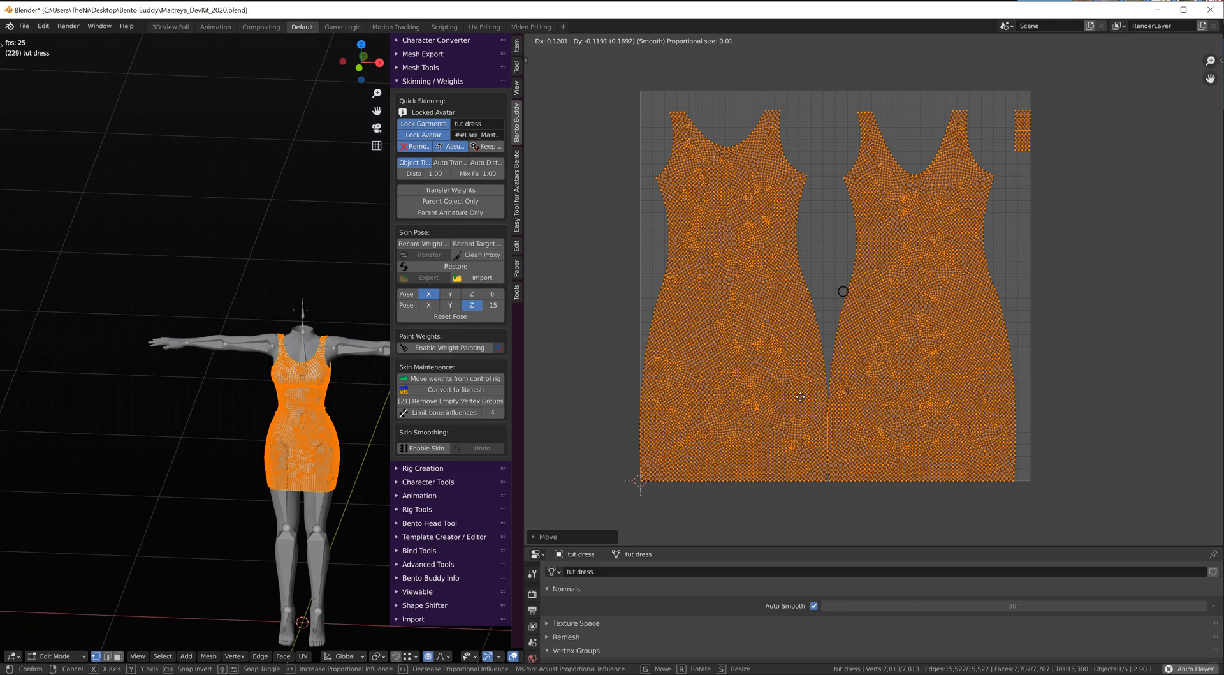
Step: Scale the UV islands down slightly to leave a margin along the edges of the UV square
scroll(1005, 158, "up", 1)
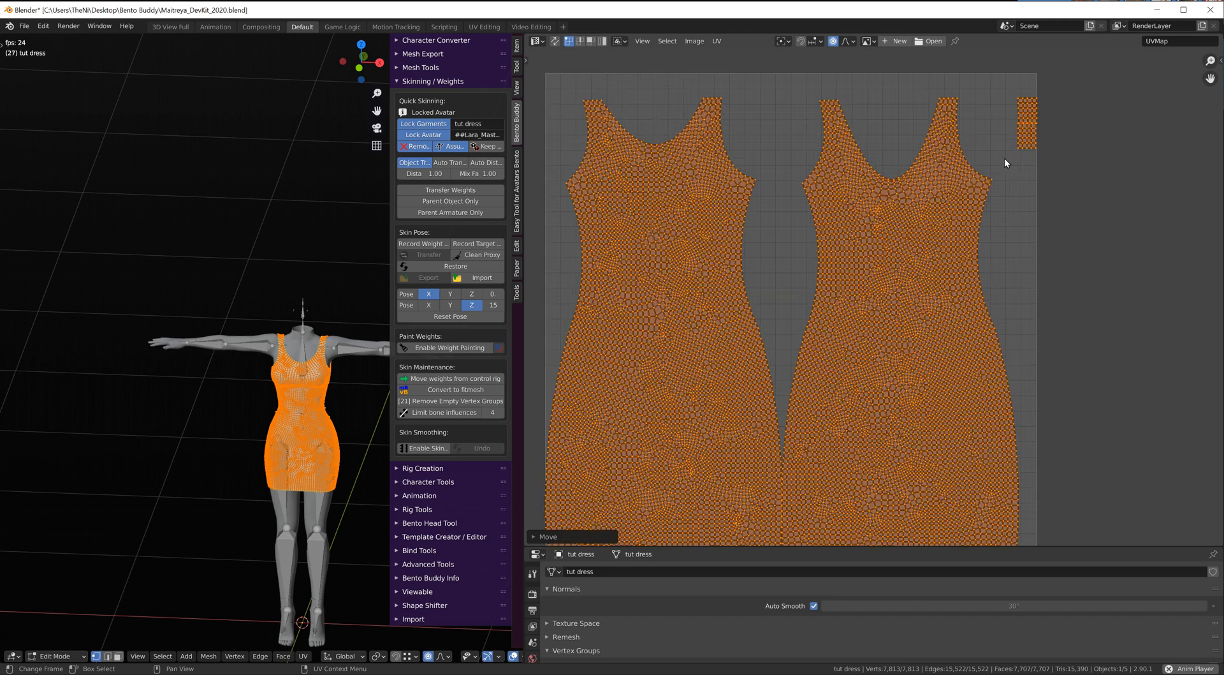
scroll(903, 236, "down", 2)
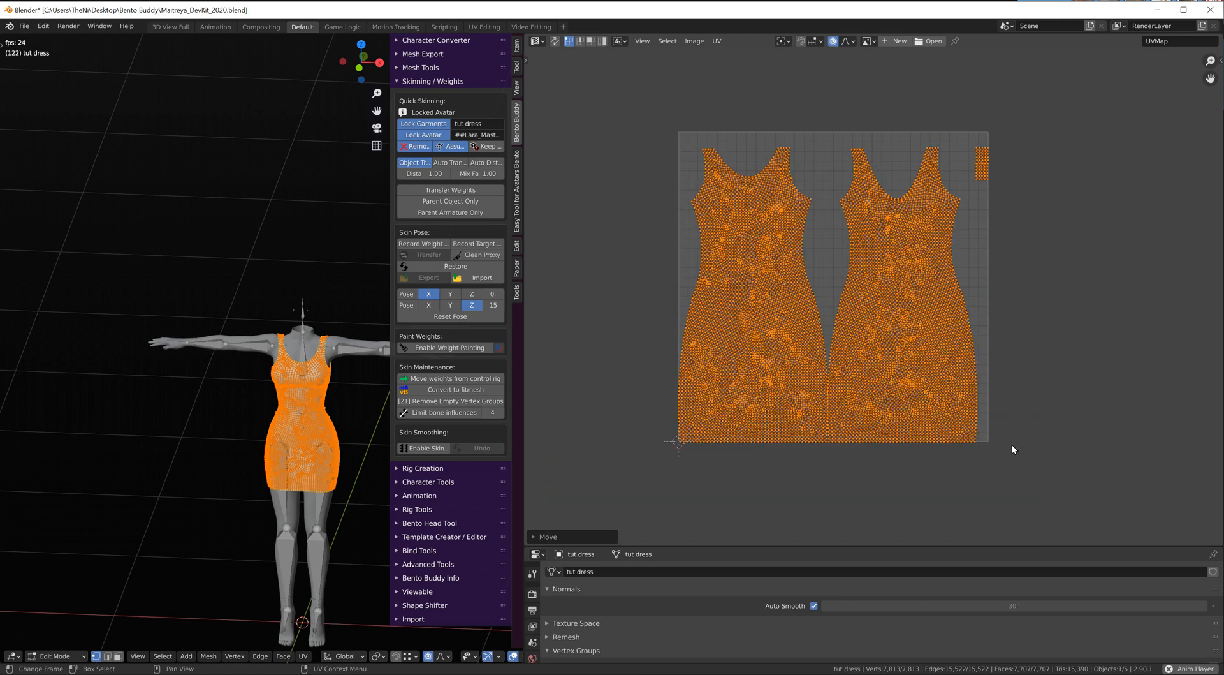
key("s")
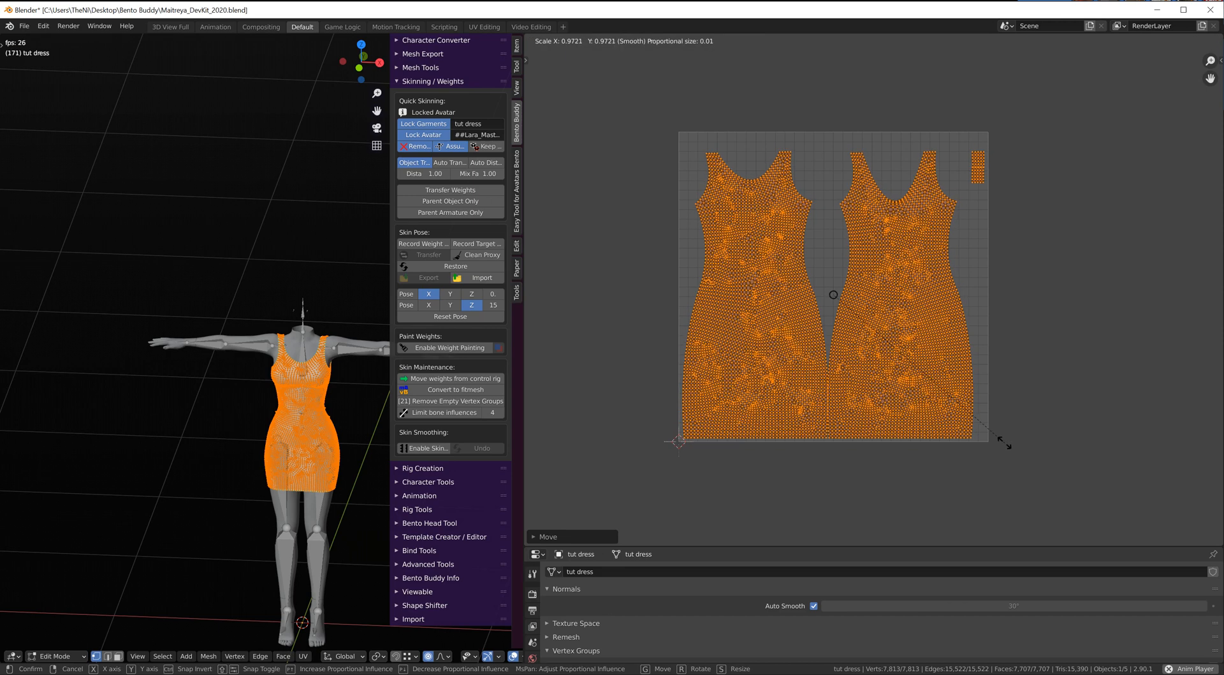
left_click(986, 433)
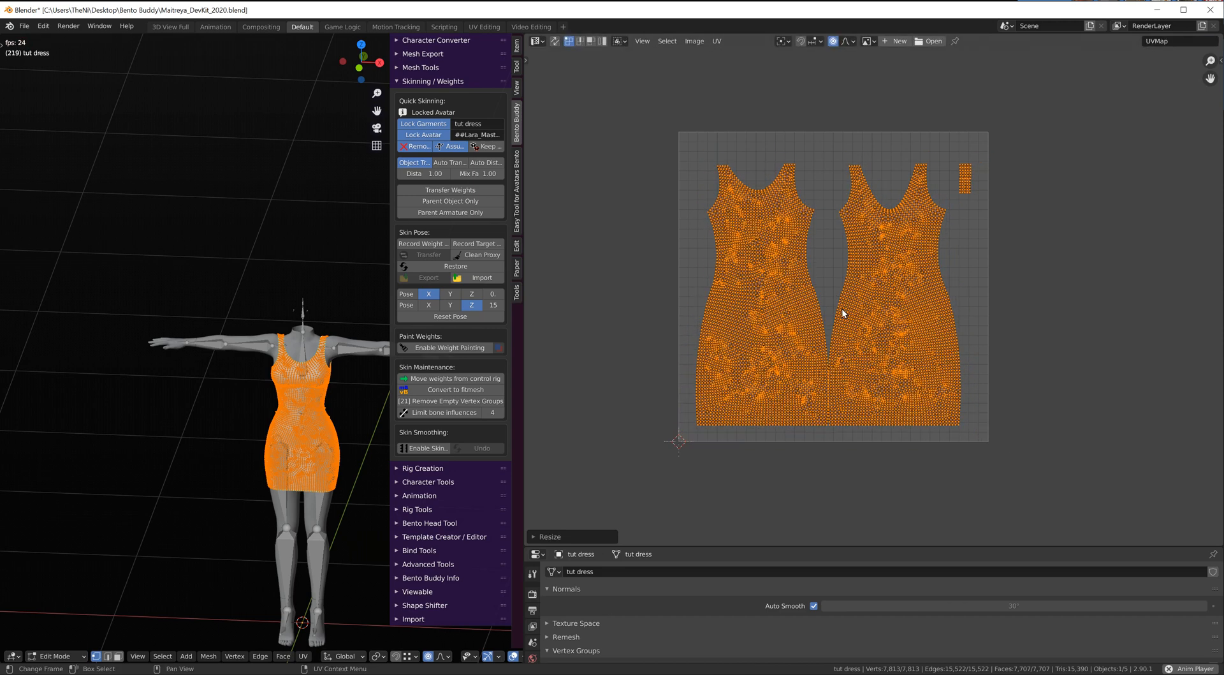
Step: Move all the dress UV islands down to the bottom edge of the UV square and slightly to the right
key("g")
left_click(850, 336)
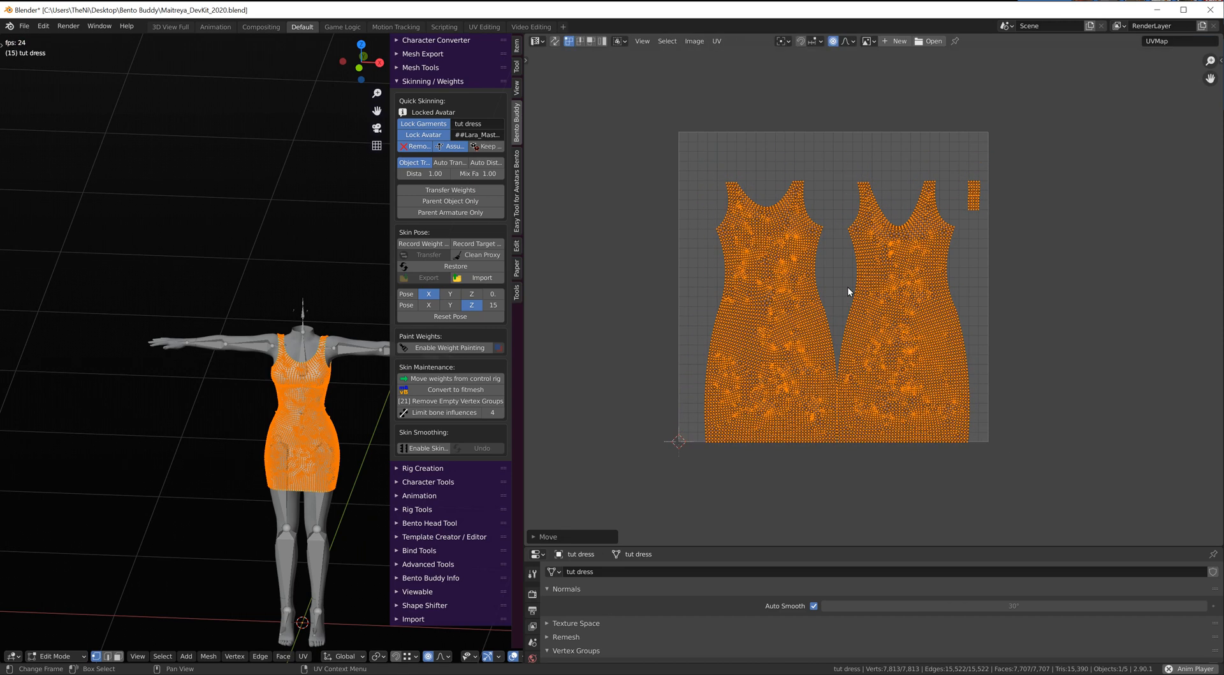
Step: Clear the UV selection and select only the lower of the two stacked shoulder strap islands
scroll(893, 227, "up", 2)
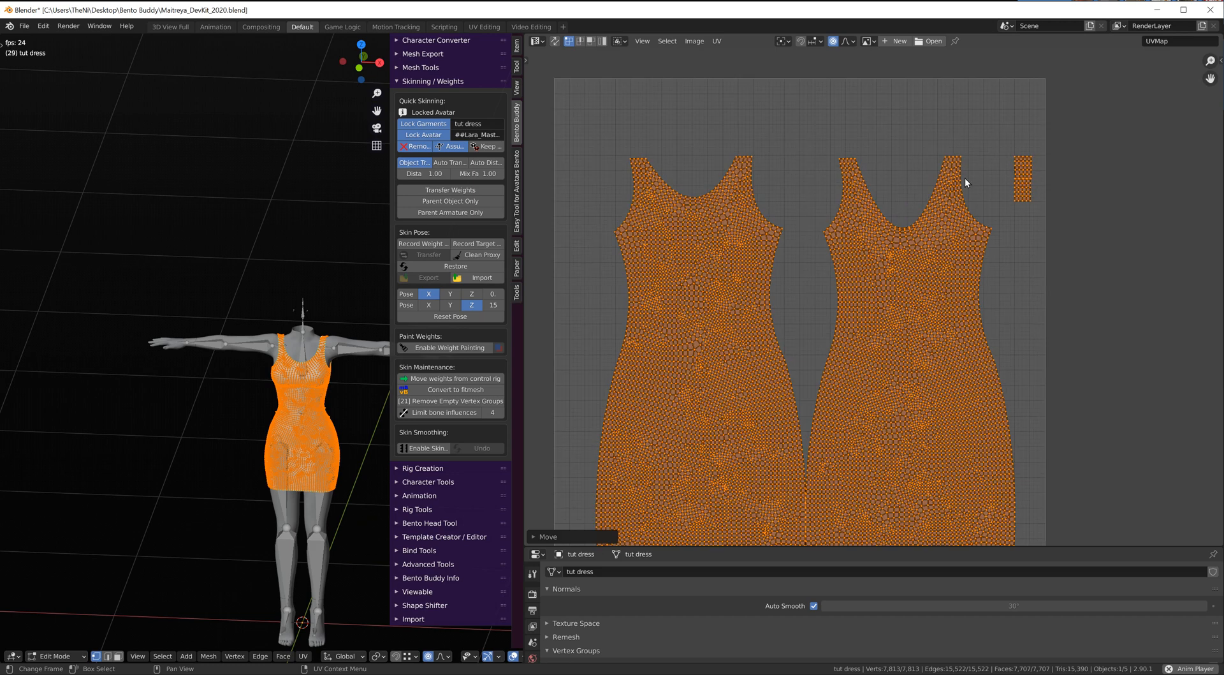
left_click(1023, 199)
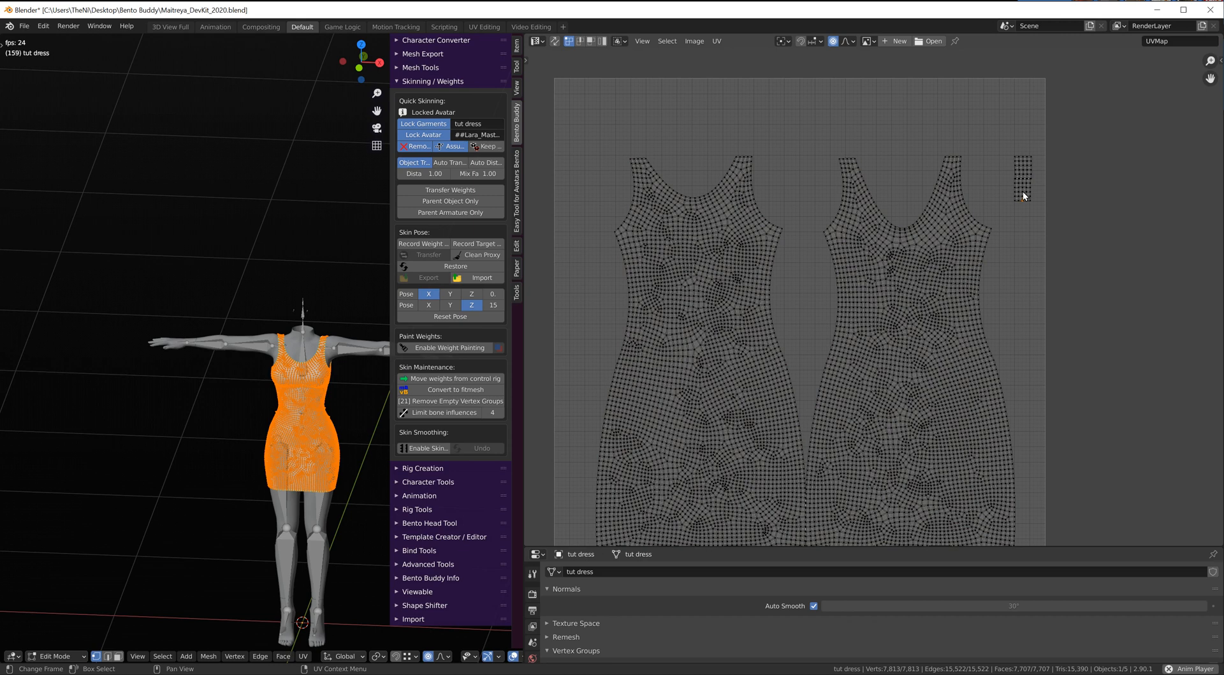
key("l")
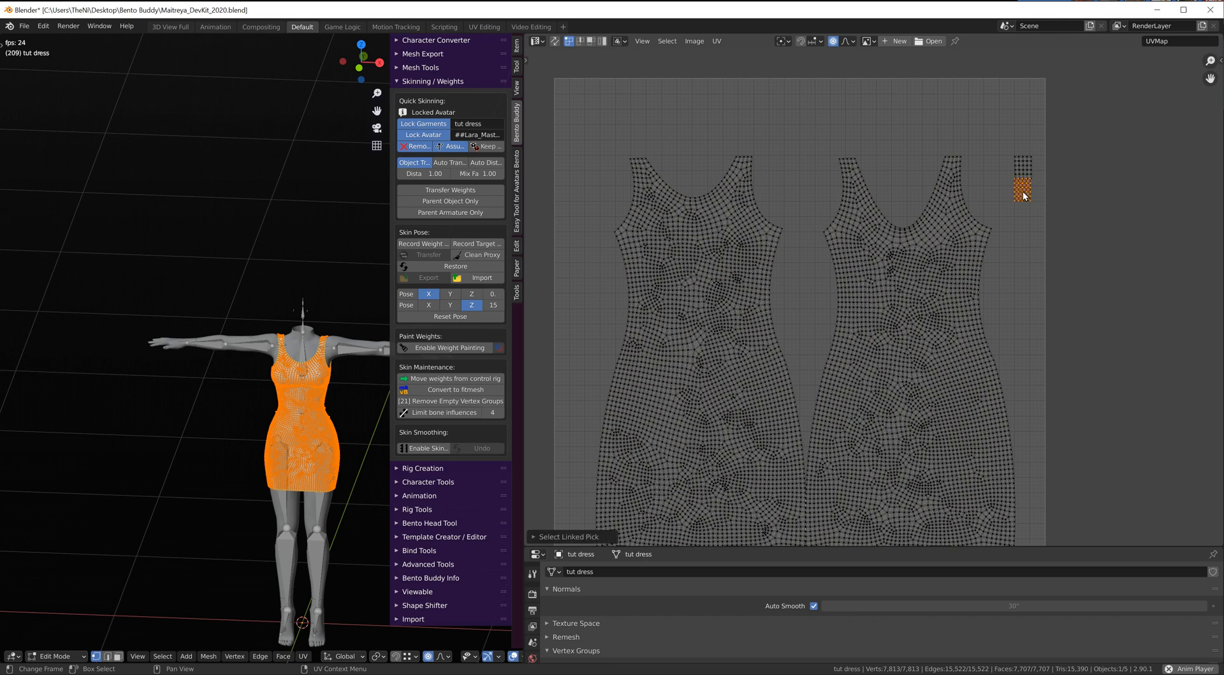
key("g")
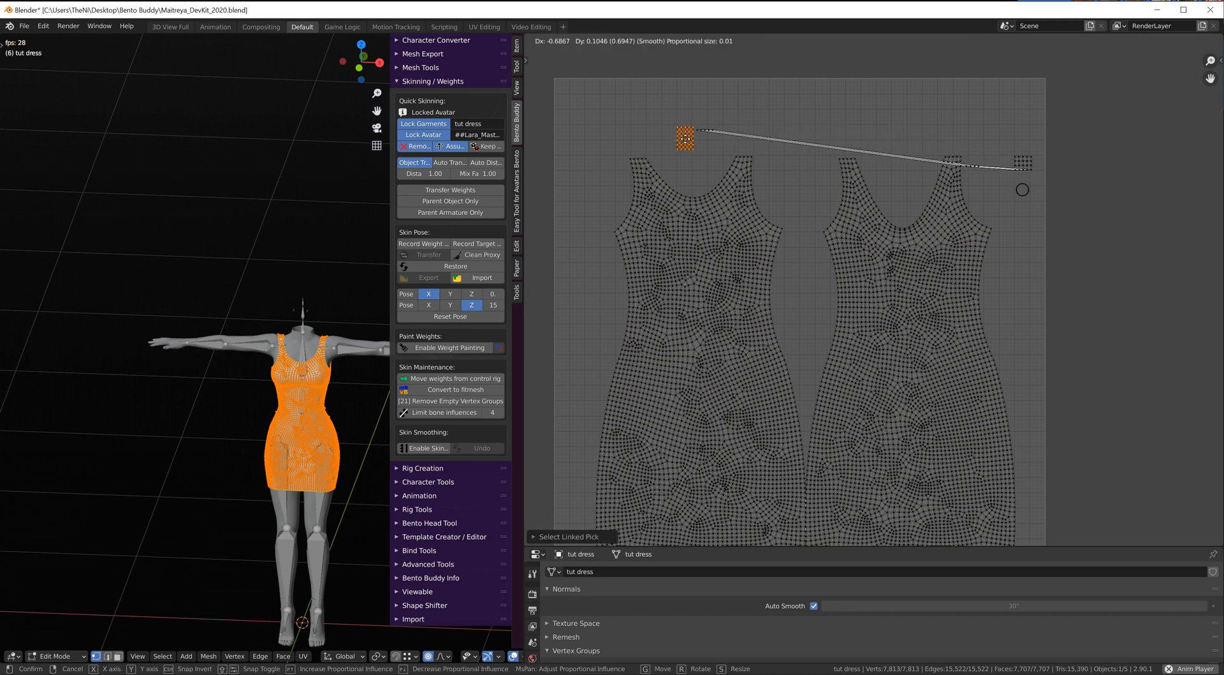
right_click(686, 140)
scroll(1032, 180, "up", 8)
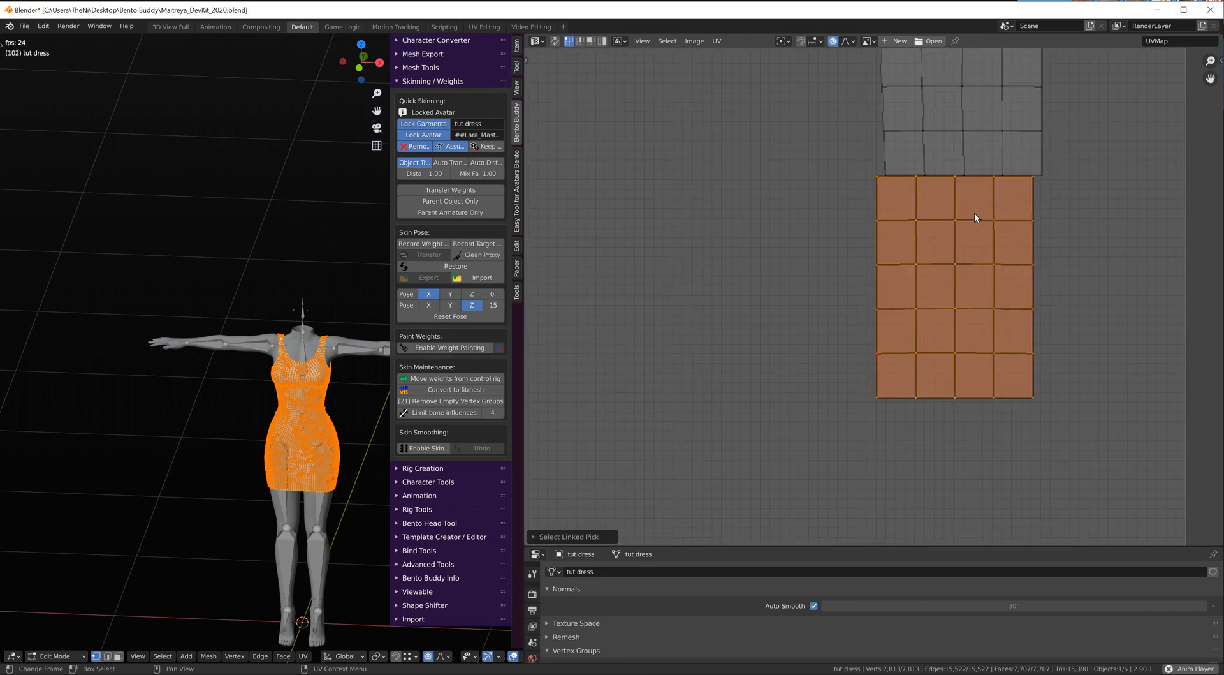
key("g")
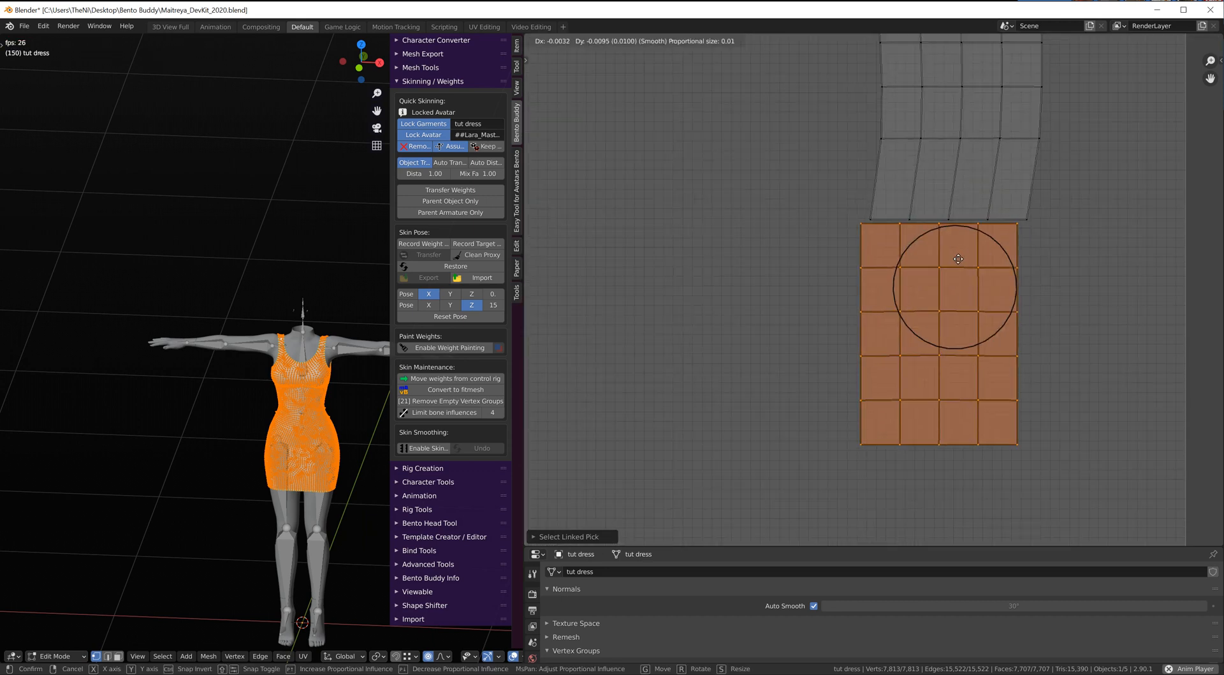
right_click(955, 266)
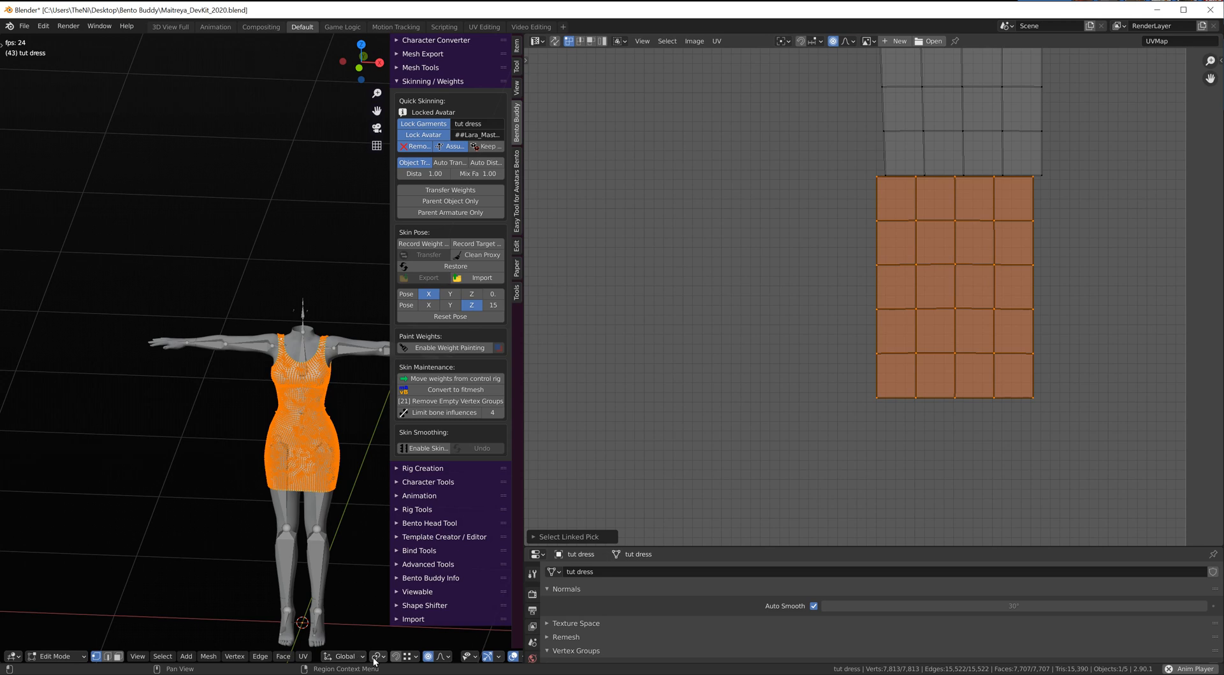
Step: Turn off proportional editing and move the selected strap island to just above the first strap of the front dress piece
left_click(428, 658)
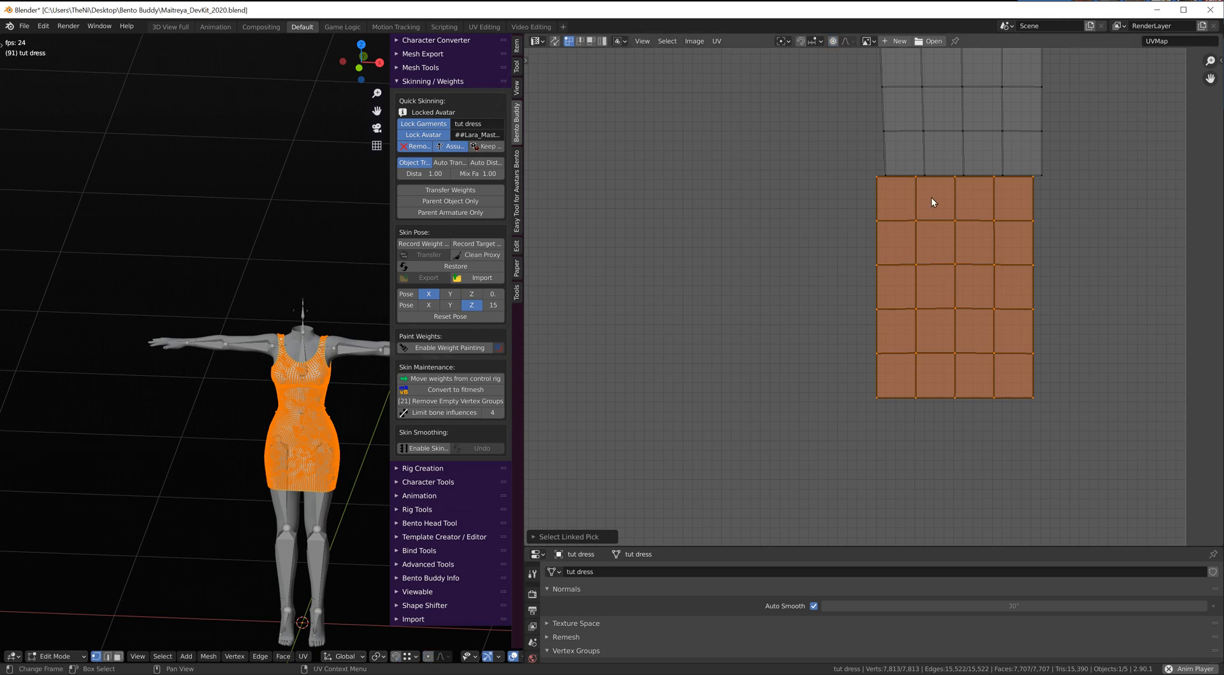
key("g")
left_click(665, 307)
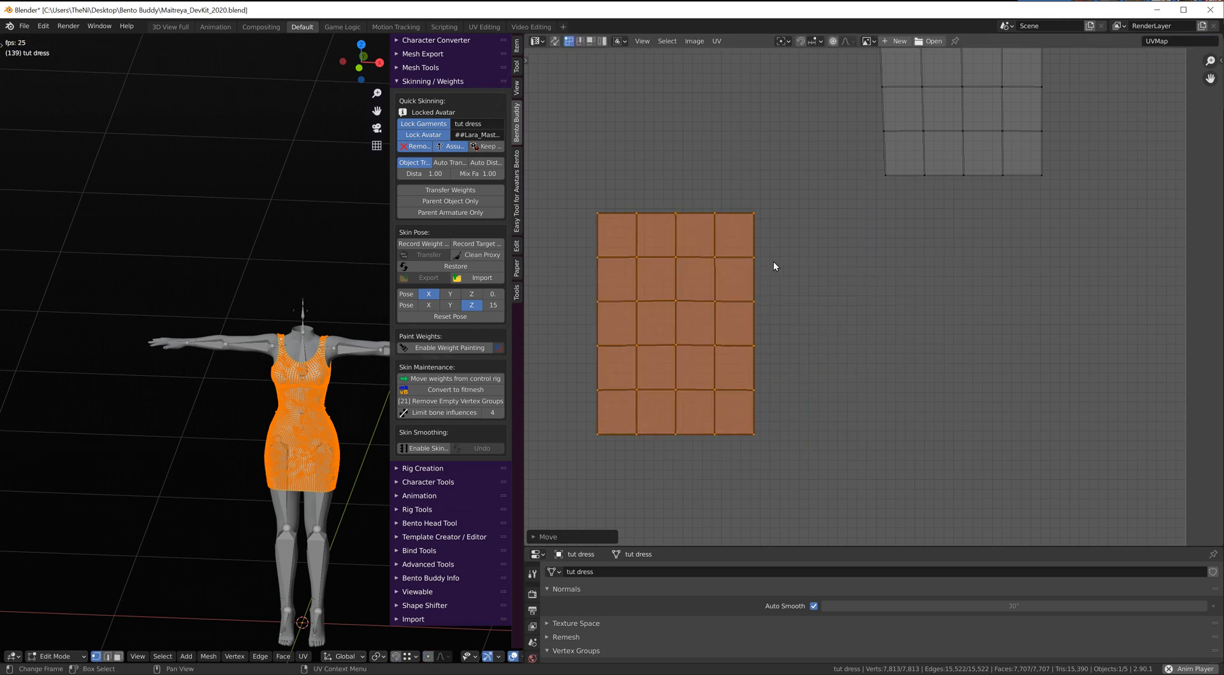
scroll(813, 280, "down", 8)
middle_click_drag(885, 313, 1192, 319)
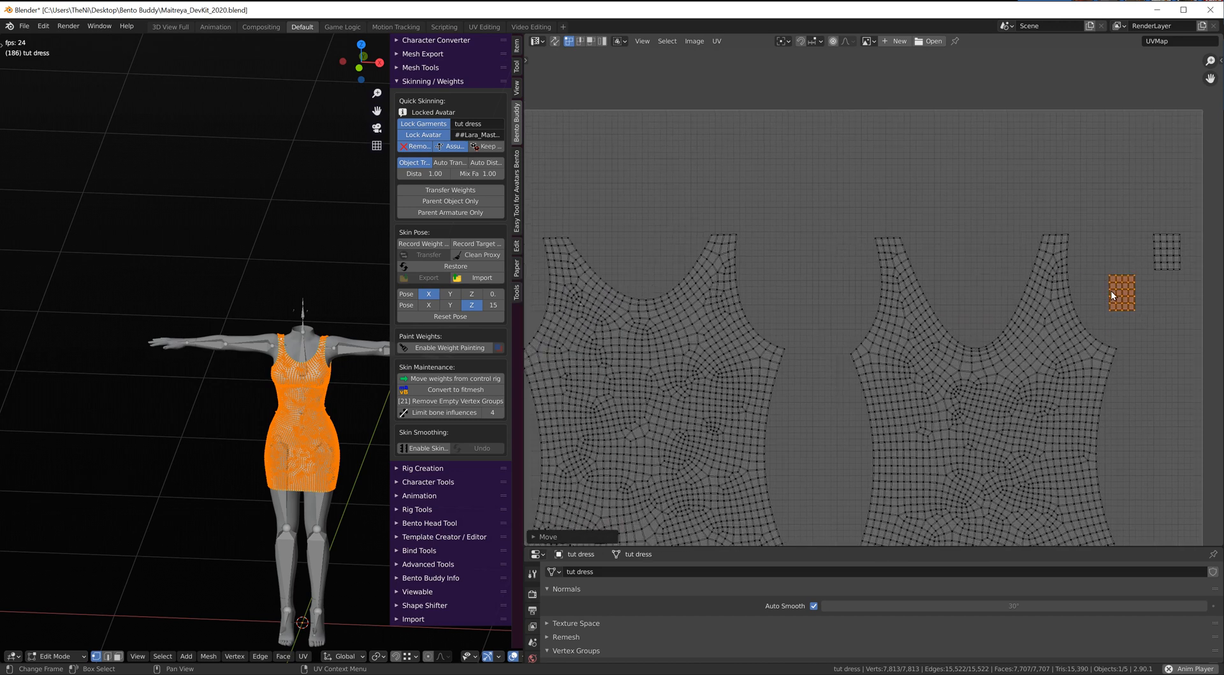
middle_click_drag(968, 415, 1066, 403)
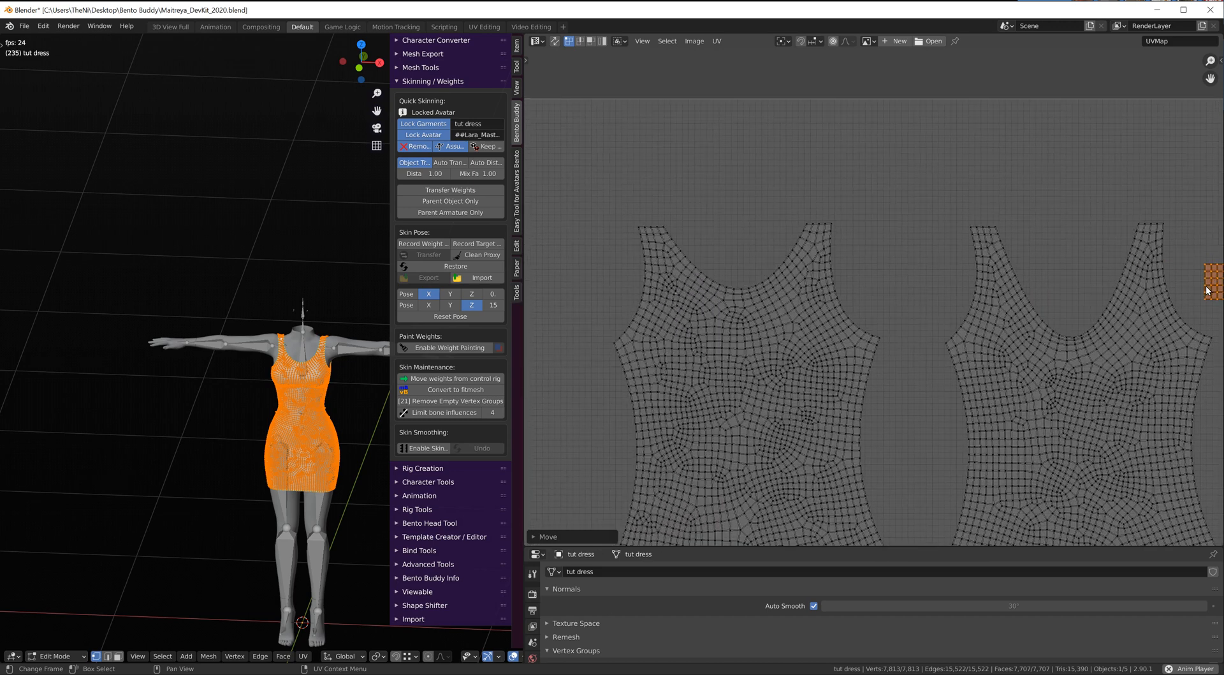
key("g")
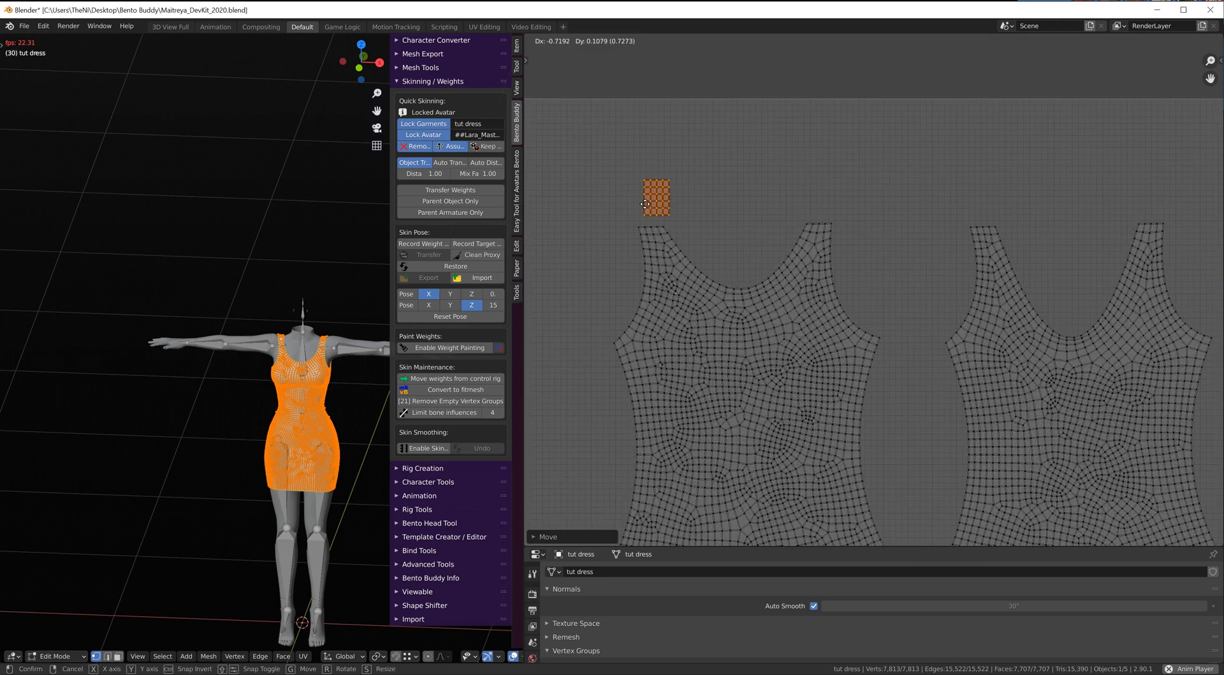
left_click(642, 207)
Step: Circle-select the strap on the avatar's right shoulder in the 3D view to check which UV faces it matches
scroll(657, 259, "up", 5)
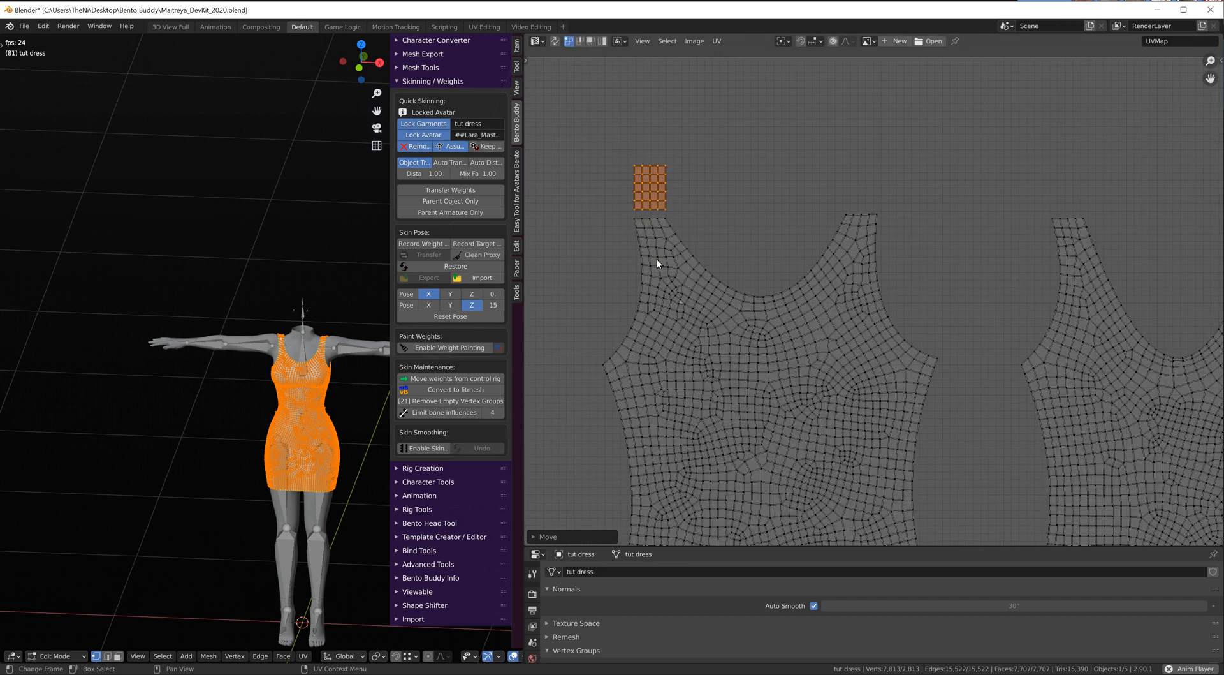
scroll(275, 309, "up", 6)
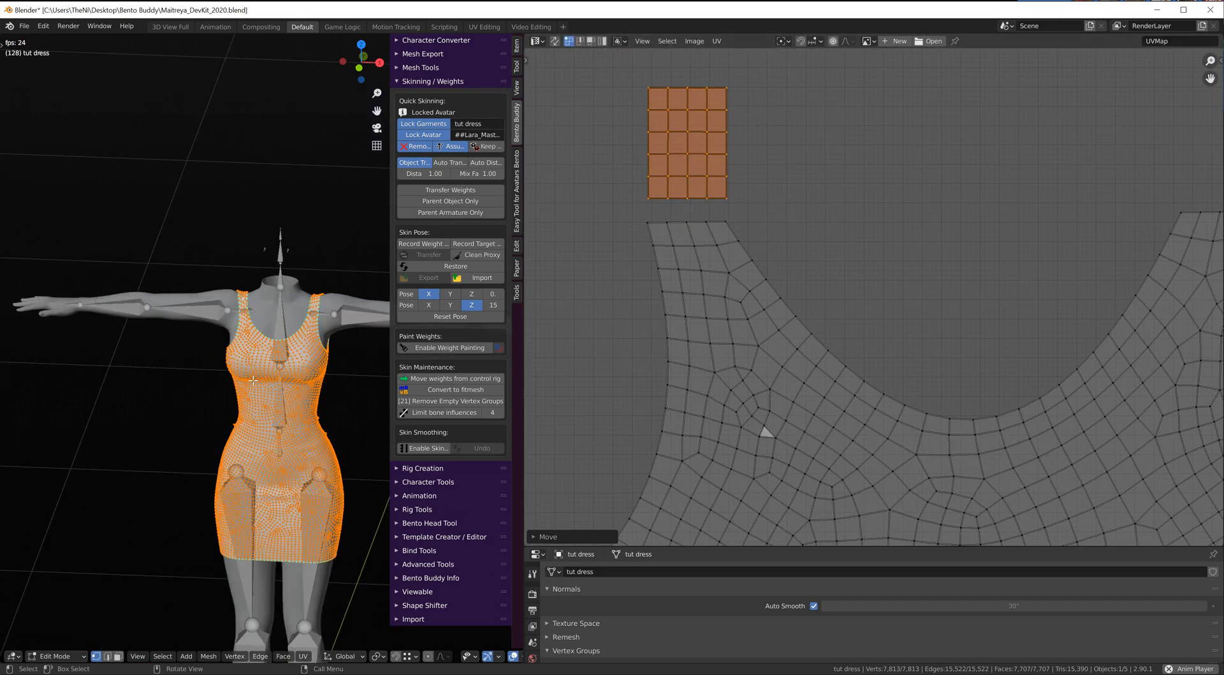
scroll(274, 309, "up", 2)
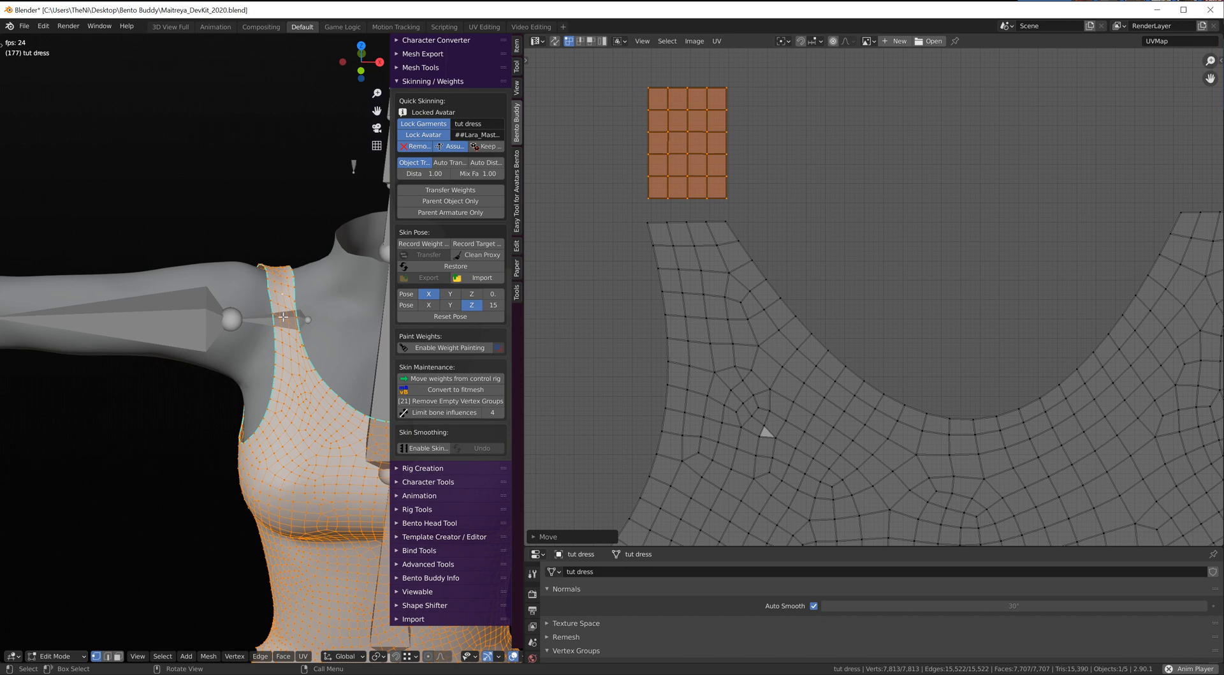
key("alt+a")
key("c")
left_click(284, 314)
mouse_move(292, 308)
left_mouse_down()
mouse_move(259, 292)
mouse_move(281, 278)
left_mouse_up()
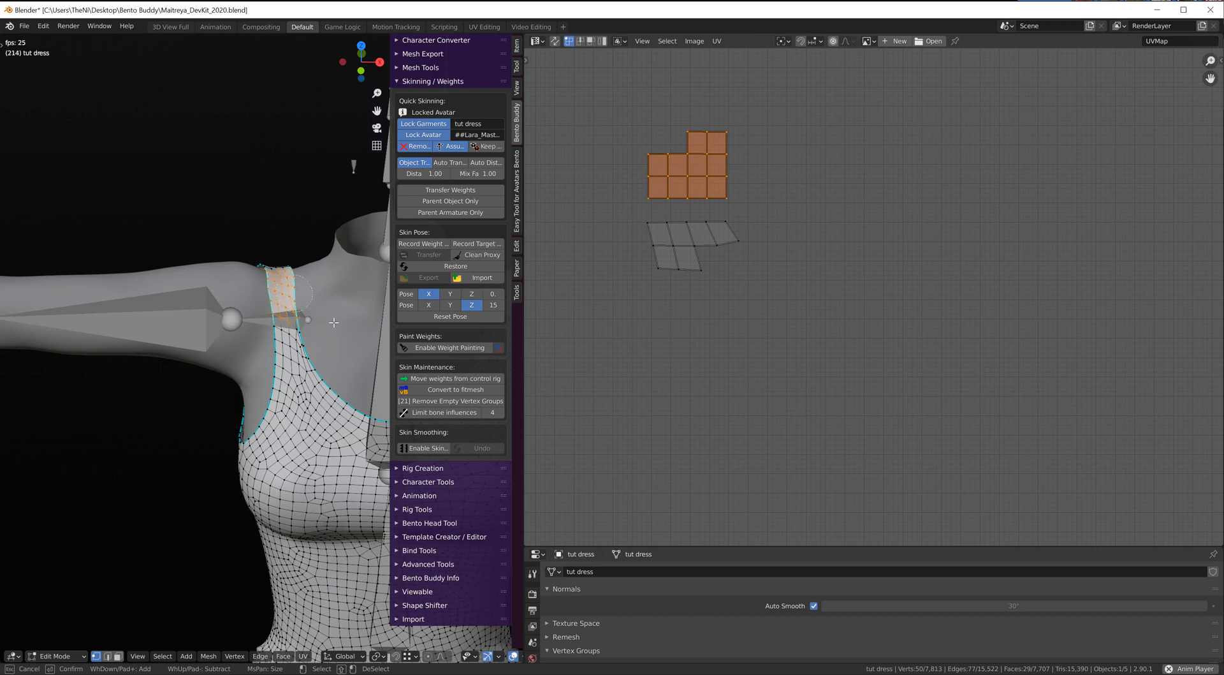
right_click(190, 234)
scroll(191, 235, "down", 6)
scroll(733, 295, "down", 2)
scroll(826, 314, "down", 5)
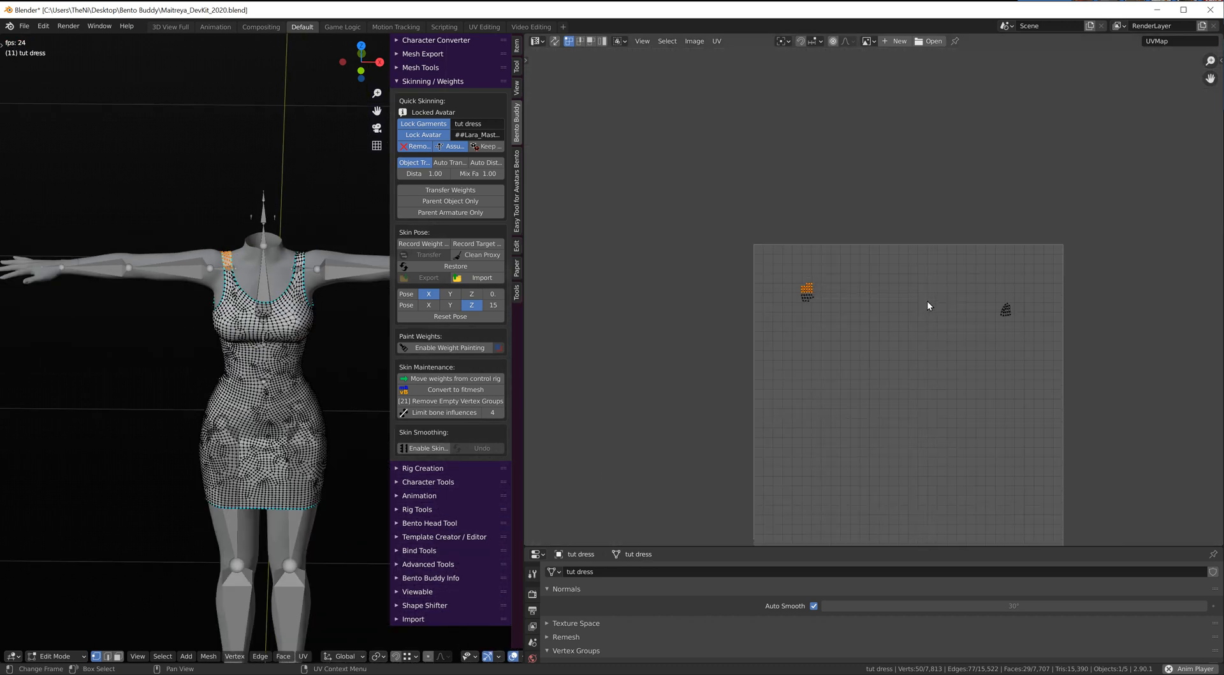
middle_click_drag(929, 303, 820, 297)
scroll(869, 295, "up", 2)
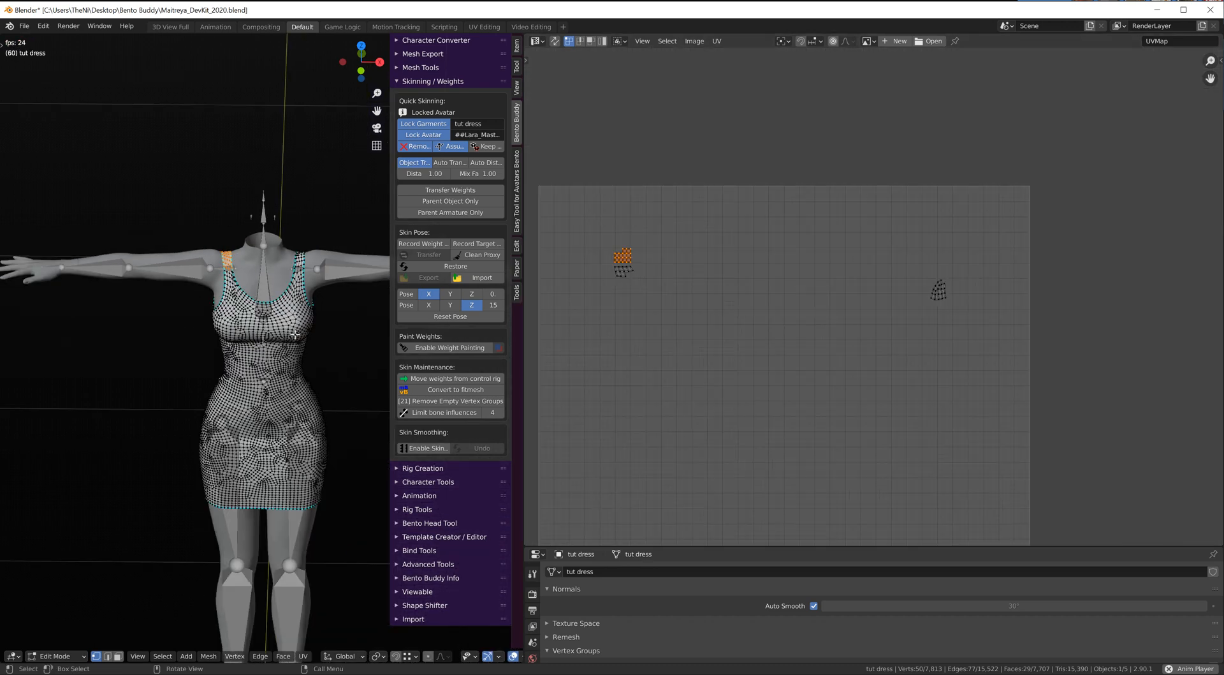
Step: Show all dress UVs again and move the remaining strap island to just above the front dress piece's other strap
key("a")
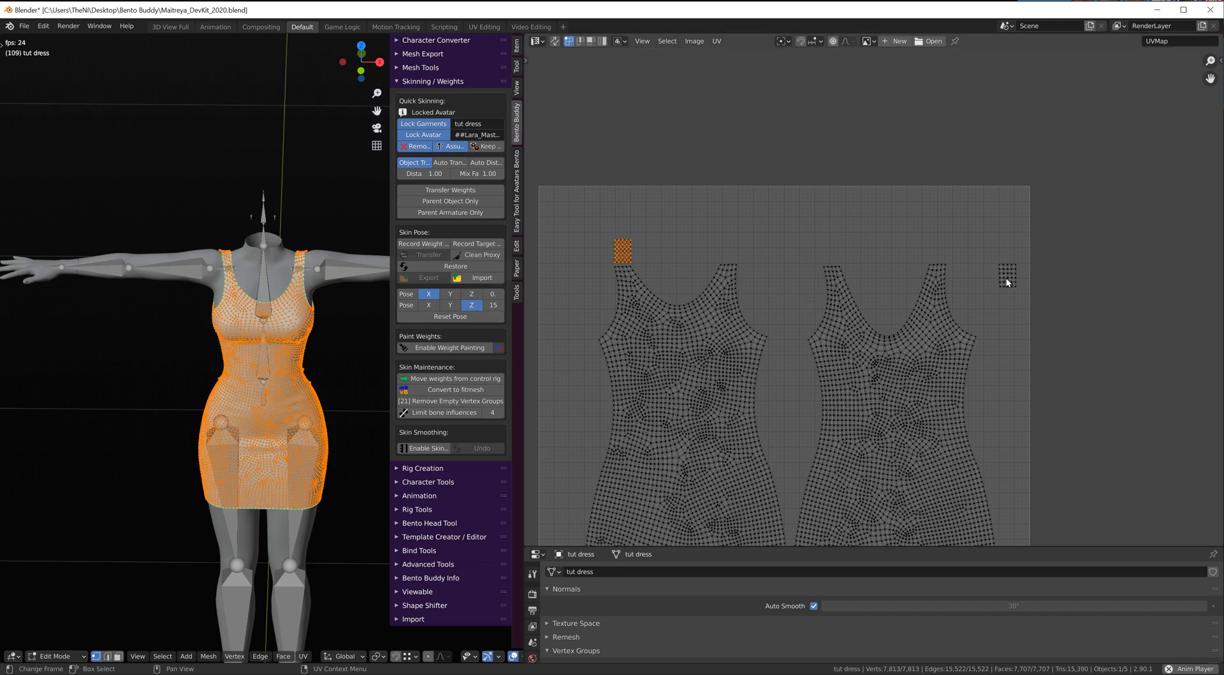
key("l")
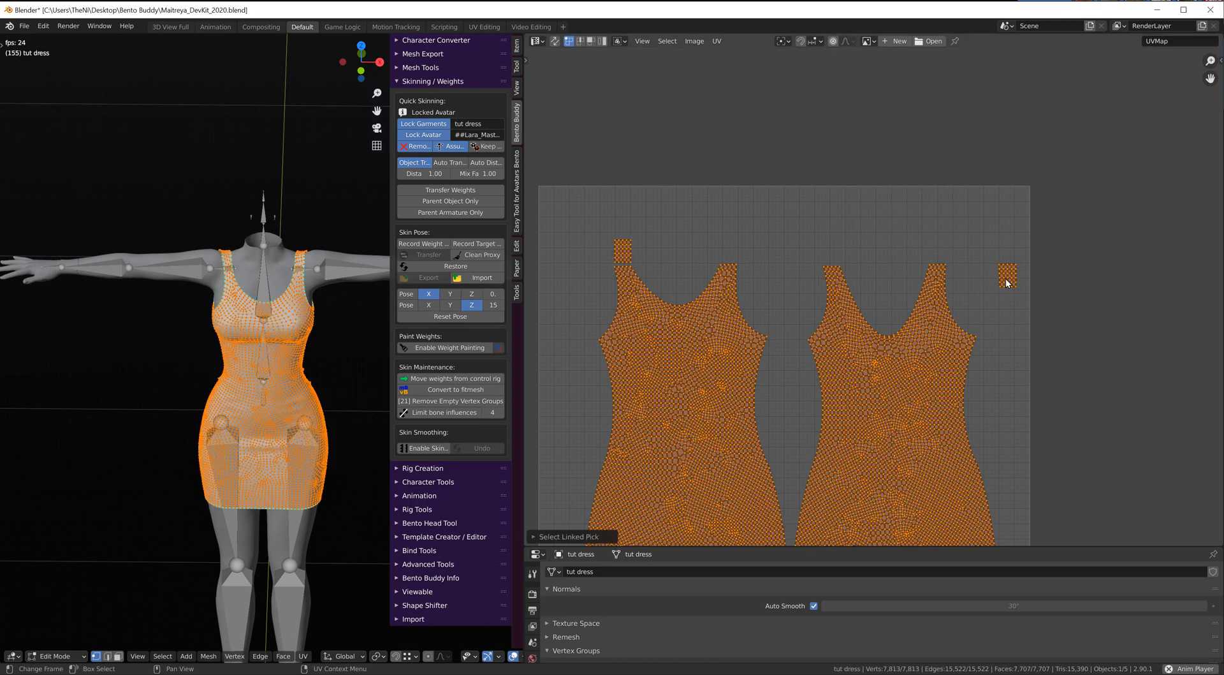
key("alt+a")
key("l")
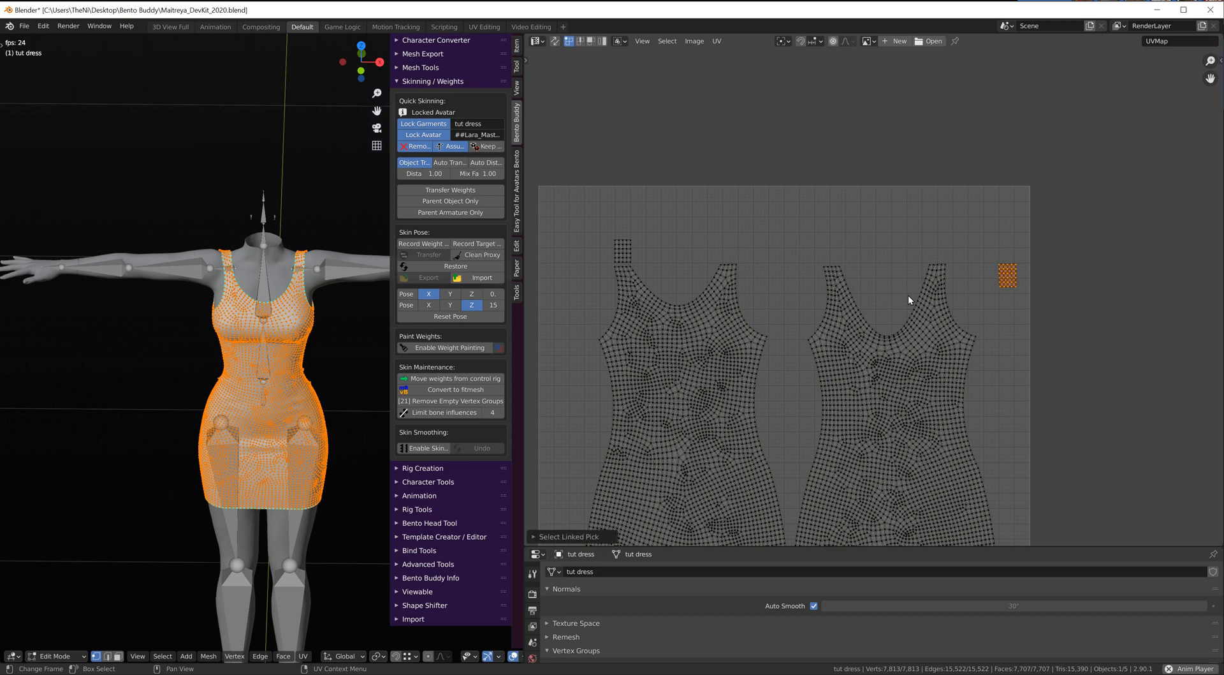
key("g")
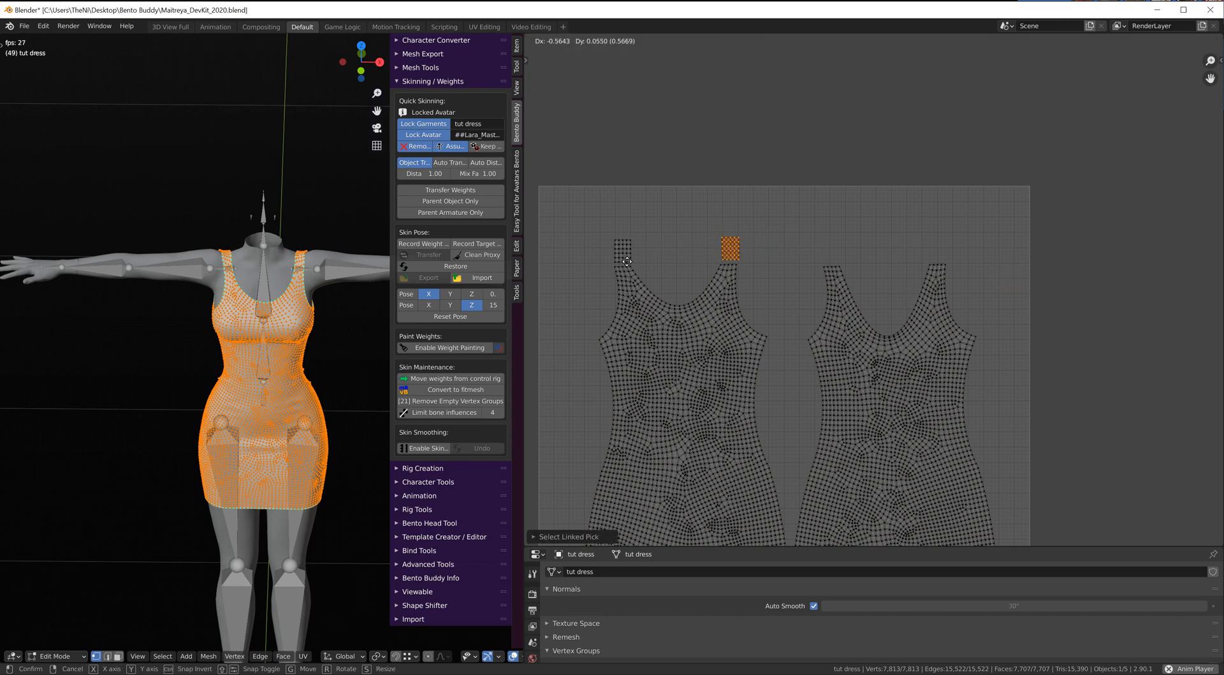
left_click(625, 262)
Step: Circle-select the strap on the avatar's left shoulder in the 3D view to check that its UV island sits above the matching strap
scroll(740, 265, "up", 6)
middle_click_drag(679, 278, 811, 345)
key("l")
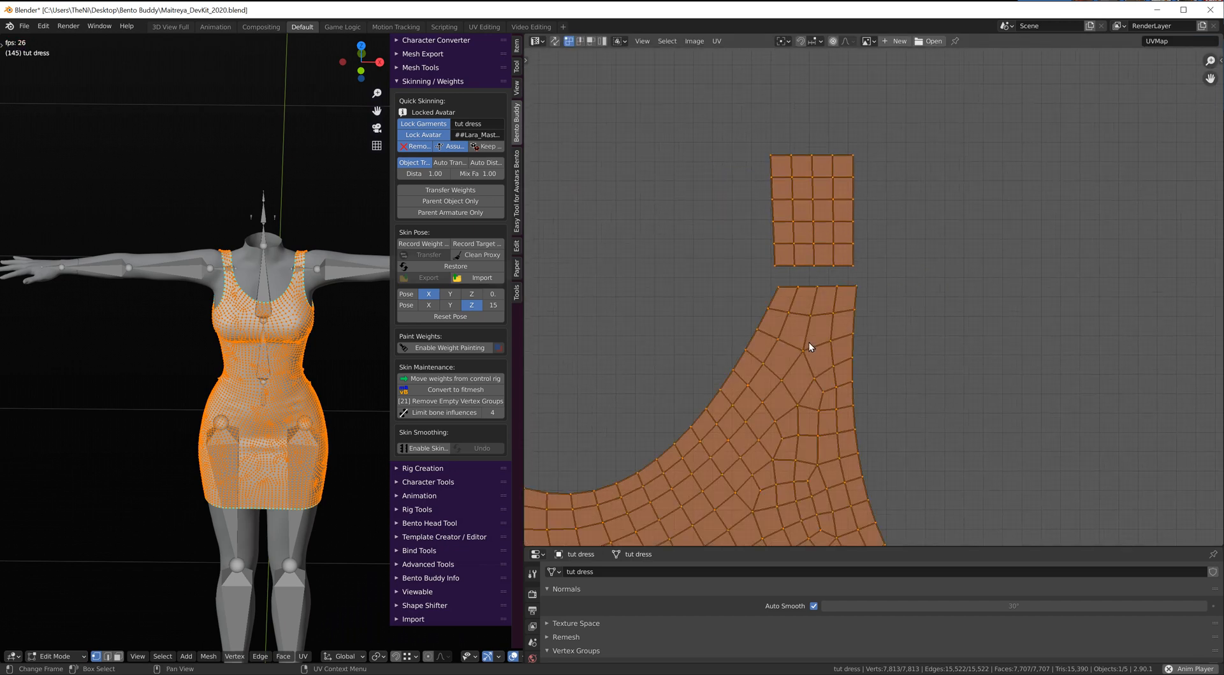
key("alt+a")
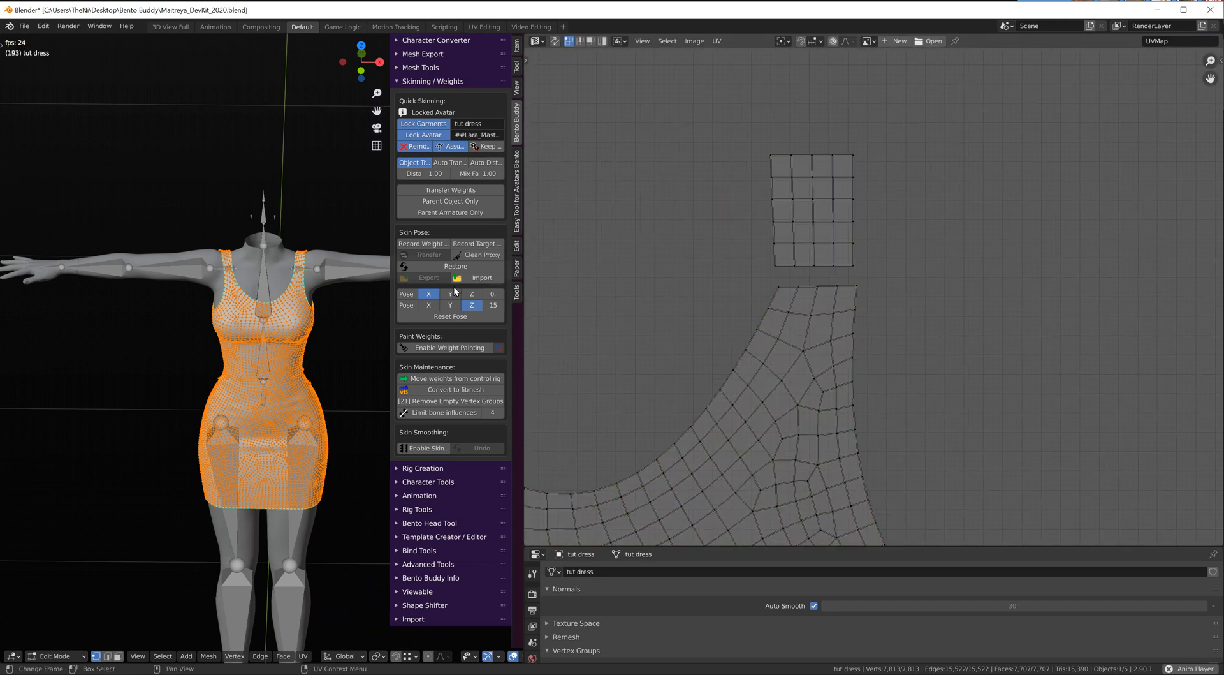
scroll(256, 266, "up", 5)
scroll(255, 266, "up", 2)
key("alt+a")
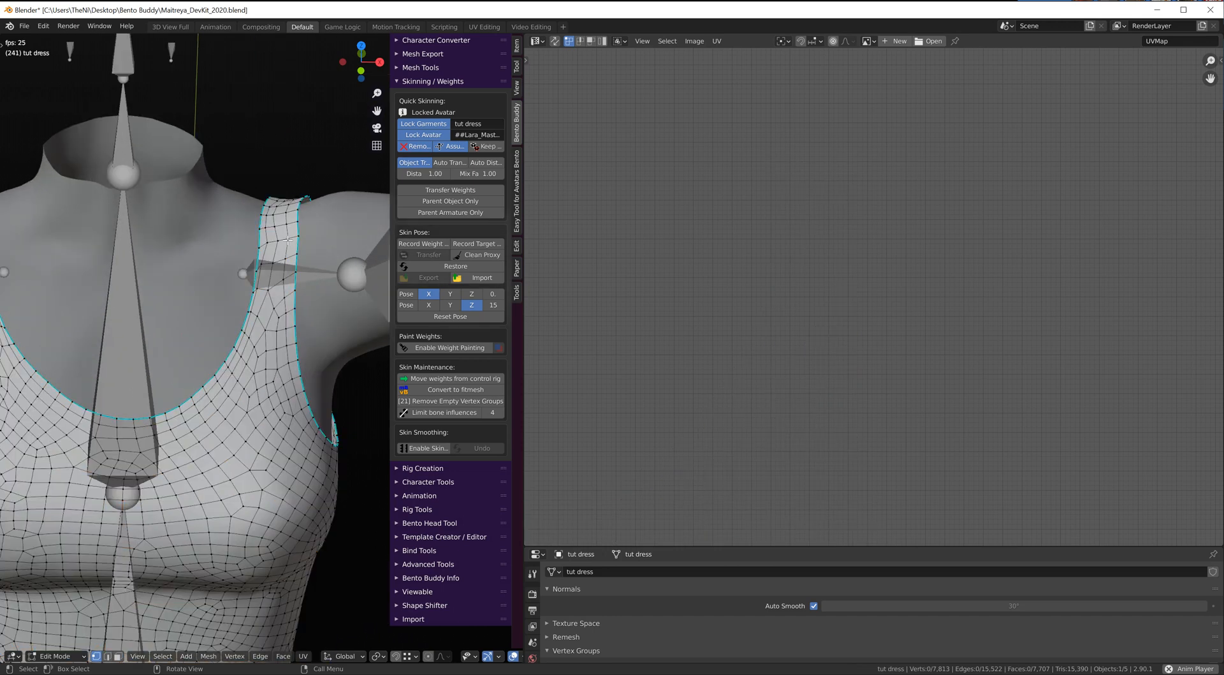
scroll(280, 234, "up", 4)
key("c")
mouse_move(224, 268)
left_mouse_down()
mouse_move(291, 262)
mouse_move(222, 247)
mouse_move(290, 220)
mouse_move(258, 220)
mouse_move(273, 197)
left_mouse_up()
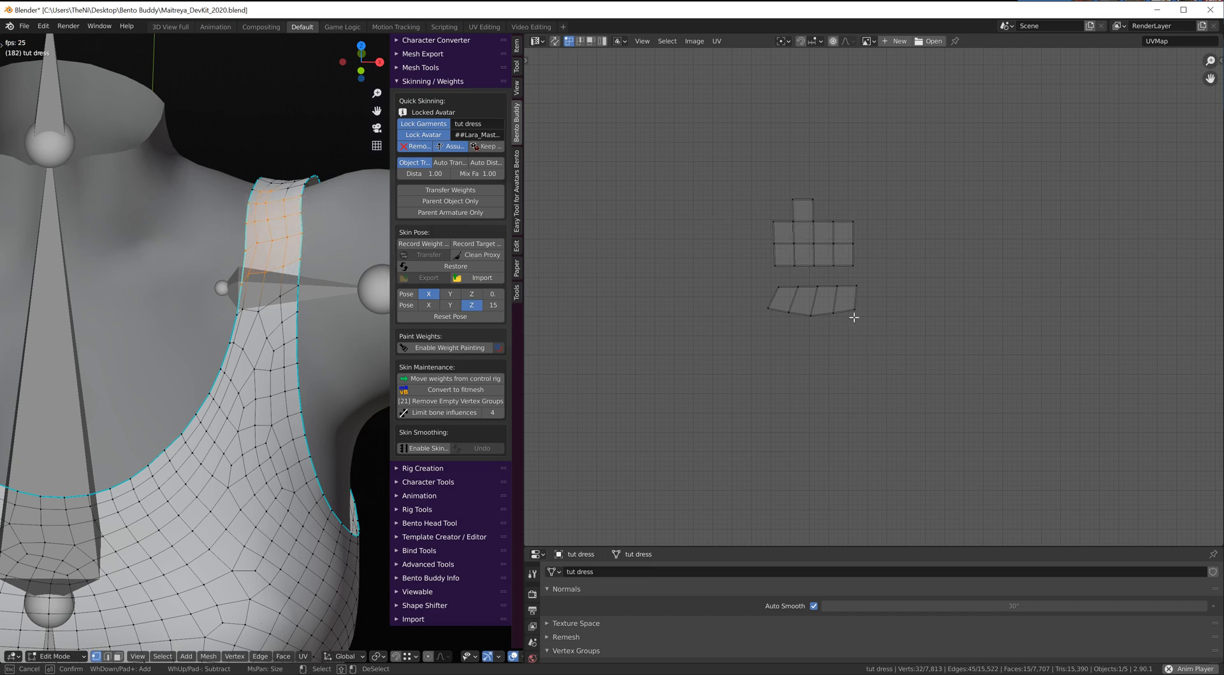
left_click(267, 353)
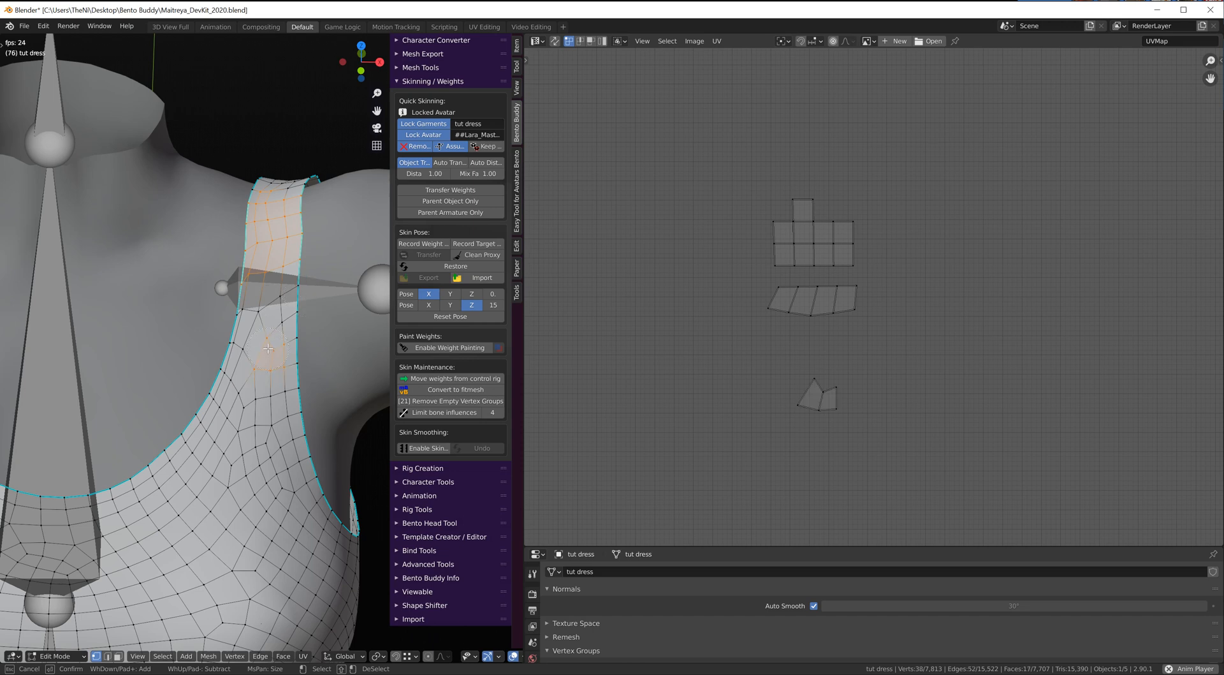
key("Escape")
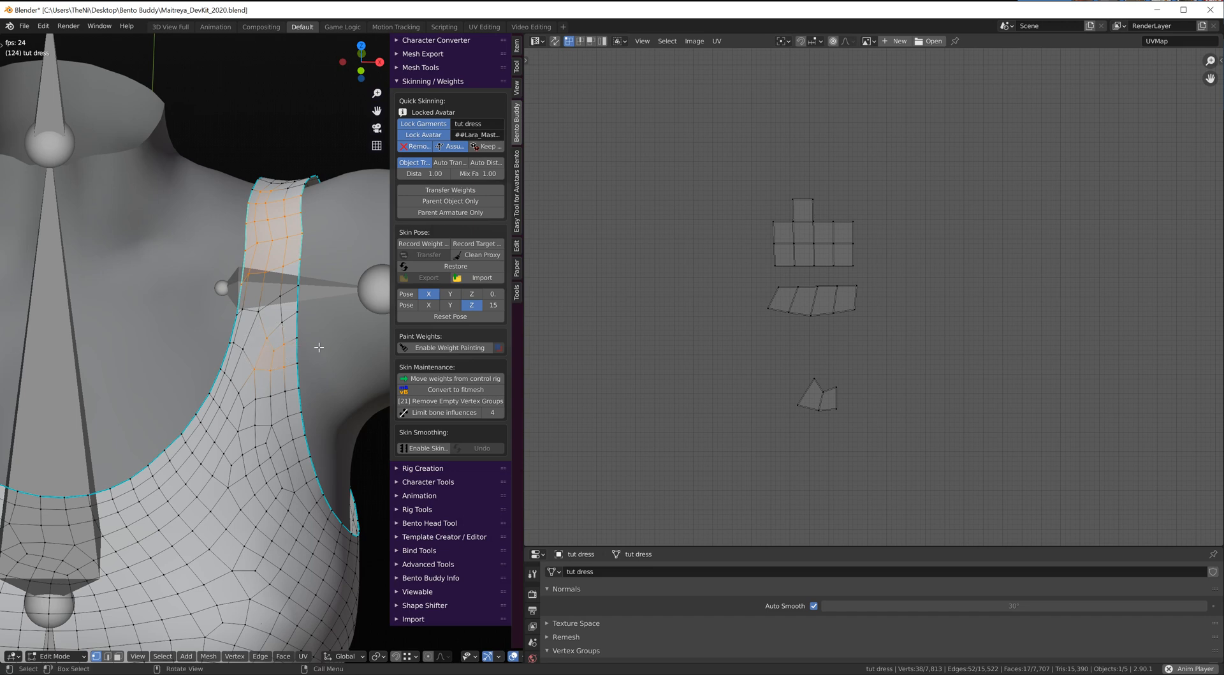
scroll(696, 383, "down", 4)
scroll(261, 392, "down", 7)
scroll(238, 453, "down", 3)
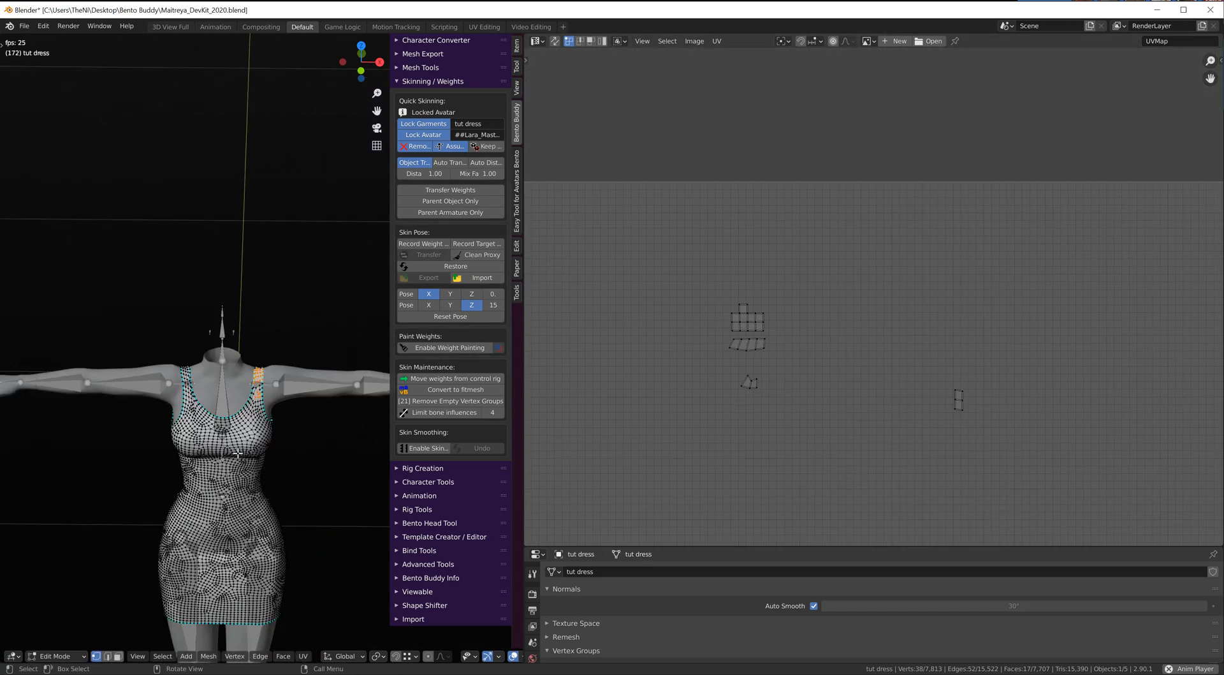
Step: Select the whole dress mesh to show all its UVs, and pick UV points in the front piece's first strap island
key("a")
scroll(706, 410, "down", 5)
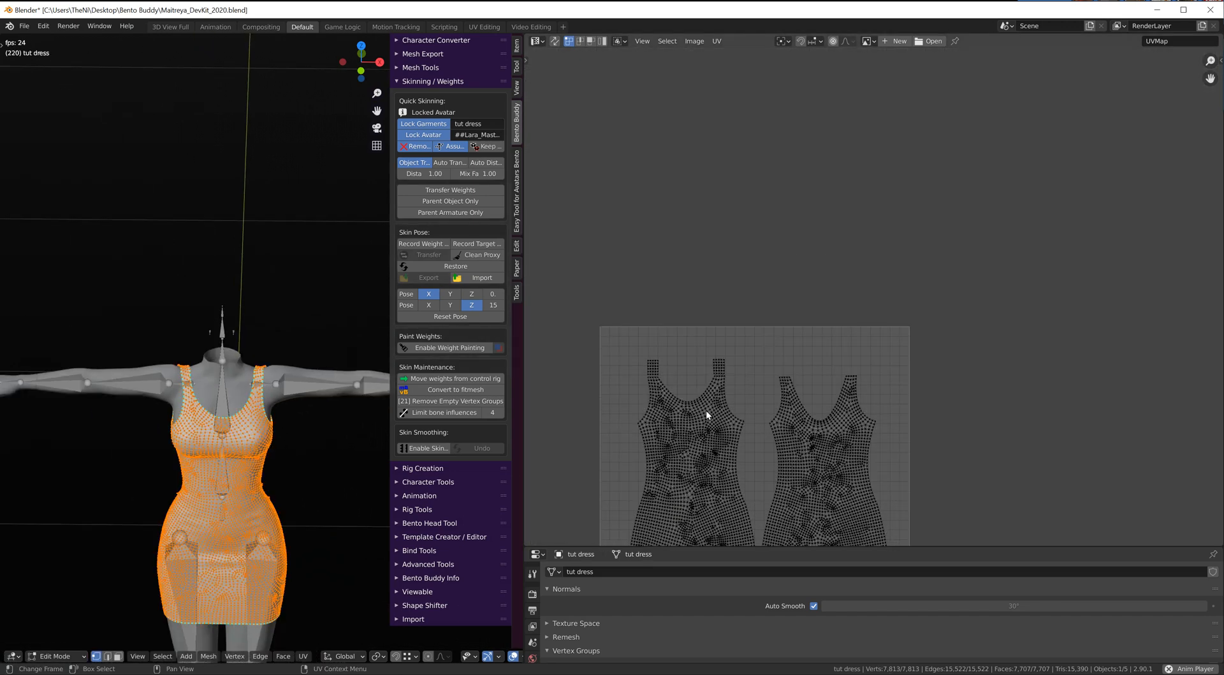
scroll(717, 304, "up", 6)
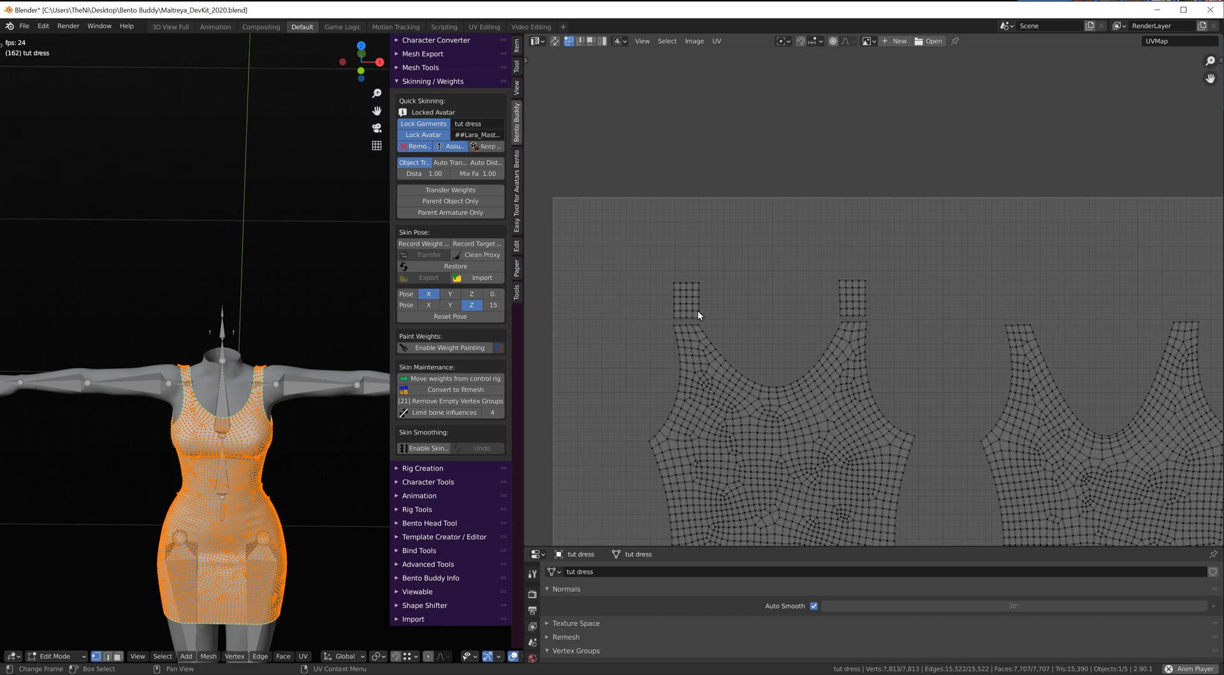
left_click_drag(691, 310, 681, 292)
scroll(727, 348, "down", 5)
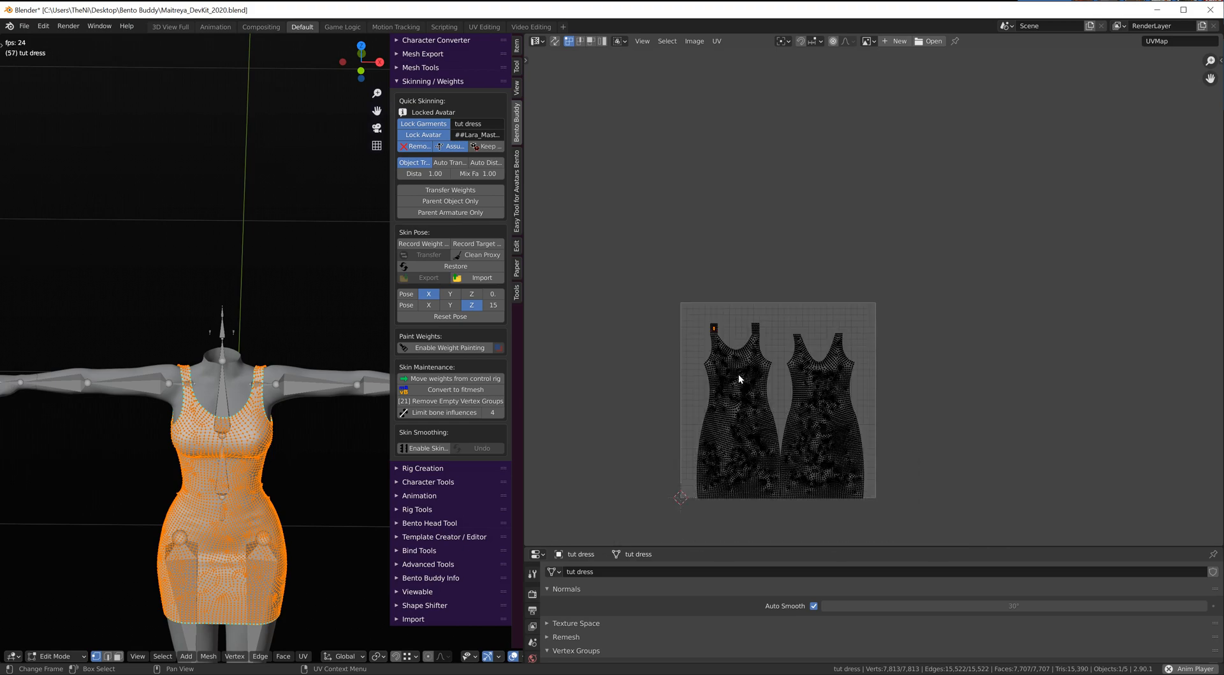
Step: Select the whole first strap island and move it down so its lower edge nearly meets the front dress piece
scroll(738, 373, "up", 3)
scroll(695, 298, "up", 7)
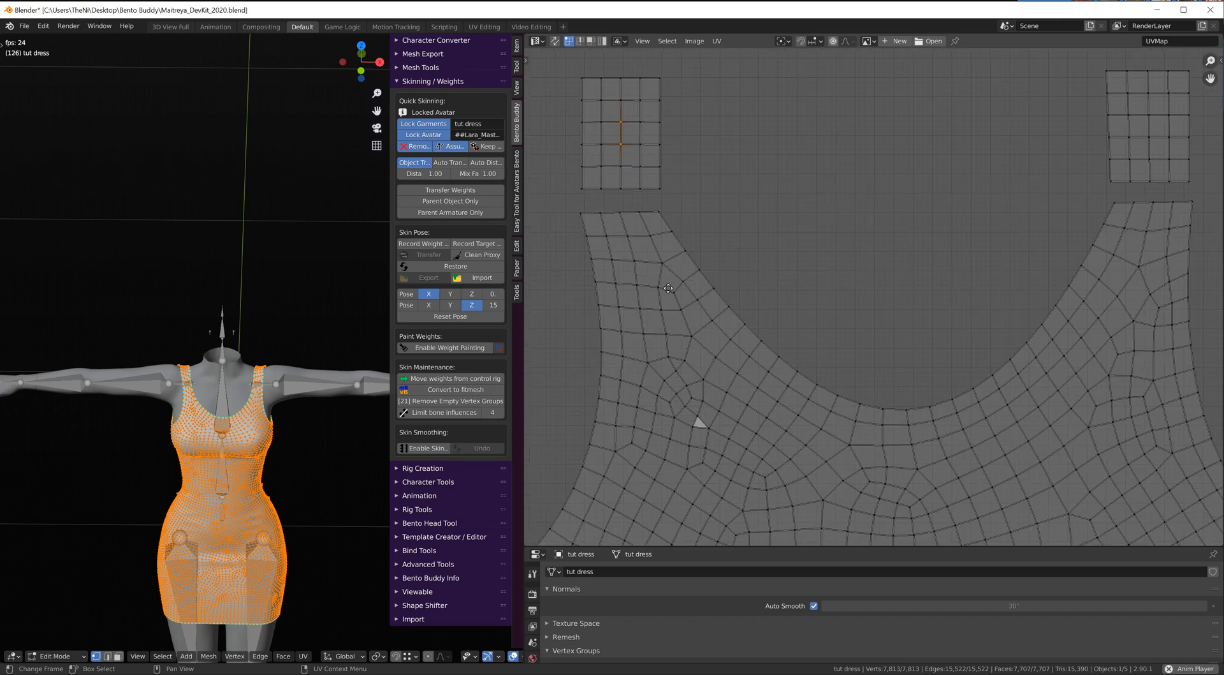
middle_click_drag(668, 288, 733, 383)
scroll(694, 263, "up", 2)
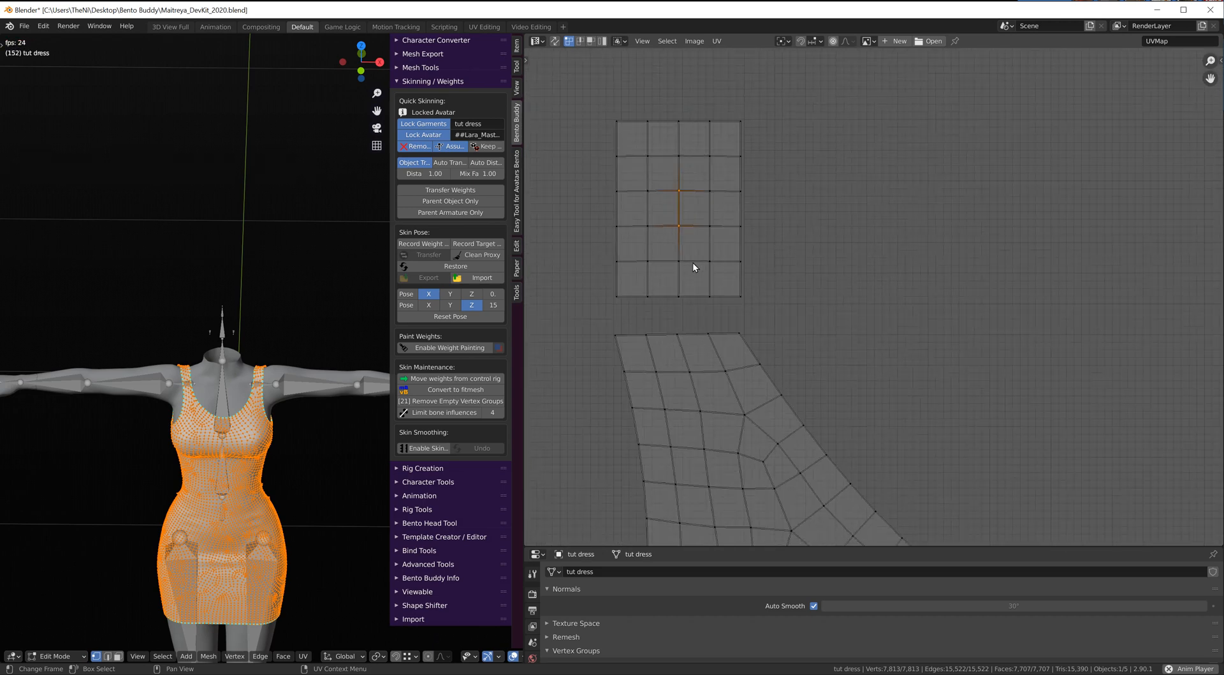
key("l")
scroll(693, 264, "up", 3)
middle_click_drag(703, 334, 761, 280)
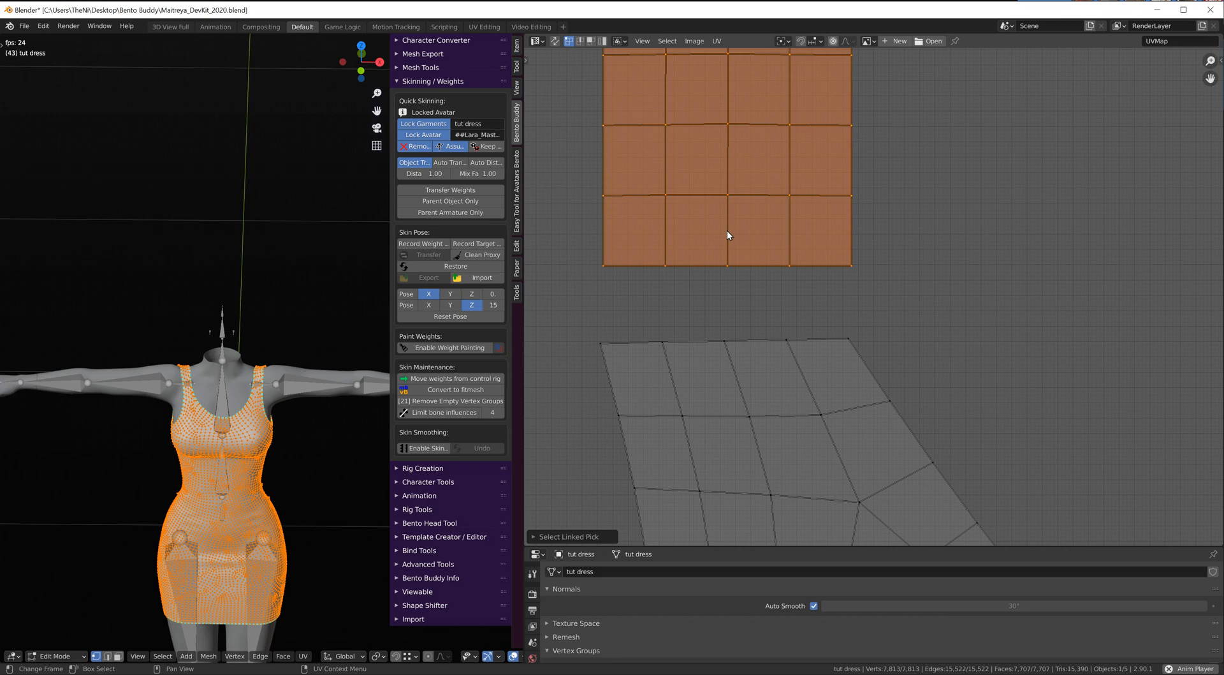
key("g")
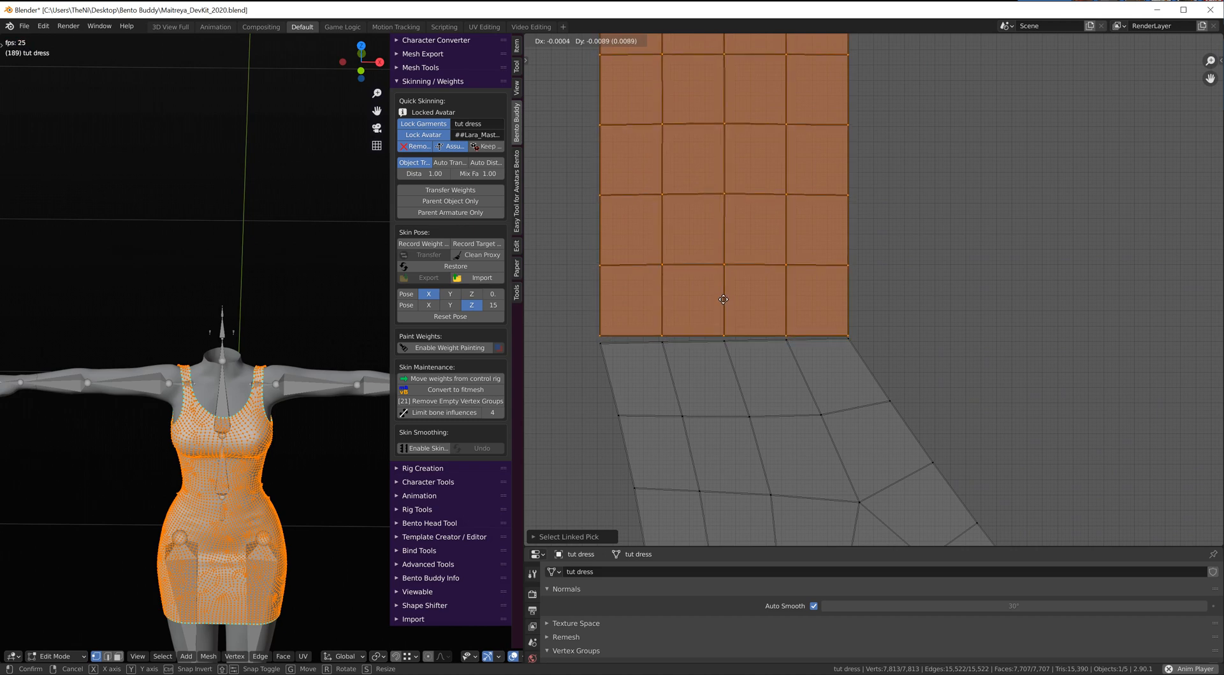
left_click(724, 299)
Step: Box-select only the UV vertices where the first strap island meets the front dress piece and flatten them with Align Y
key("l")
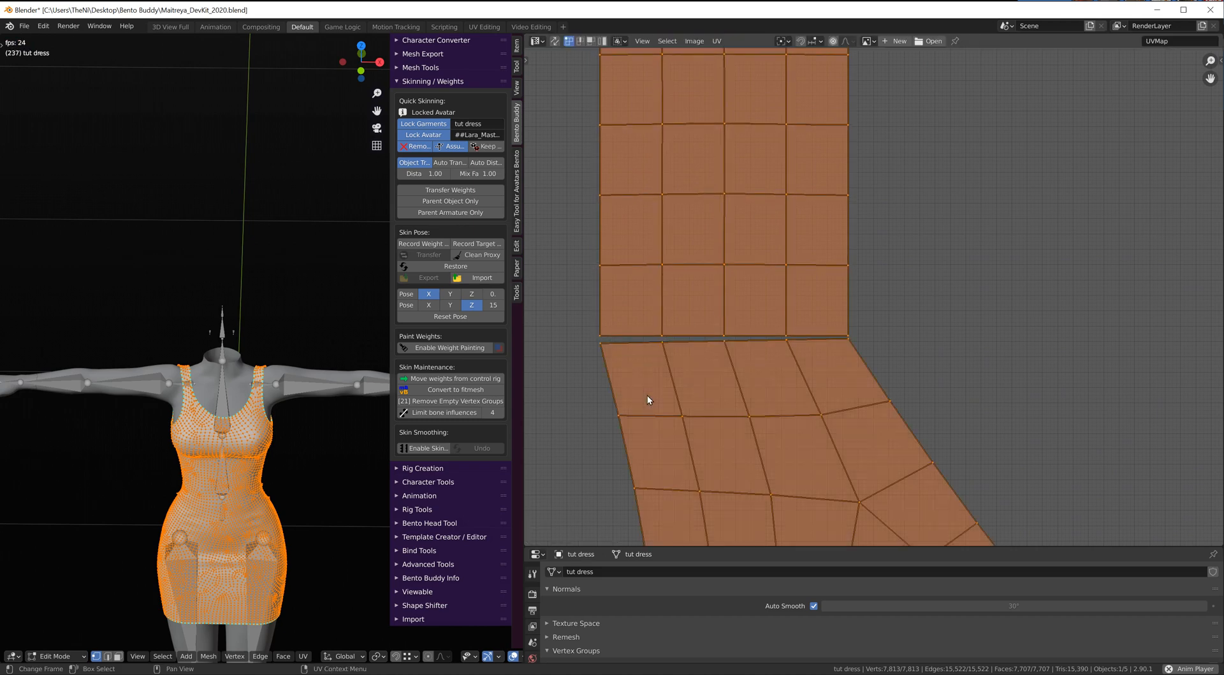
key("alt+a")
key("b")
left_click_drag(572, 312, 907, 352)
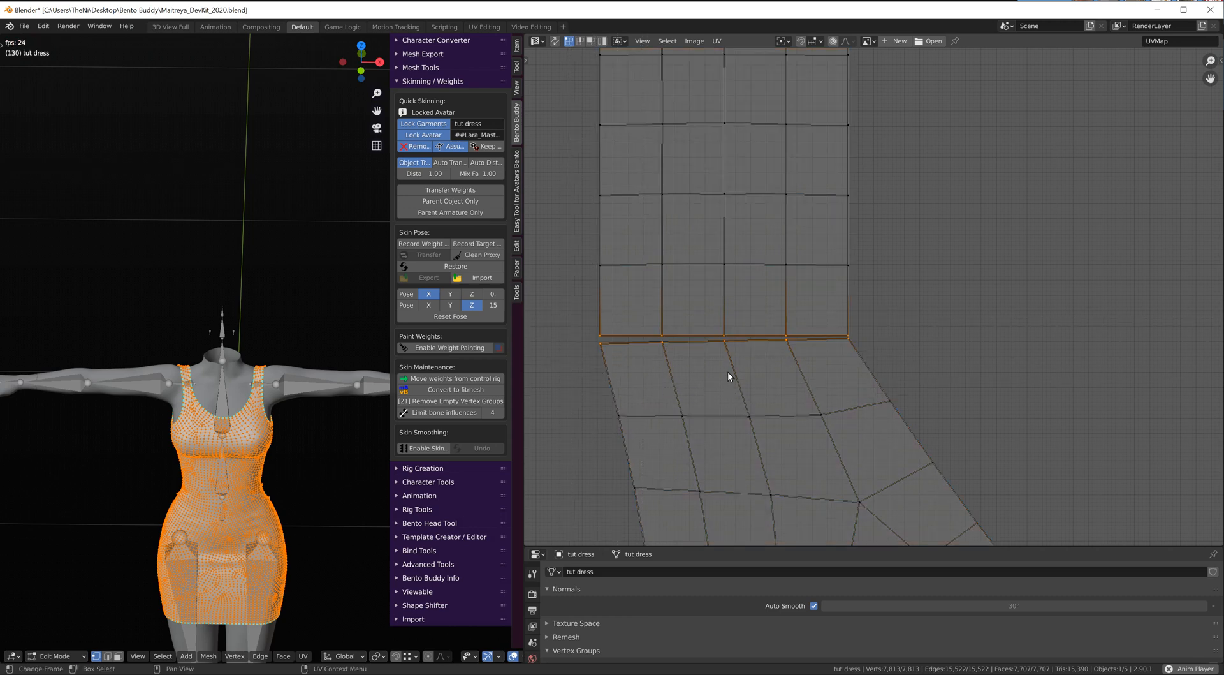
right_click(729, 373)
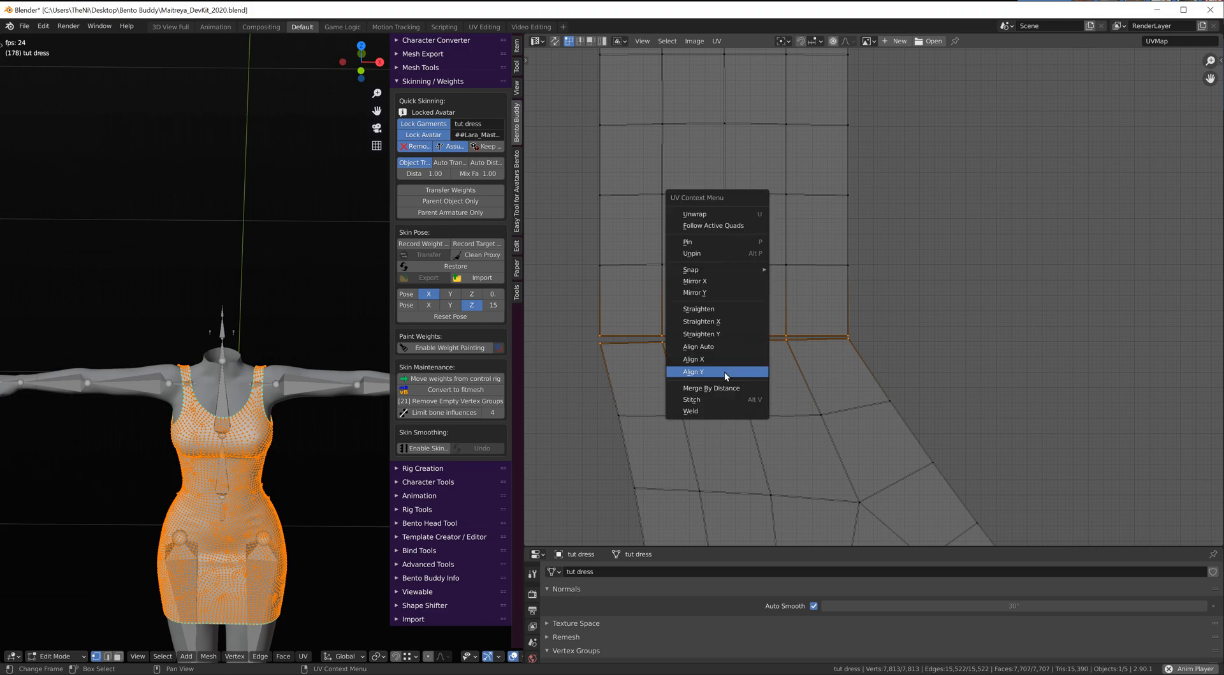
left_click(725, 371)
Step: Select the front piece's other strap island and move it down onto the upper edge of the matching strap
scroll(766, 334, "down", 10)
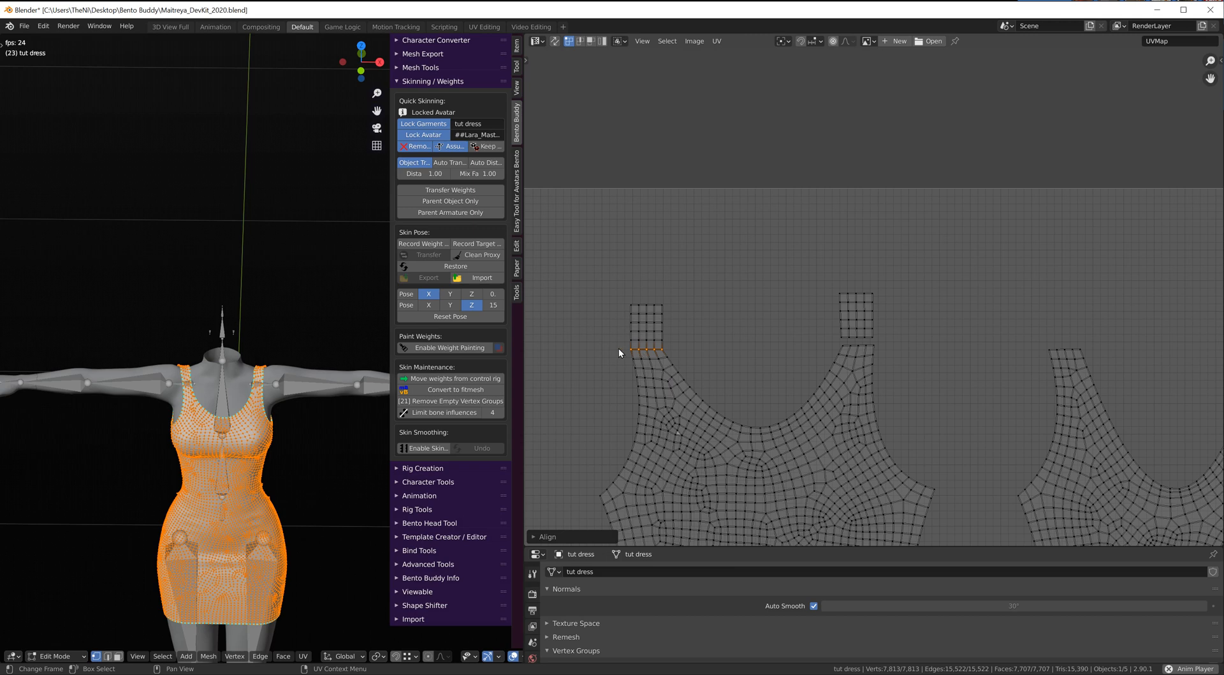
scroll(843, 320, "up", 1)
scroll(843, 318, "up", 4)
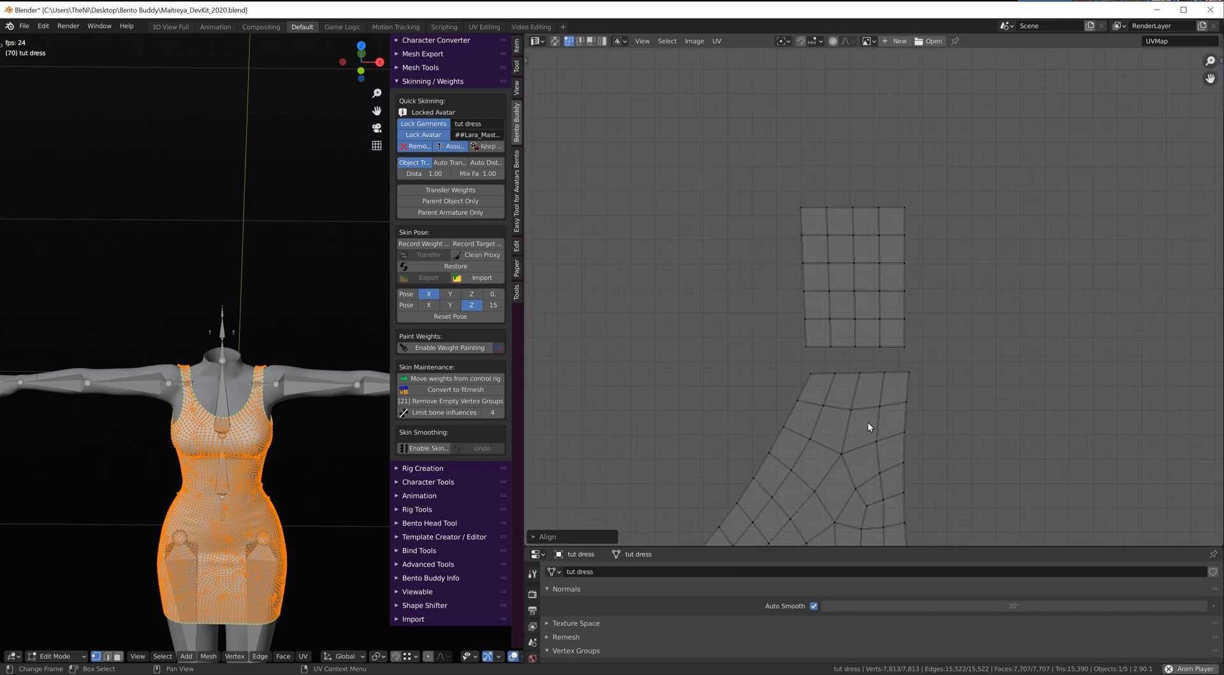
scroll(817, 364, "down", 8)
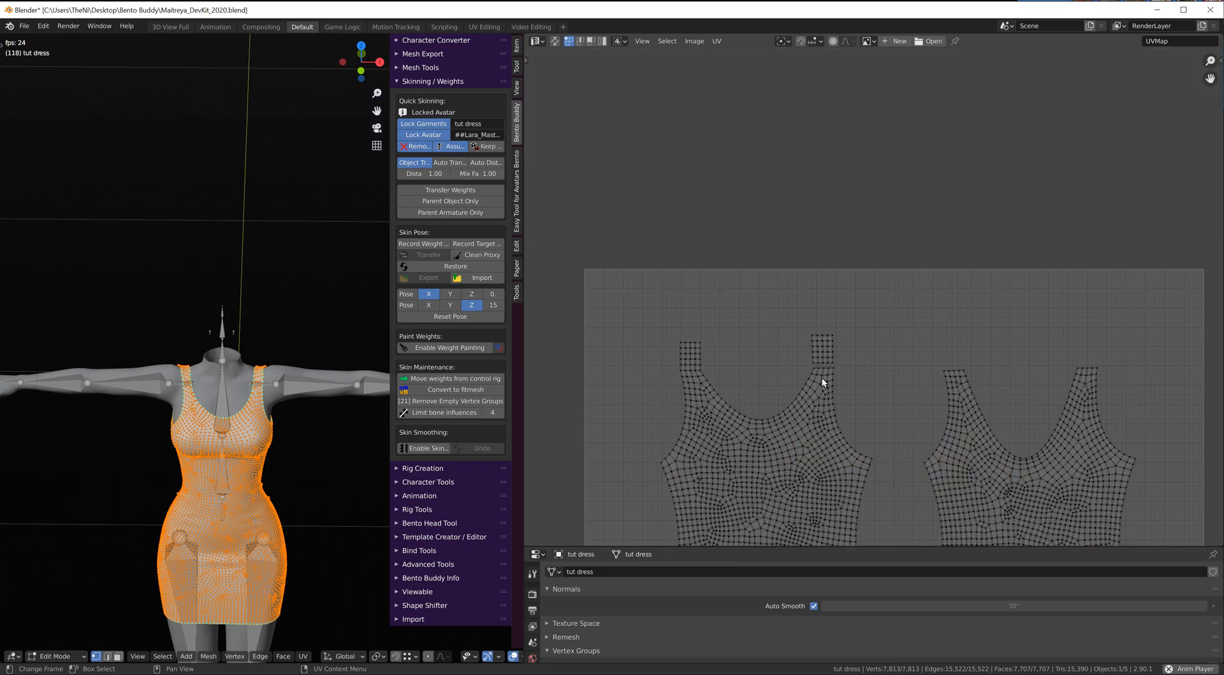
scroll(809, 367, "up", 6)
scroll(803, 353, "up", 1)
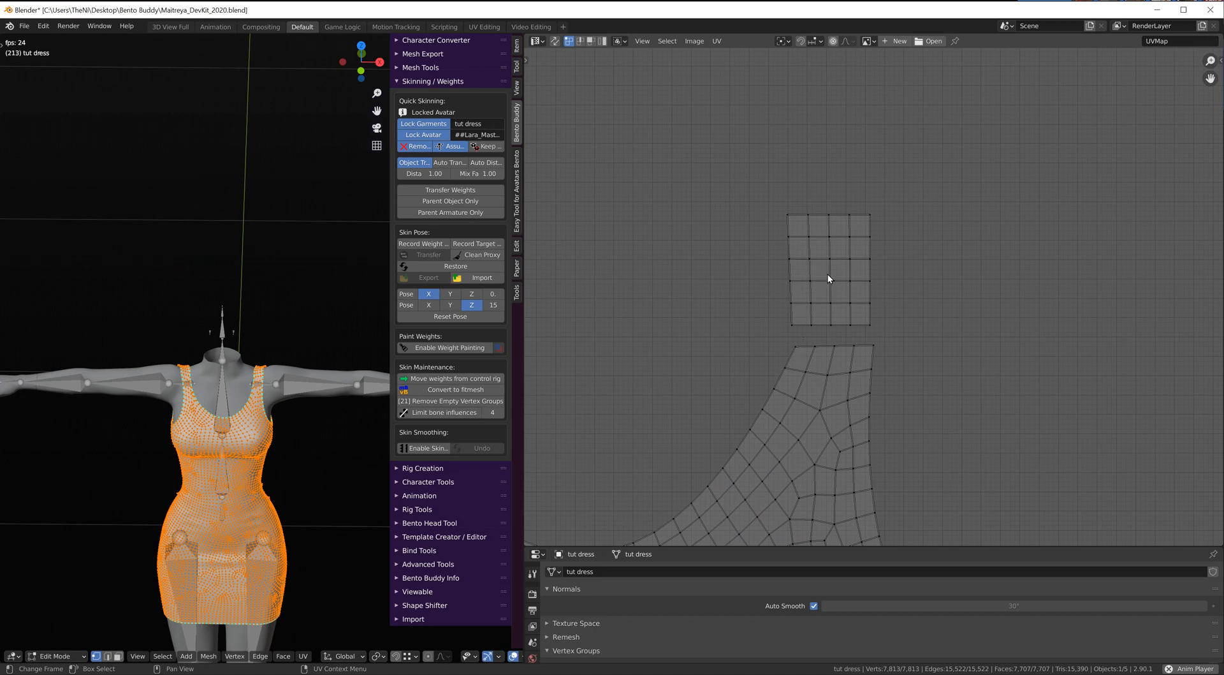
key("l")
scroll(827, 273, "up", 4)
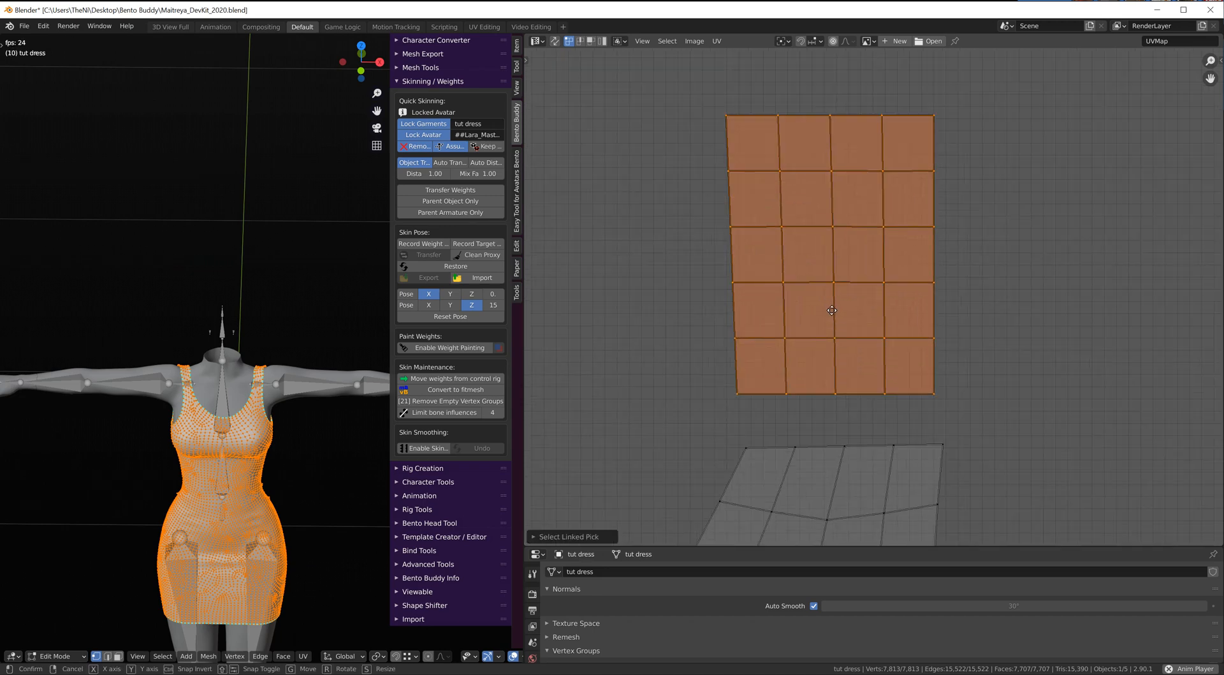
key("g")
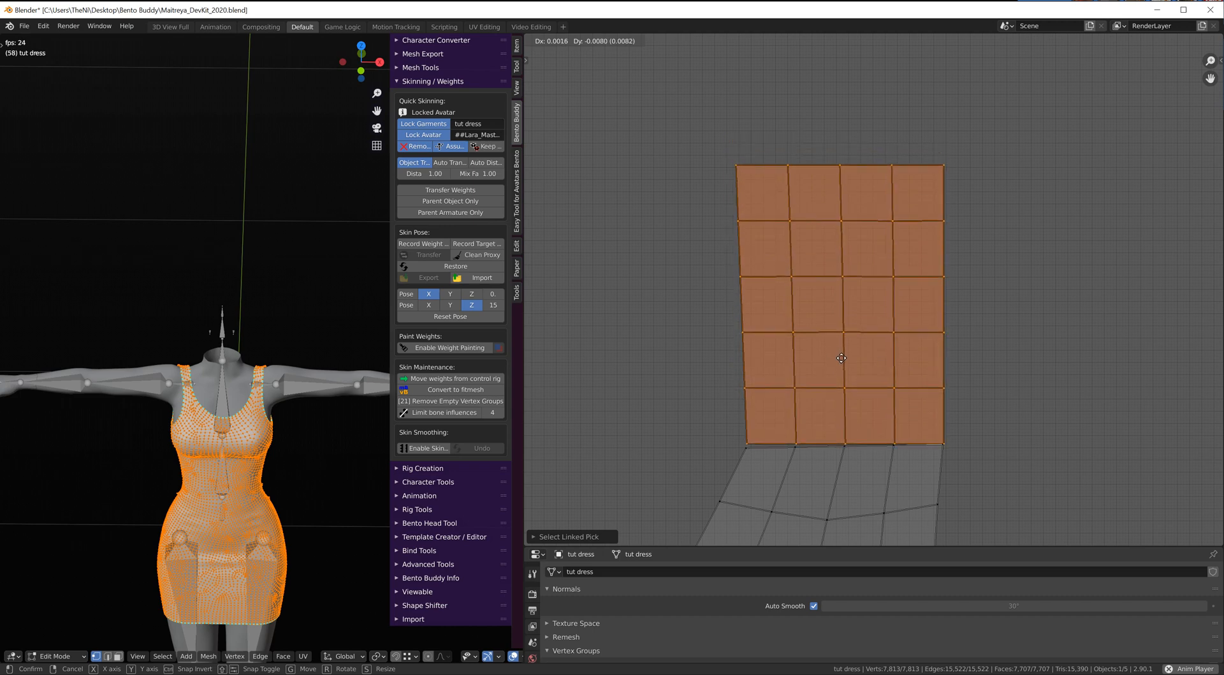
left_click(842, 357)
Step: Box-select the UV vertices where the second strap island meets the front dress piece and flatten them with Align Y
scroll(848, 357, "down", 2)
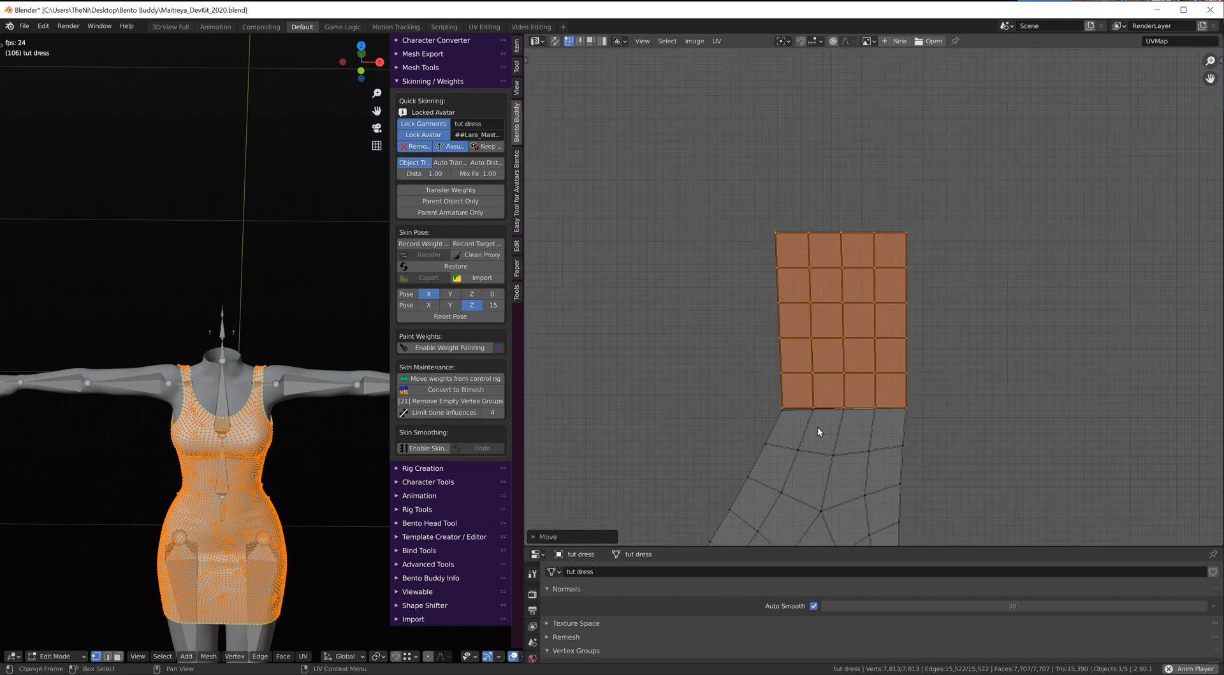
key("a")
key("a")
key("b")
left_click_drag(744, 386, 904, 426)
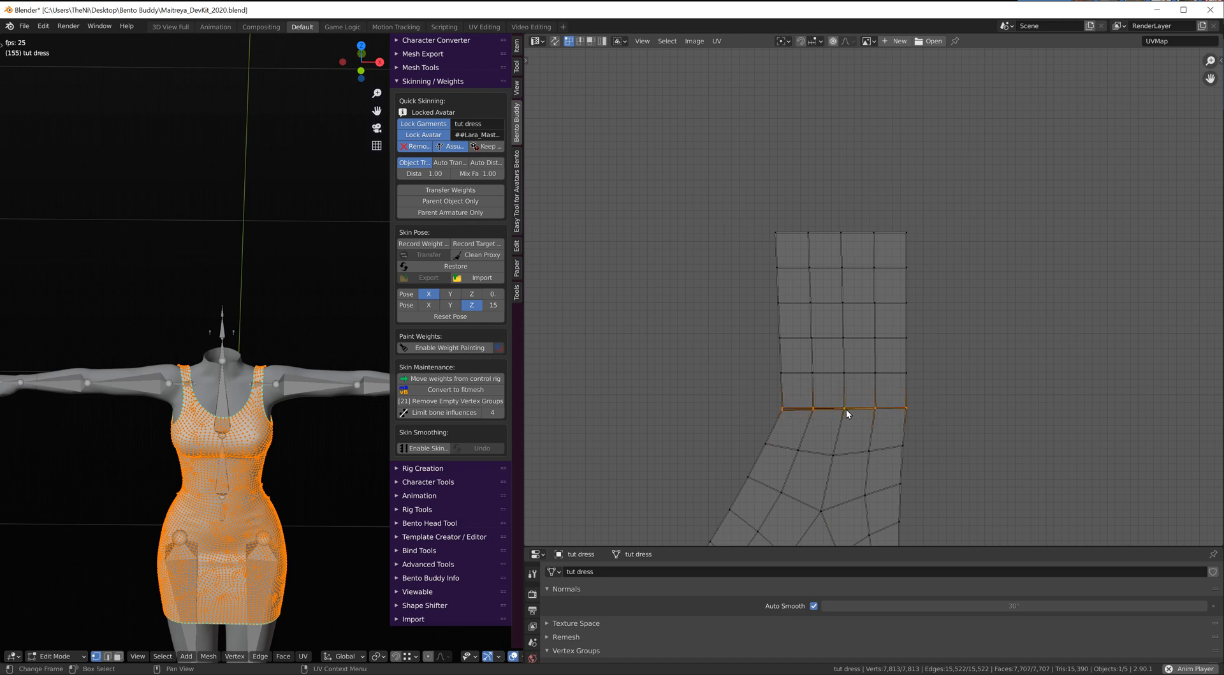
right_click(843, 407)
left_click(806, 406)
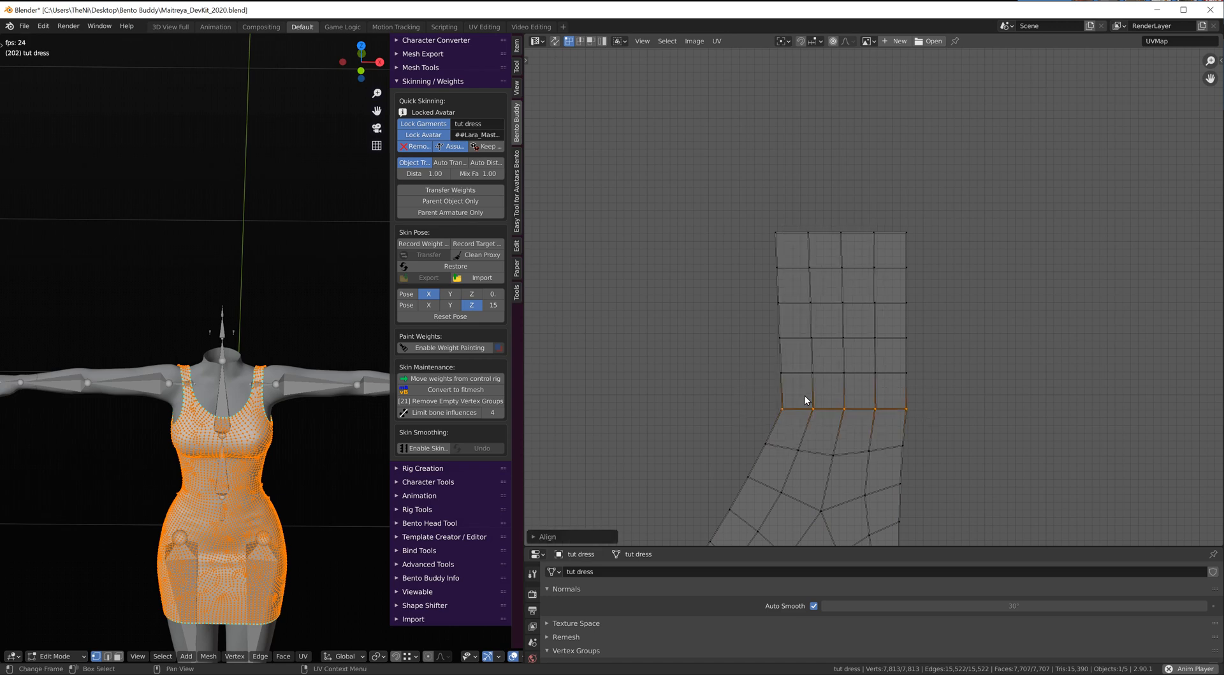
Step: Select all dress UVs and move them up and to the left, leaving a margin inside the UV square's lower border
scroll(816, 395, "down", 5)
middle_click_drag(858, 445, 838, 286)
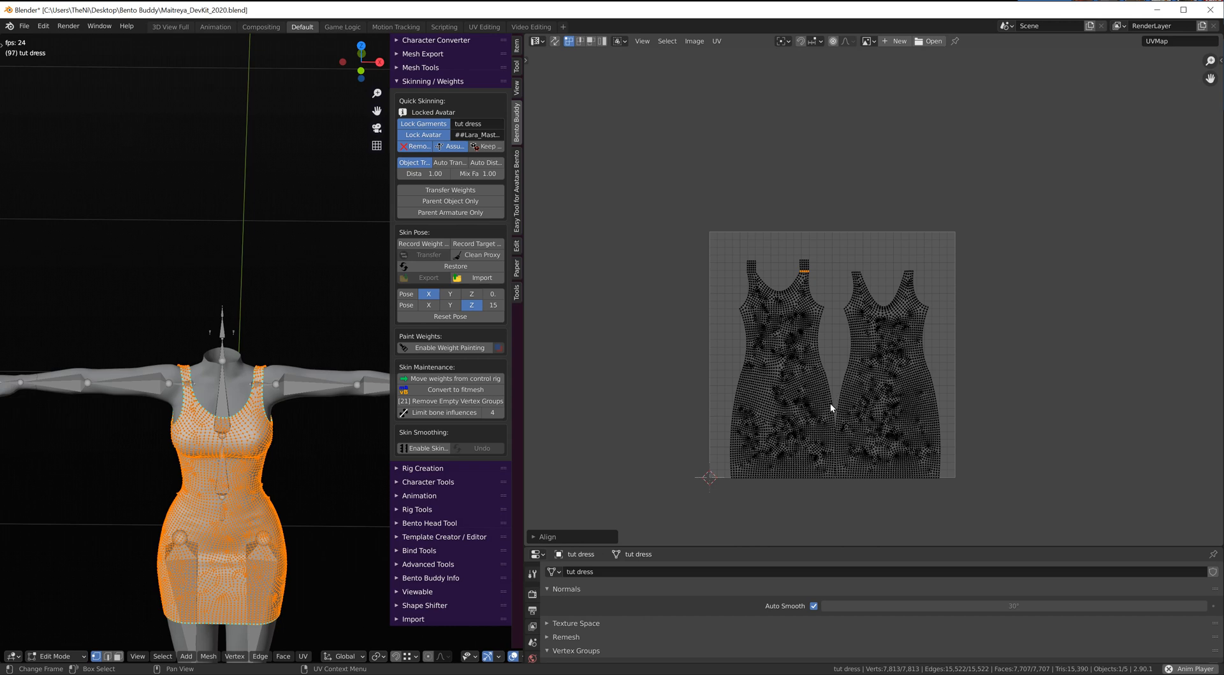
key("a")
key("alt+a")
key("a")
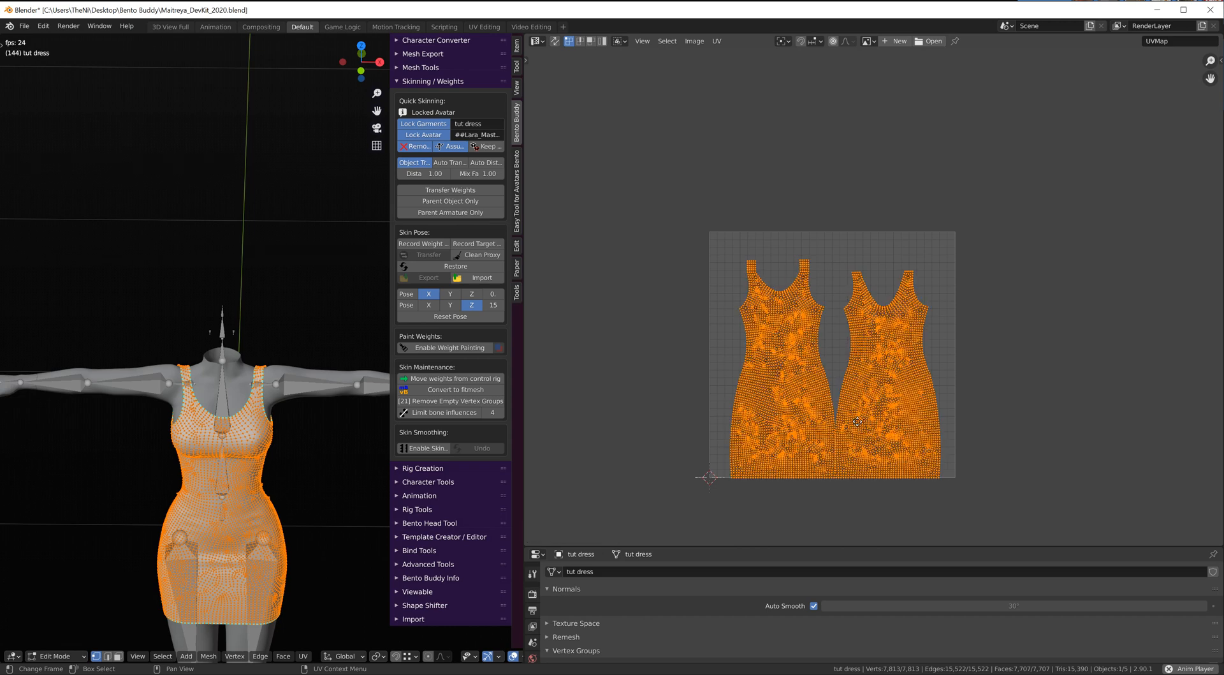
key("g")
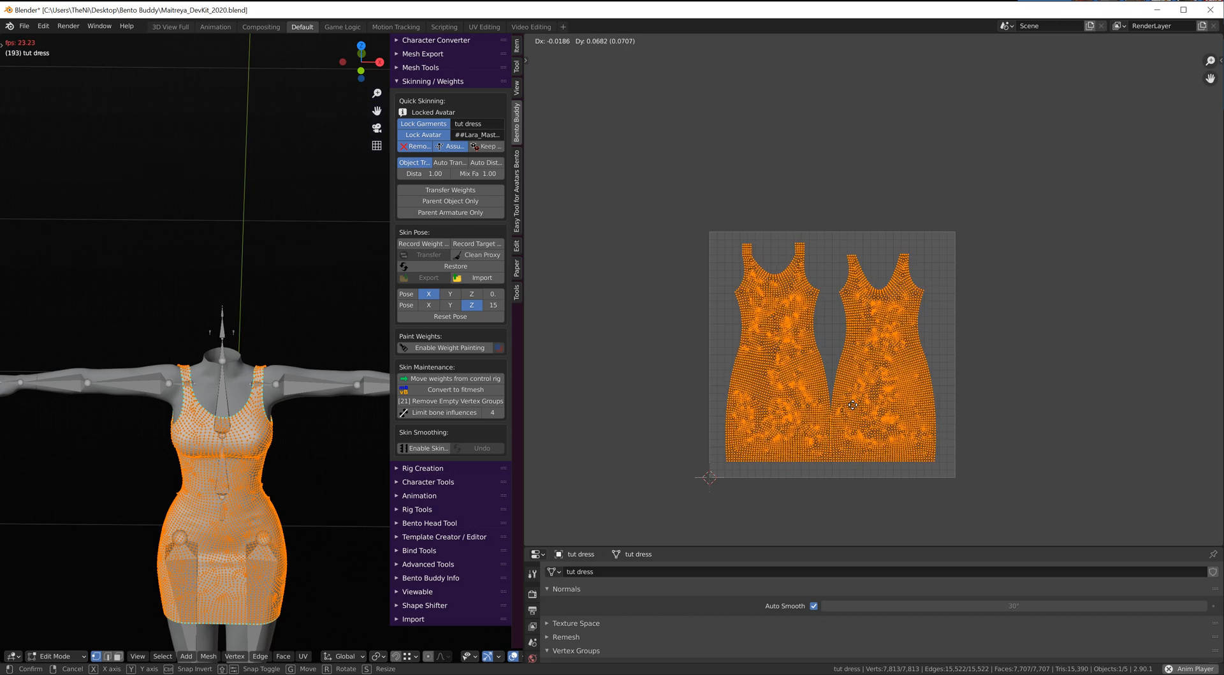
left_click(833, 412)
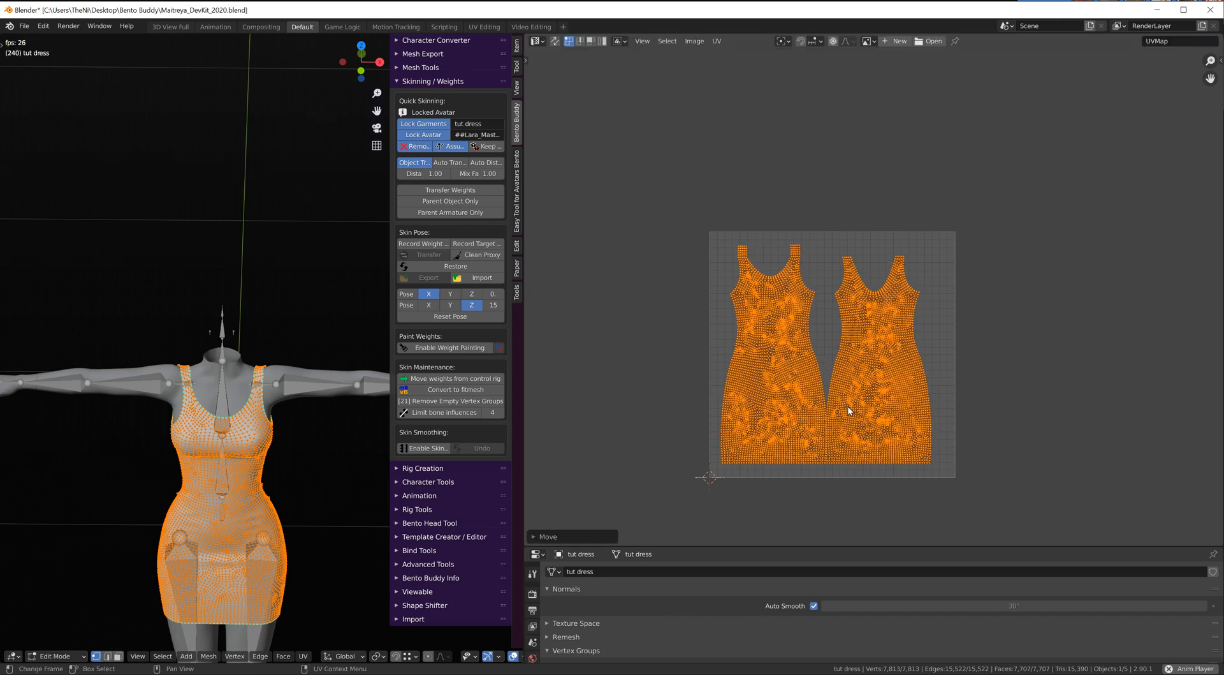
Step: Select only the back dress island and move it right to leave a gap between it and the front piece
key("alt+a")
key("l")
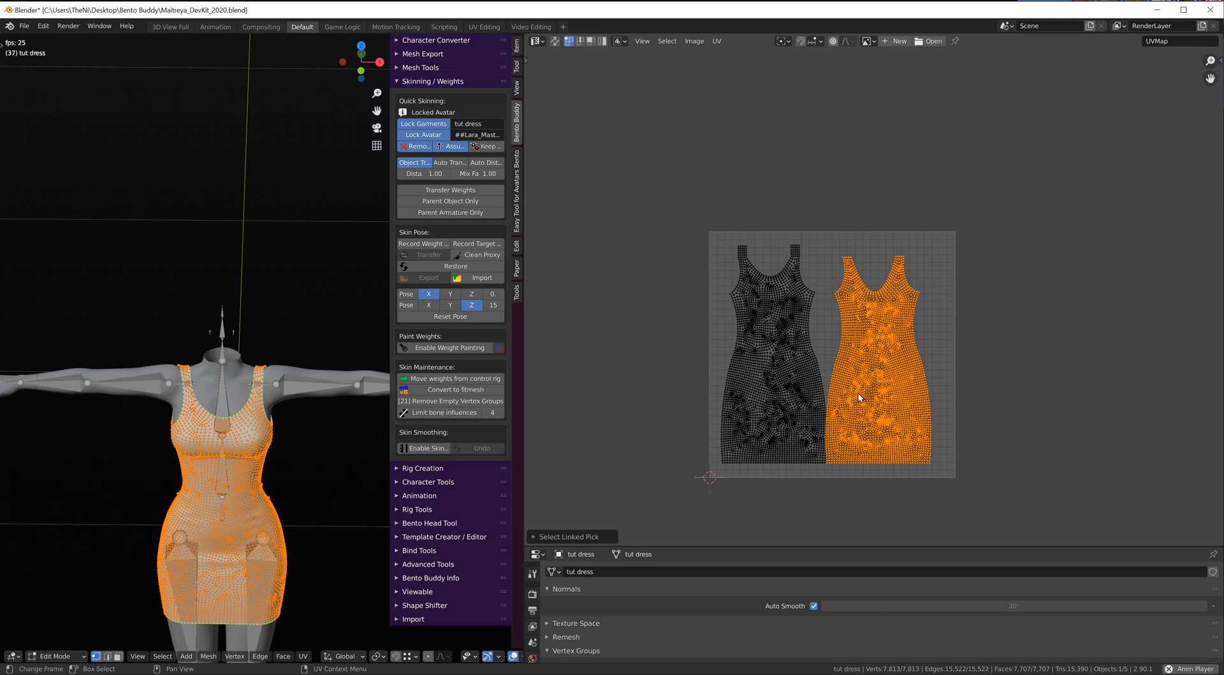
key("g")
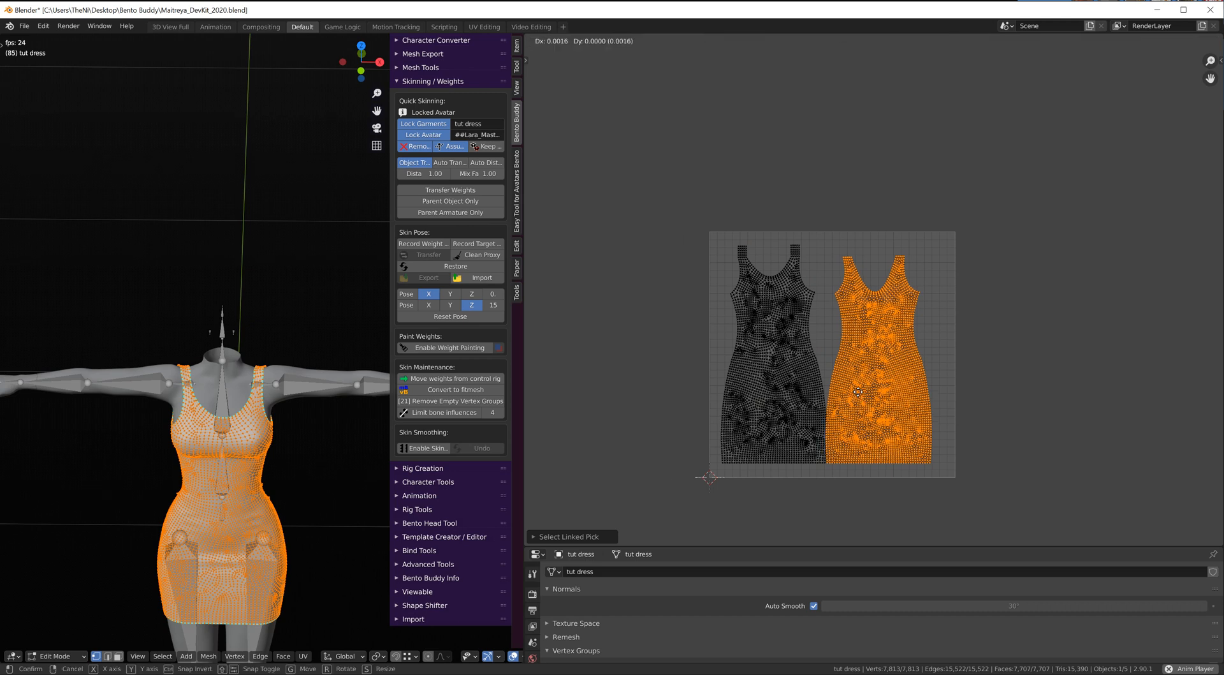
left_click(869, 392)
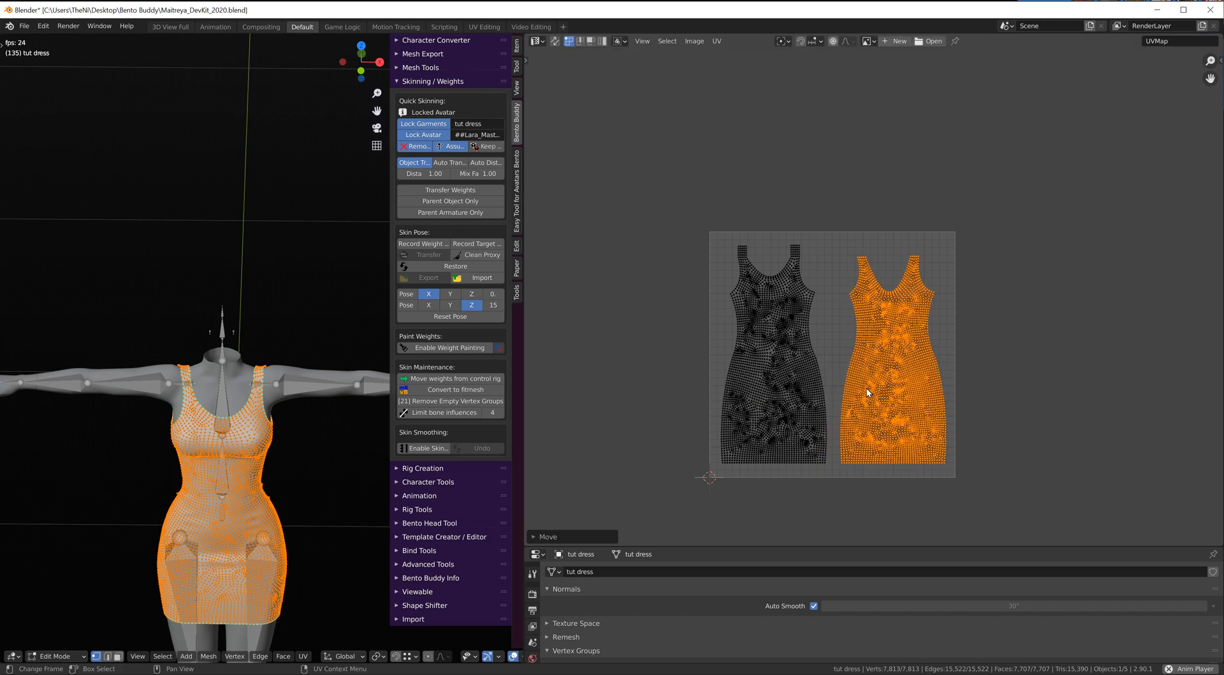
Step: Select all dress UVs and review the available UV operations
key("a")
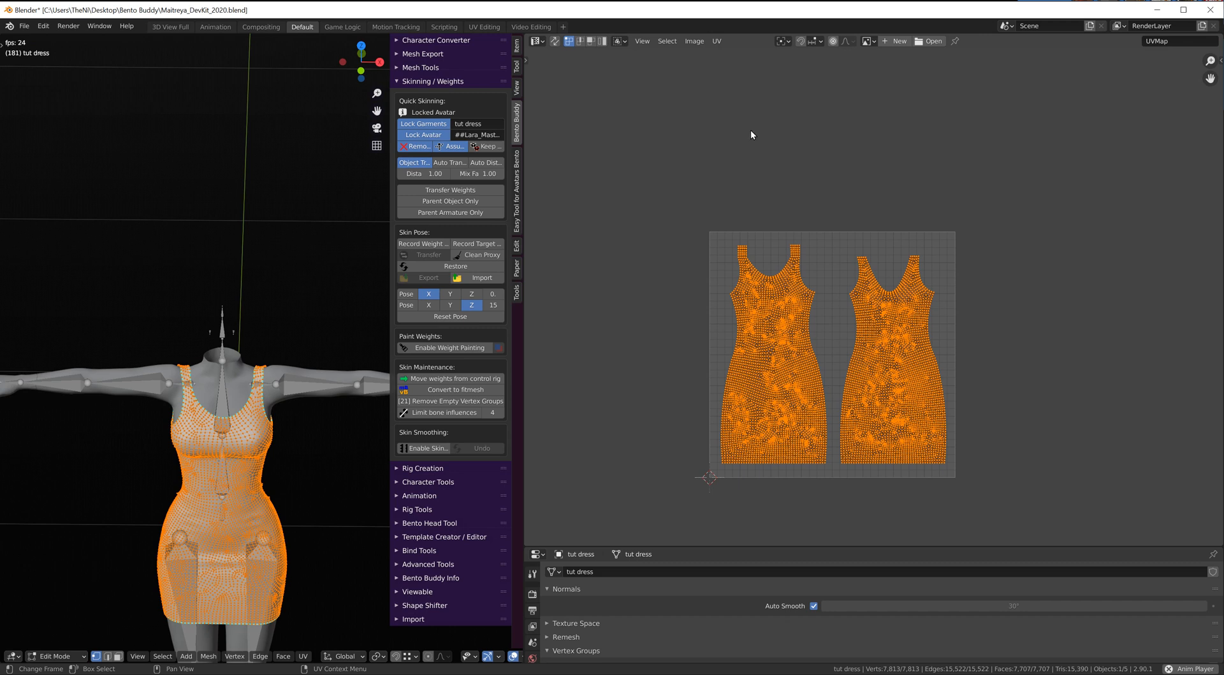
left_click(717, 41)
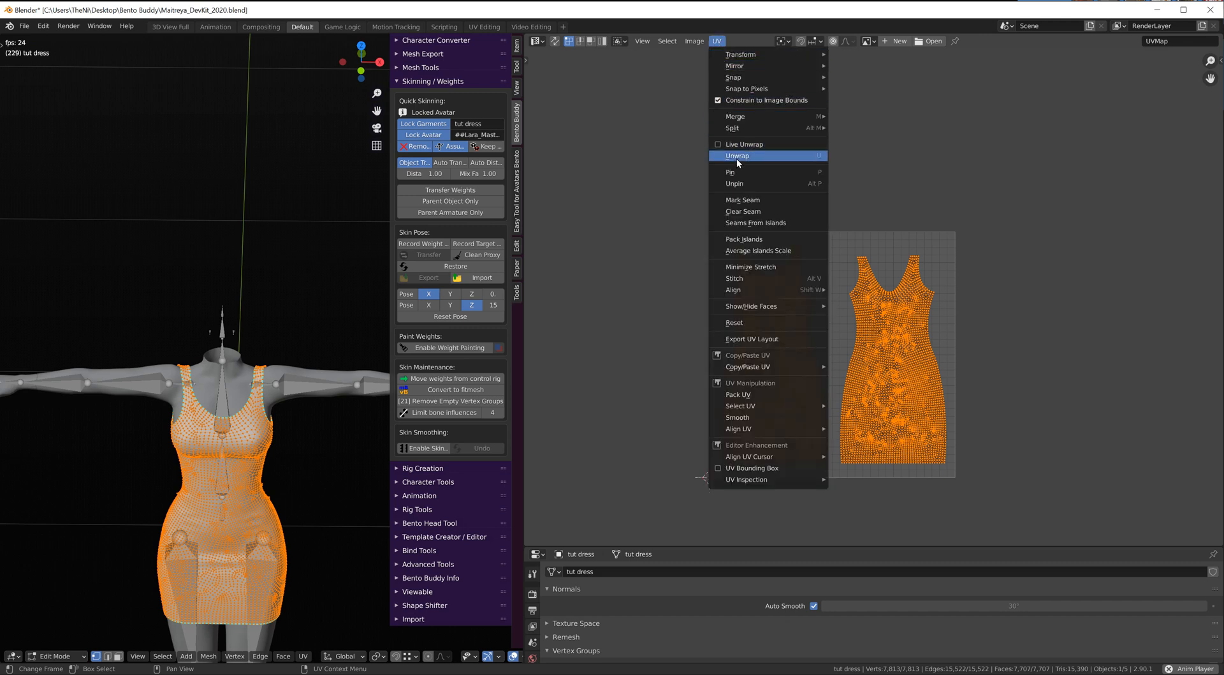
mouse_move(747, 296)
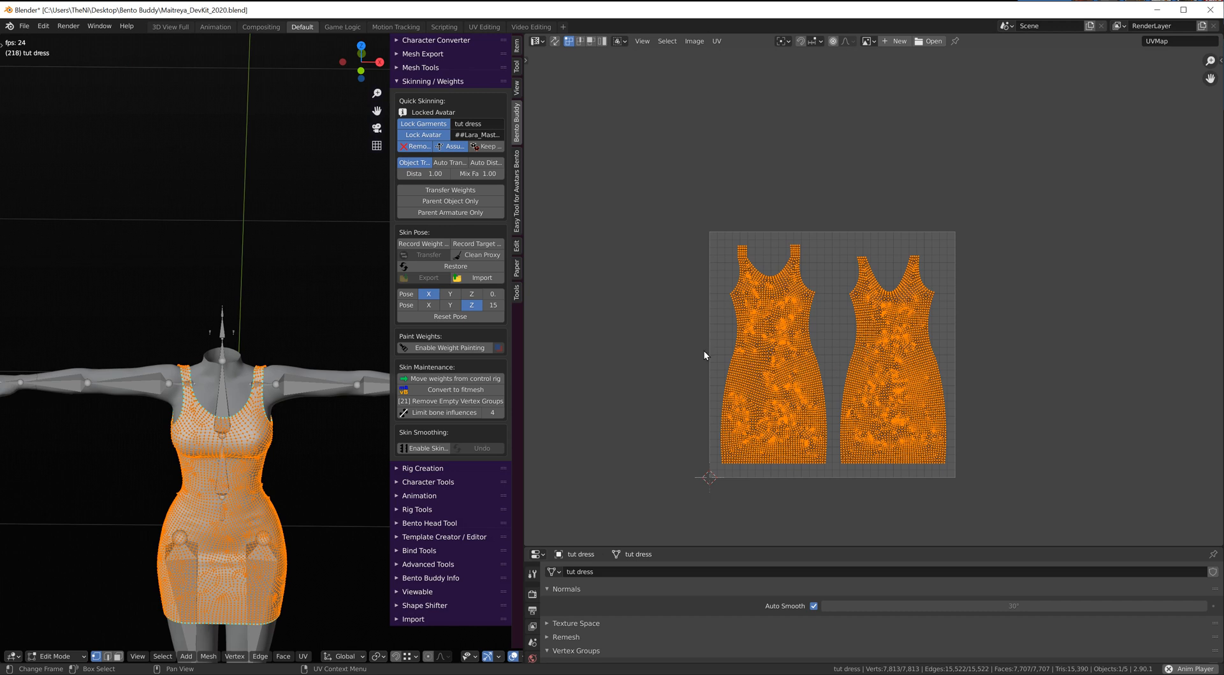
Step: Widen the 3D viewport over the UV editor and extend the properties area upward to show the dress's vertex groups and UV maps
middle_click_drag(820, 354, 827, 323)
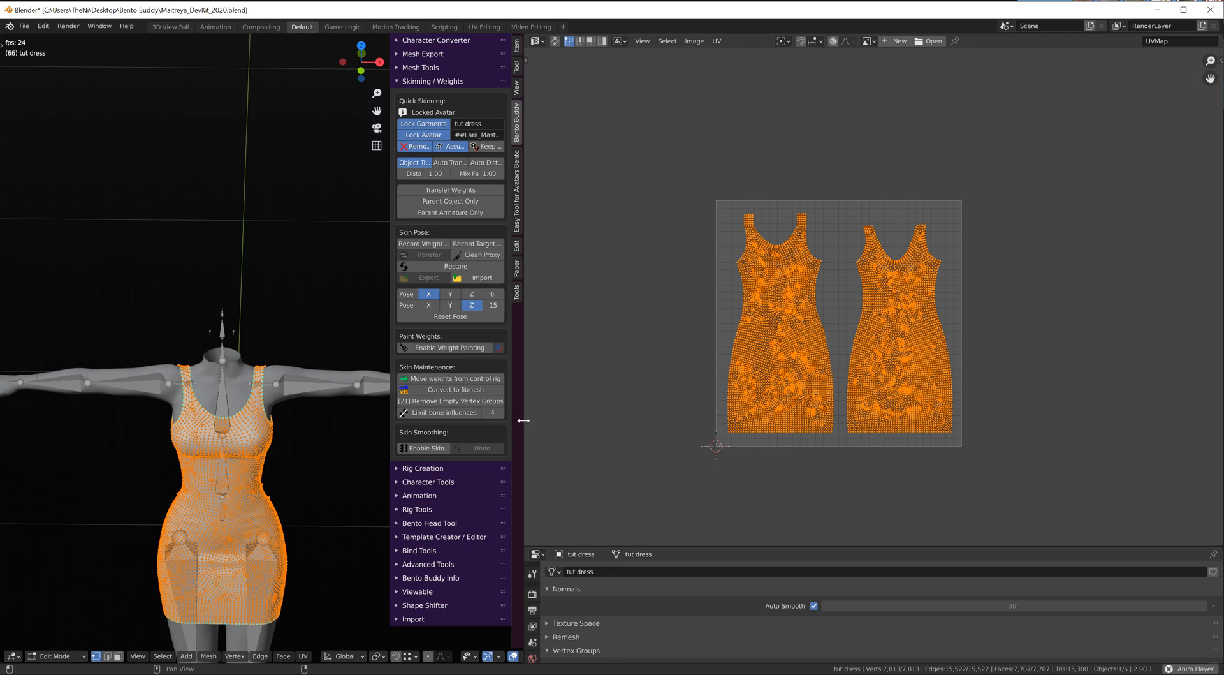
left_click_drag(523, 423, 938, 417)
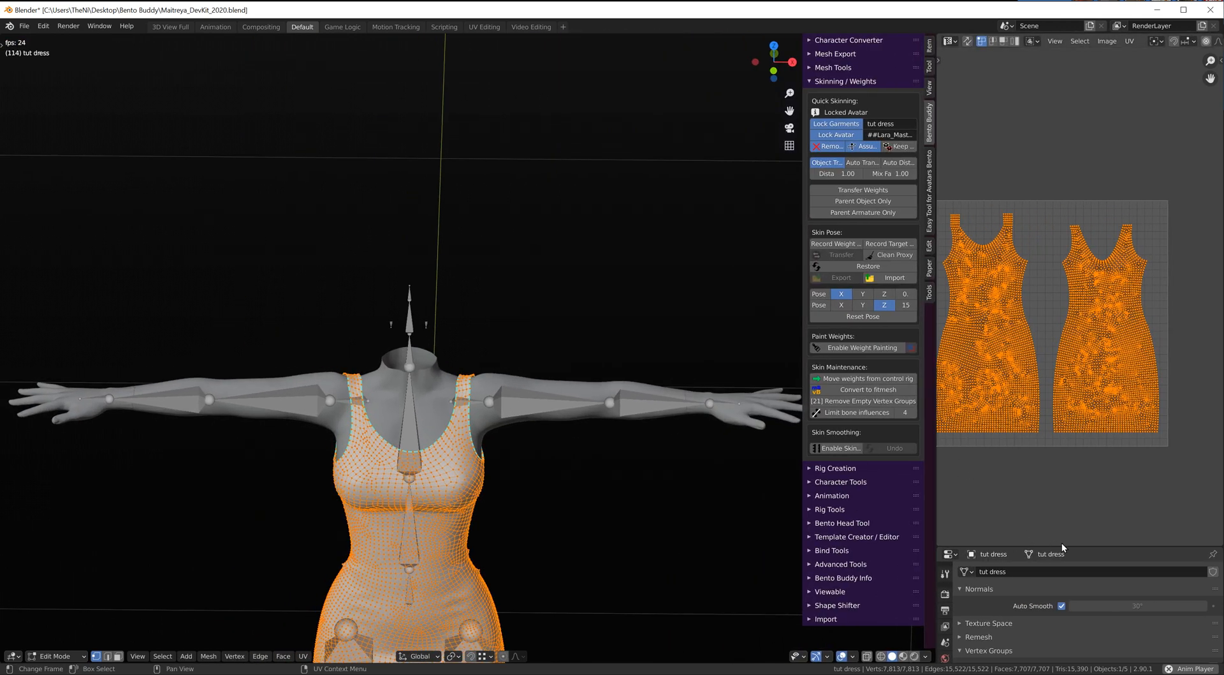
left_click_drag(1064, 546, 1051, 308)
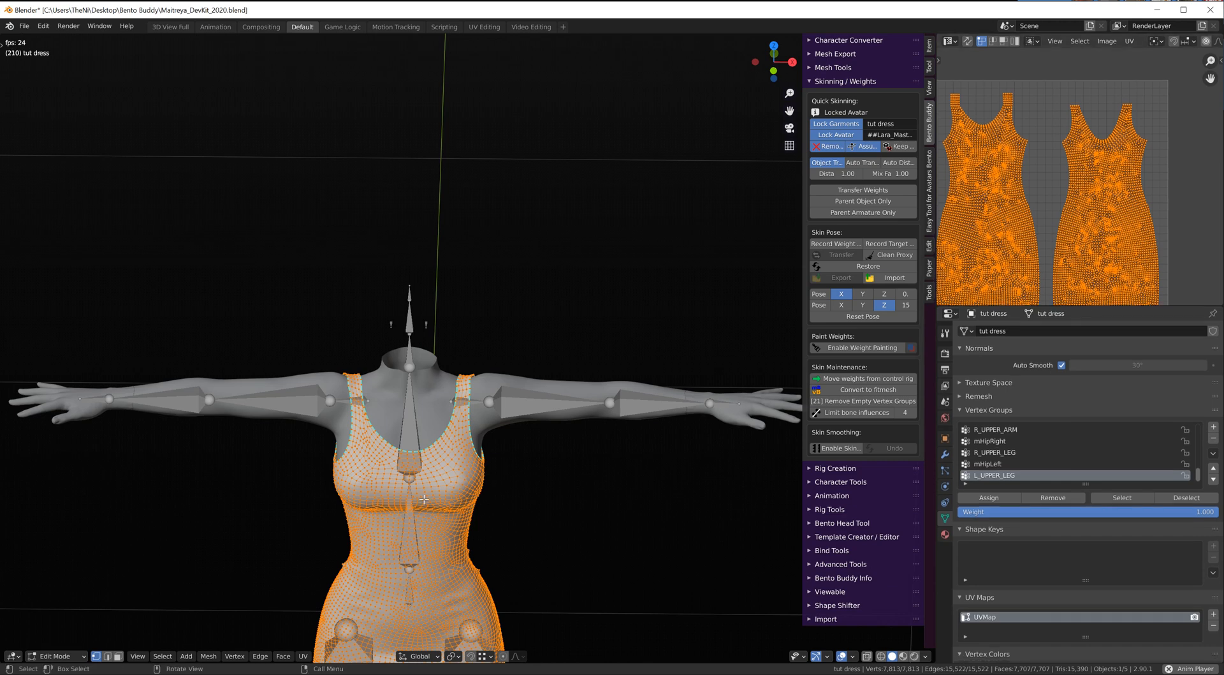
Step: Examine the full avatar wearing the dress from the front in the enlarged 3D view
scroll(421, 572, "down", 4)
middle_click_drag(420, 572, 449, 513)
scroll(456, 562, "down", 5)
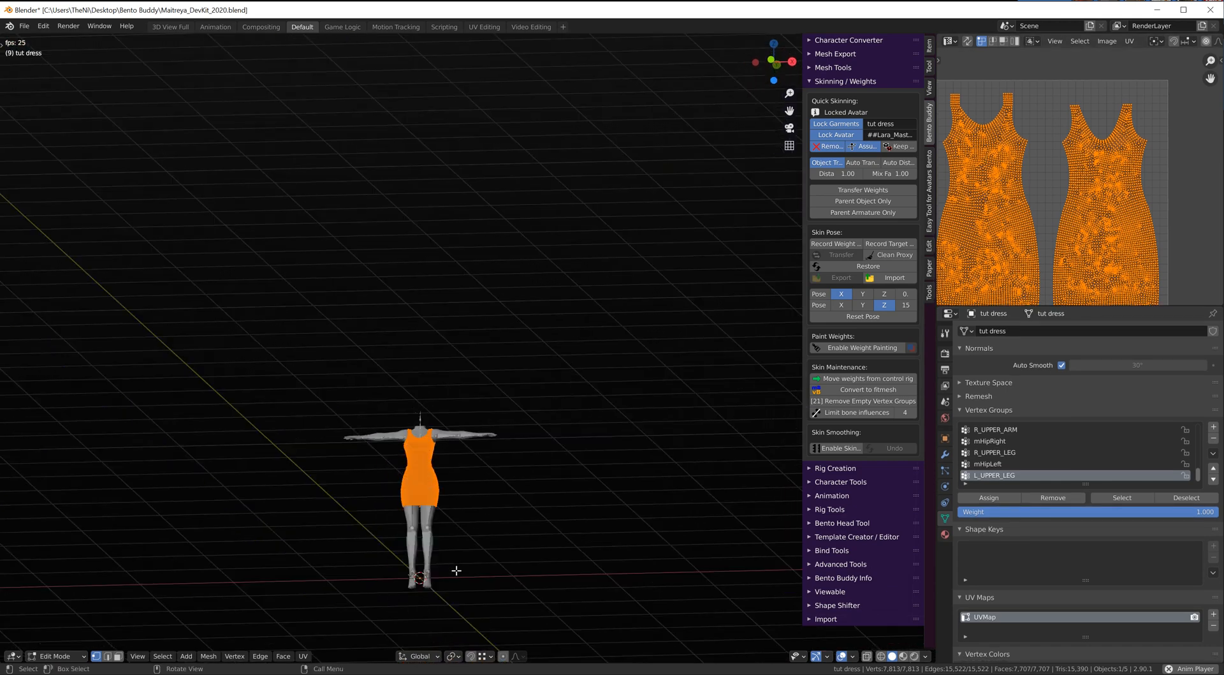
scroll(455, 568, "up", 6)
middle_click_drag(398, 459, 388, 509)
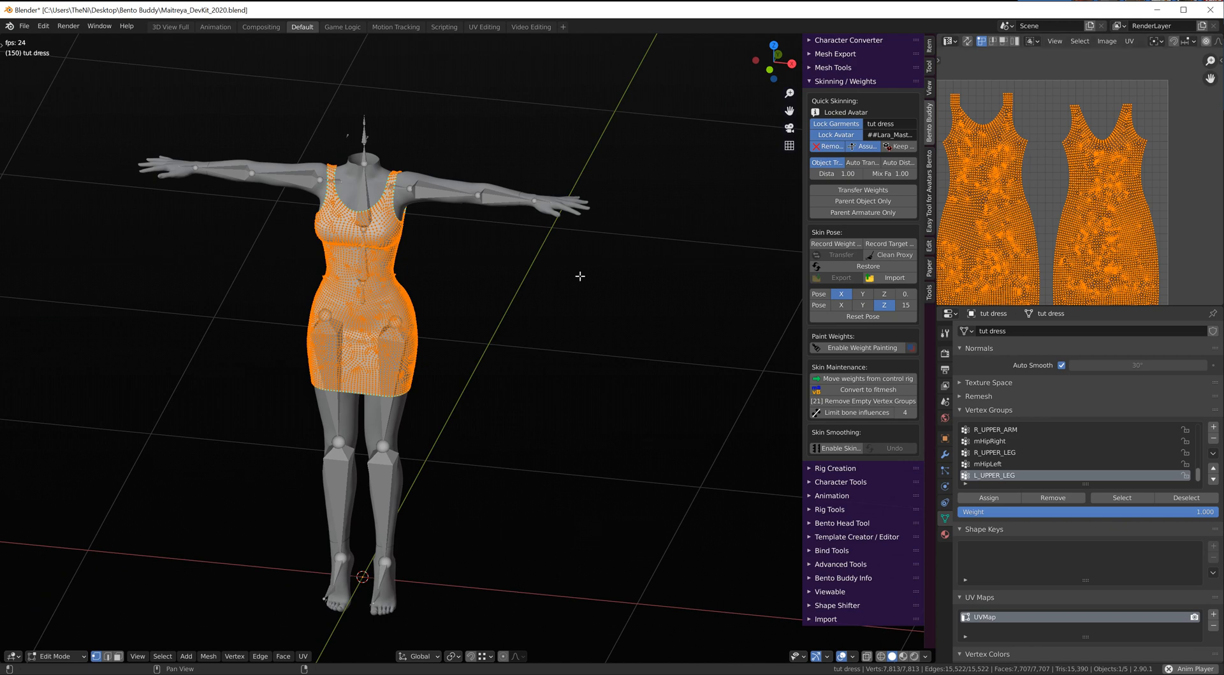
middle_click_drag(423, 331, 397, 319)
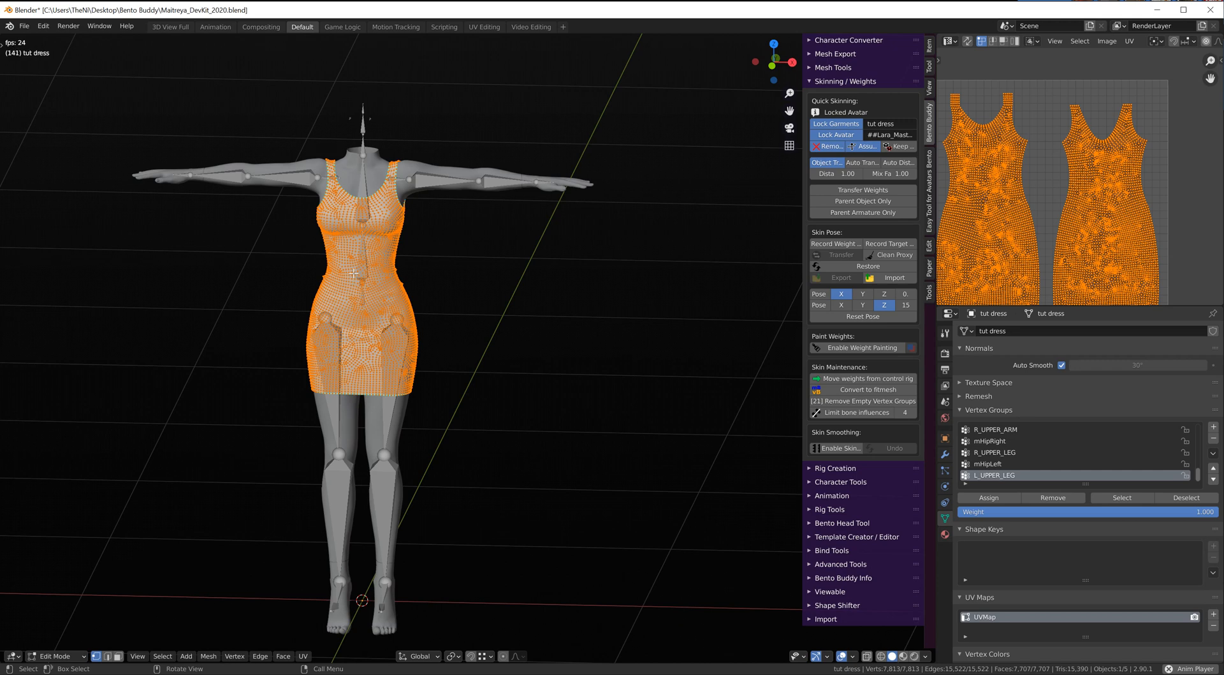
Step: Return to Object Mode and make the tut dress the selected object rather than the Lara body
key("Tab")
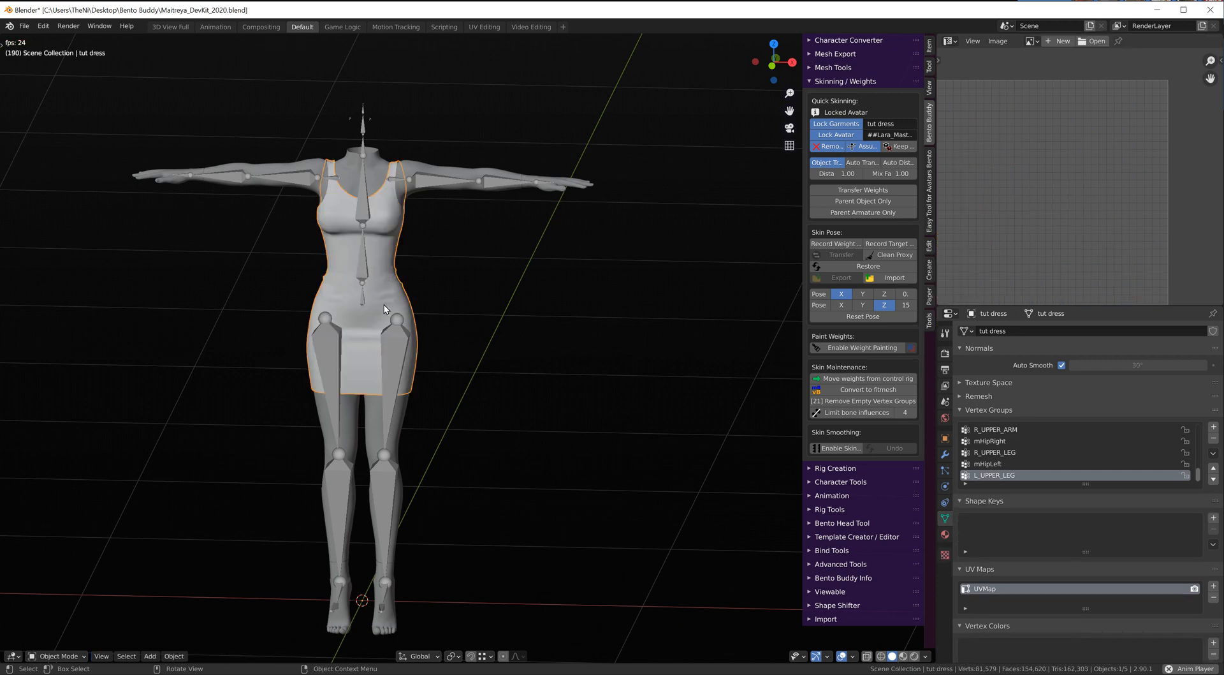
right_click(358, 275)
left_click(349, 235)
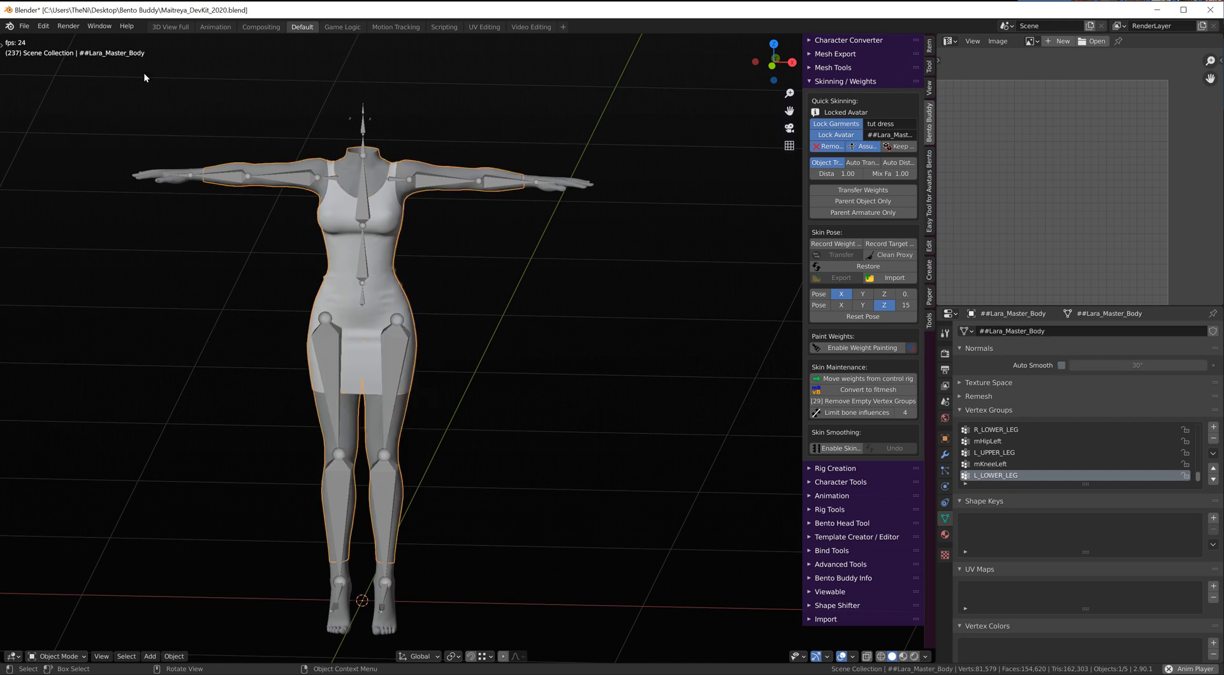
left_click(309, 208)
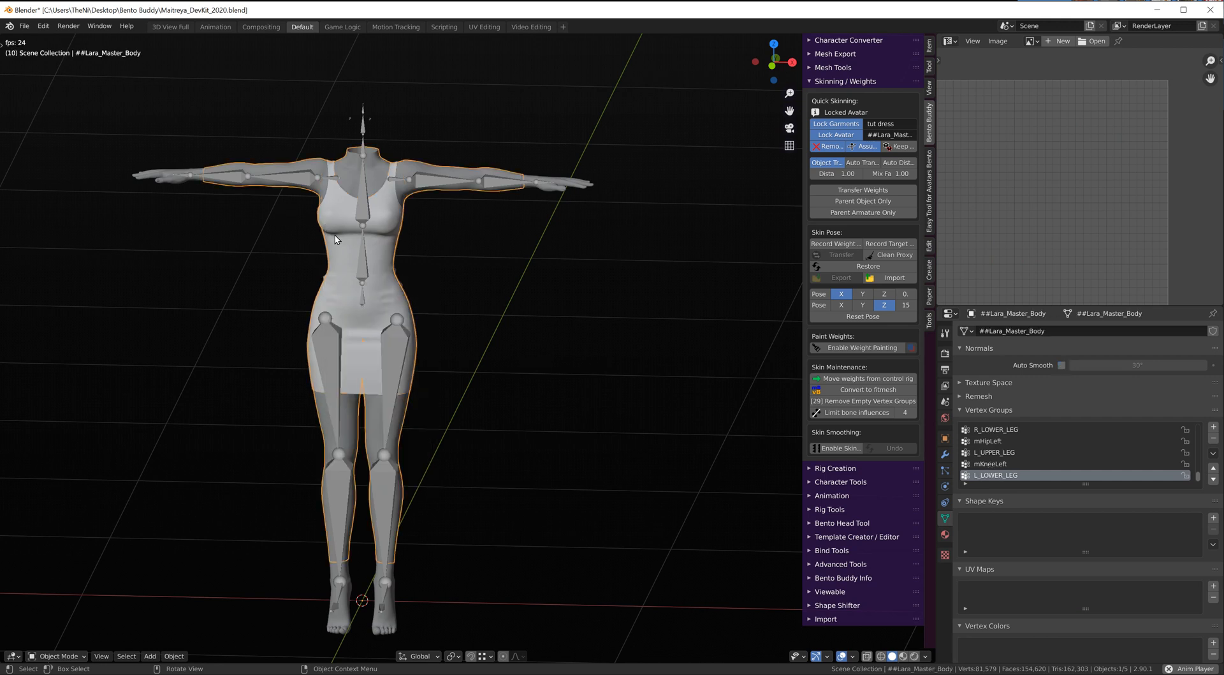
left_click(25, 27)
mouse_move(46, 192)
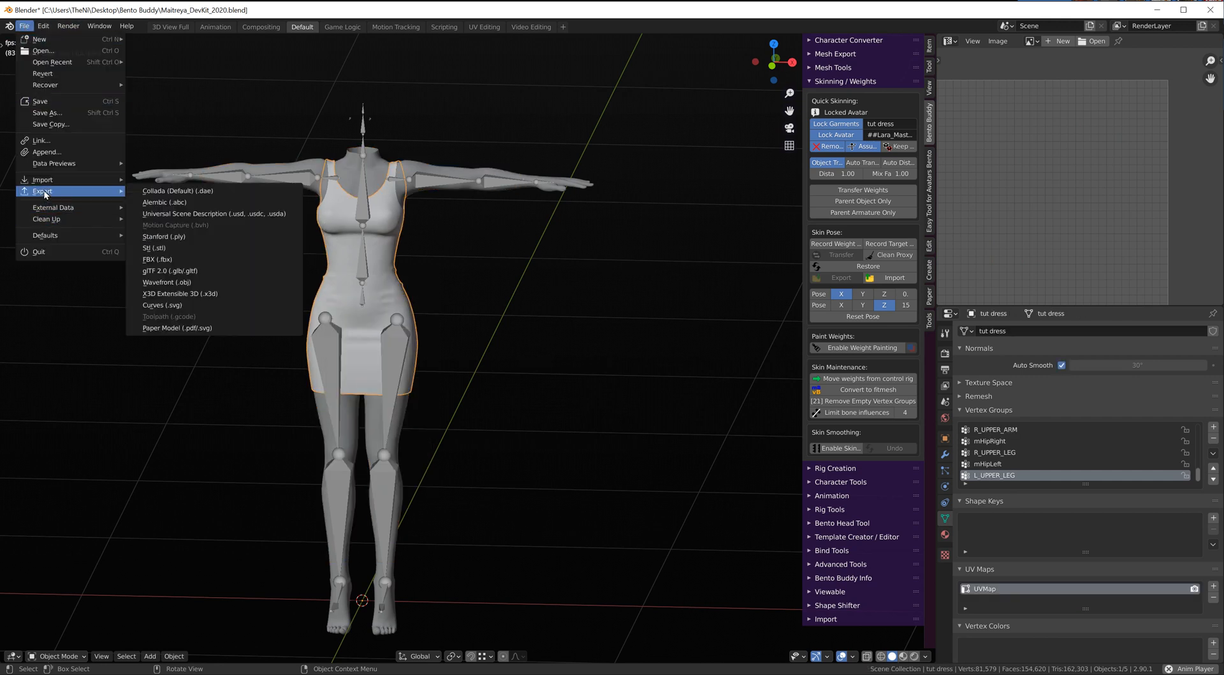
left_click(194, 281)
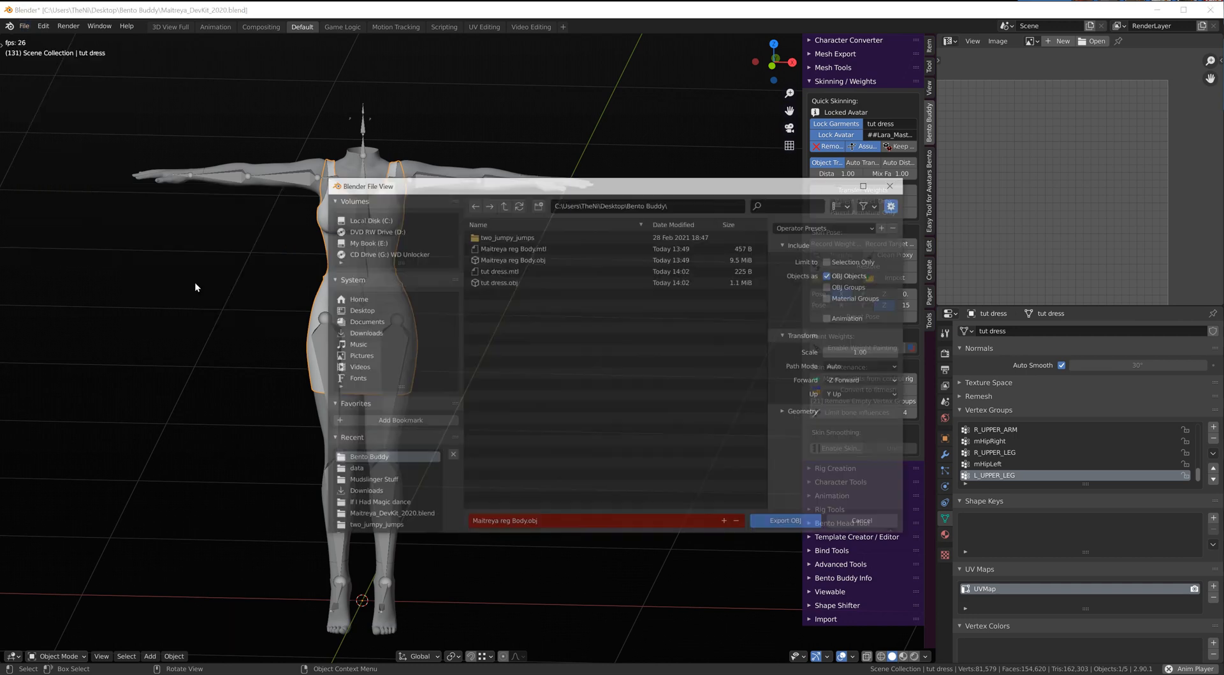
left_click(893, 184)
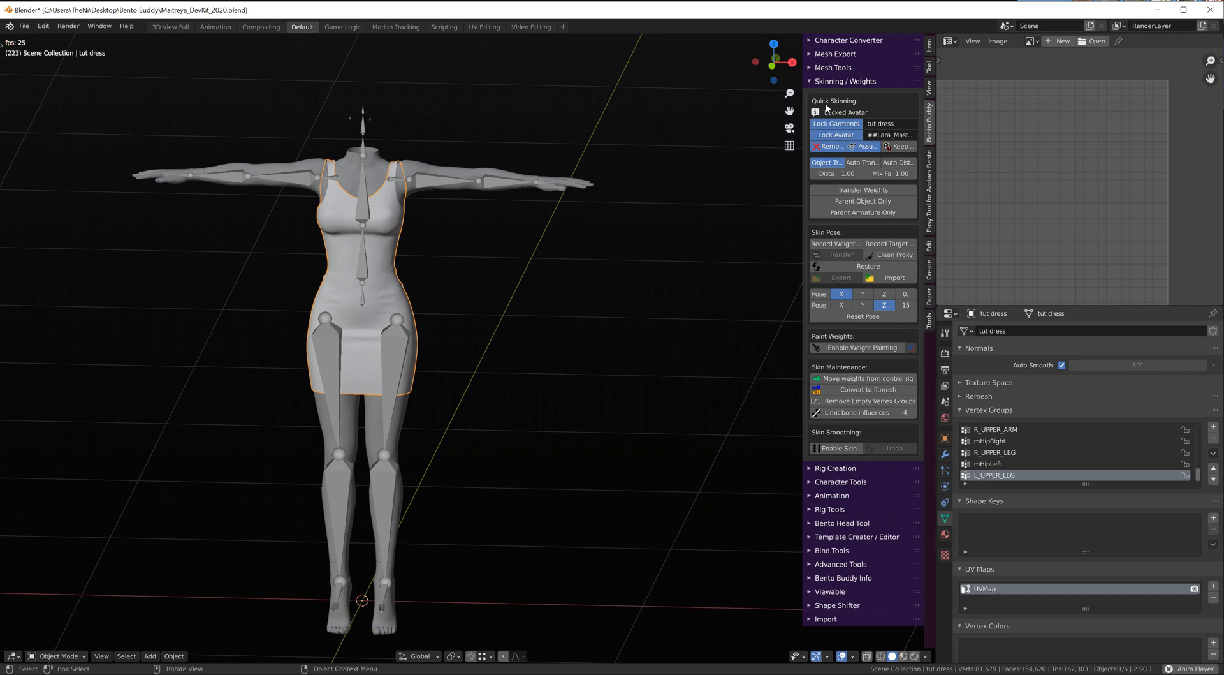
Step: Collapse the Skinning / Weights tools and show Bento Buddy's Mesh Export settings with the rig and kit options expanded
left_click(811, 82)
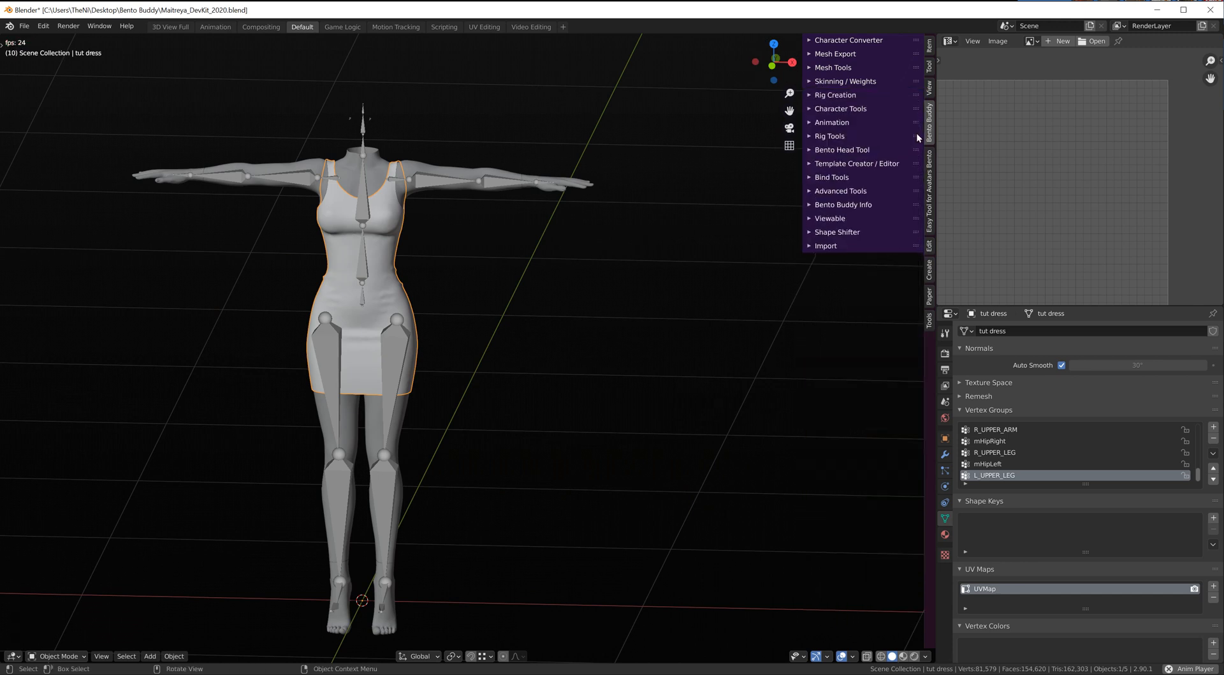
left_click(810, 53)
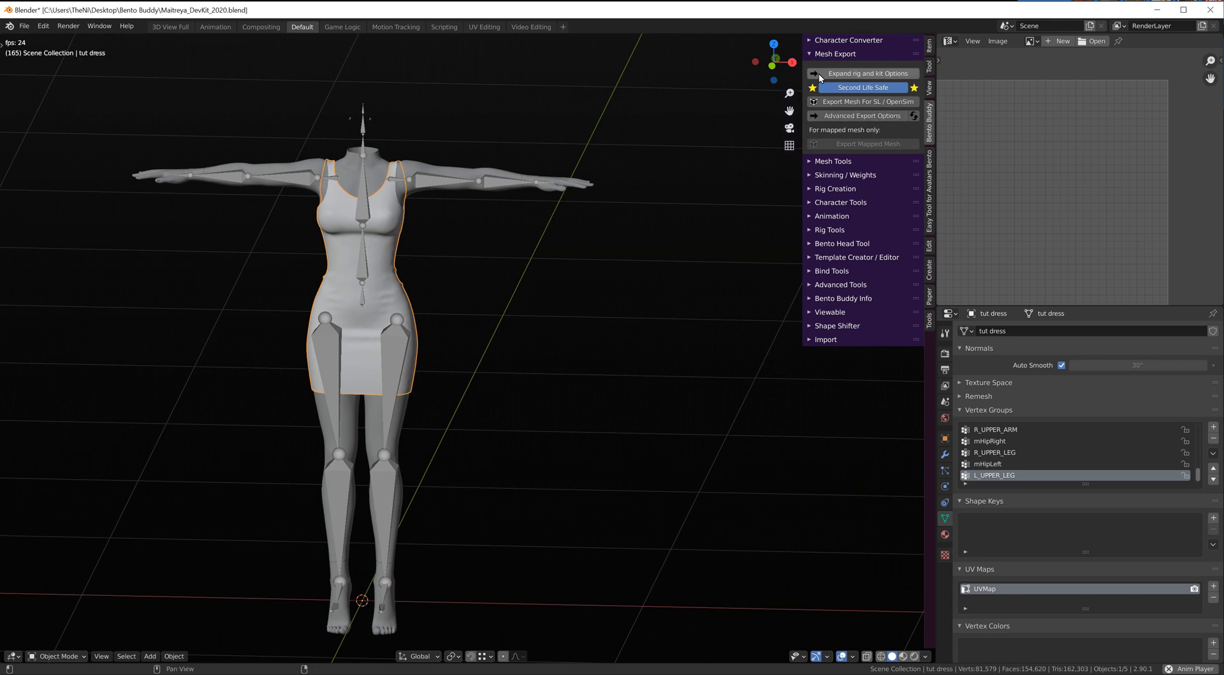
left_click(860, 73)
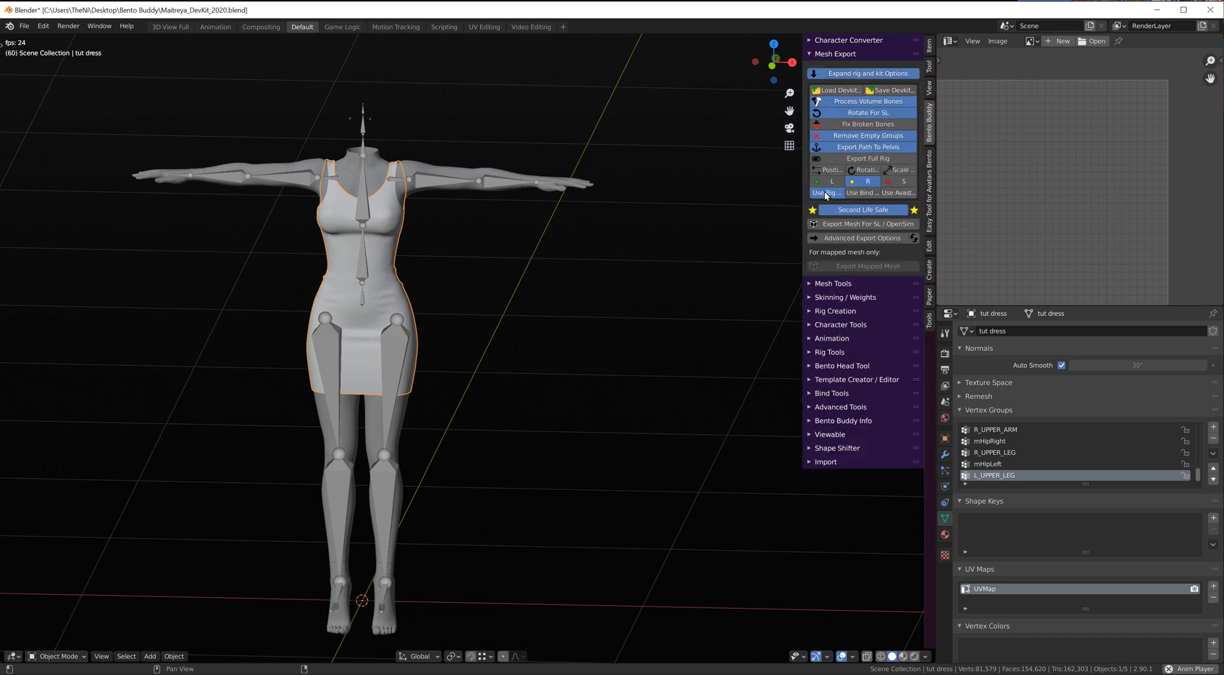
left_click(836, 91)
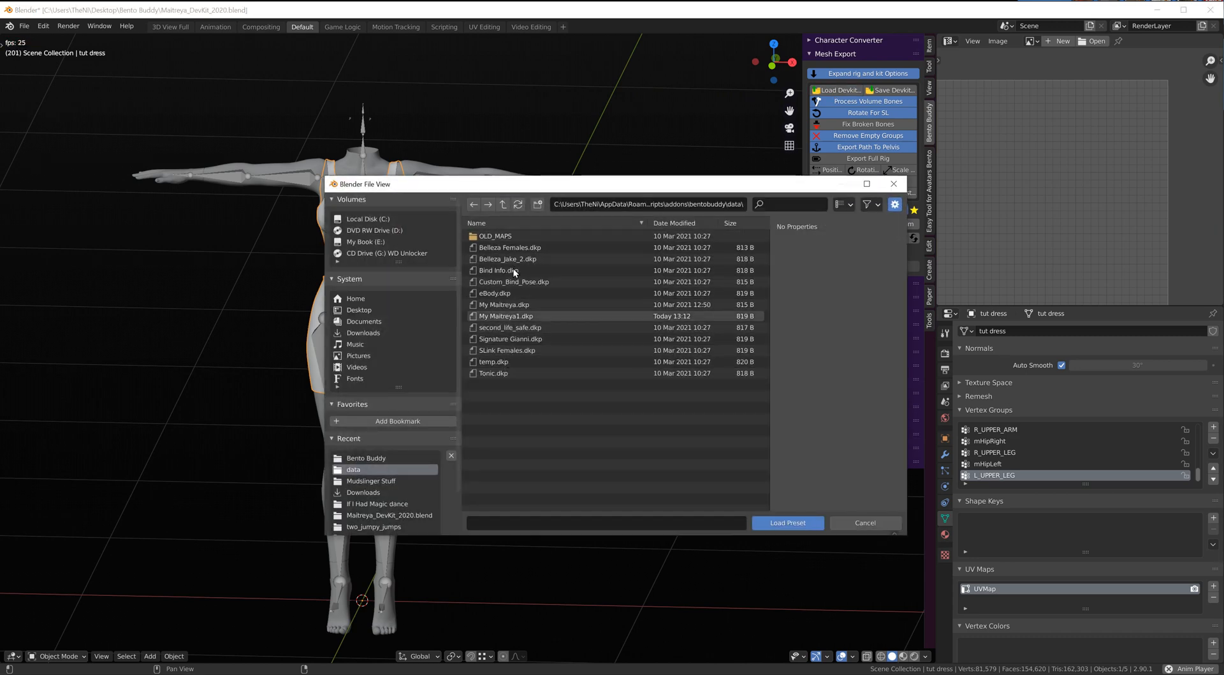
left_click(894, 184)
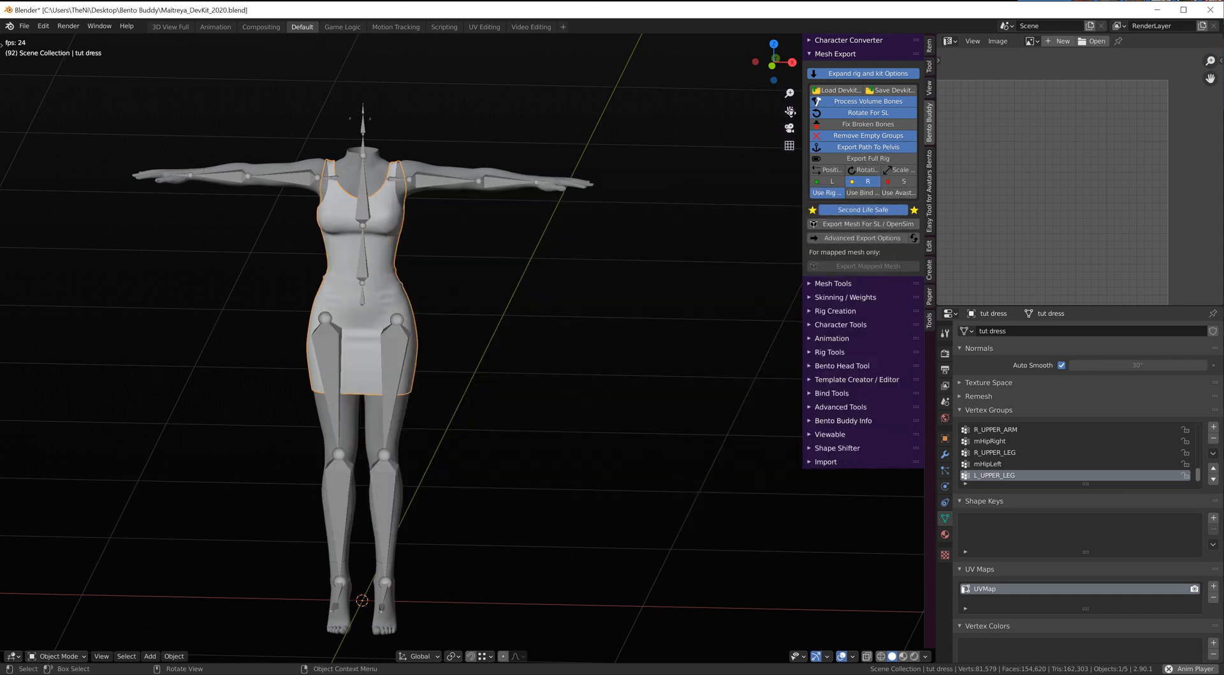
left_click(832, 91)
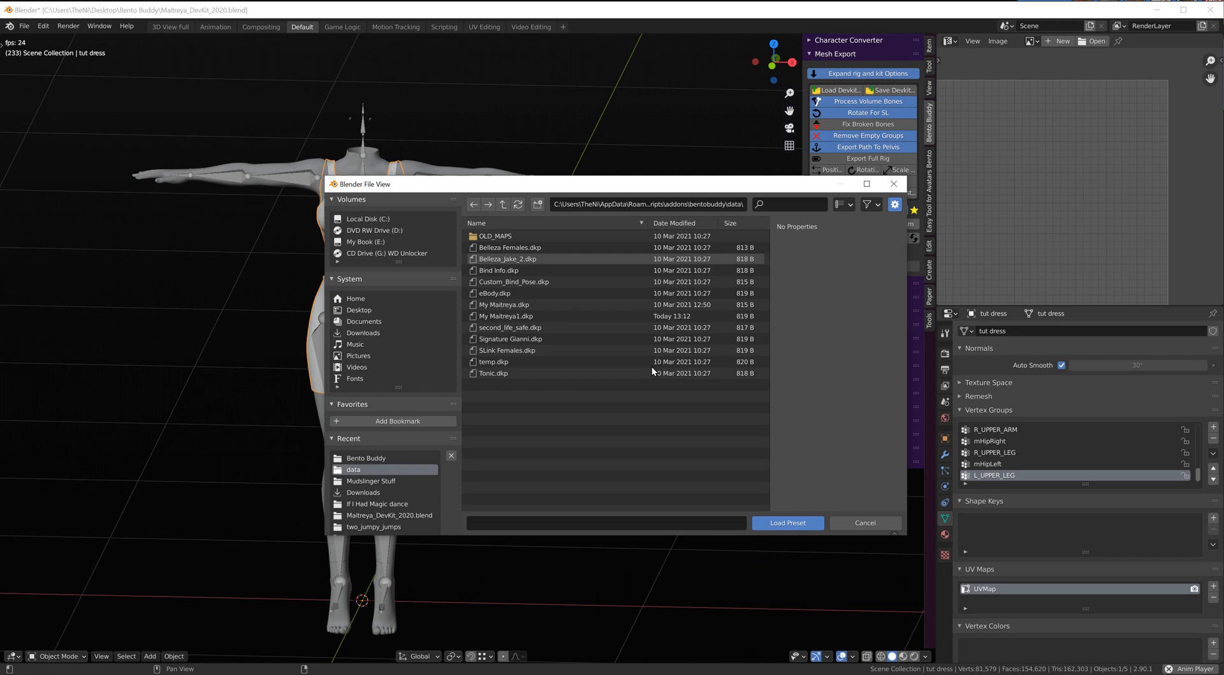
left_click(786, 523)
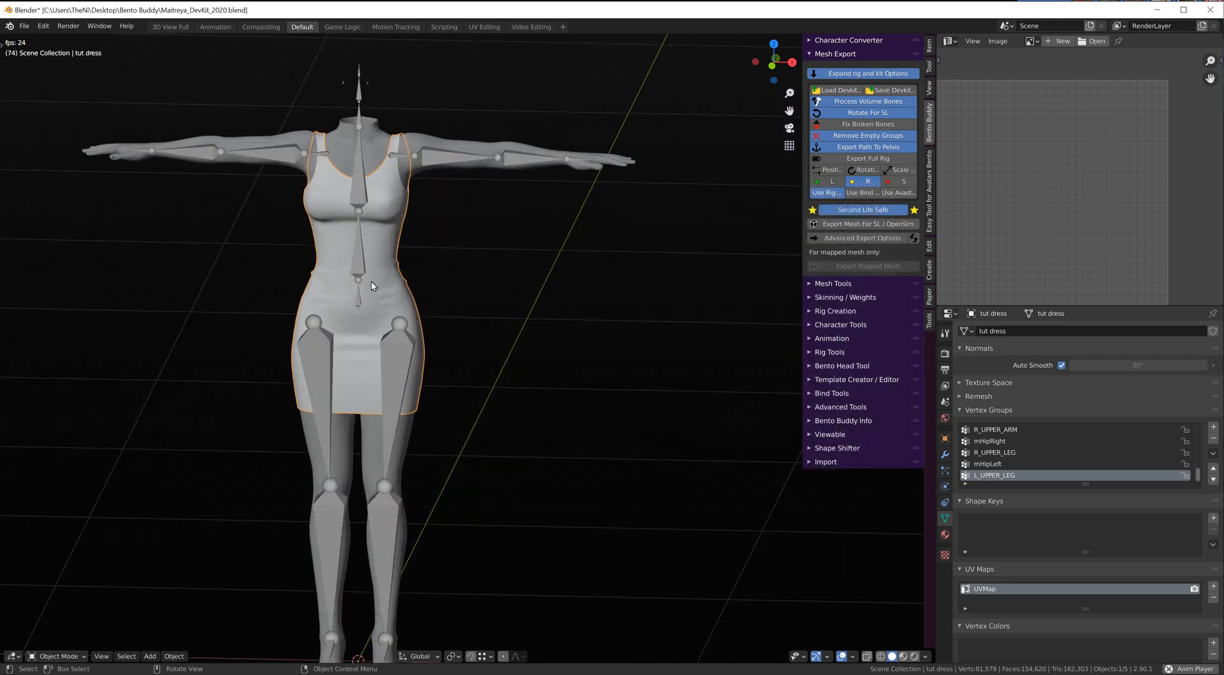
Step: Reselect the tut dress and load the My Maitreya.dkp devkit preset for the mesh export
scroll(373, 262, "up", 2)
left_click_drag(378, 304, 366, 254)
left_click(392, 177)
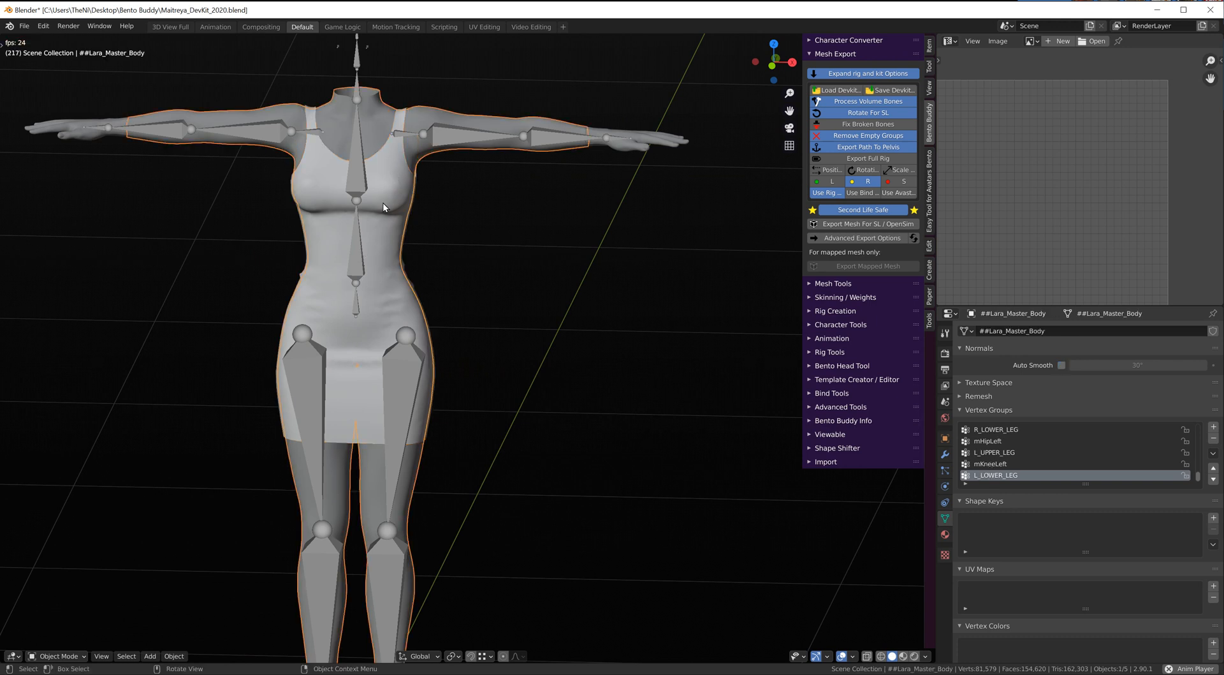
left_click(388, 184)
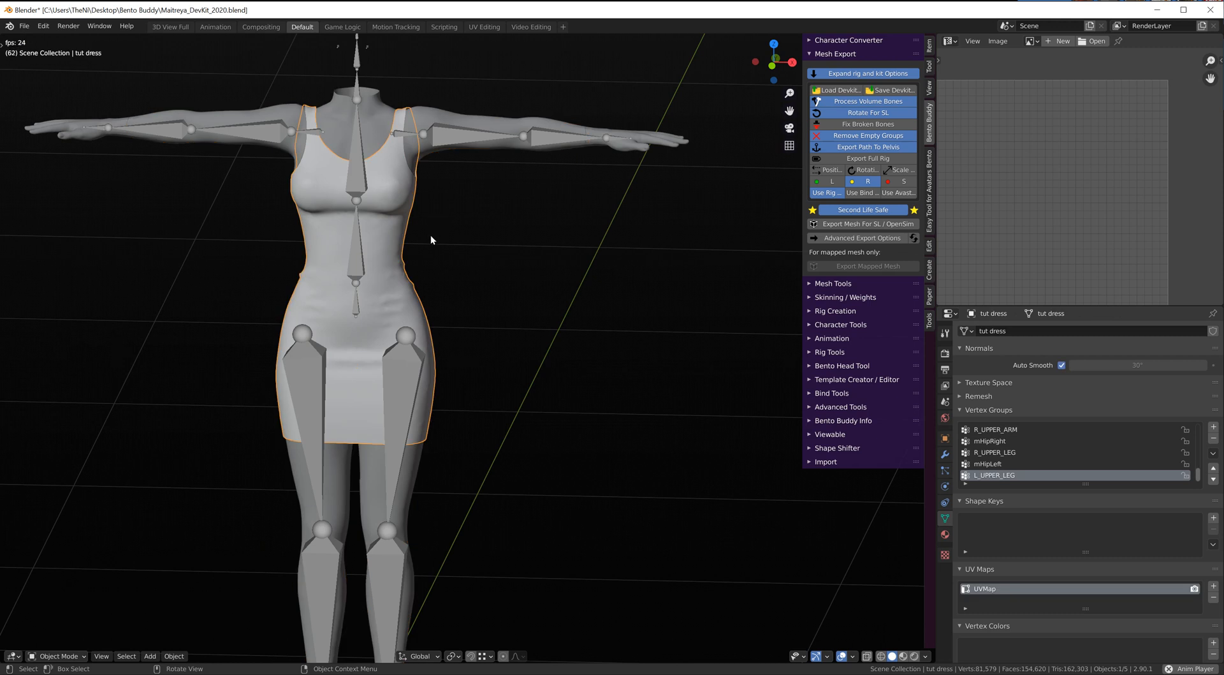
left_click(837, 90)
left_click(501, 305)
left_click(789, 523)
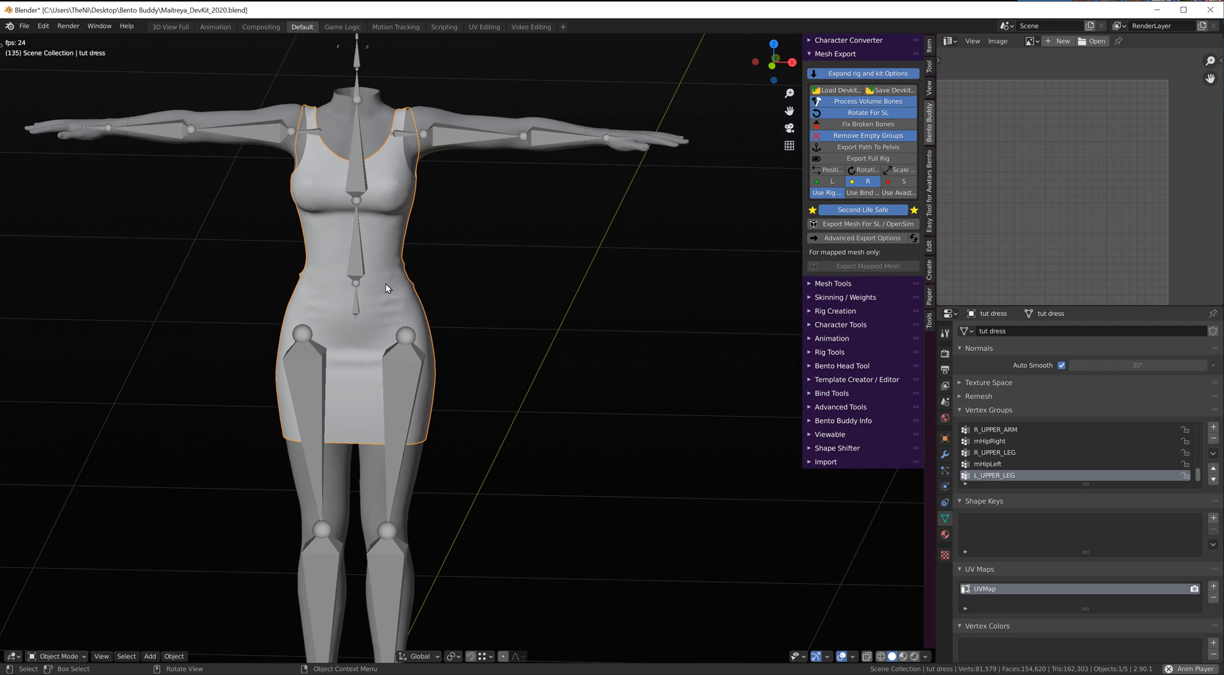
middle_click_drag(453, 374, 195, 378)
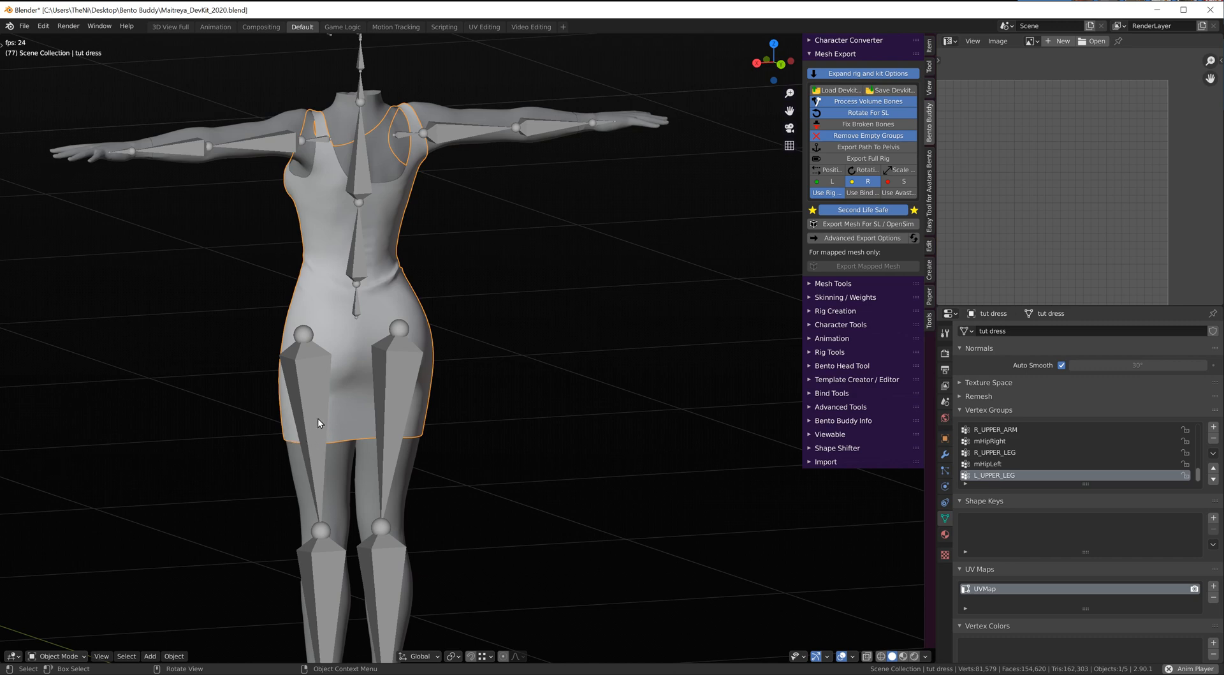
middle_click_drag(232, 476, 510, 434)
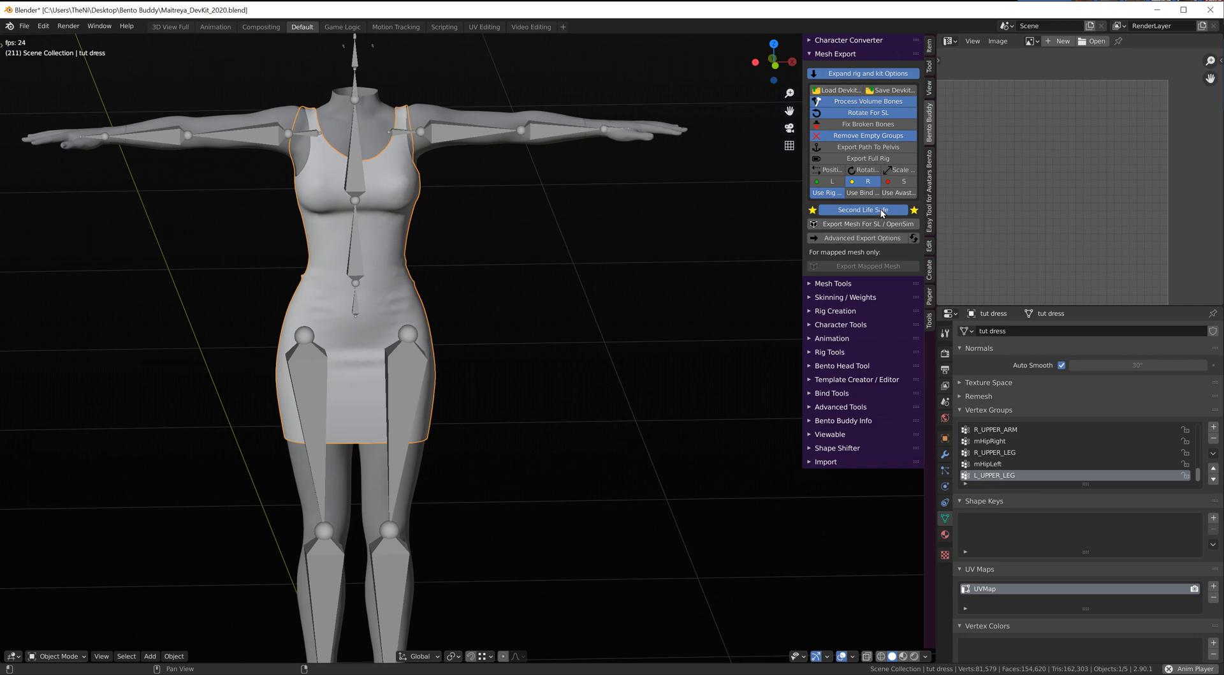
left_click(889, 89)
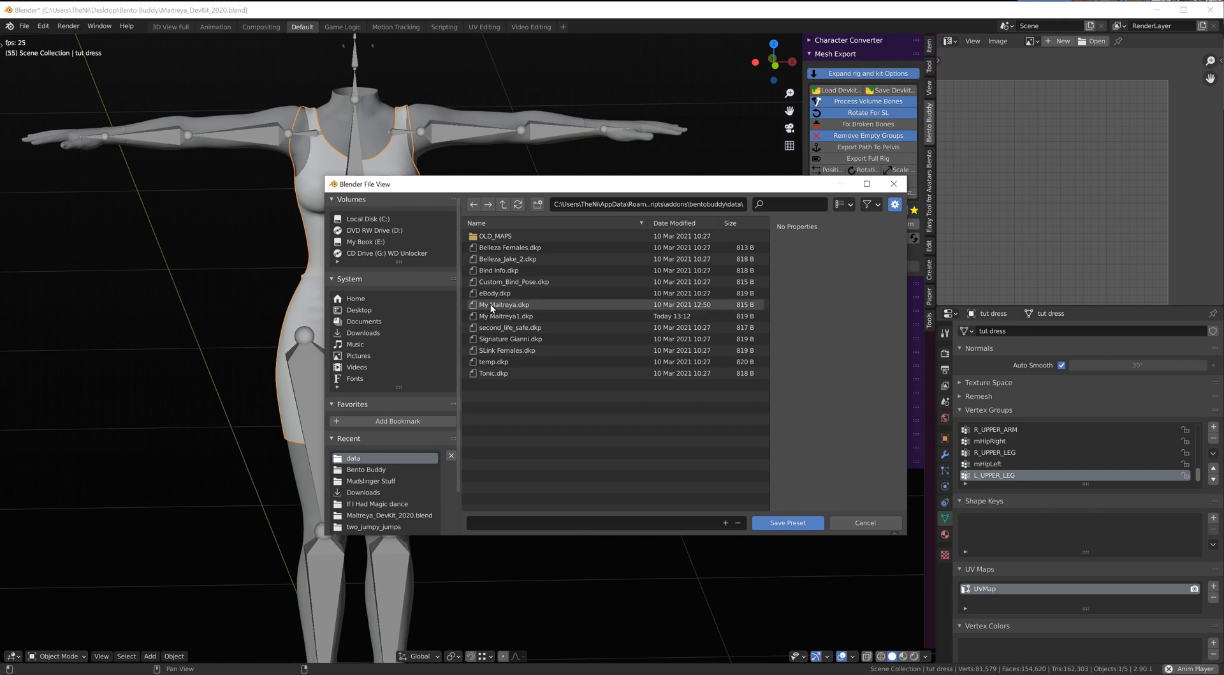
left_click(843, 519)
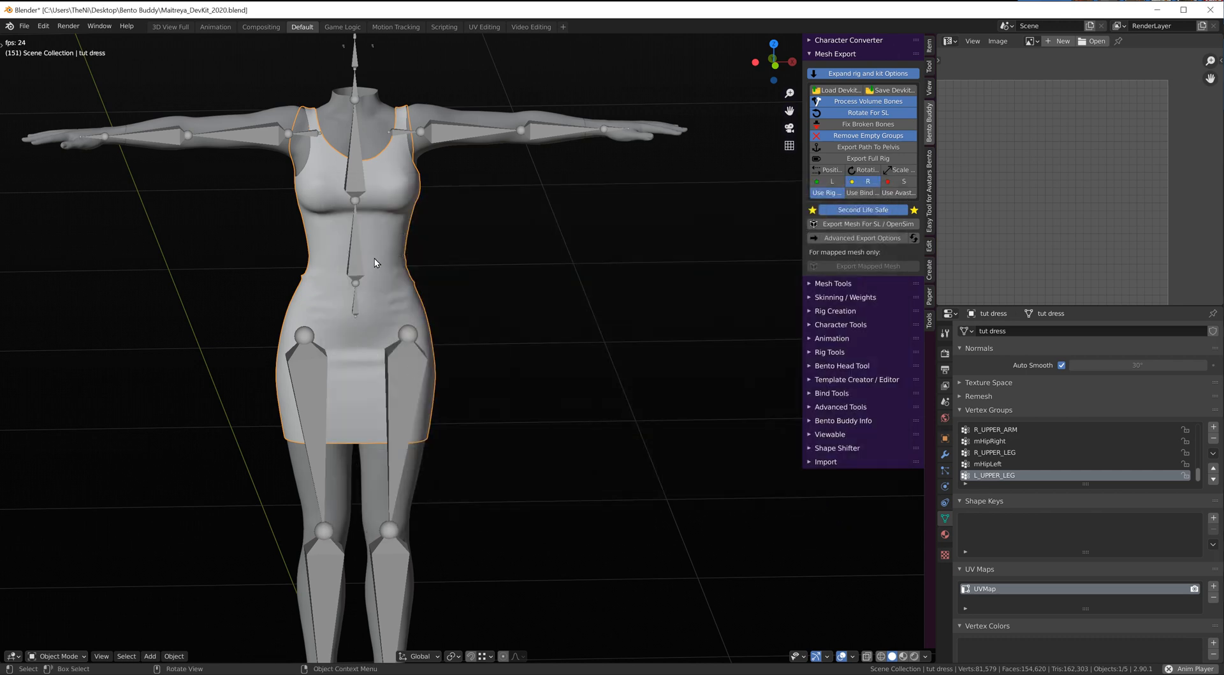
Step: Switch the export to the Use Avastar option and pick My Maitreya1.dkp as a possible devkit preset to overwrite
left_click(894, 193)
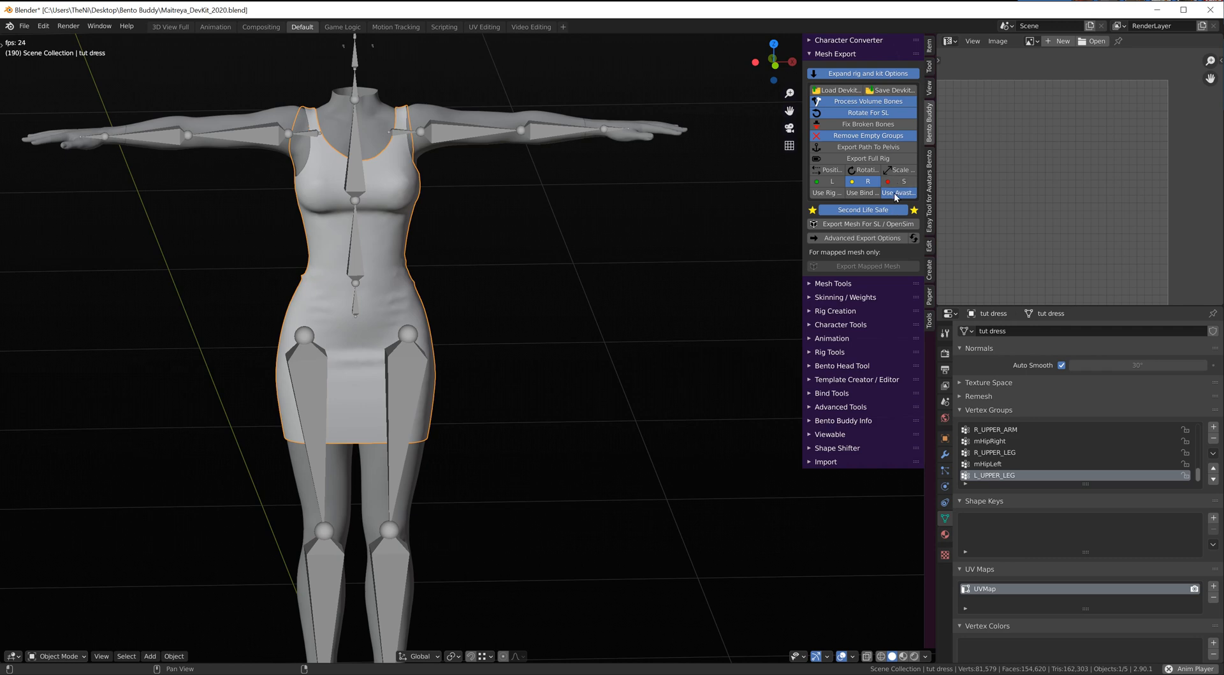
left_click(888, 89)
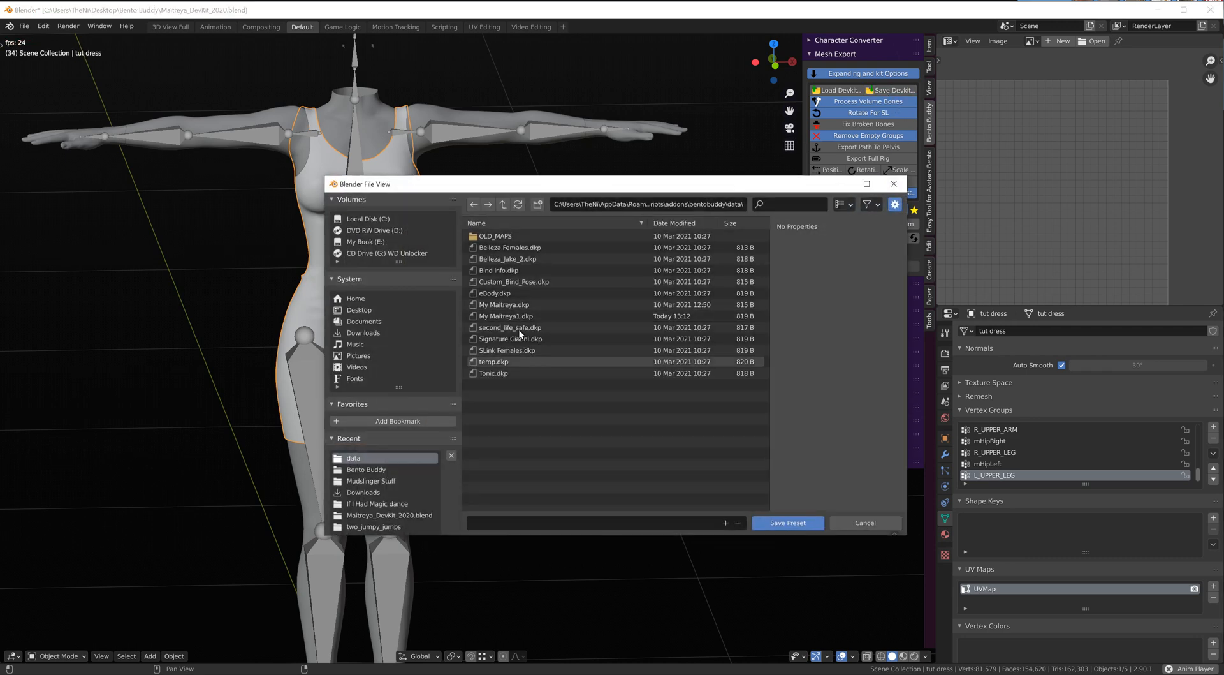
left_click(508, 316)
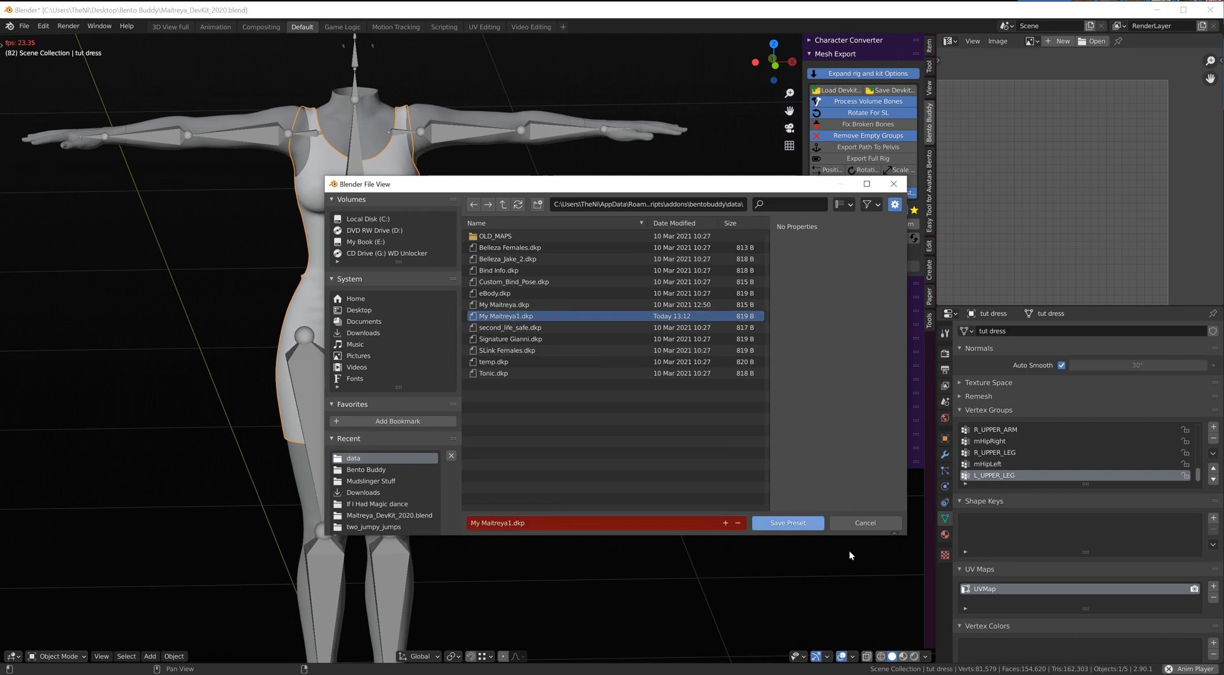
left_click(849, 521)
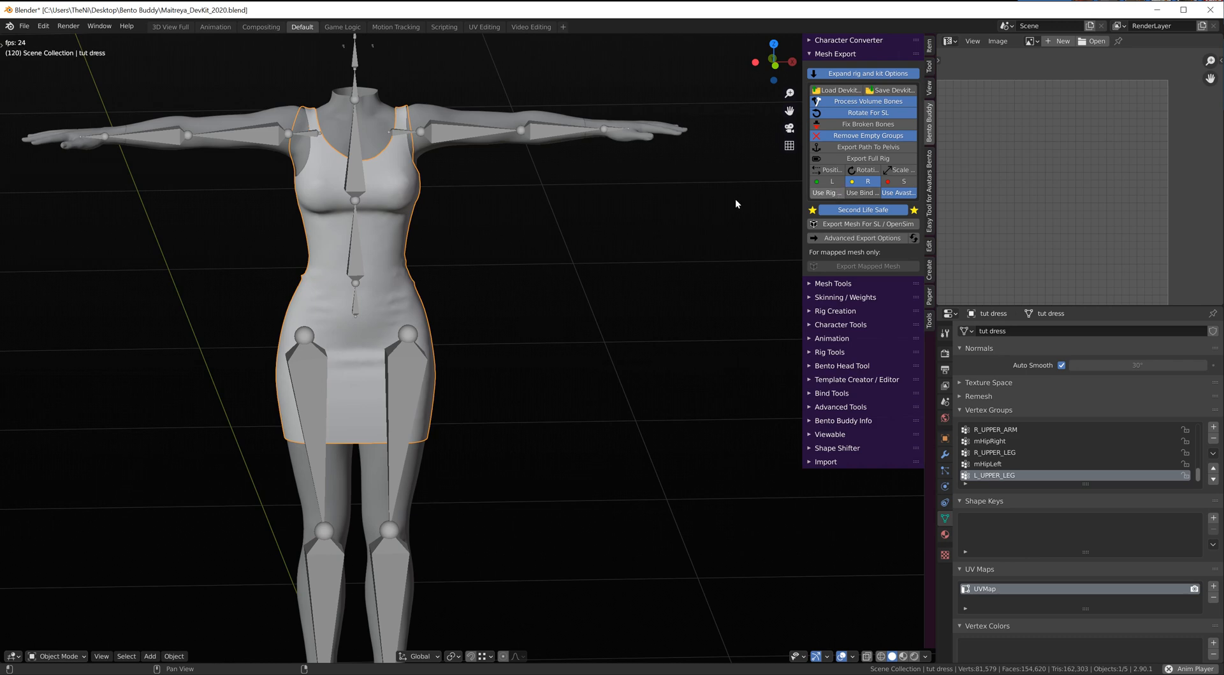
scroll(361, 324, "down", 3)
middle_click_drag(361, 324, 315, 277)
scroll(315, 277, "up", 4)
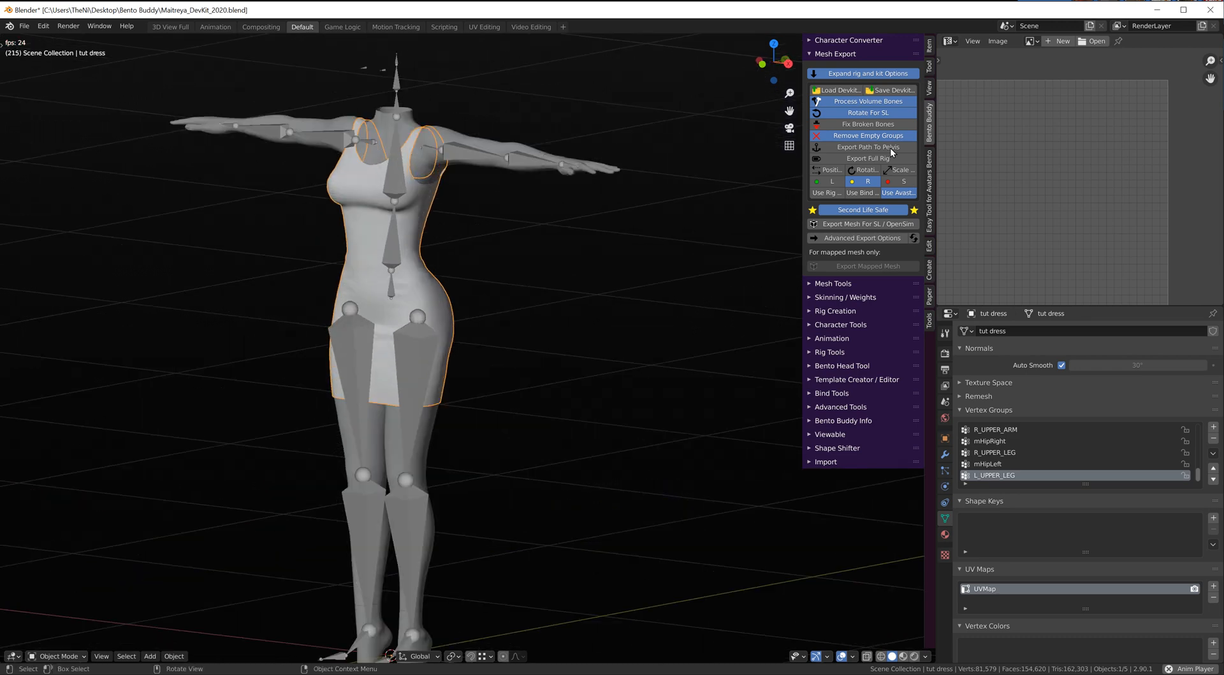
scroll(367, 289, "up", 2)
scroll(368, 289, "down", 5)
scroll(378, 300, "up", 5)
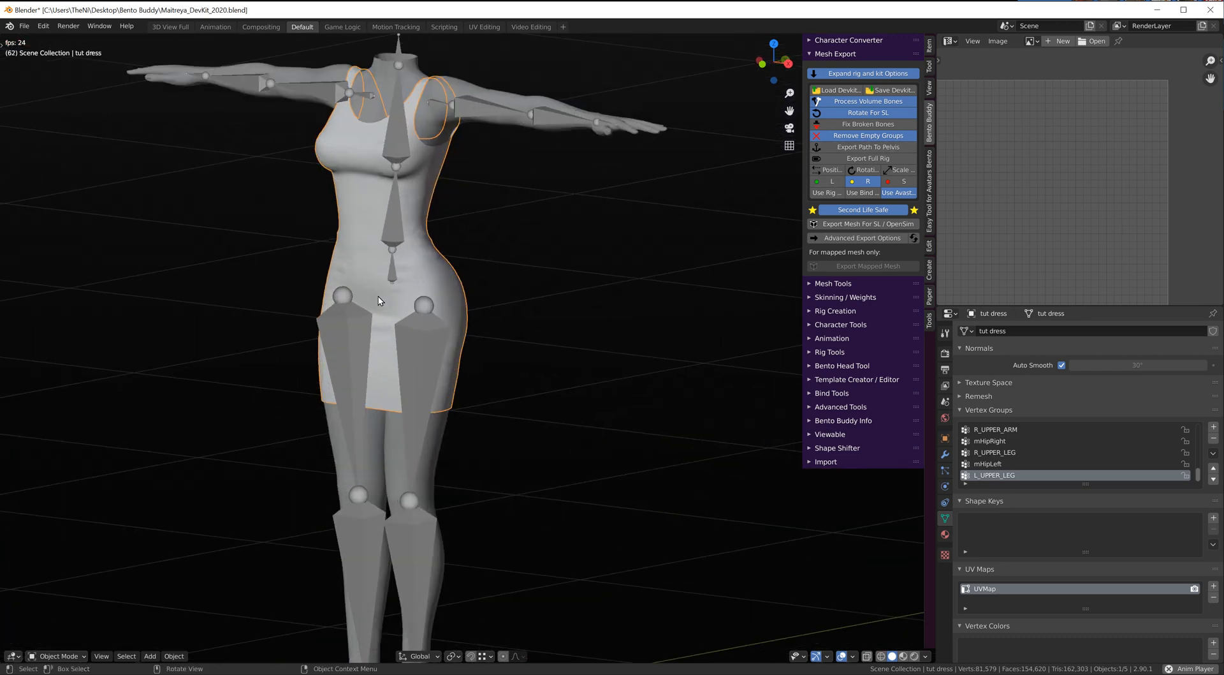
middle_click_drag(381, 304, 419, 347)
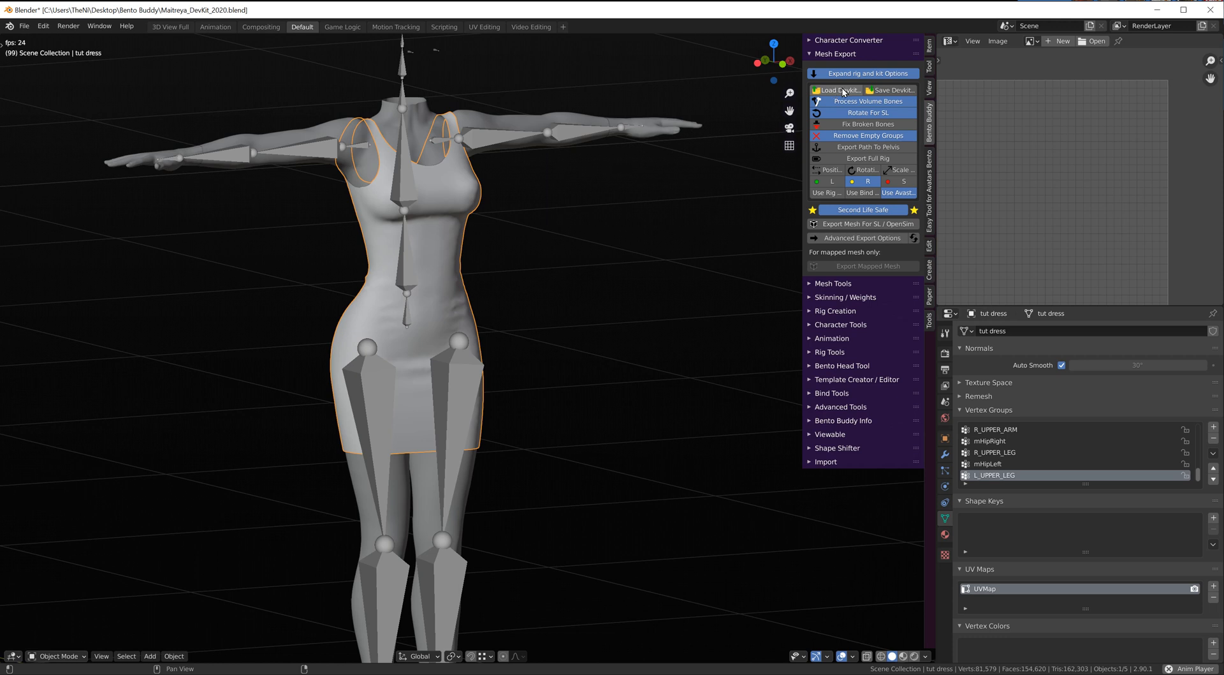
Step: Export the dress mesh for SL / OpenSim as a Collada file named Tut dress in the Bento Buddy folder
left_click(870, 223)
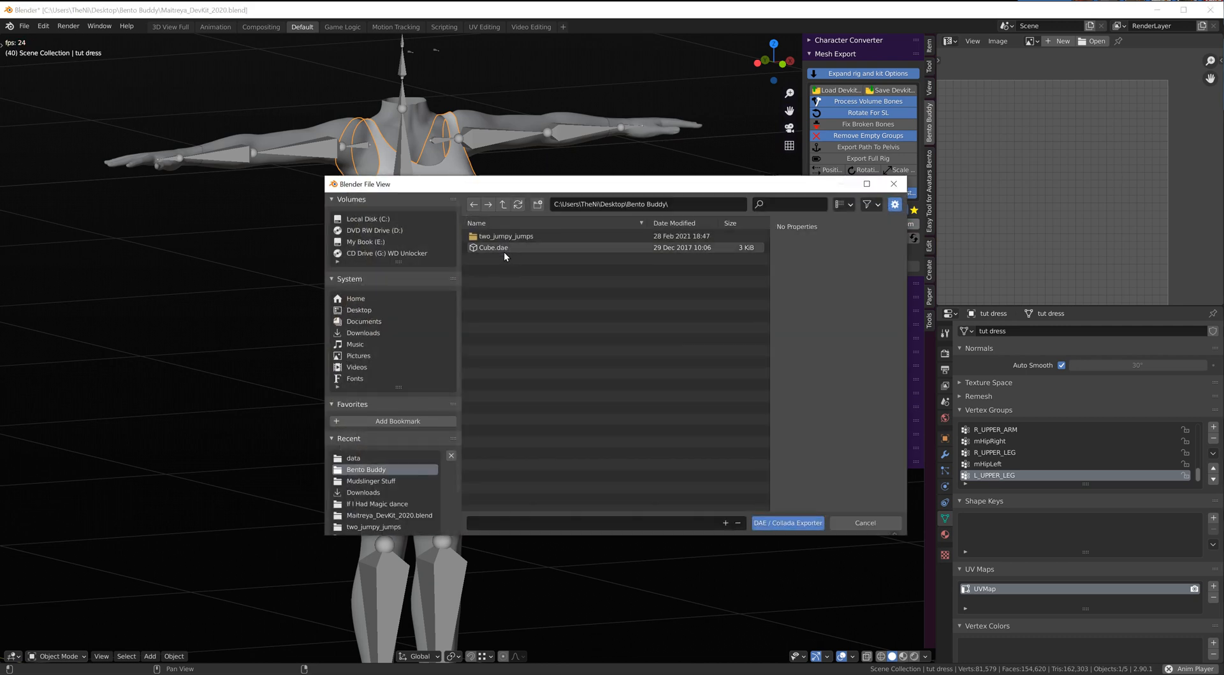
left_click(518, 522)
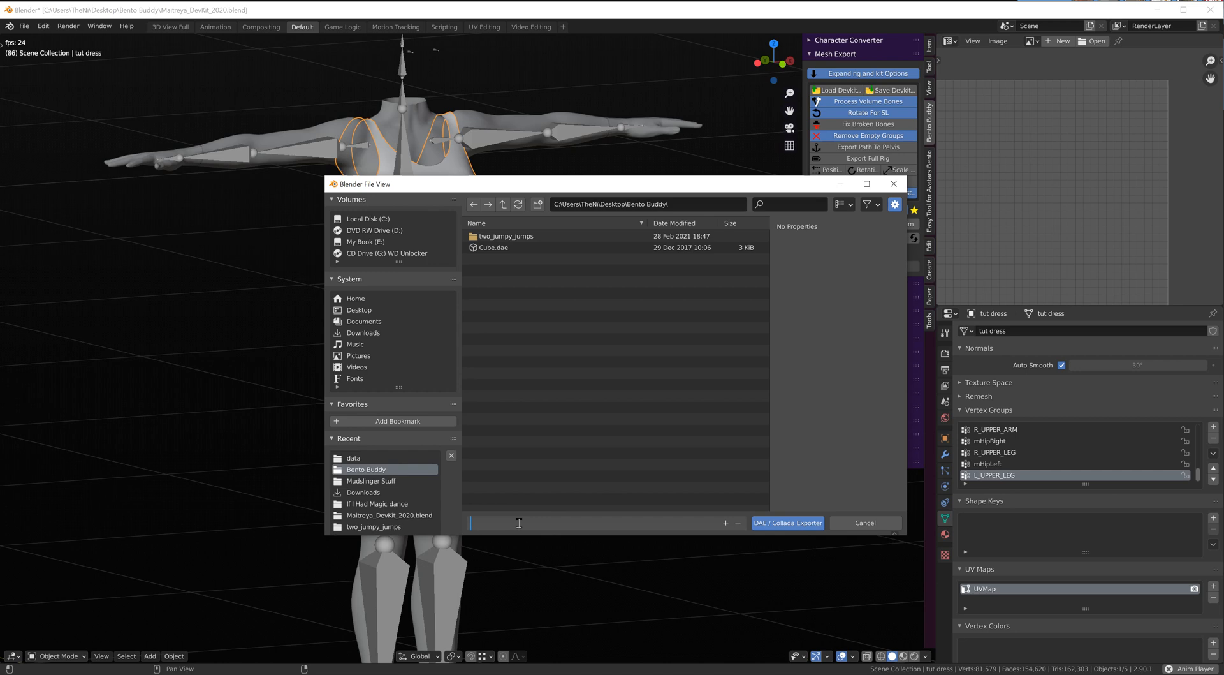
type("Tut dress")
left_click(791, 519)
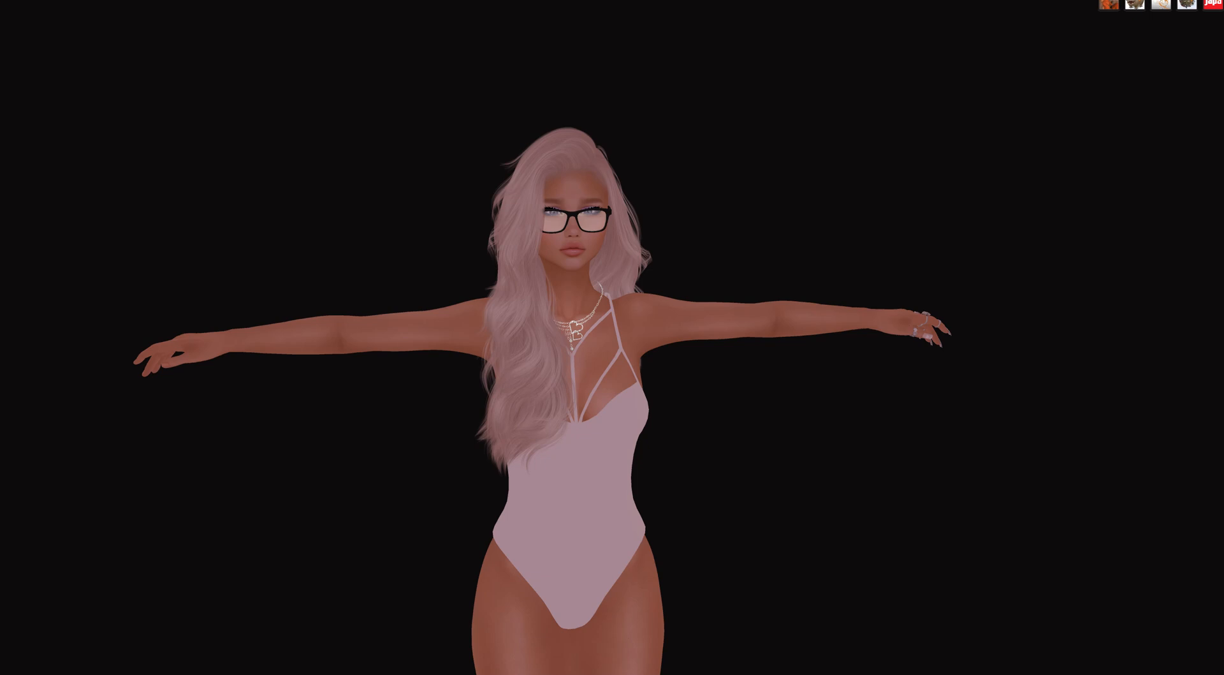
Step: Switch to the Second Life viewer and load Tut dress.dae from the Bento Buddy folder for a mesh model upload
left_click(20, 0)
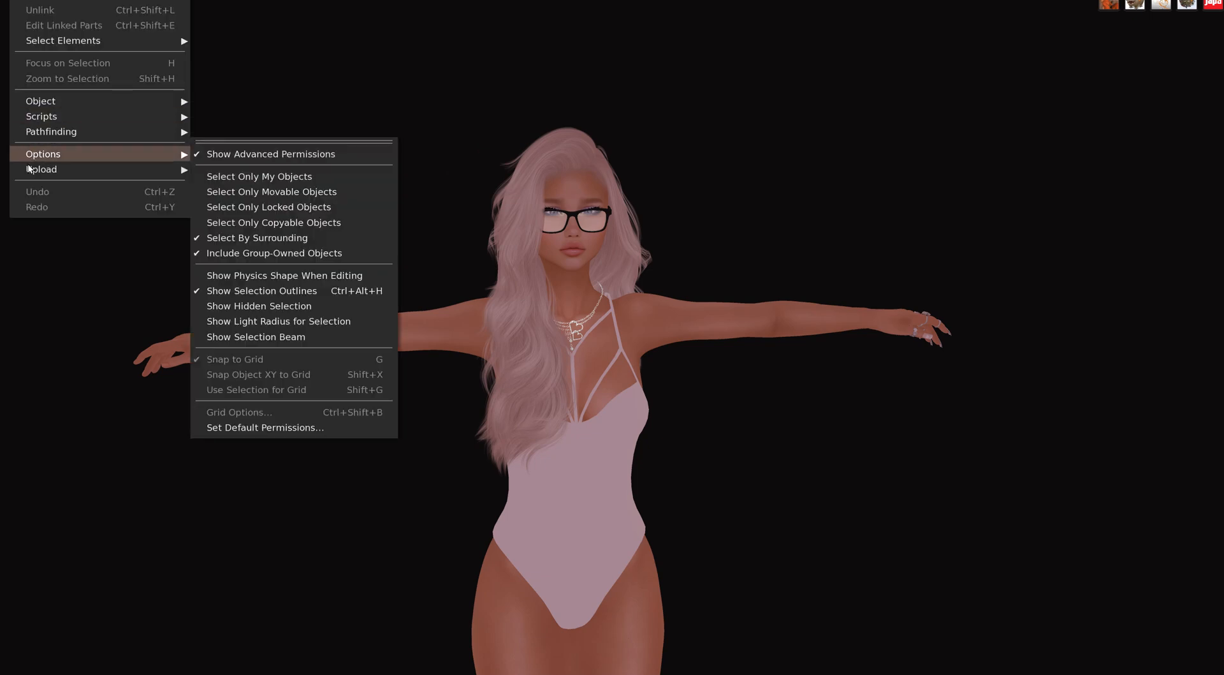
mouse_move(90, 174)
left_click(227, 216)
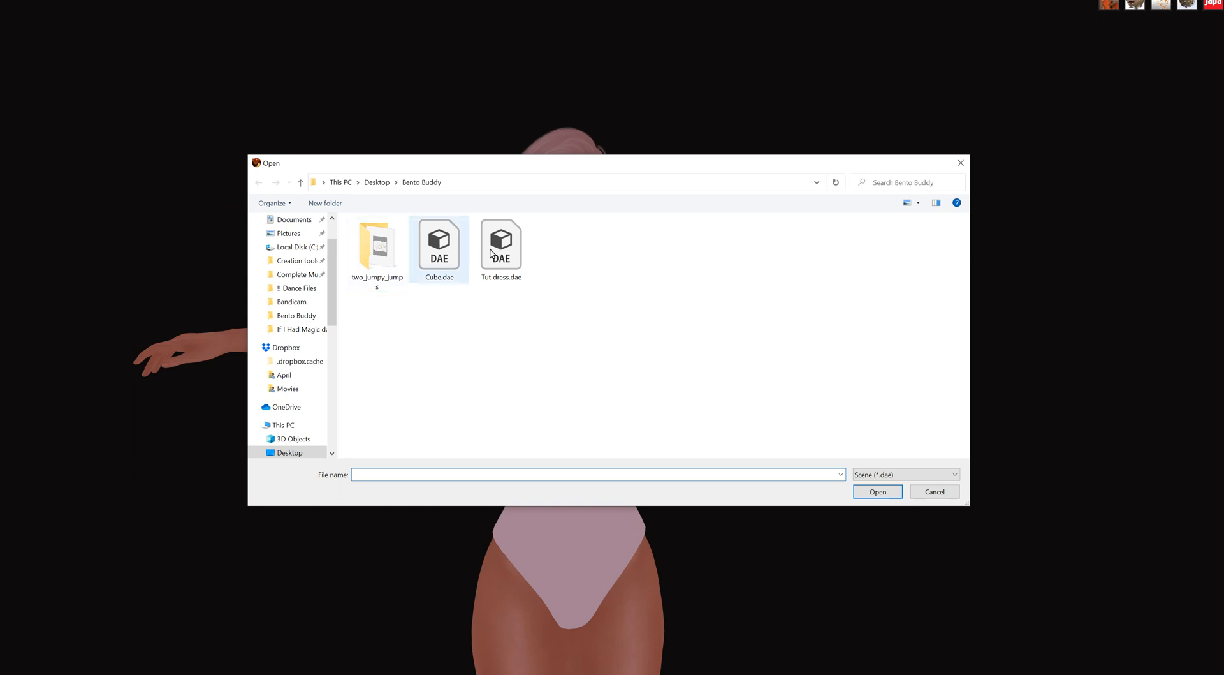
double_click(491, 252)
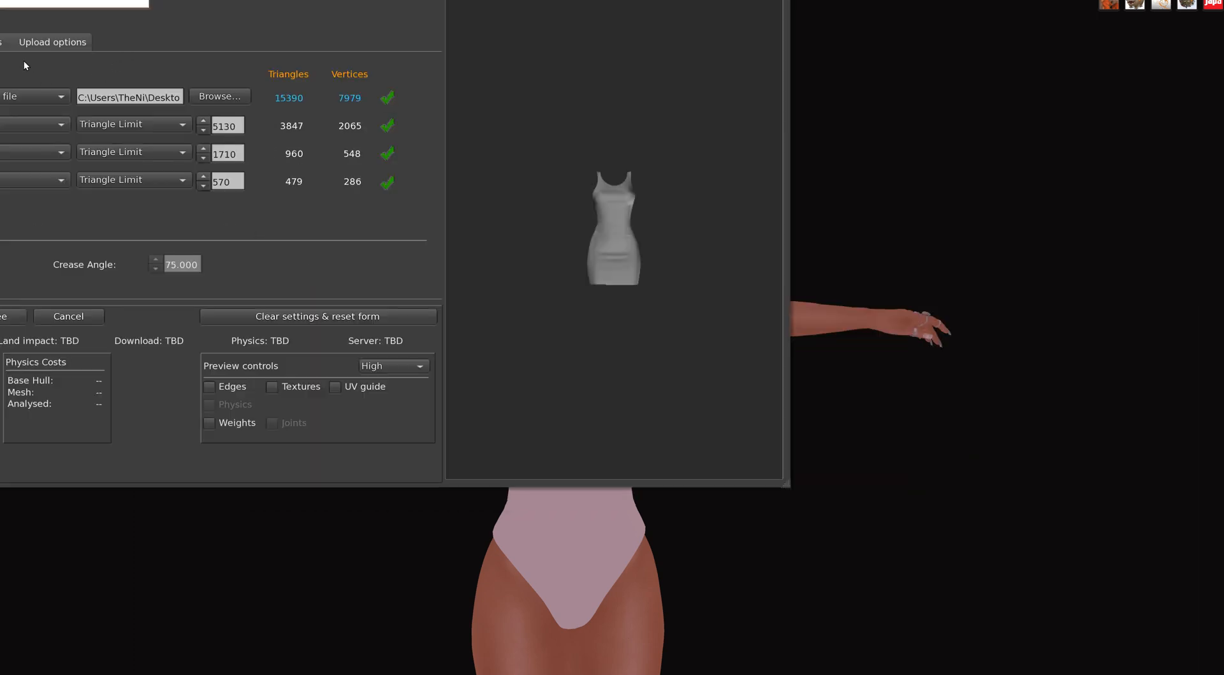
Step: Set the triangle limits of the lowest and low levels of detail to 0
left_click_drag(236, 179, 156, 176)
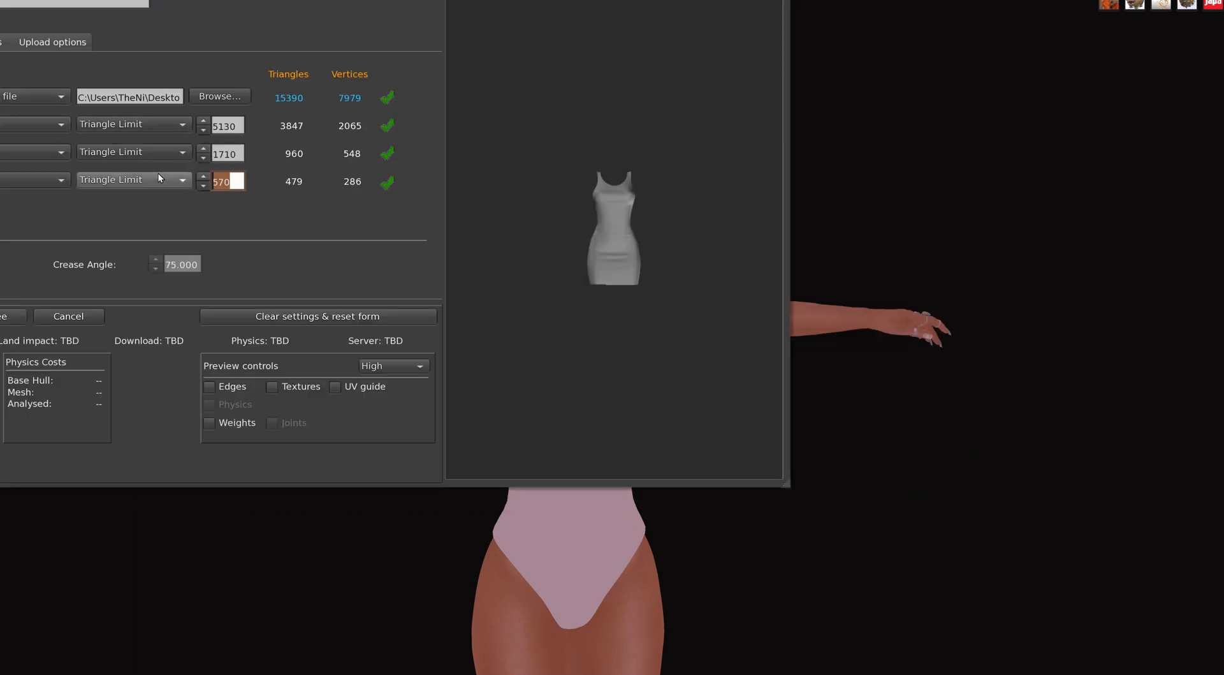
type("0")
left_click_drag(239, 153, 136, 141)
type("0")
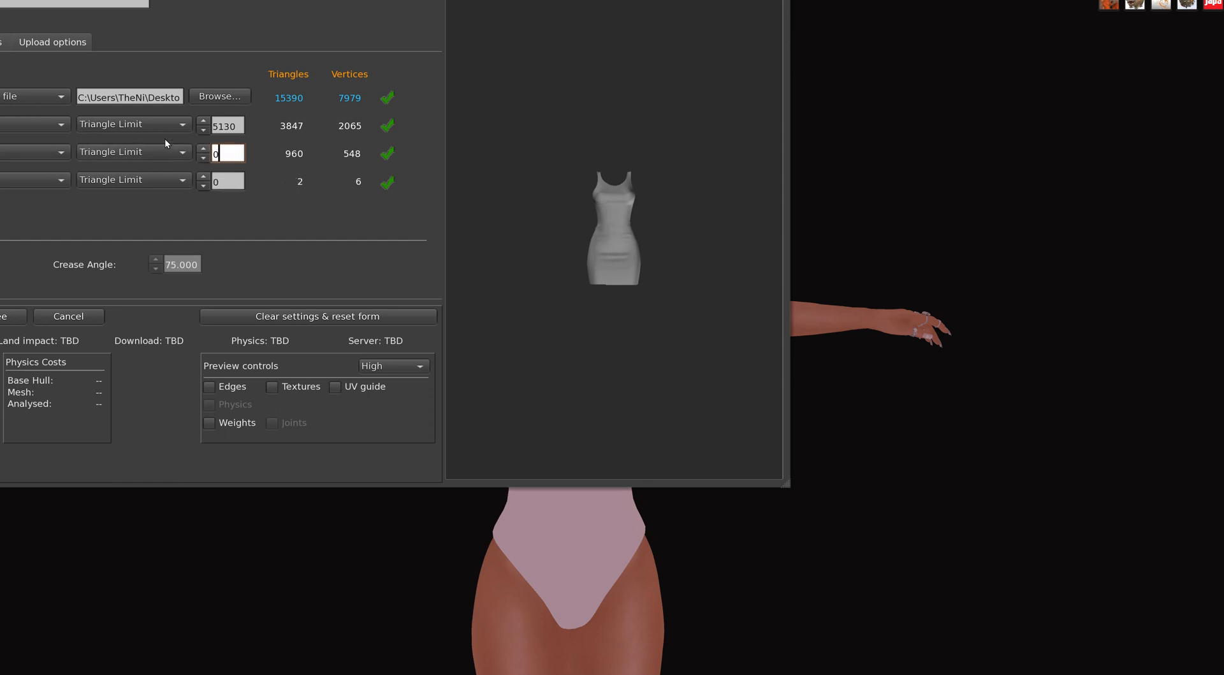
Step: Lower the triangle limit of the medium level of detail to 1290
left_click(204, 130)
left_click(204, 131)
left_click(204, 120)
Step: Include skin weight in the model's upload options and bring the whole upload window into view
left_click(82, 44)
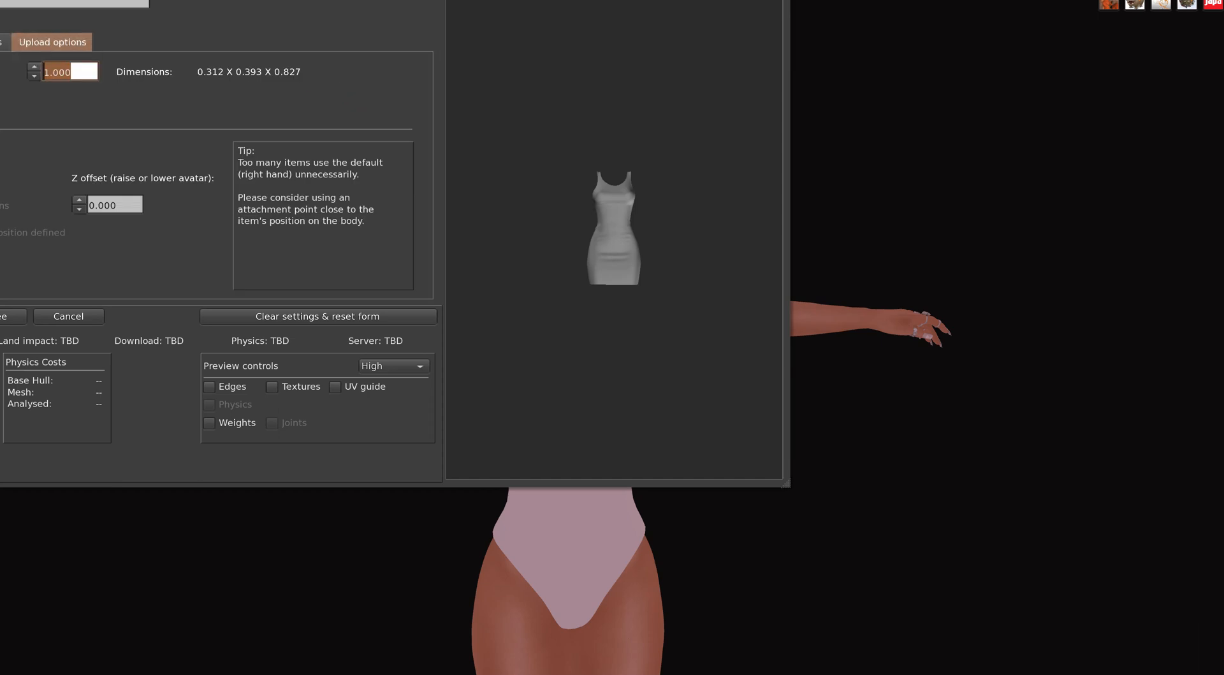
left_click(0, 178)
left_click_drag(9, 28, 305, 88)
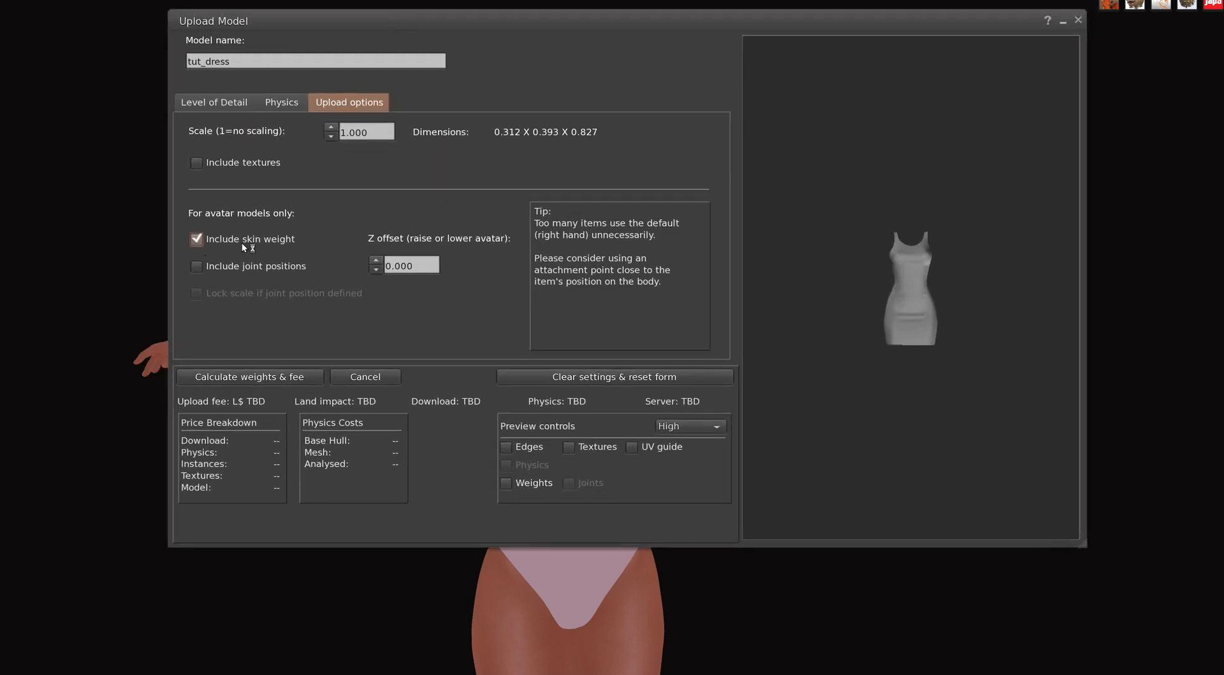
Step: Review the level of detail settings, calculate the weights and fee, and upload the tut_dress model
left_click(203, 100)
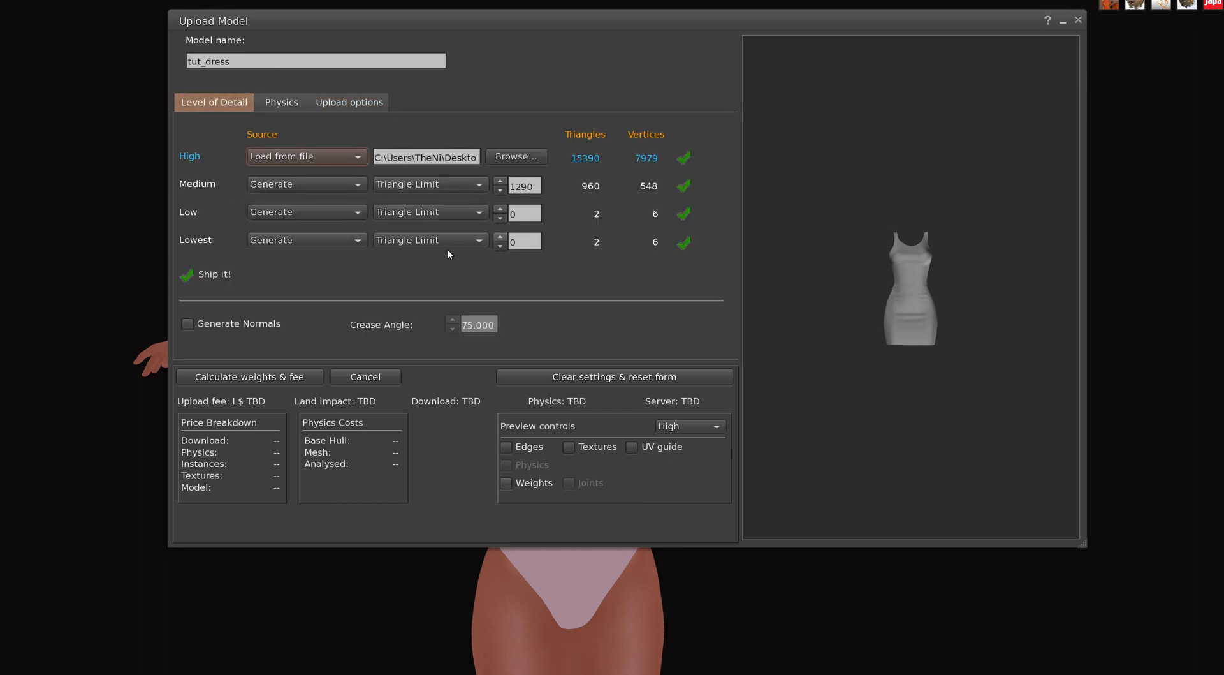
left_click(237, 376)
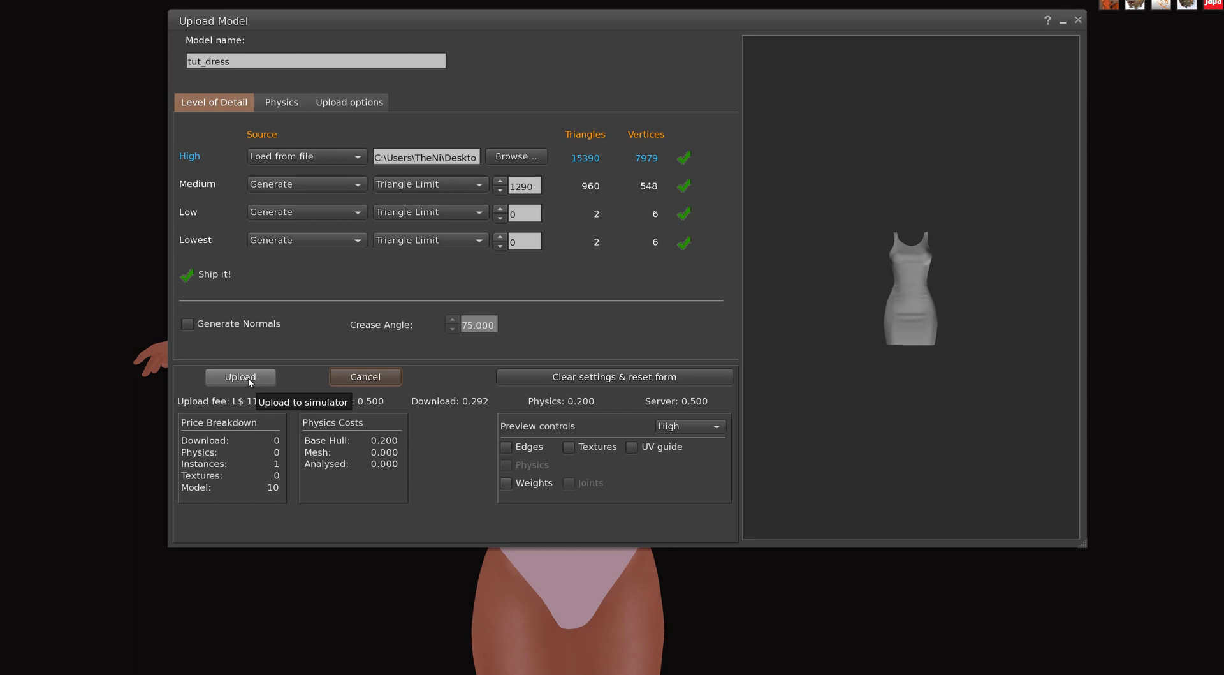
left_click(248, 377)
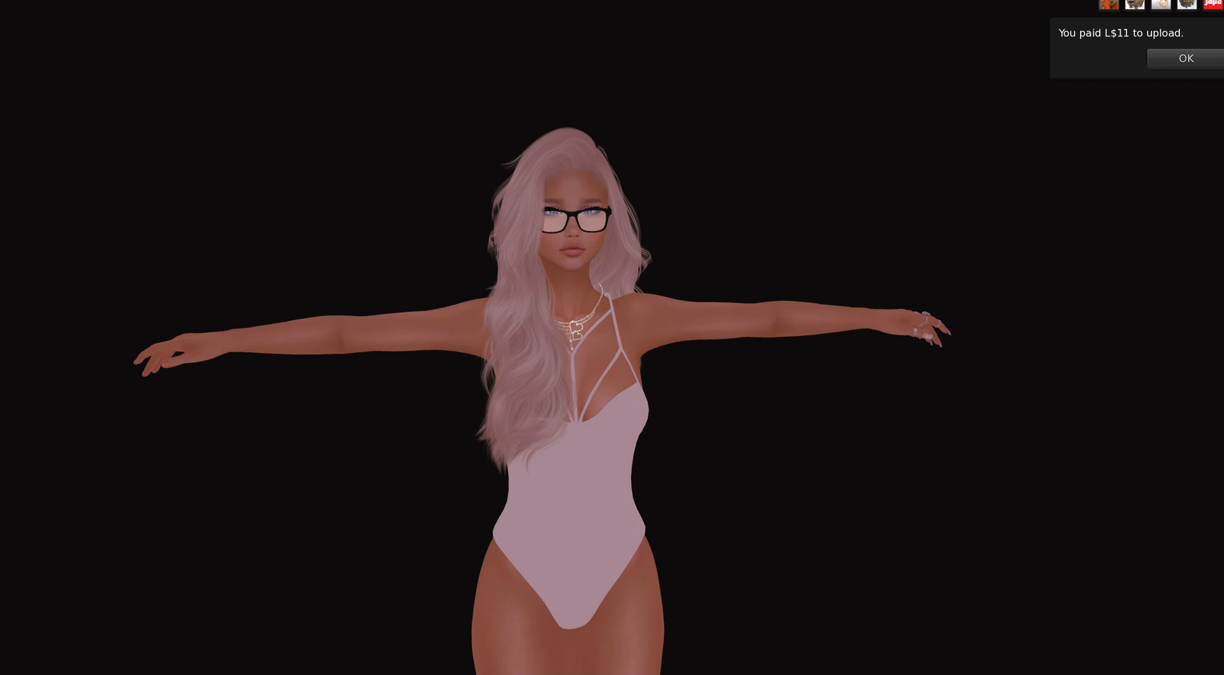
Step: Add the uploaded dress from the inventory to the avatar's current outfit
right_click(1121, 194)
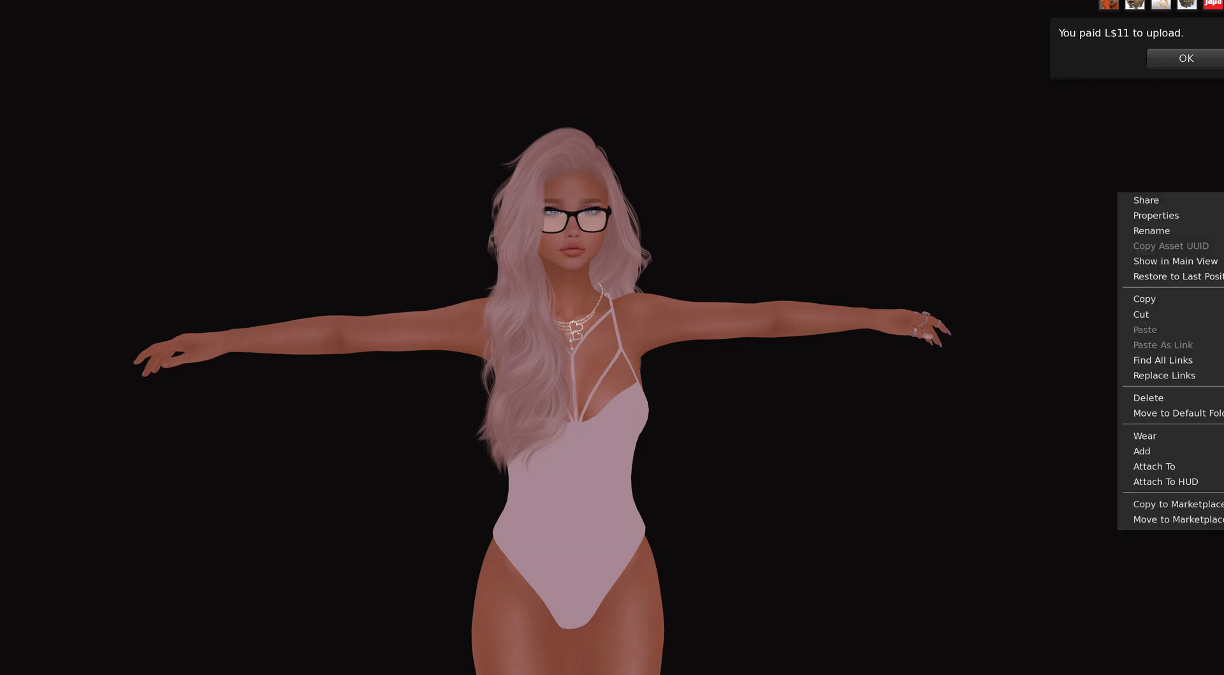
left_click(1145, 453)
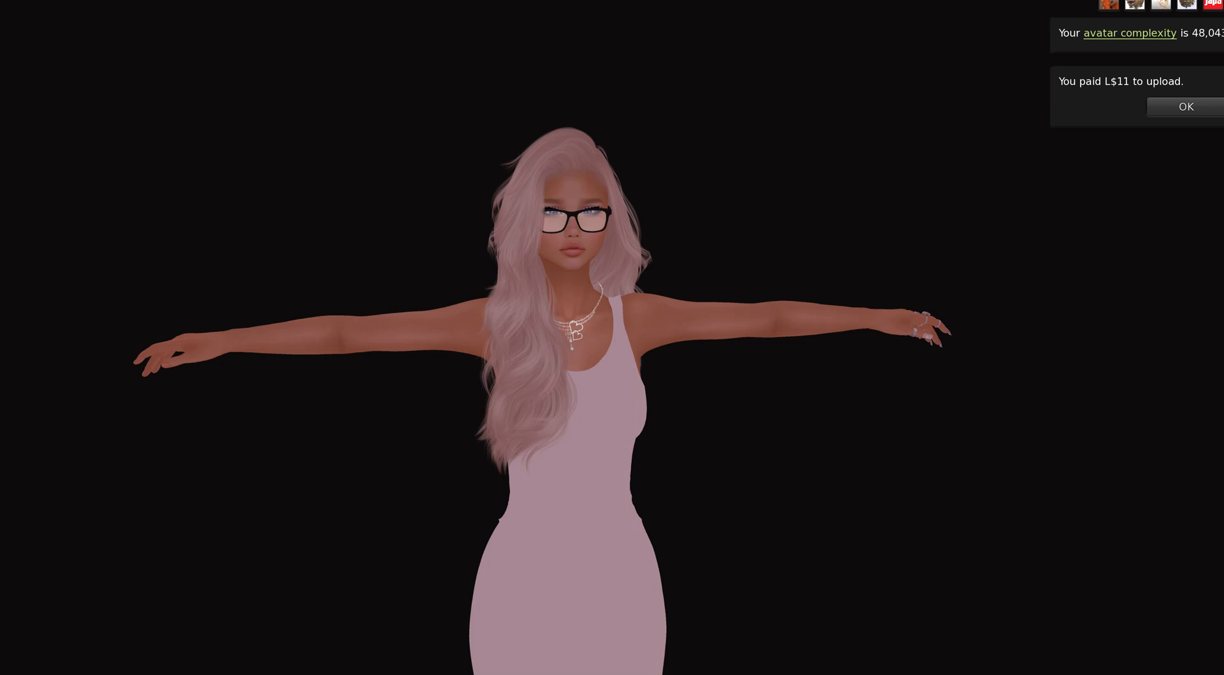
scroll(714, 379, "up", 2)
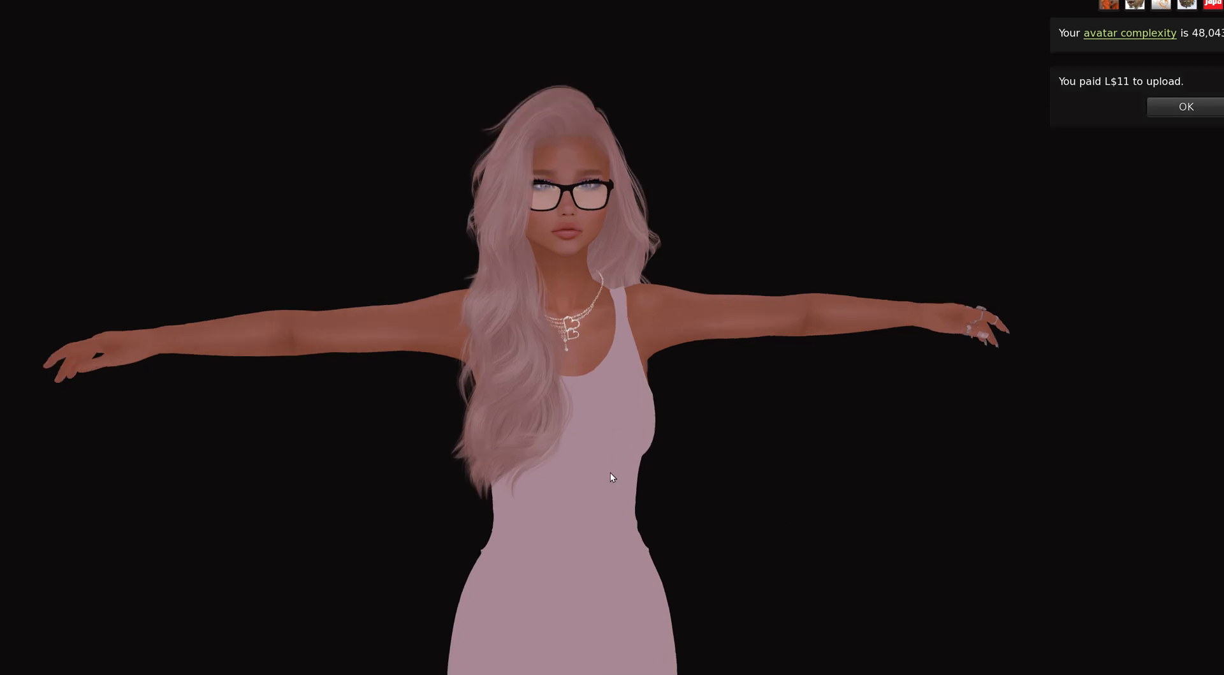
left_click_drag(576, 483, 1027, 504, "alt")
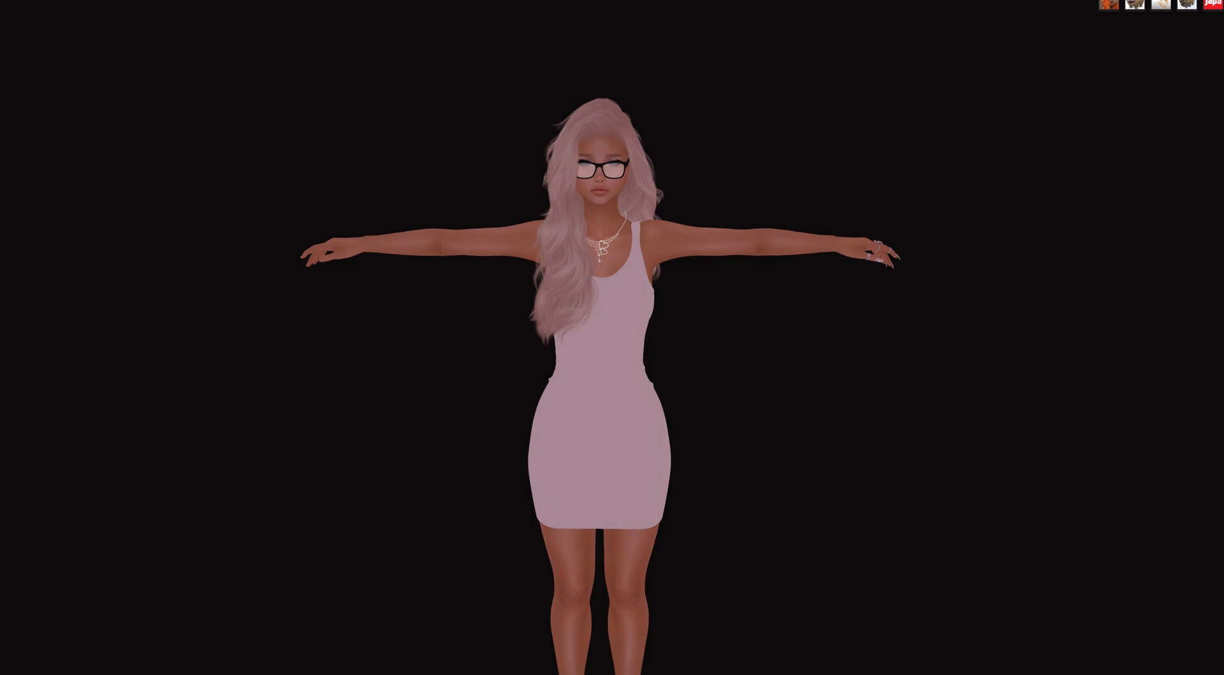
Step: Switch the avatar from the T-pose to the legs-apart pose and examine how the dress fits from shoulders to hem
left_click(2, 151)
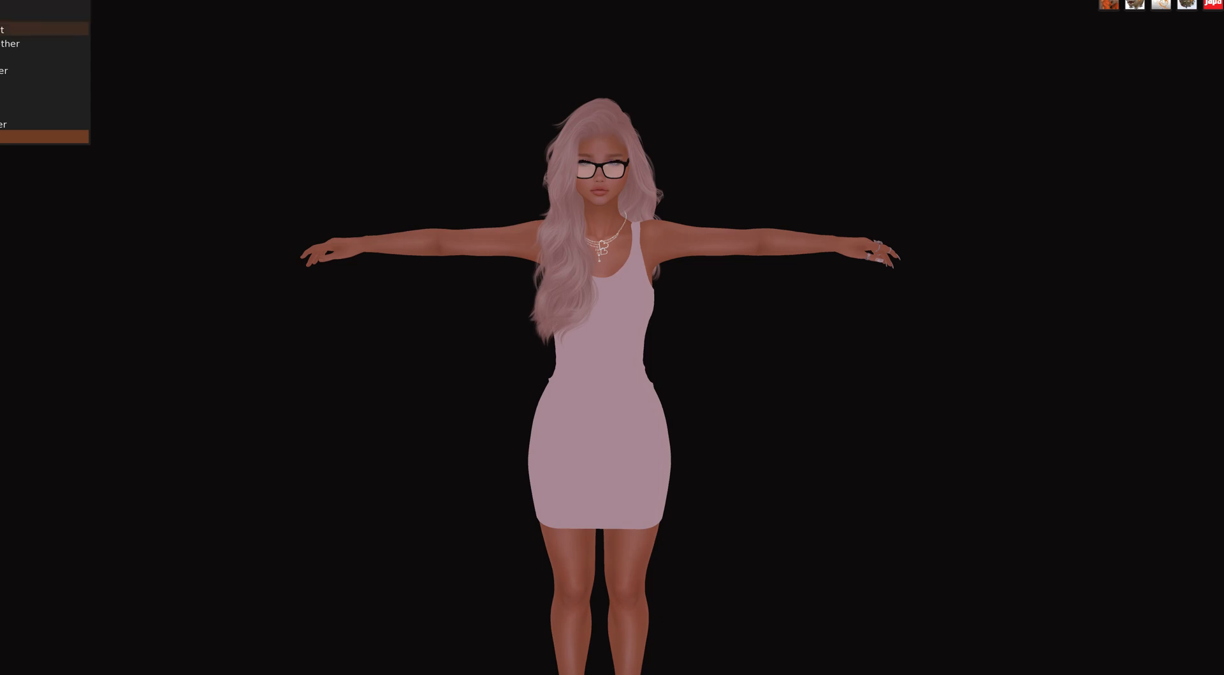
left_click(2, 28)
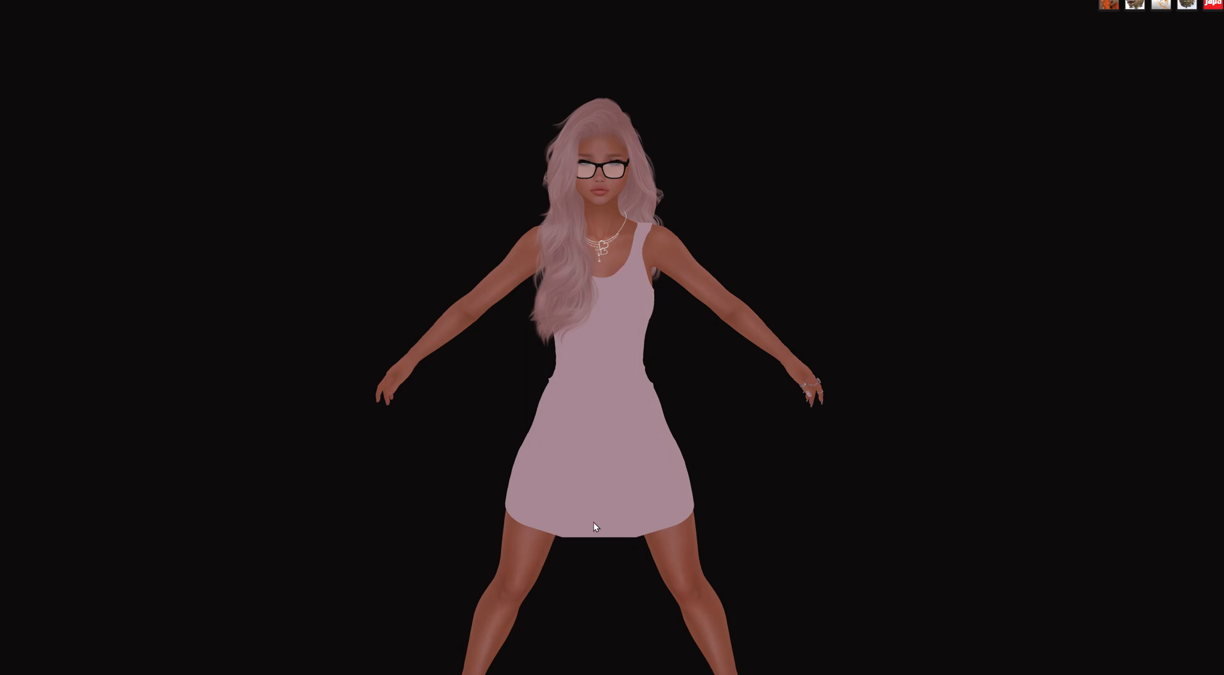
scroll(650, 224, "up", 5)
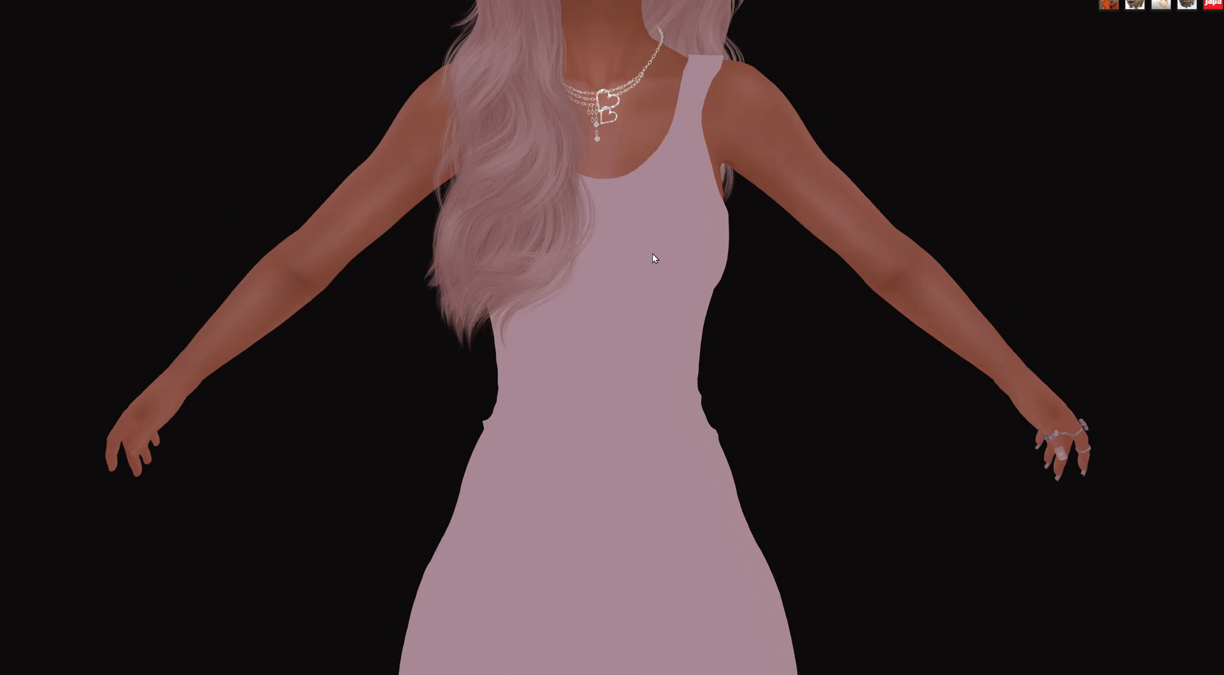
scroll(652, 255, "down", 4)
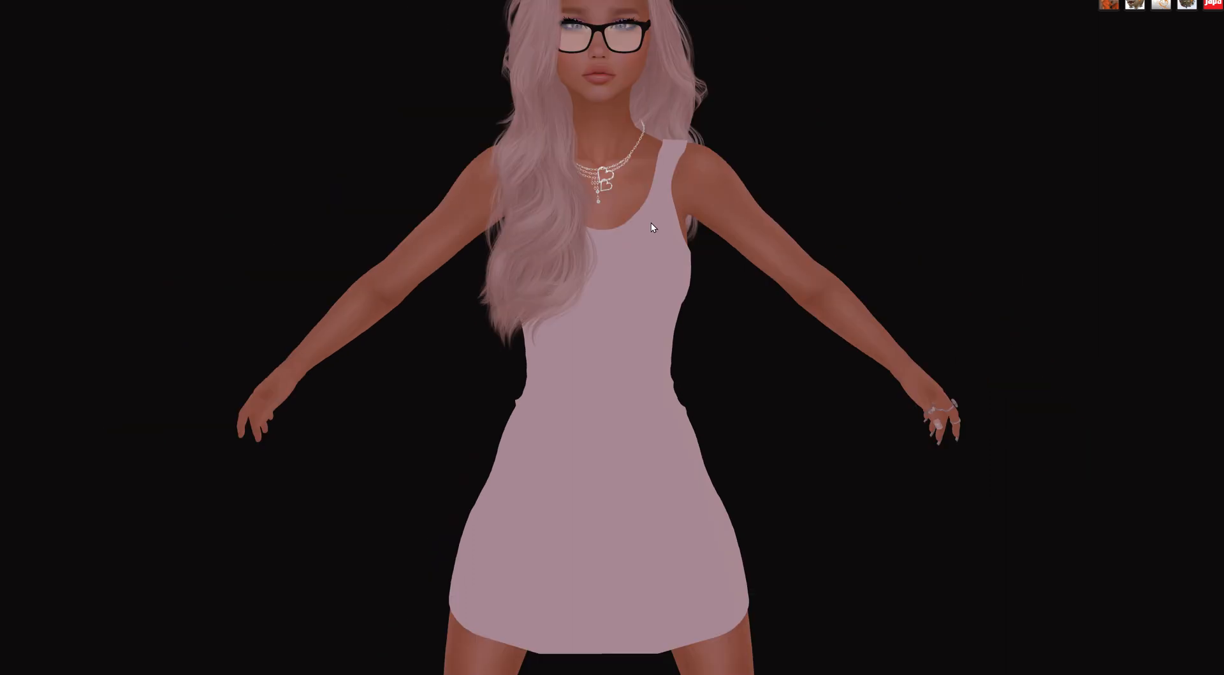
scroll(652, 227, "down", 2)
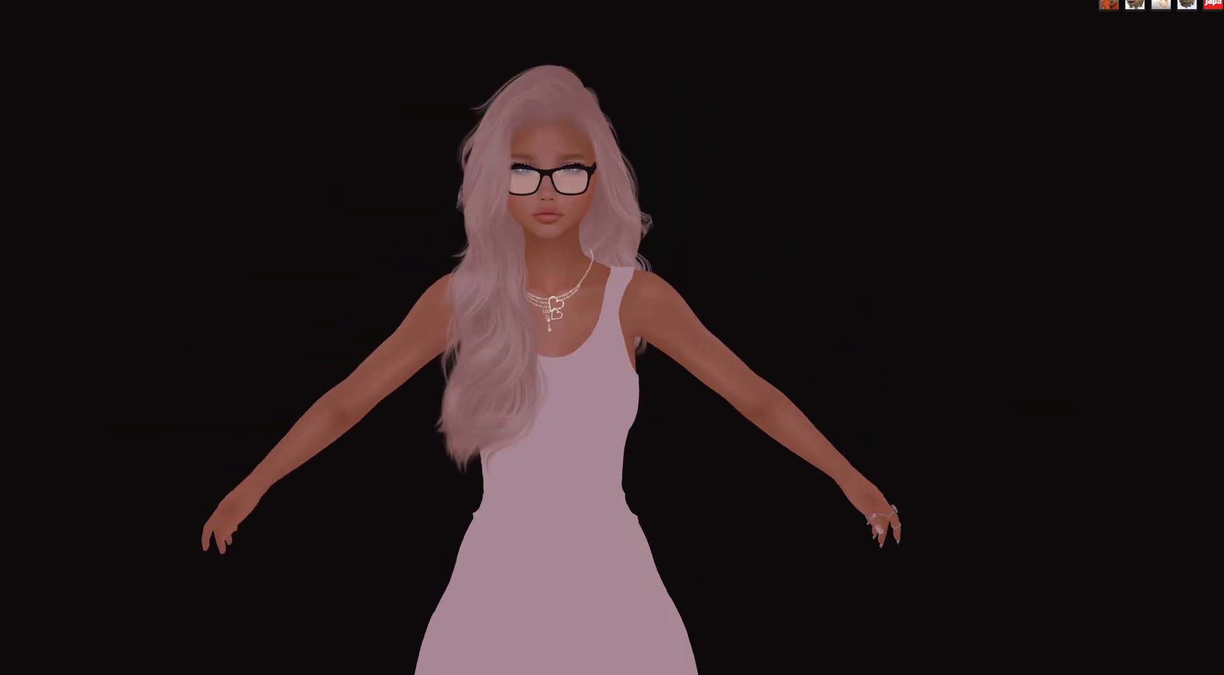
scroll(651, 226, "up", 5)
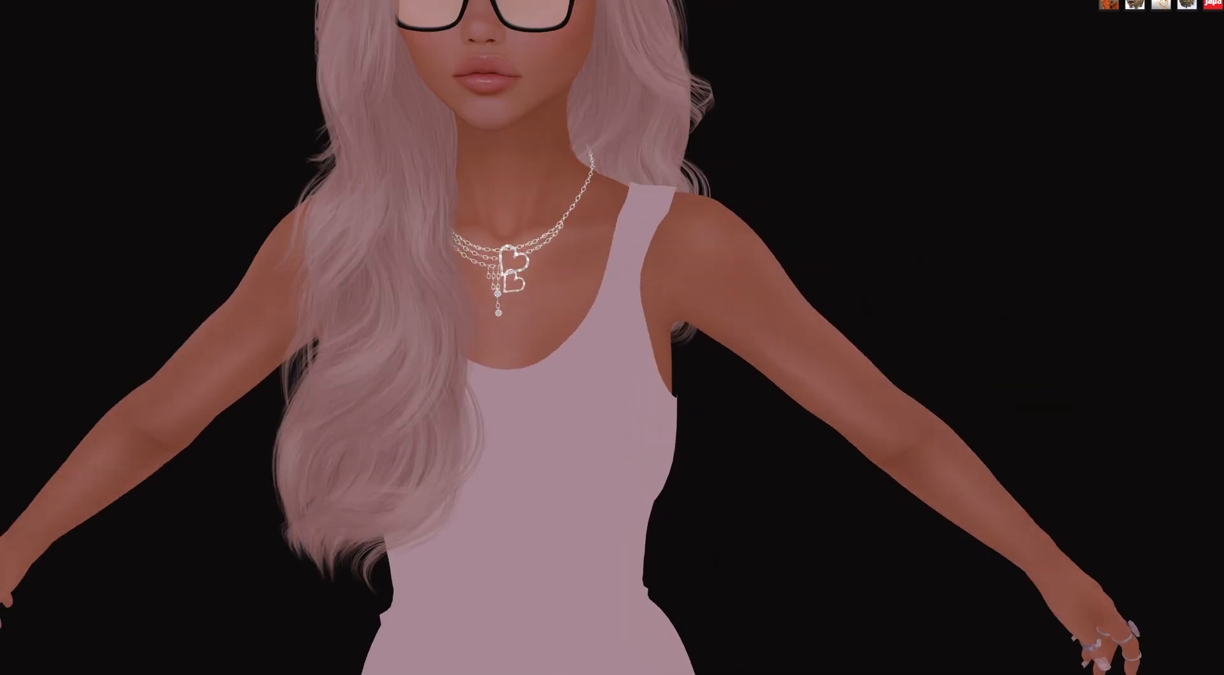
scroll(626, 218, "down", 3)
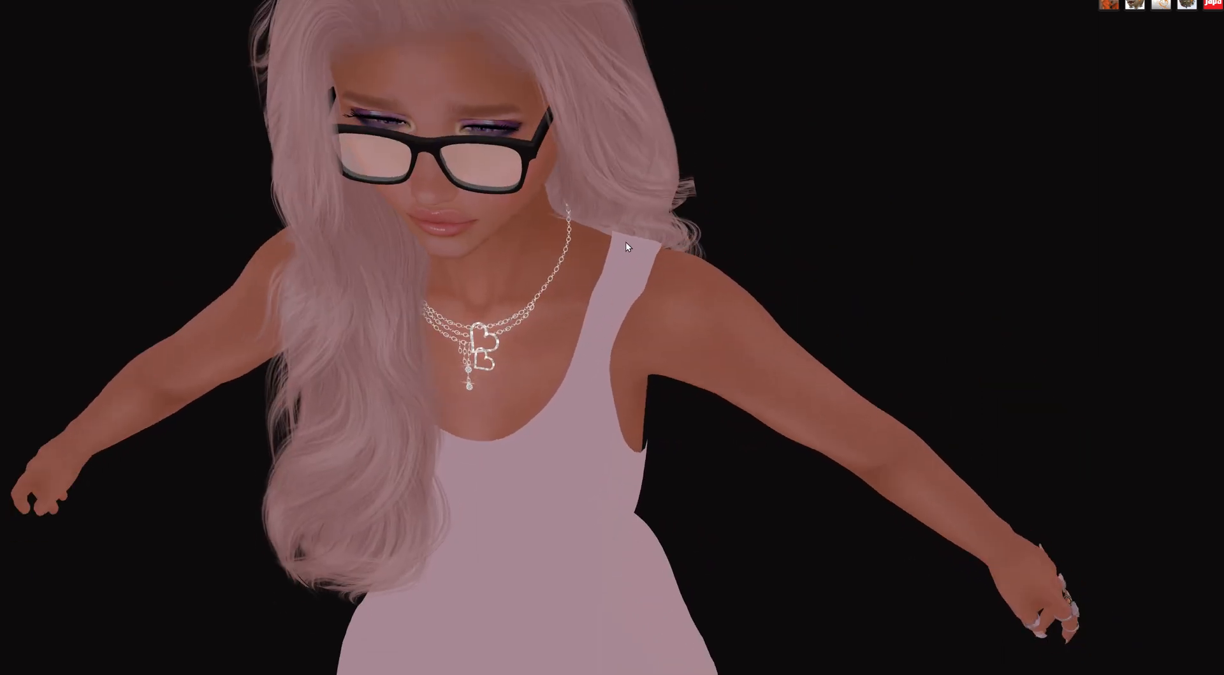
scroll(625, 218, "up", 4)
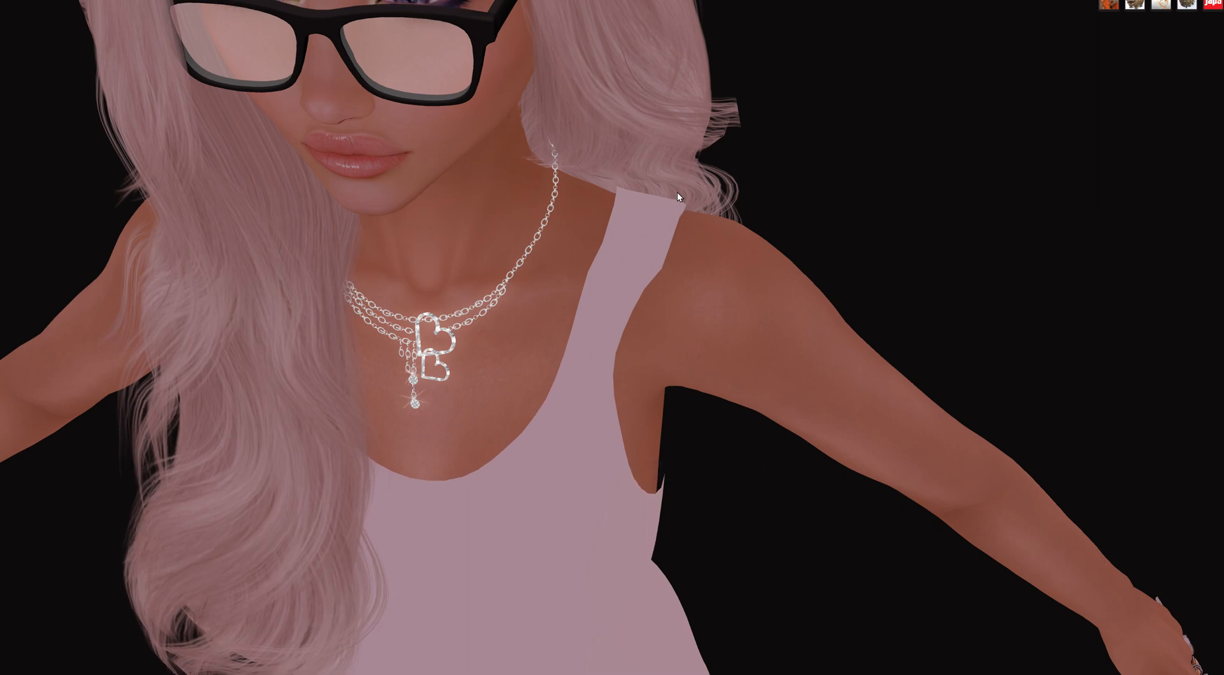
scroll(585, 423, "down", 8)
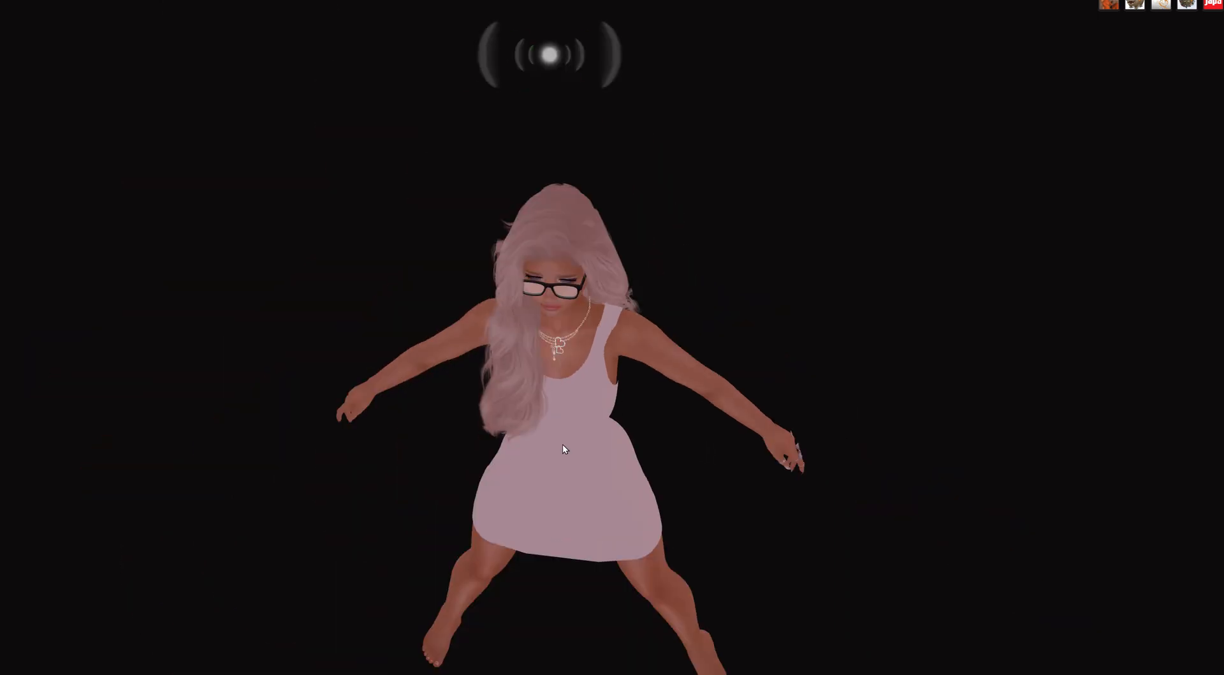
scroll(584, 423, "down", 1)
left_click_drag(584, 423, 622, 304, "ctrl+alt")
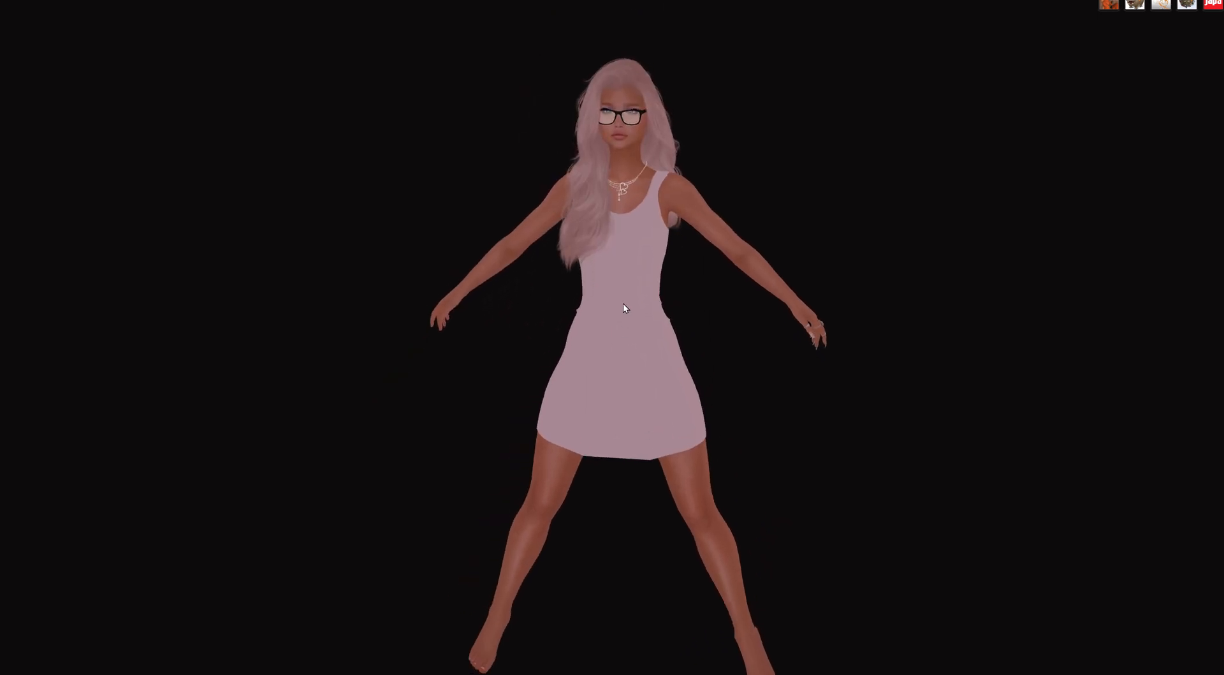
Step: Open the avatar's worn shape for editing
right_click(622, 303)
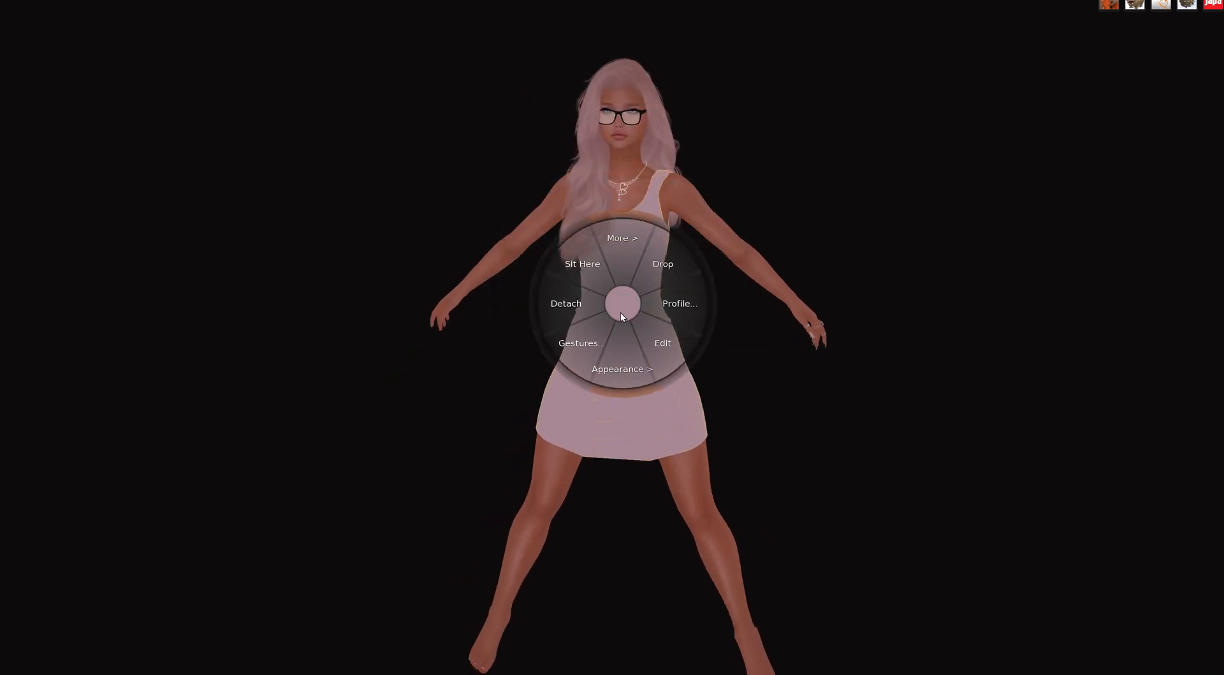
left_click(620, 370)
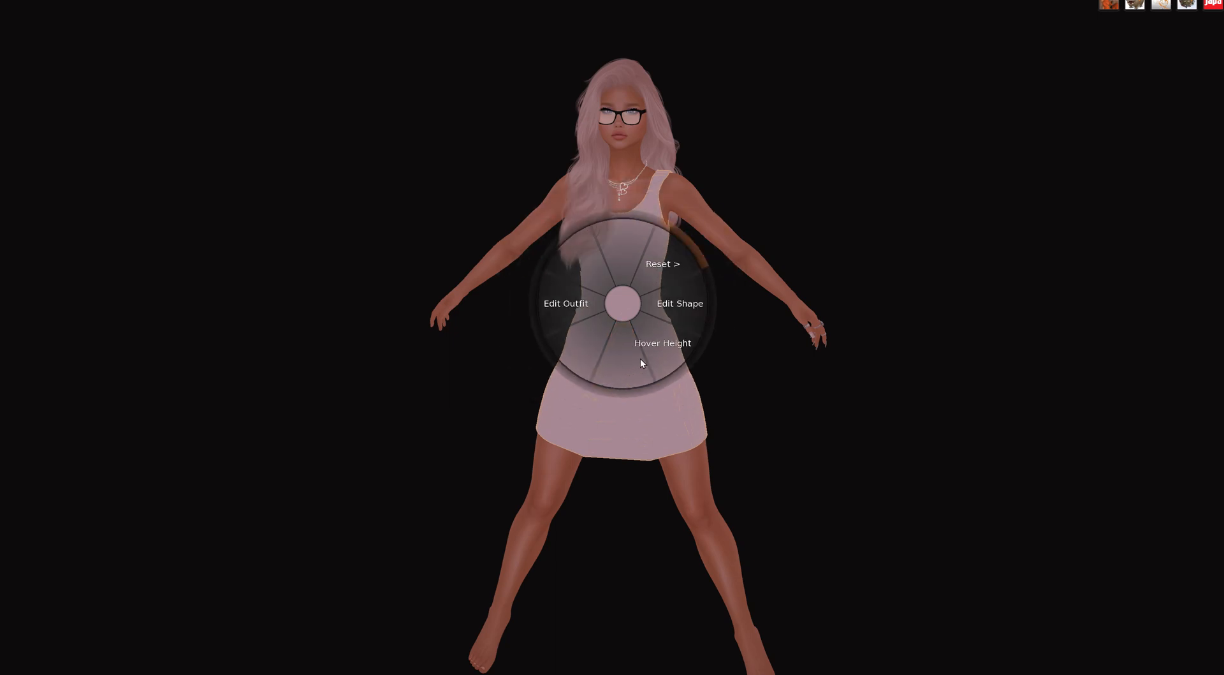
left_click(675, 304)
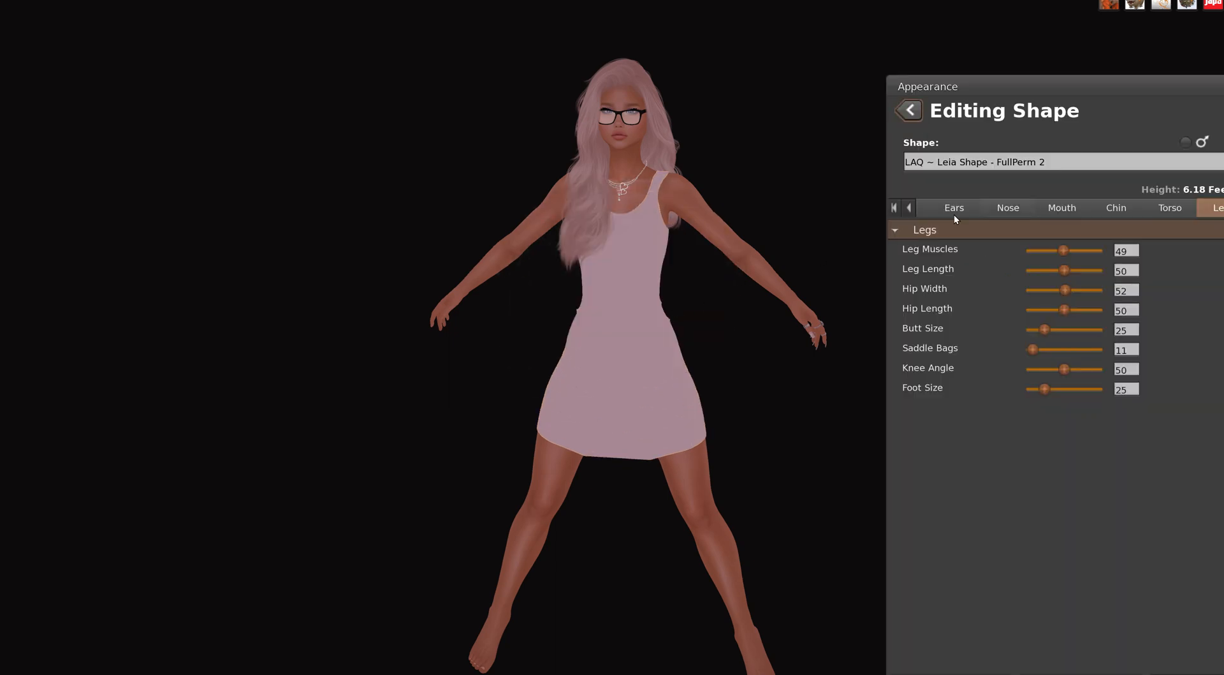
Step: Try a different body thickness on the avatar's shape to test the dress, and discard the change
left_click(894, 208)
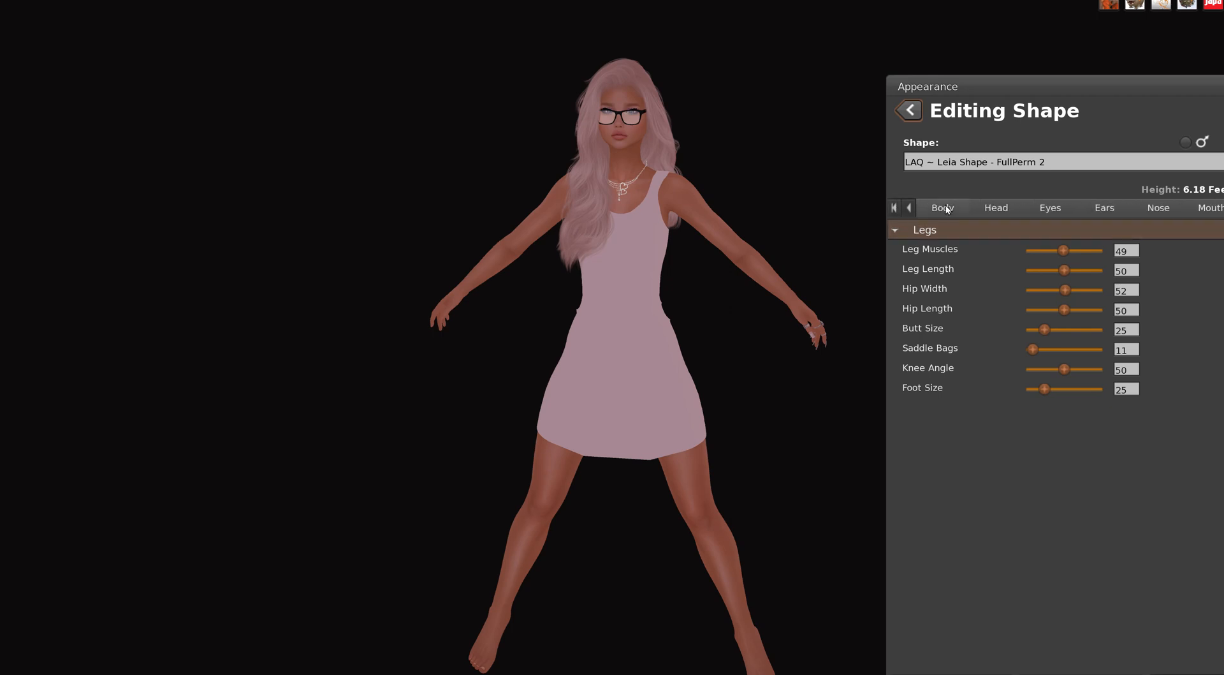
left_click(946, 207)
mouse_move(1050, 270)
left_mouse_down()
mouse_move(1104, 270)
mouse_move(997, 265)
mouse_move(1122, 271)
mouse_move(902, 252)
mouse_move(1067, 265)
mouse_move(982, 276)
mouse_move(980, 304)
mouse_move(1110, 292)
mouse_move(959, 285)
mouse_move(1120, 296)
mouse_move(1059, 291)
left_mouse_up()
left_click_drag(962, 292, 961, 293)
left_click(1082, 674)
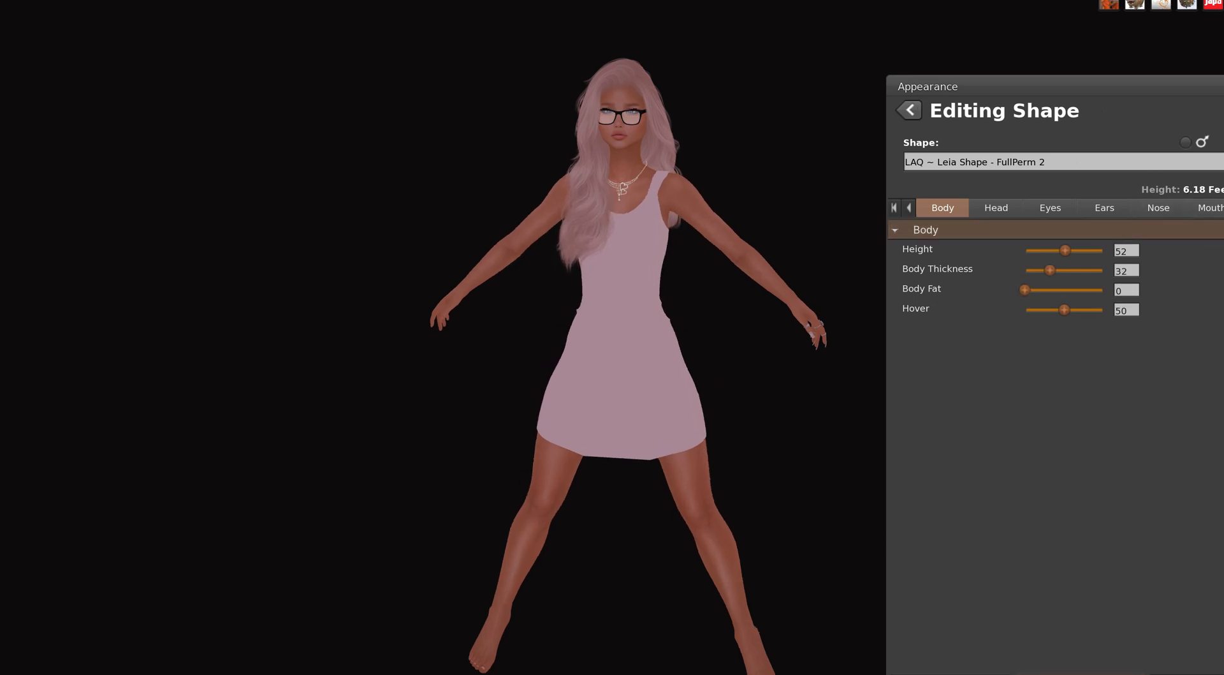
Step: Try other butt sizes on the shape while viewing the dress from the side
left_click(1223, 209)
left_click(1223, 207)
left_click(1223, 208)
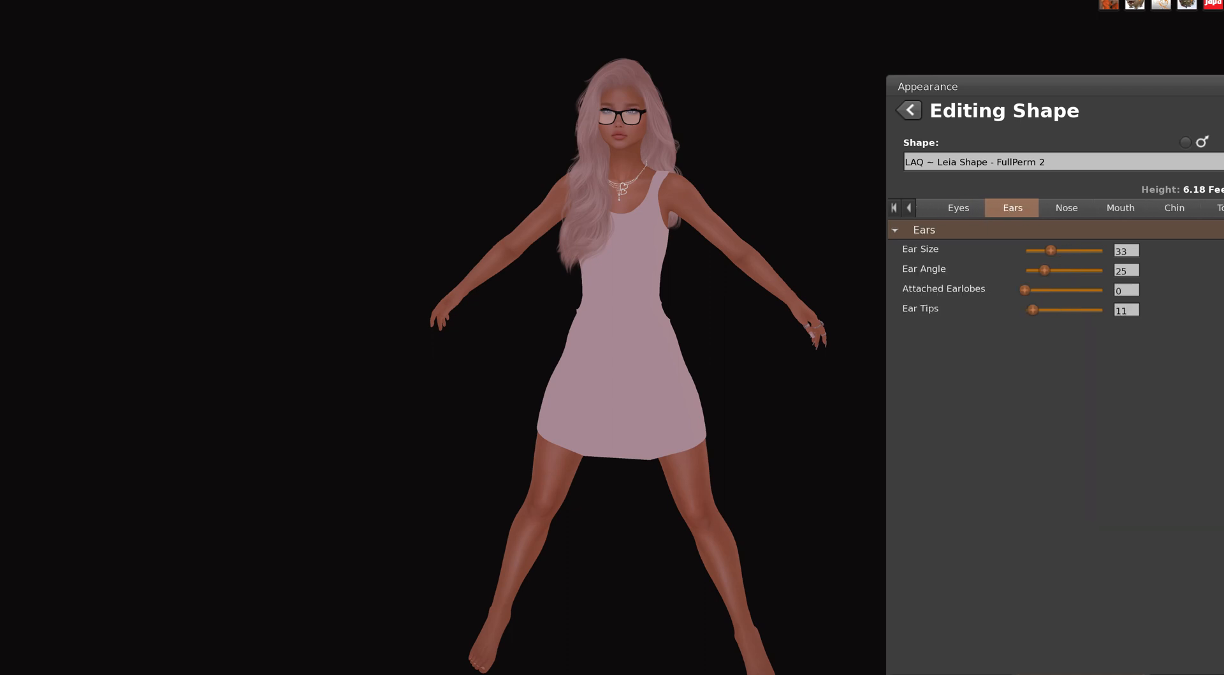
left_click(1218, 208)
left_click_drag(645, 364, 601, 350, "alt")
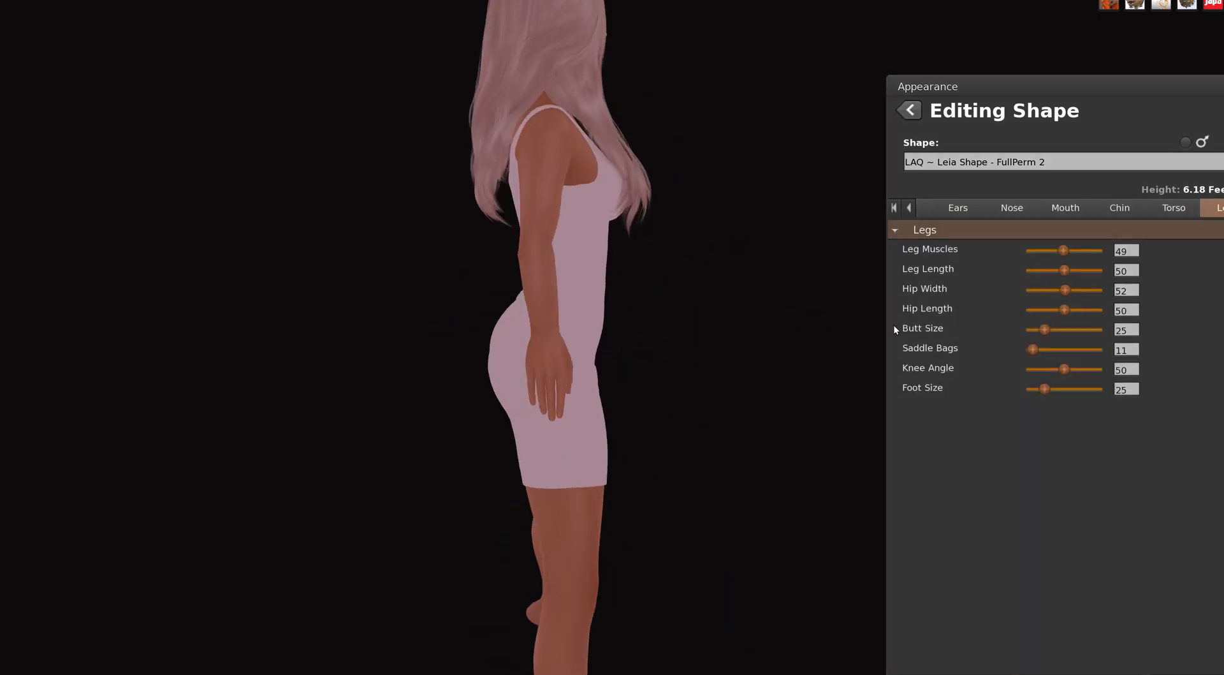
mouse_move(1045, 329)
left_mouse_down()
mouse_move(1108, 332)
mouse_move(1039, 328)
mouse_move(1103, 330)
mouse_move(1010, 340)
mouse_move(1060, 339)
mouse_move(1044, 329)
left_mouse_up()
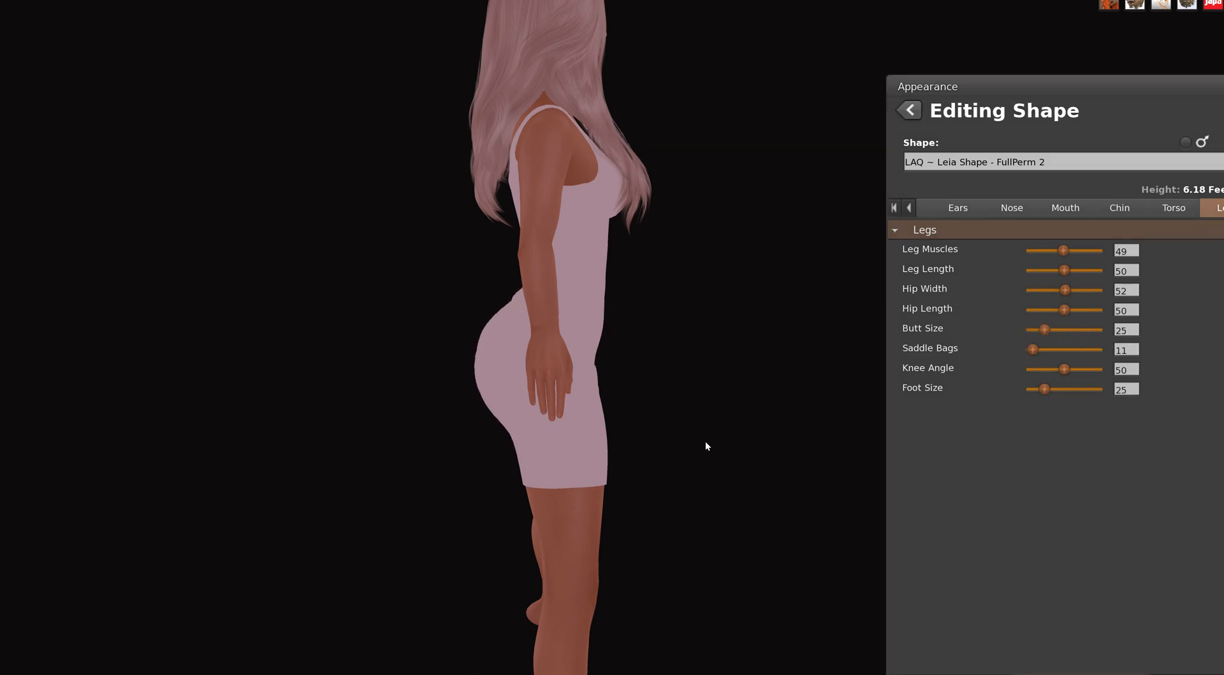
Step: Try Saddle Bags at 0 on the shape while viewing the dress from the front, and discard the change
left_click_drag(603, 307, 319, 303, "alt")
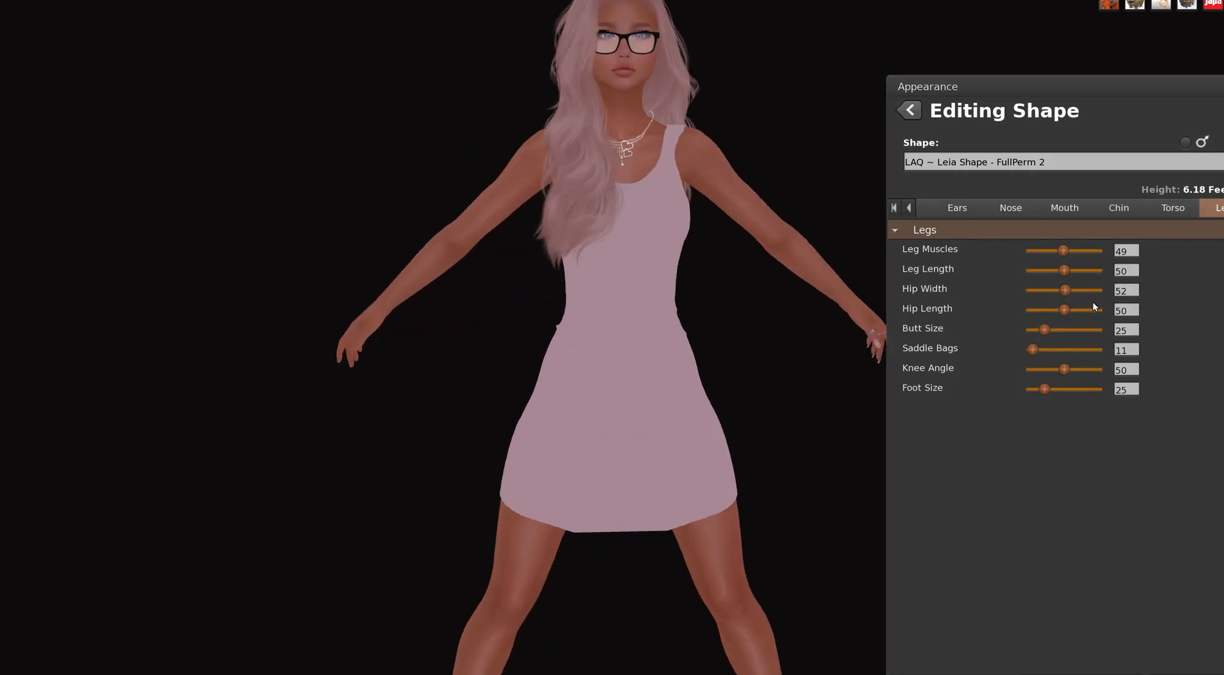
left_click_drag(1031, 349, 937, 331)
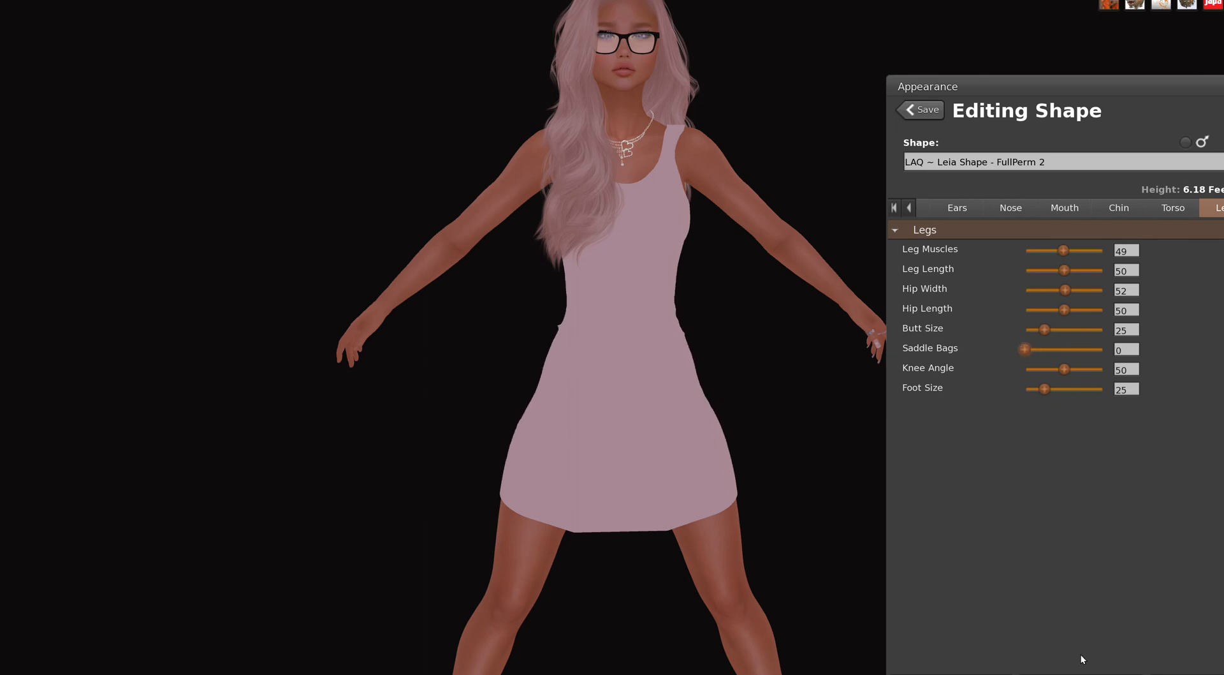
left_click(1081, 674)
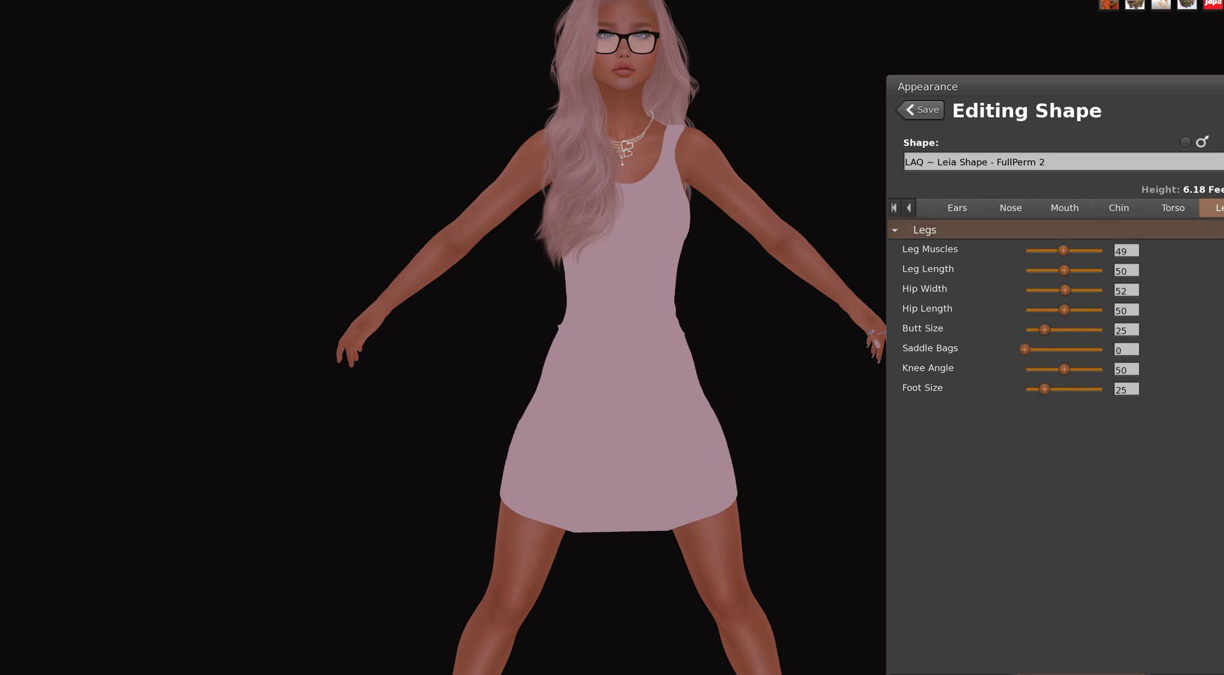
Step: Try the shape's Breast Size at 100 and at 0 to inspect the dress's chest area, and discard the changes
left_click(1168, 210)
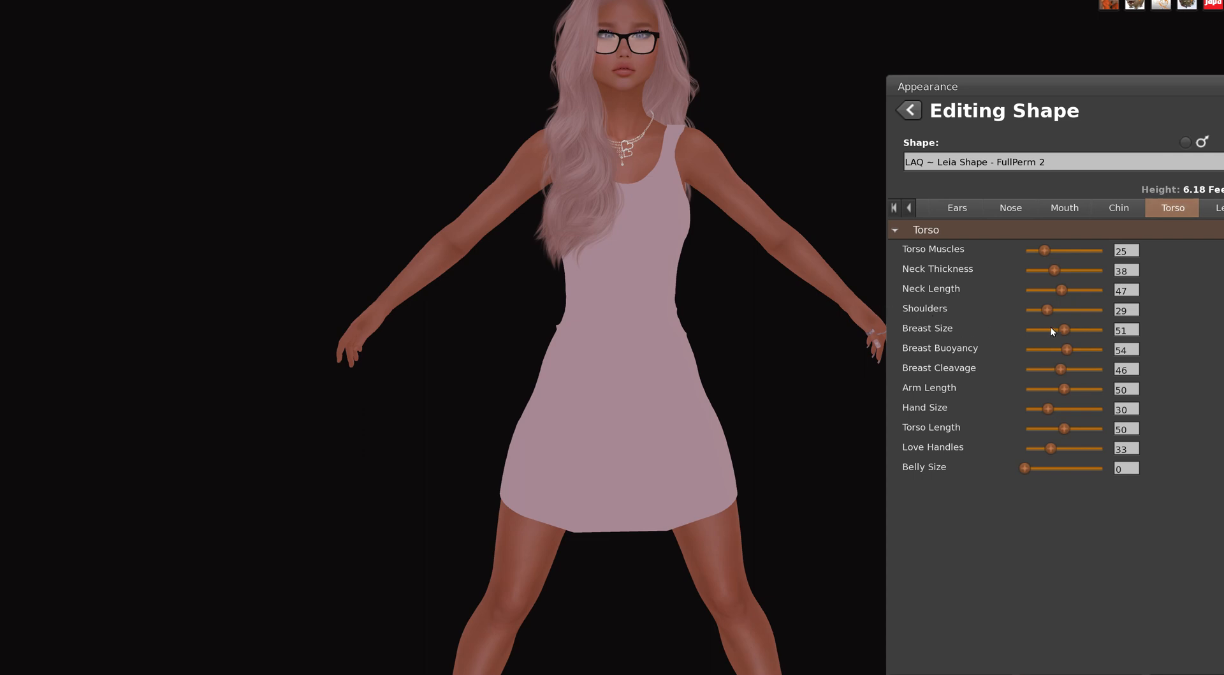
left_click_drag(1064, 329, 1104, 329)
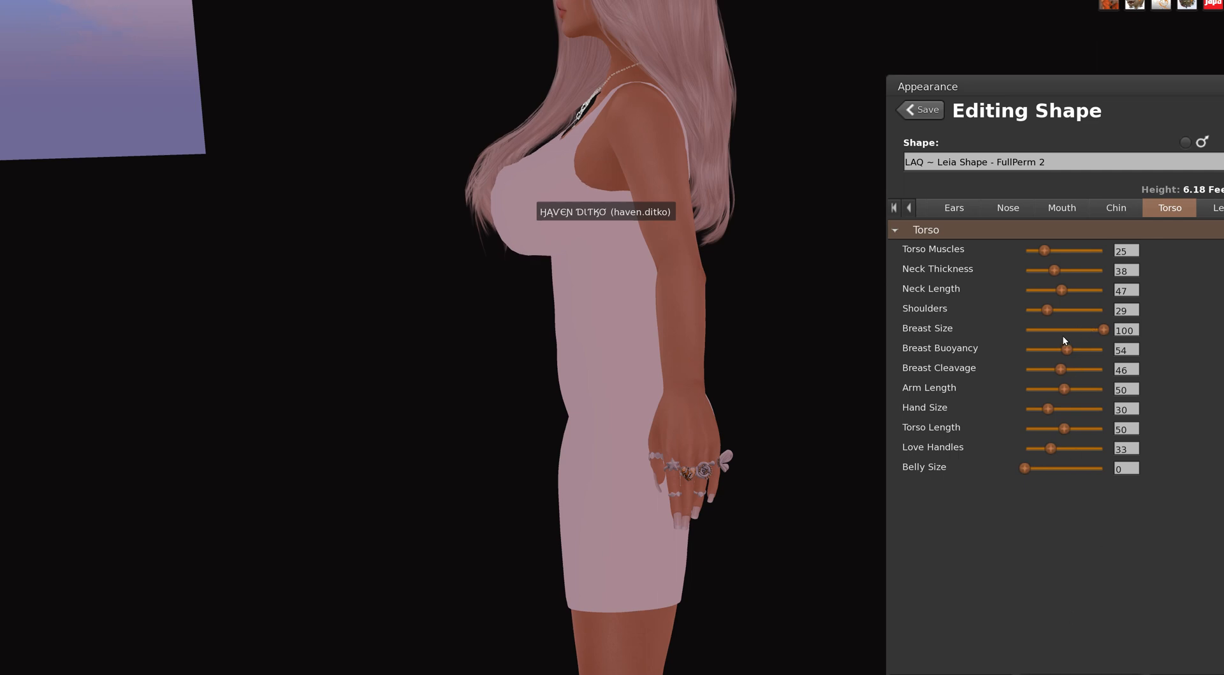
left_click_drag(1105, 328, 982, 331)
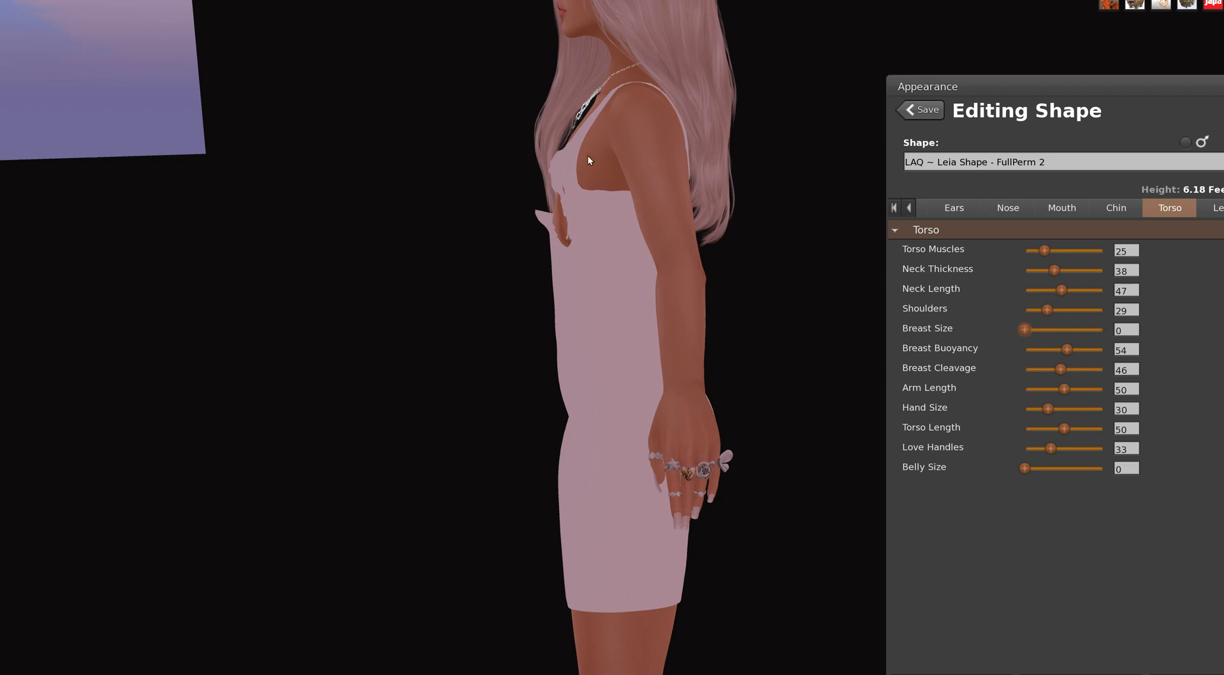
left_click_drag(978, 90, 1223, 121)
left_click_drag(628, 327, 638, 366, "alt")
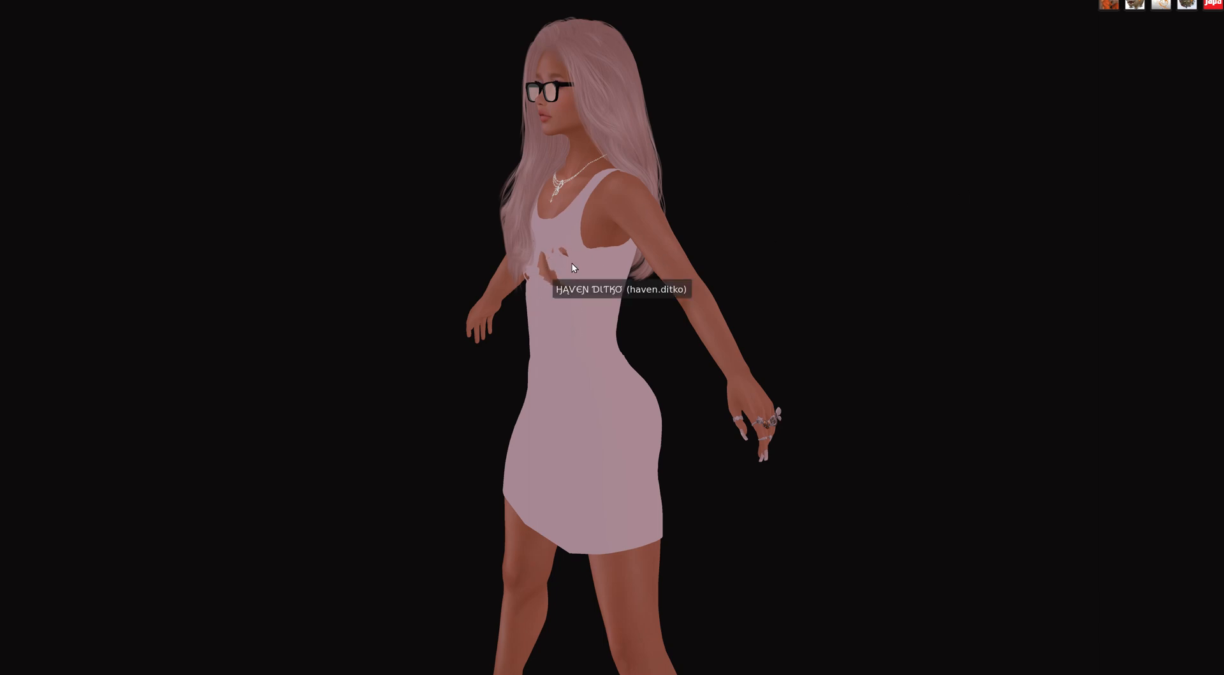
left_click_drag(1223, 121, 925, 75)
left_click(1015, 665)
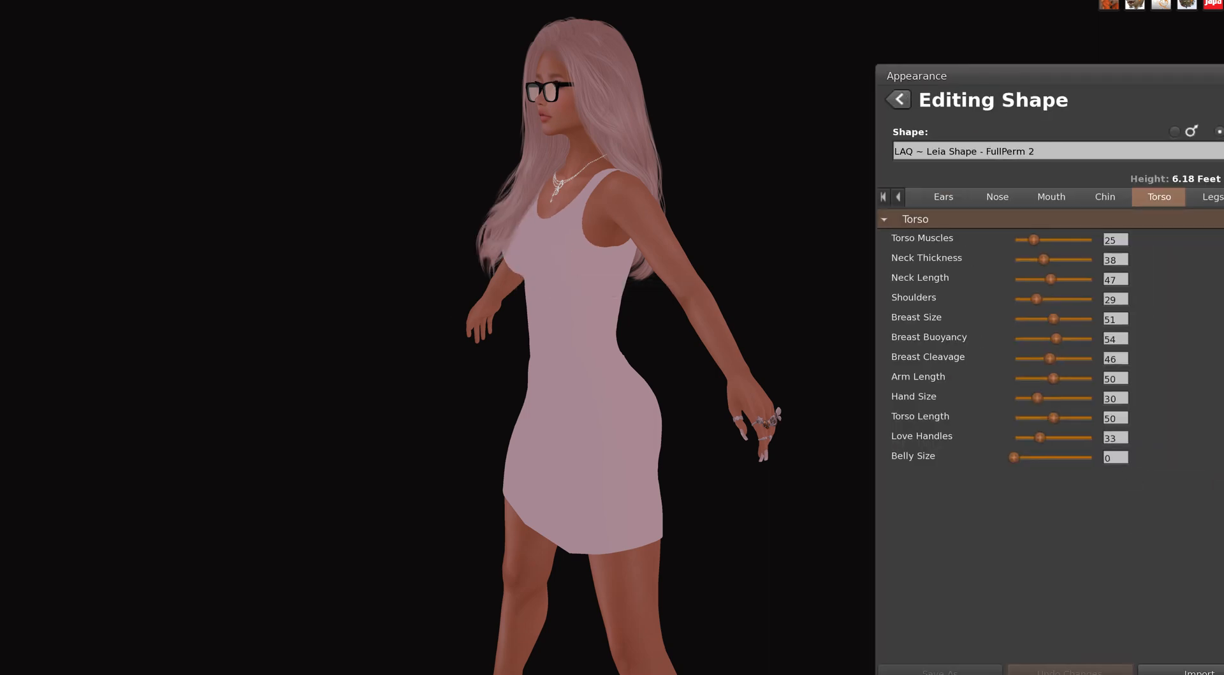
Step: Close the shape editor and return the avatar to the T-pose
left_click(1223, 76)
left_click_drag(566, 399, 256, 370, "alt")
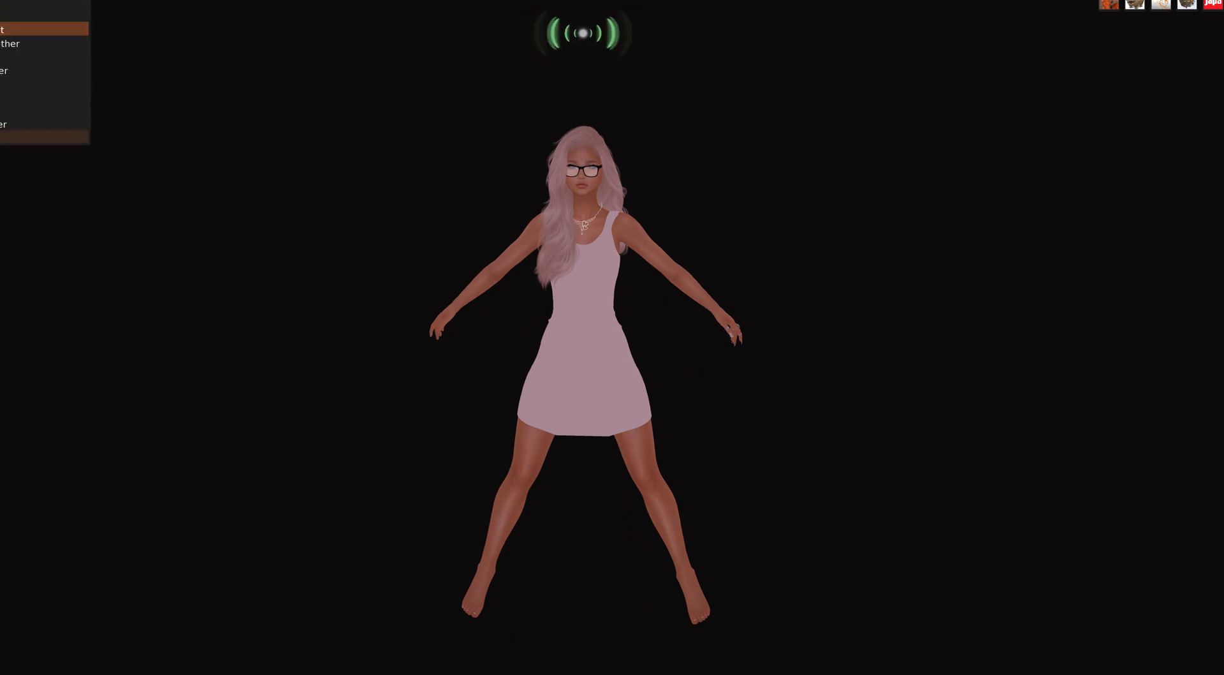
left_click(45, 29)
left_click_drag(588, 358, 610, 346, "alt")
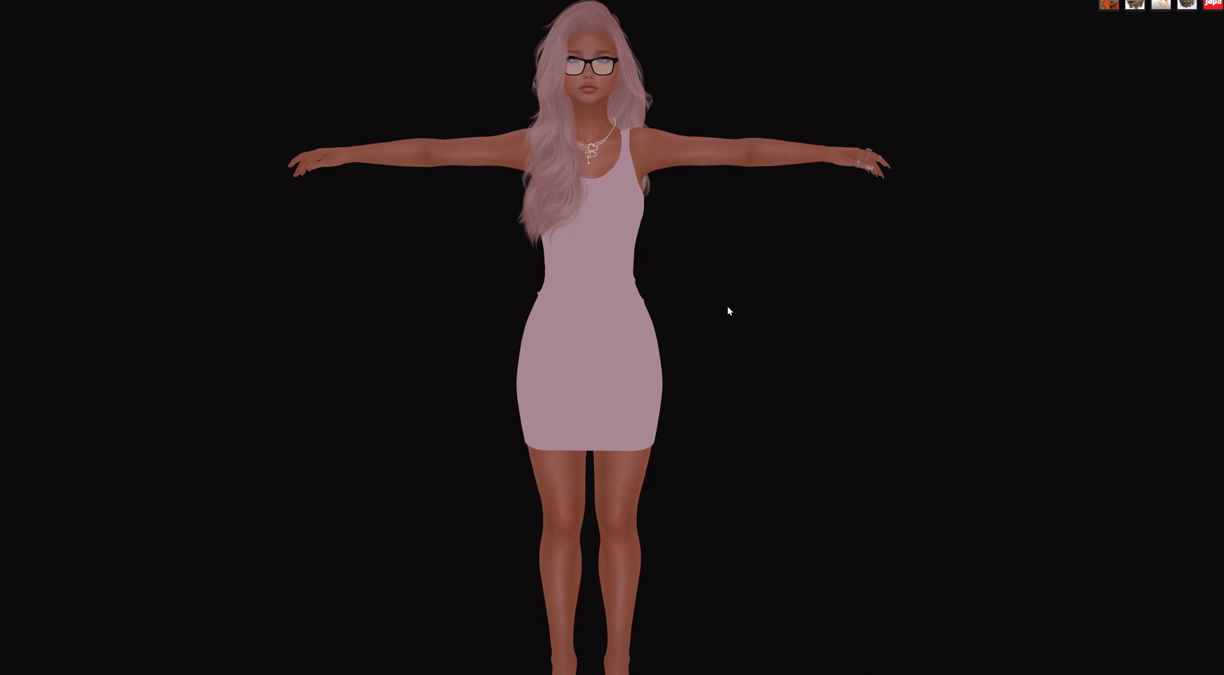
scroll(648, 316, "down", 3)
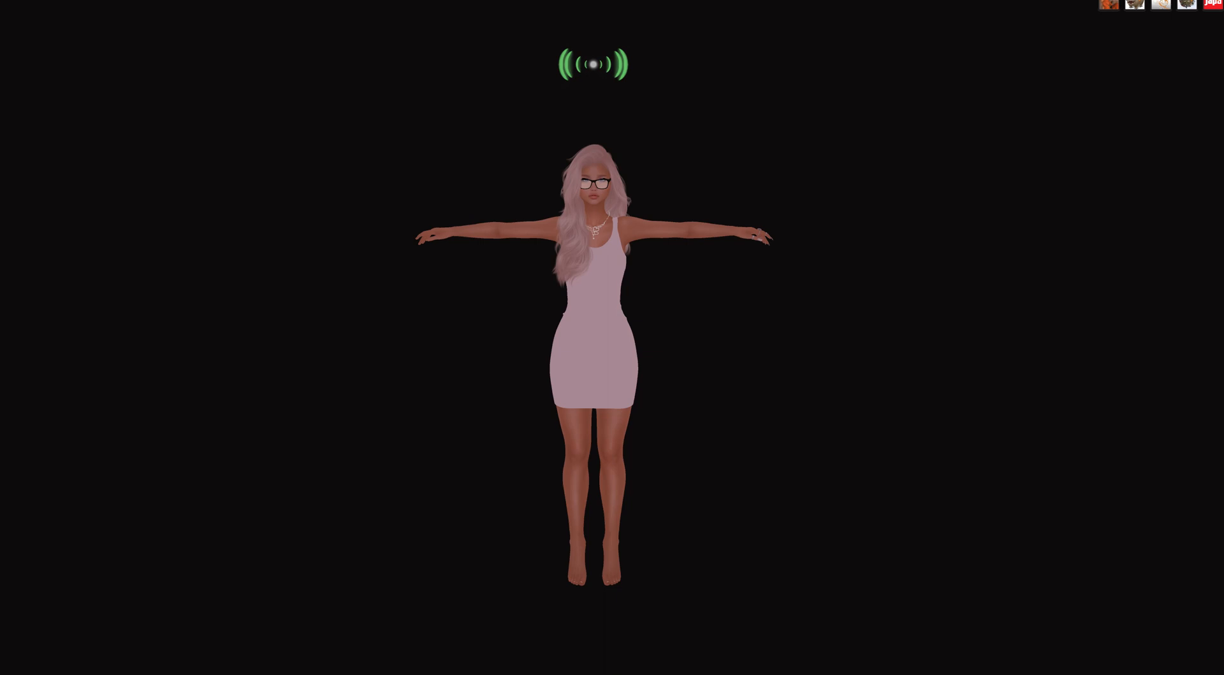
left_click_drag(599, 319, 572, 384, "alt")
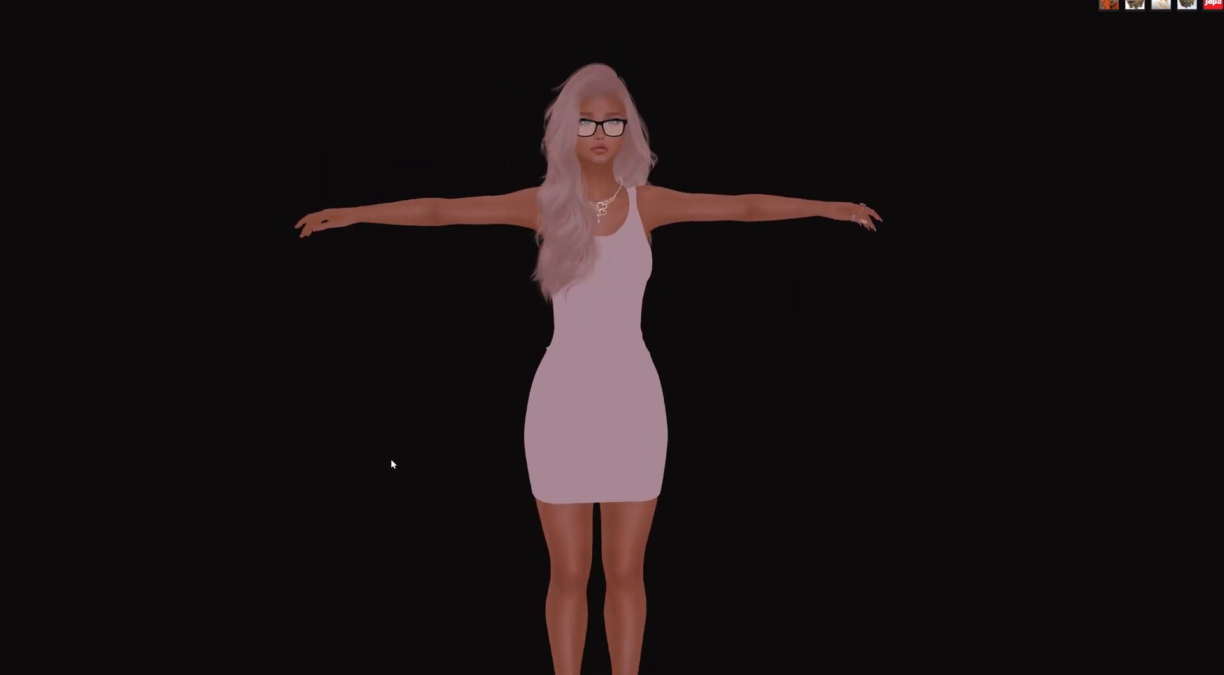